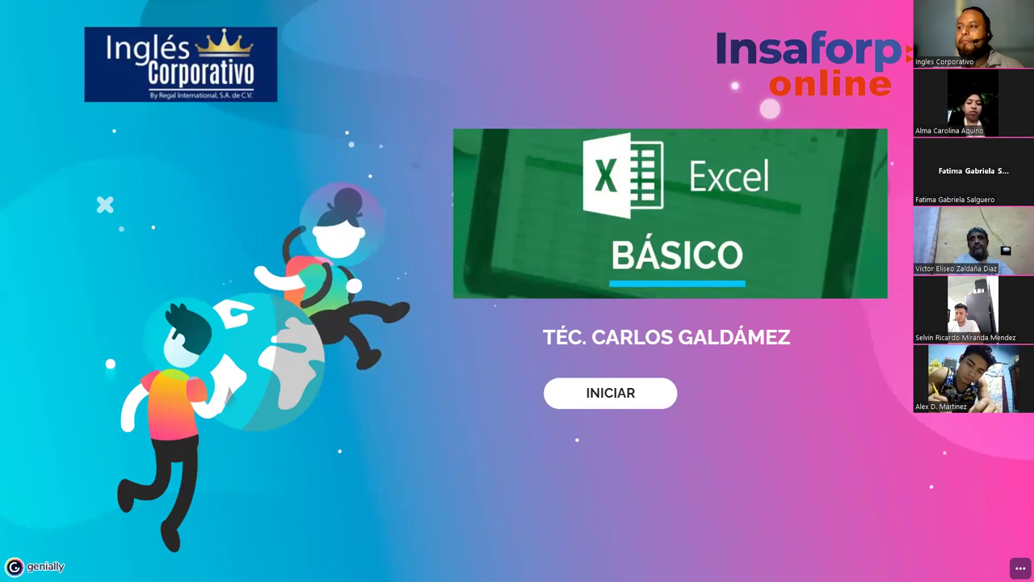
Start the presentation from the title slide to reach the INDICE slide
left_click(609, 396)
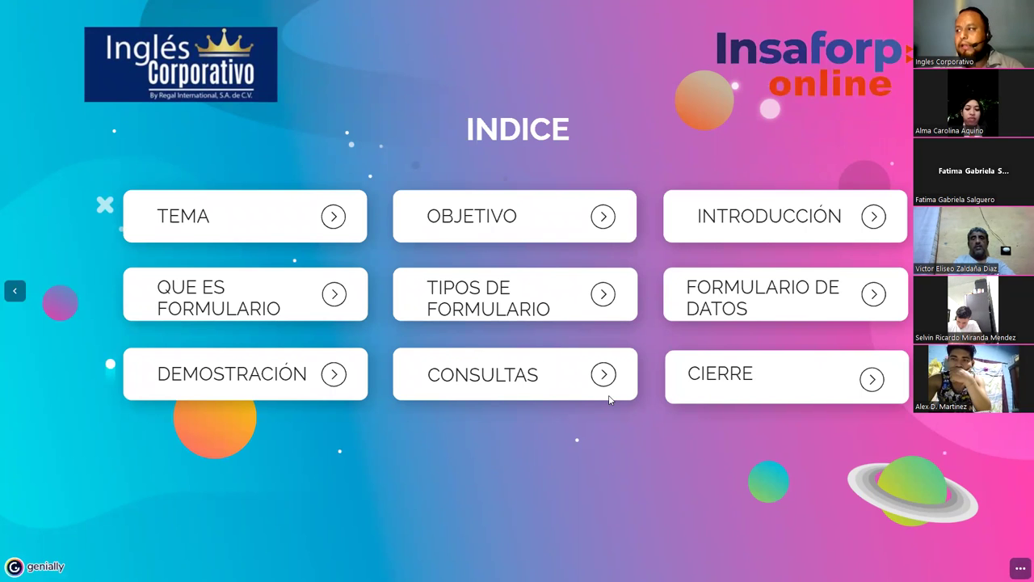
Advance from the index to the OBJETIVO slide
key("Right")
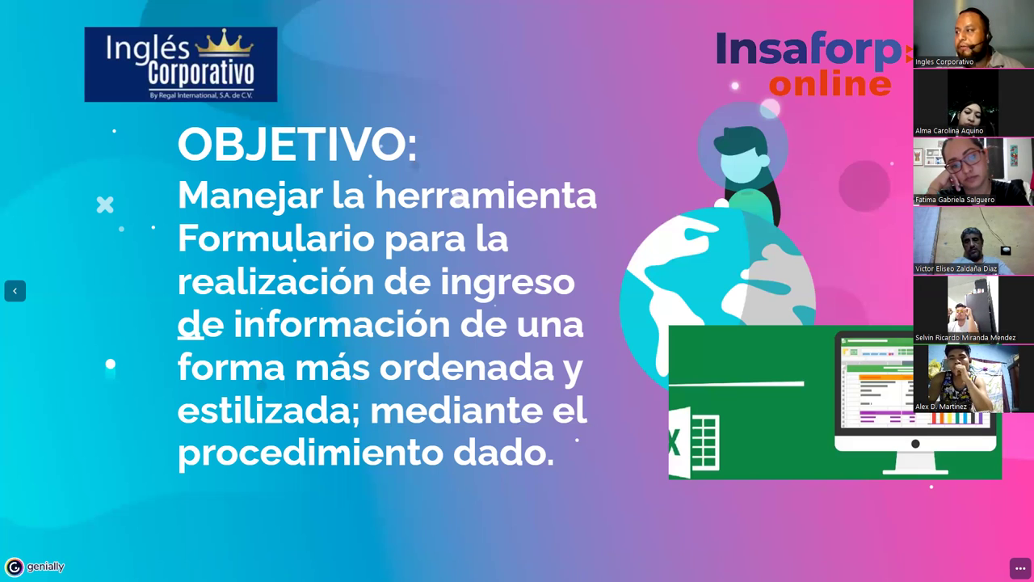
Advance to the HERRAMIENTA FORMULARIO title slide with the laptop illustration
key("Right")
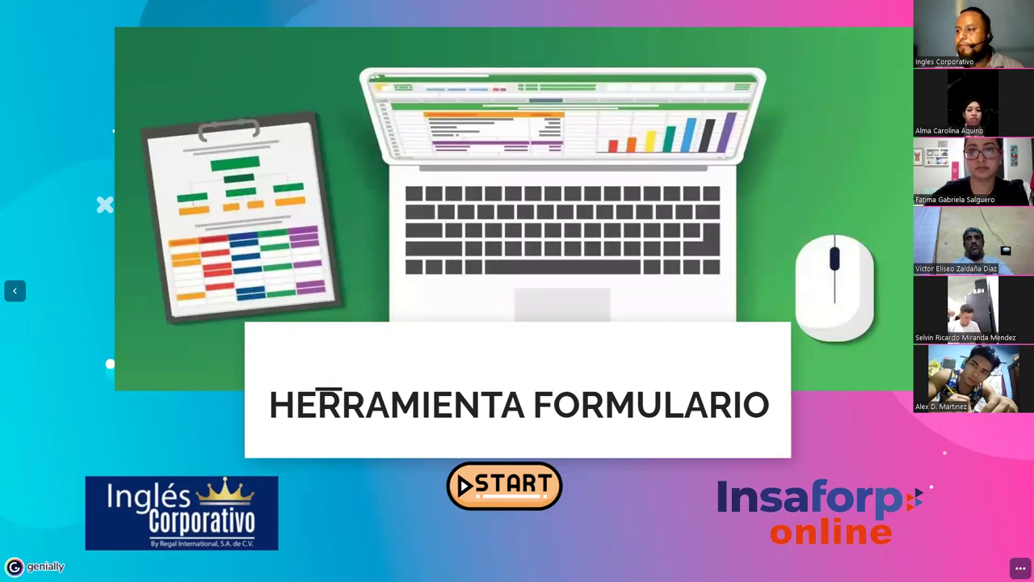
Use the START badge to move on to the INTRODUCCIÓN slide
left_click(504, 485)
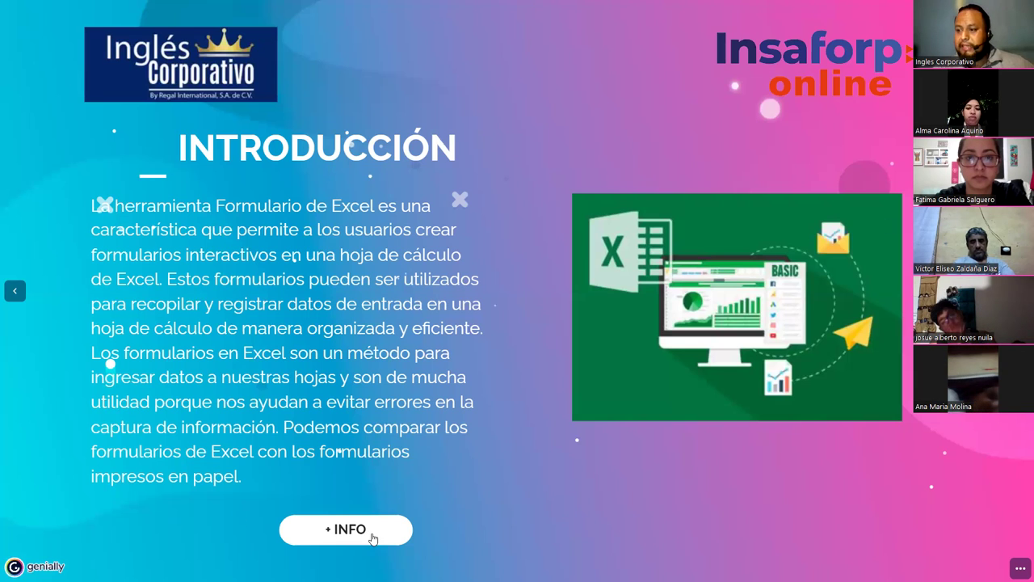
View and dismiss the + INFO popup, then advance to the QUE ES UN FORMULARIO slide
left_click(335, 539)
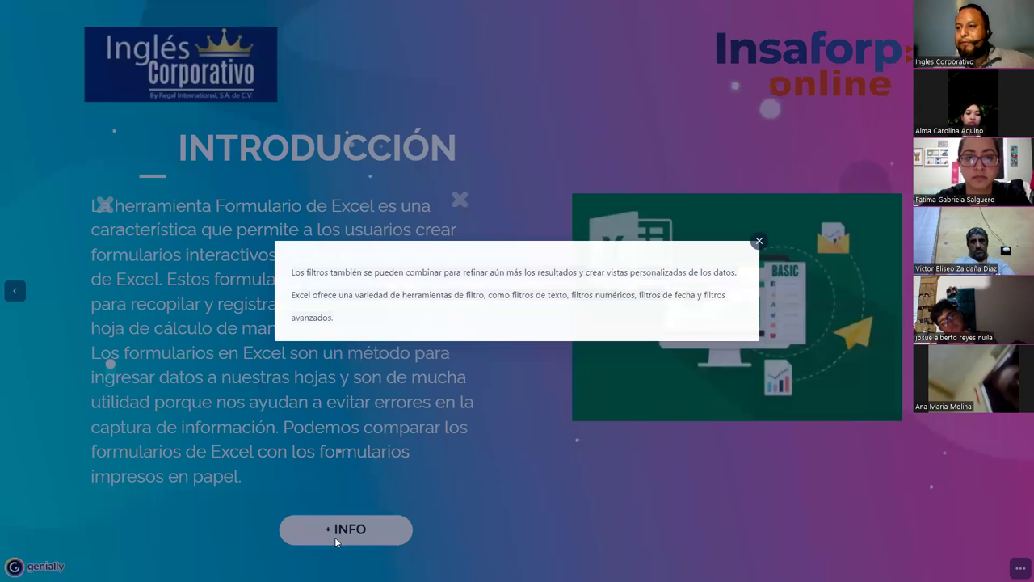
left_click(512, 449)
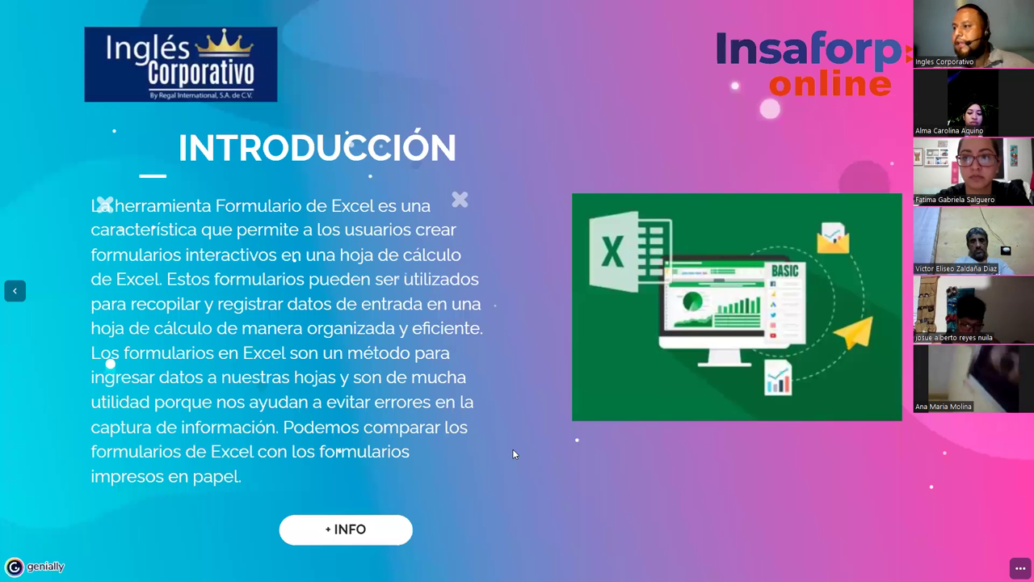
key("Right")
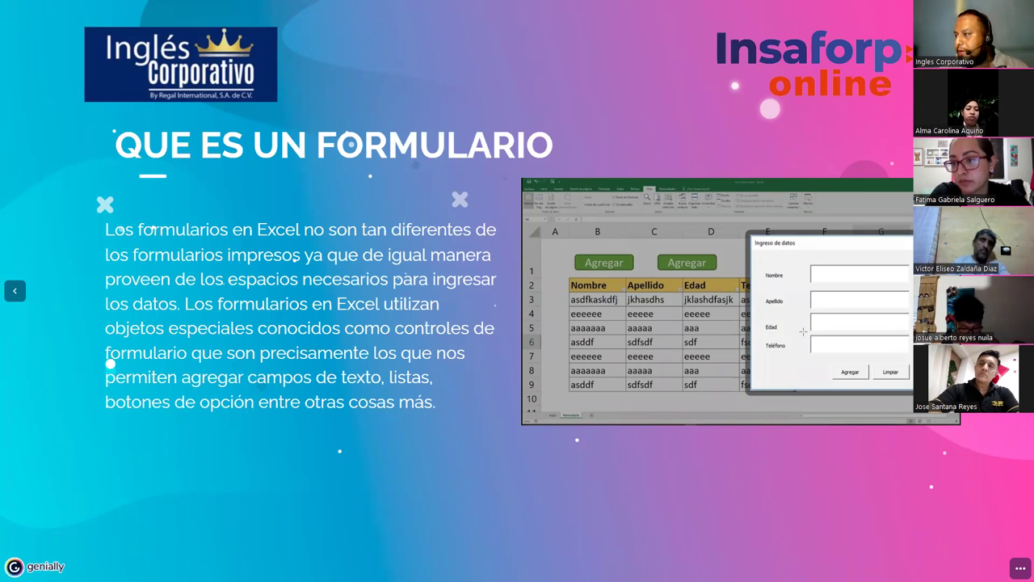
left_click_drag(649, 154, 763, 232)
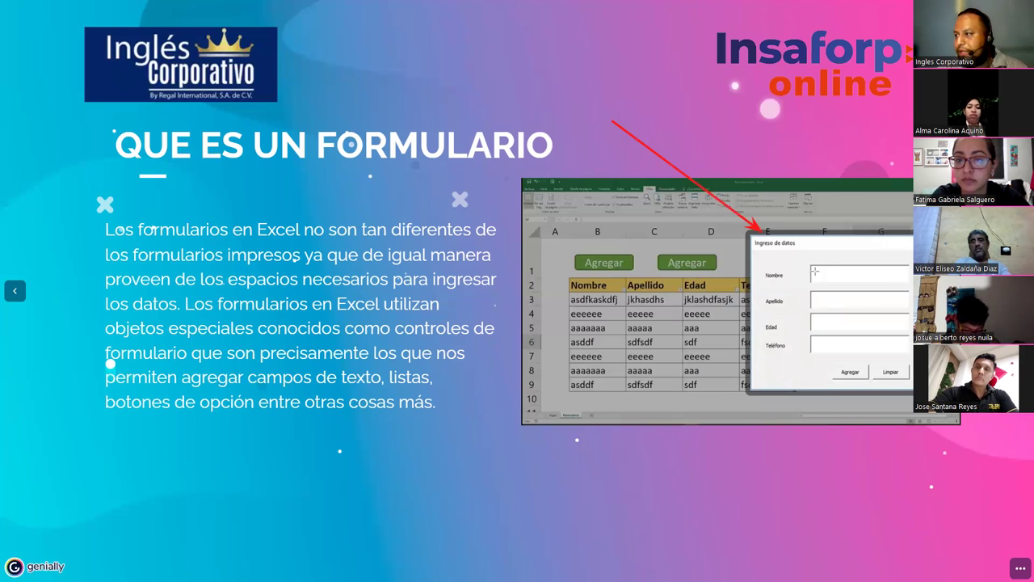
left_click_drag(807, 260, 855, 267)
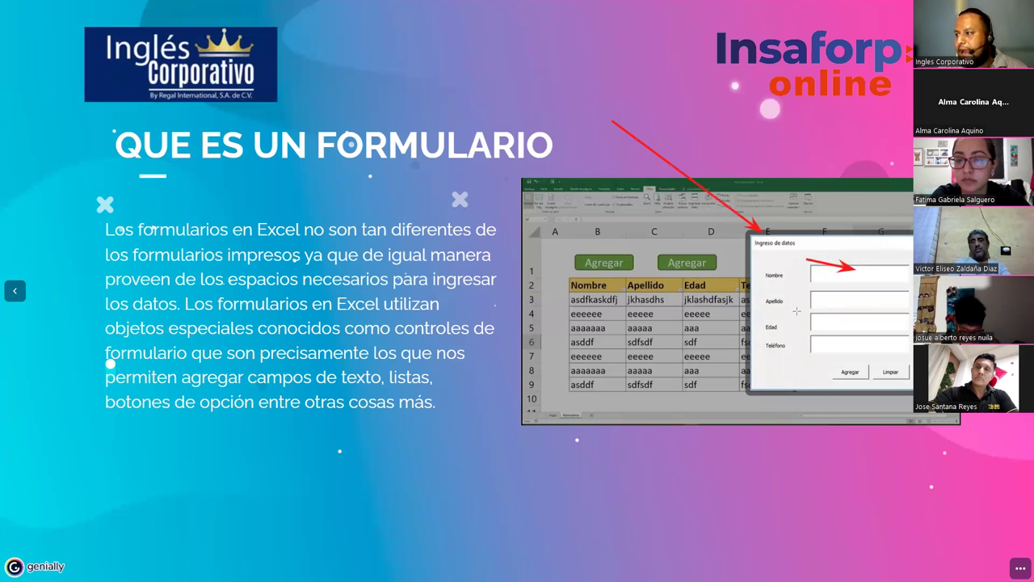
left_click_drag(752, 295, 779, 280)
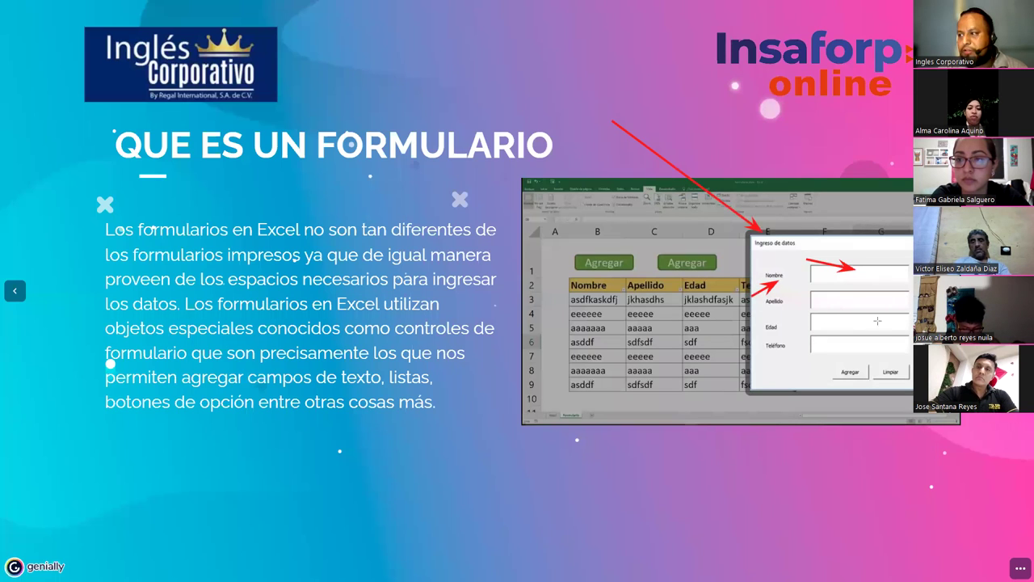
left_click_drag(803, 392, 776, 320)
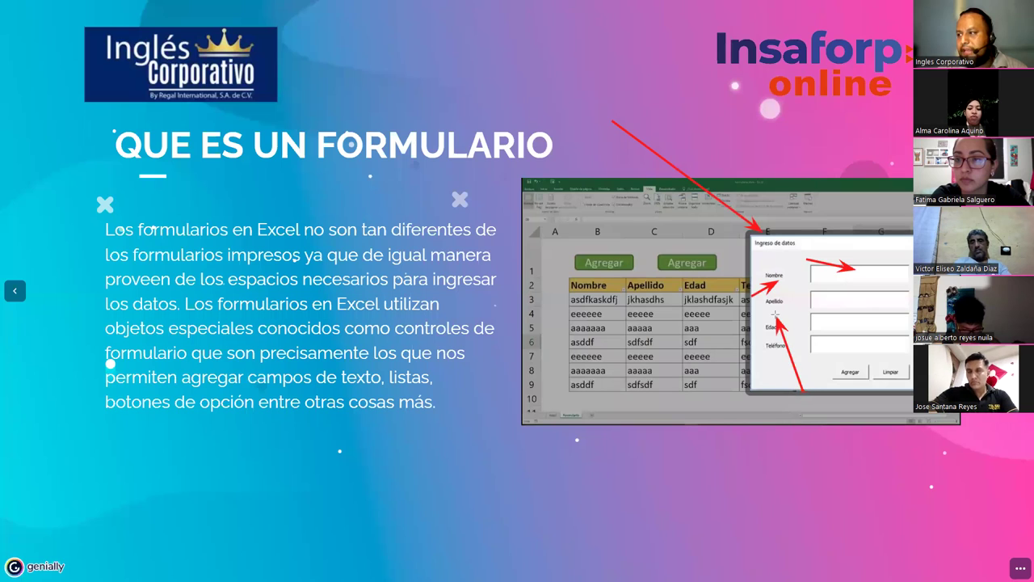
mouse_move(785, 278)
left_mouse_down()
mouse_move(792, 294)
mouse_move(826, 306)
left_mouse_up()
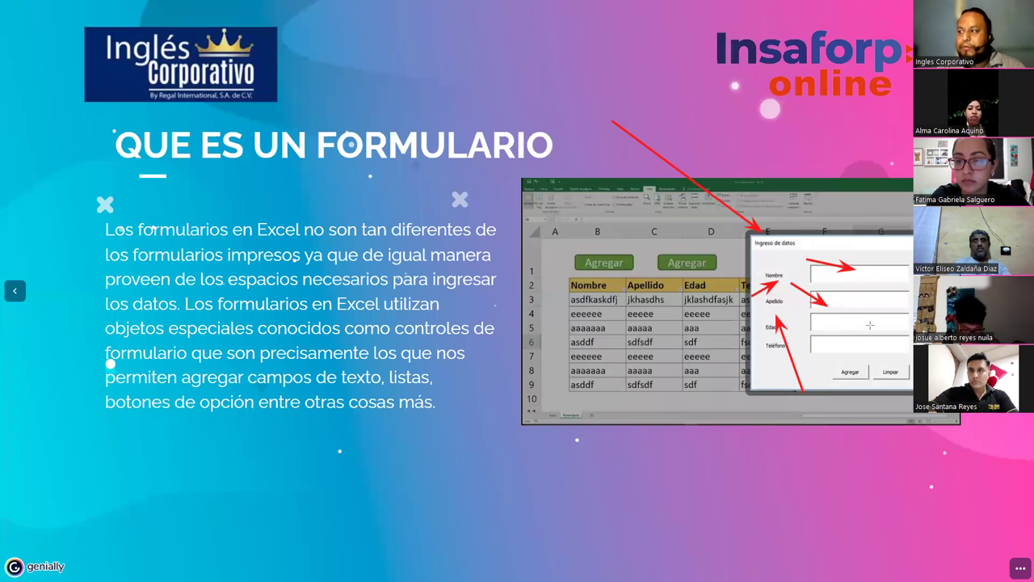
left_click_drag(793, 370, 827, 372)
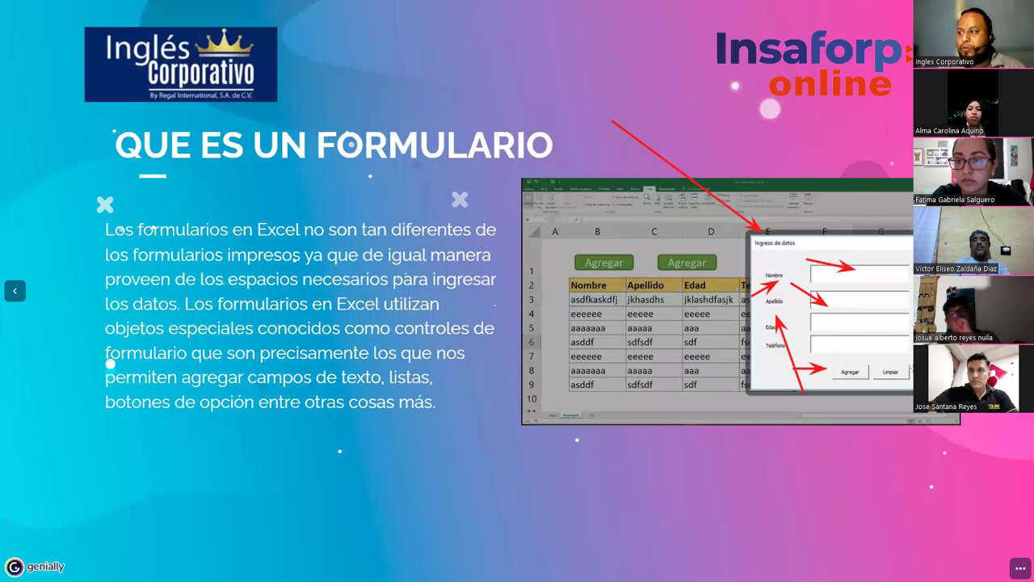
left_click_drag(923, 172, 902, 244)
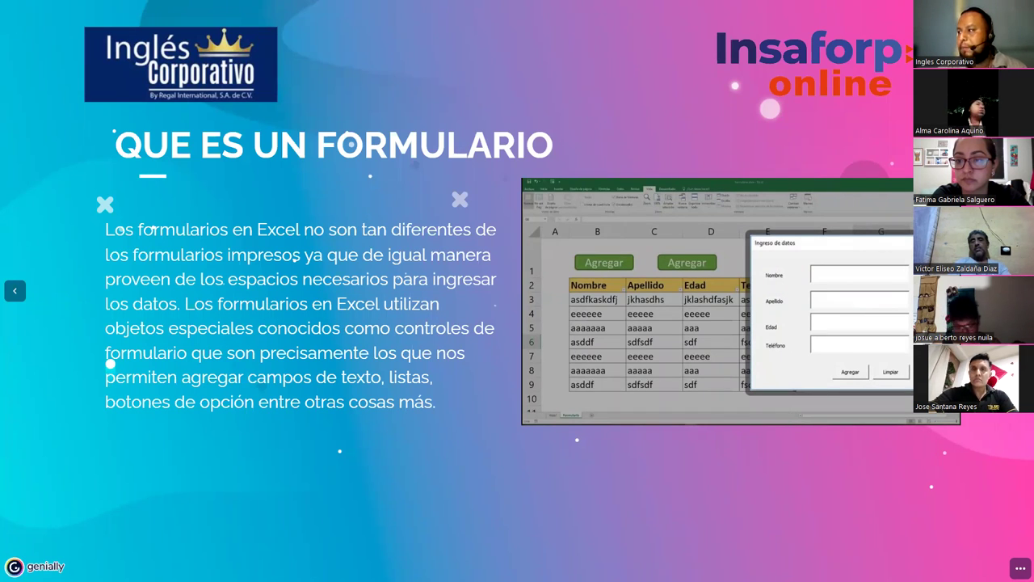
Advance to the TIPOS DE FORMULARIOS EN EXCEL slide with the Clientes form
key("Right")
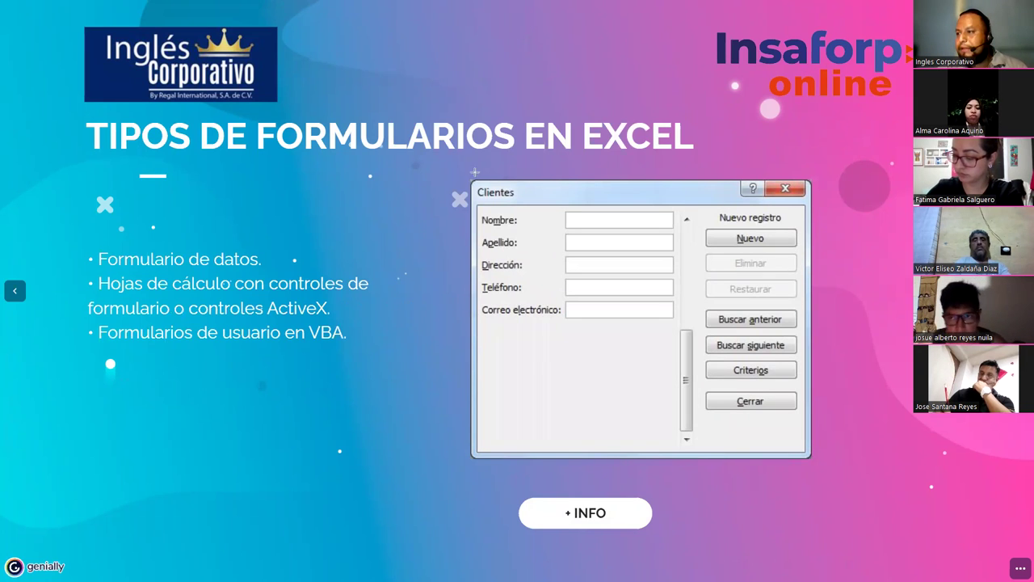
Cover the entire Clientes dialog screenshot with a translucent red highlight rectangle
left_click_drag(467, 174, 815, 458)
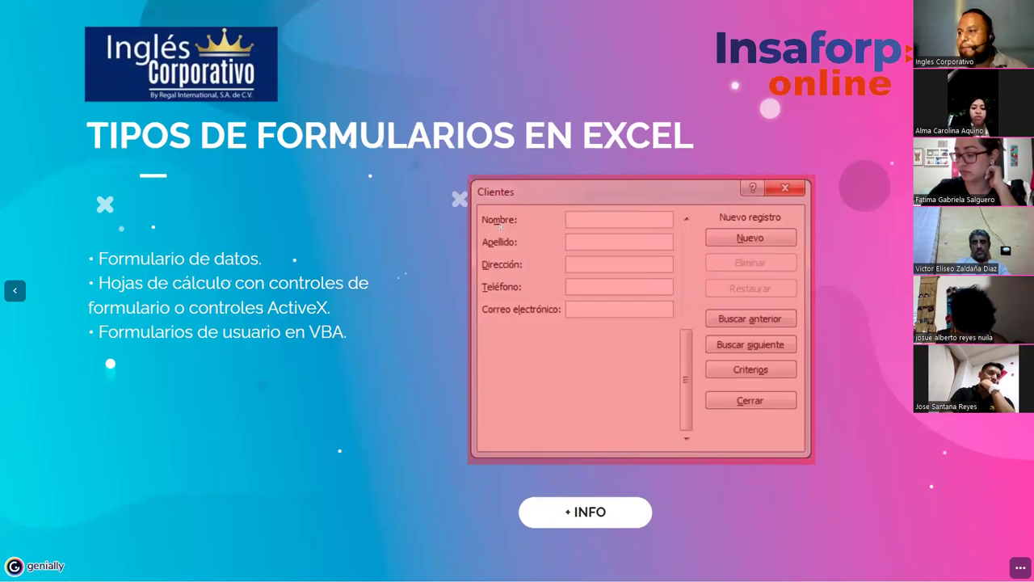
Draw red arrows pointing at the Nombre field and into the Clientes dialog, then clear them
left_click_drag(409, 306, 427, 354)
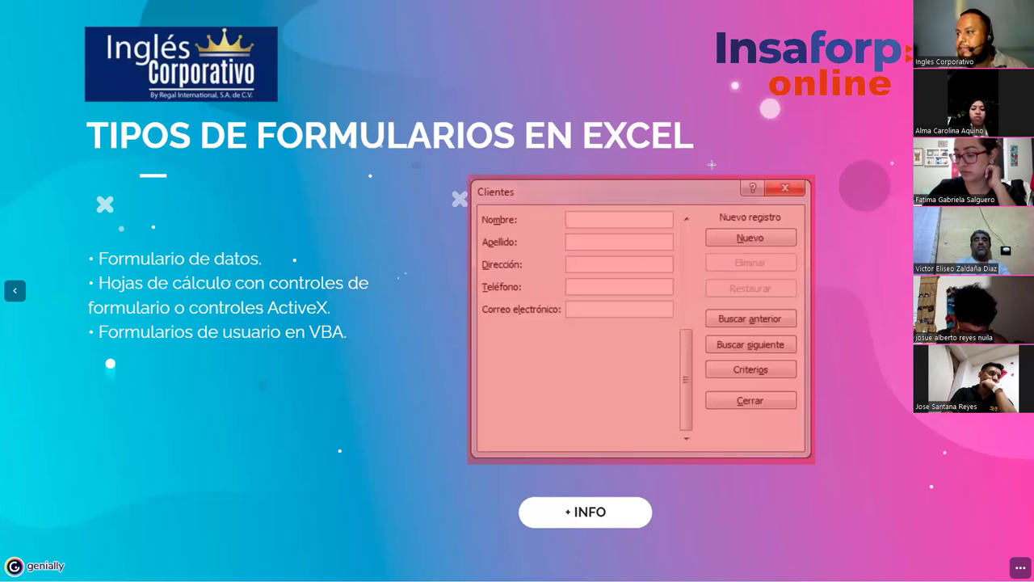
left_click_drag(747, 122, 654, 203)
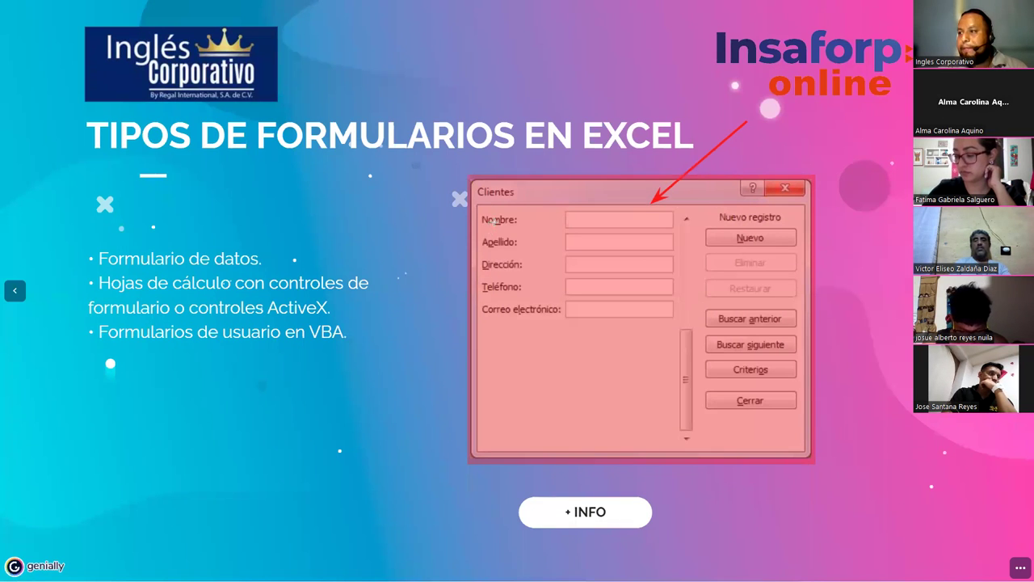
mouse_move(483, 202)
left_mouse_down()
mouse_move(543, 224)
mouse_move(597, 218)
left_mouse_up()
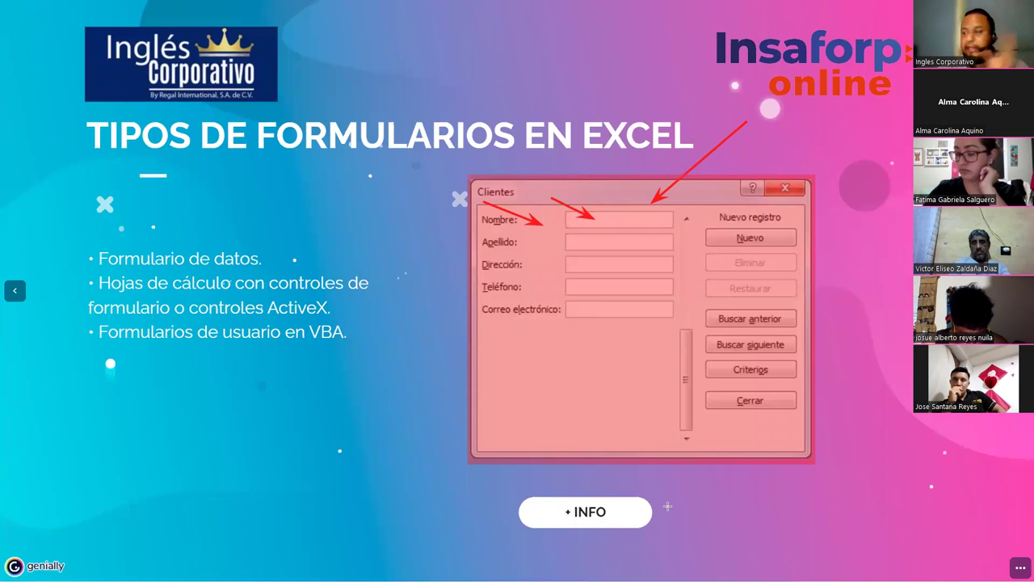
left_click_drag(693, 527, 687, 438)
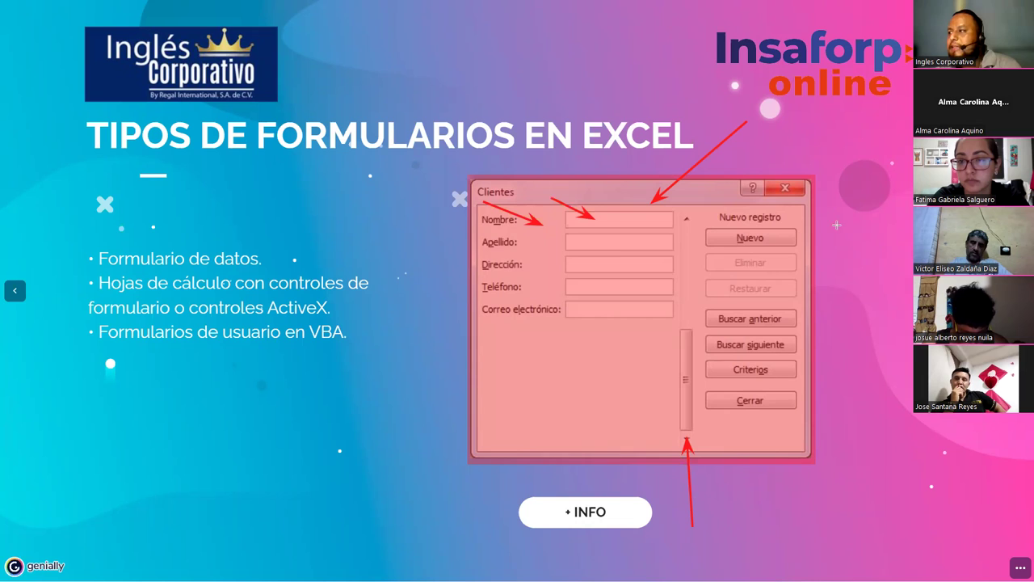
left_click_drag(909, 128, 850, 218)
left_click_drag(822, 256, 798, 277)
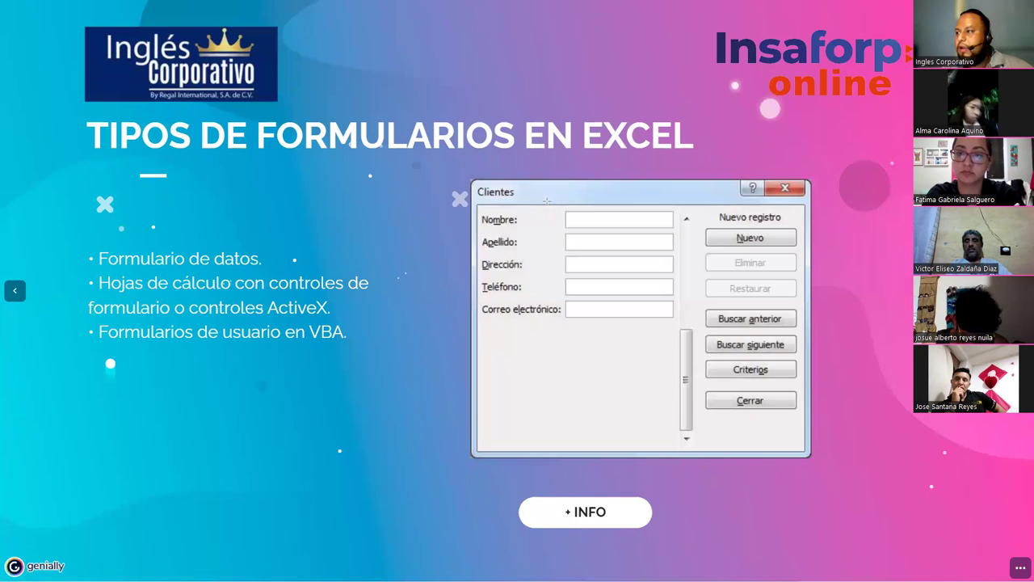
Draw arrows at Nuevo, Eliminar, Restaurar, Buscar anterior/siguiente, Criterios, Cerrar and the ActiveX bullet
left_click_drag(885, 234, 811, 238)
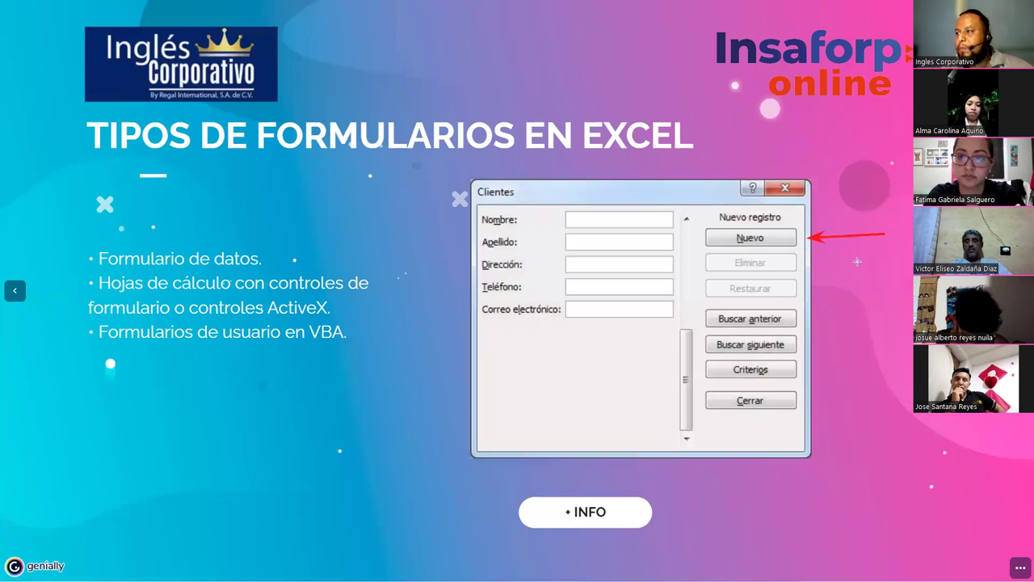
left_click_drag(887, 258, 810, 262)
left_click_drag(884, 284, 812, 286)
left_click_drag(888, 314, 811, 319)
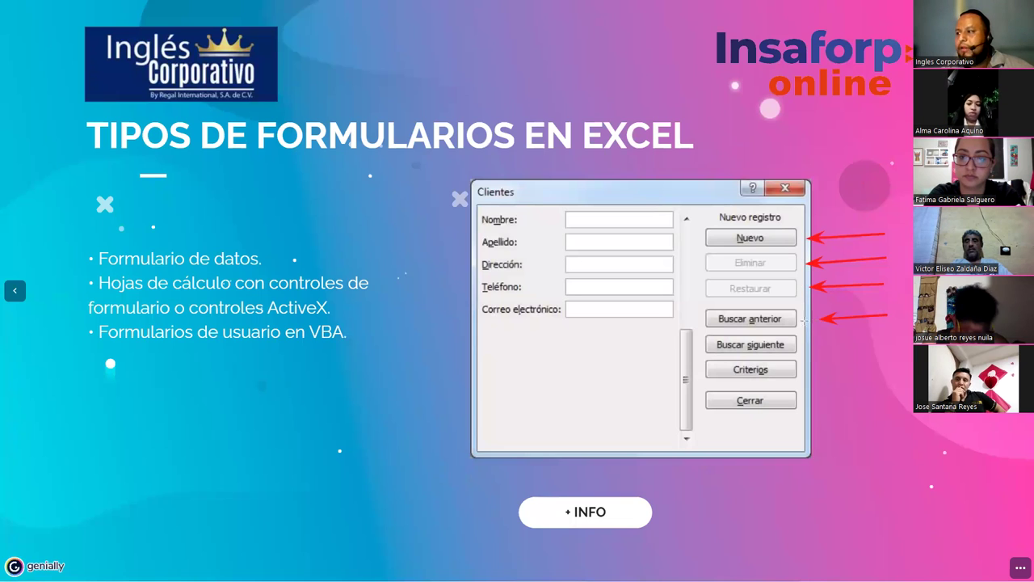
left_click_drag(878, 339, 808, 344)
left_click_drag(878, 369, 800, 373)
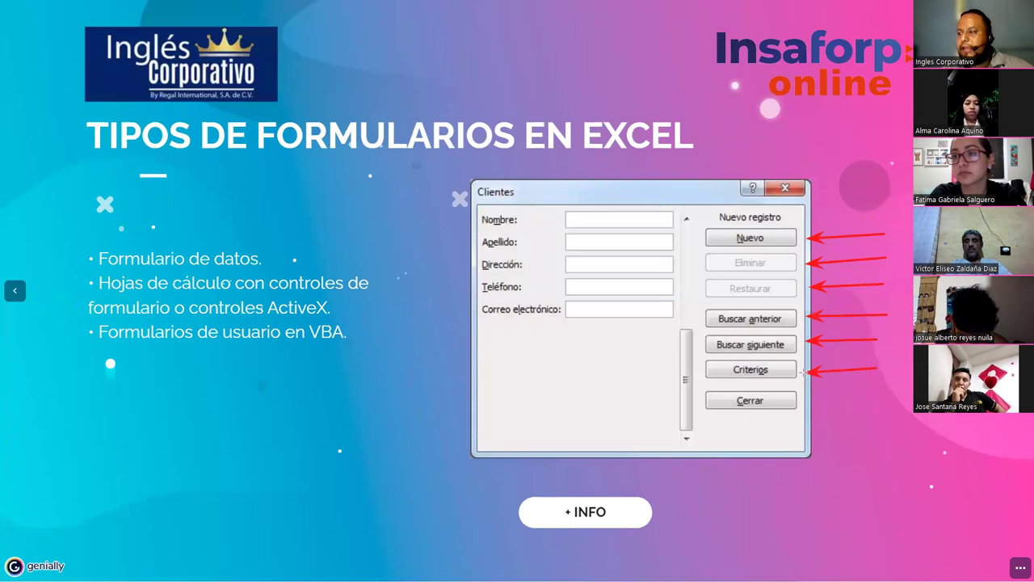
left_click_drag(880, 398, 803, 397)
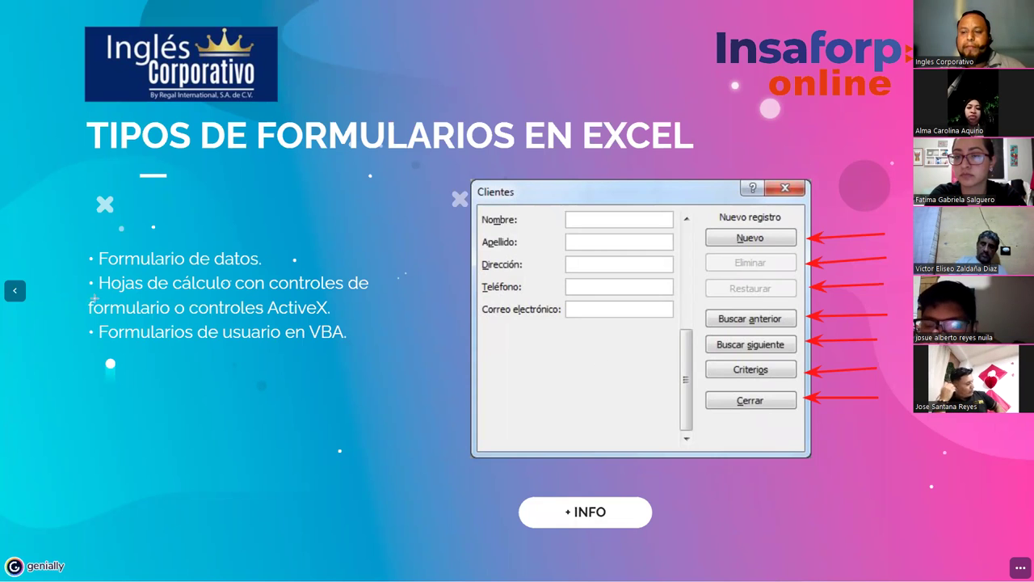
left_click_drag(414, 297, 360, 297)
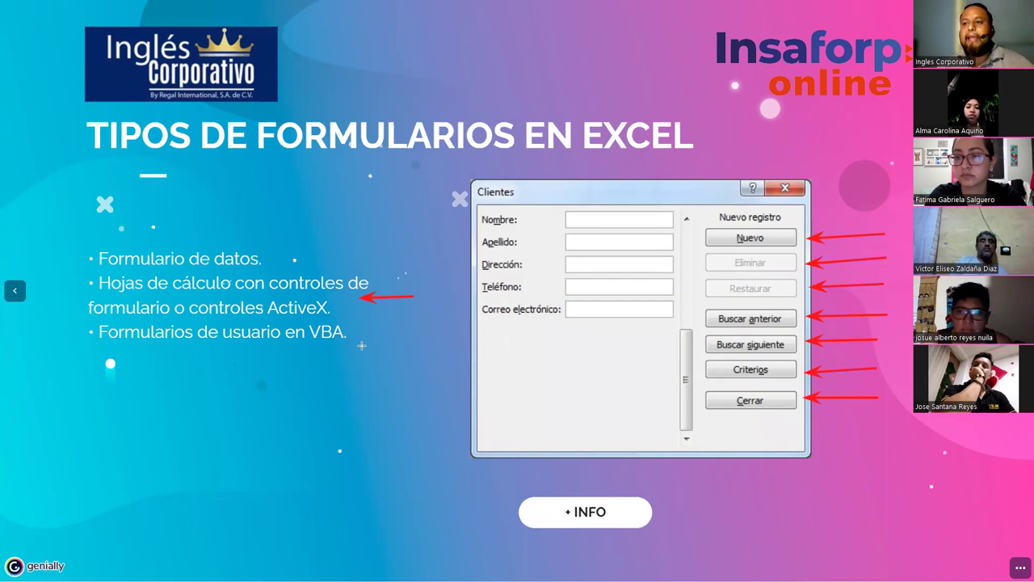
Add arrows beside the Formulario de datos and Formularios de usuario en VBA bullets
left_click_drag(396, 251, 329, 255)
left_click_drag(422, 331, 367, 332)
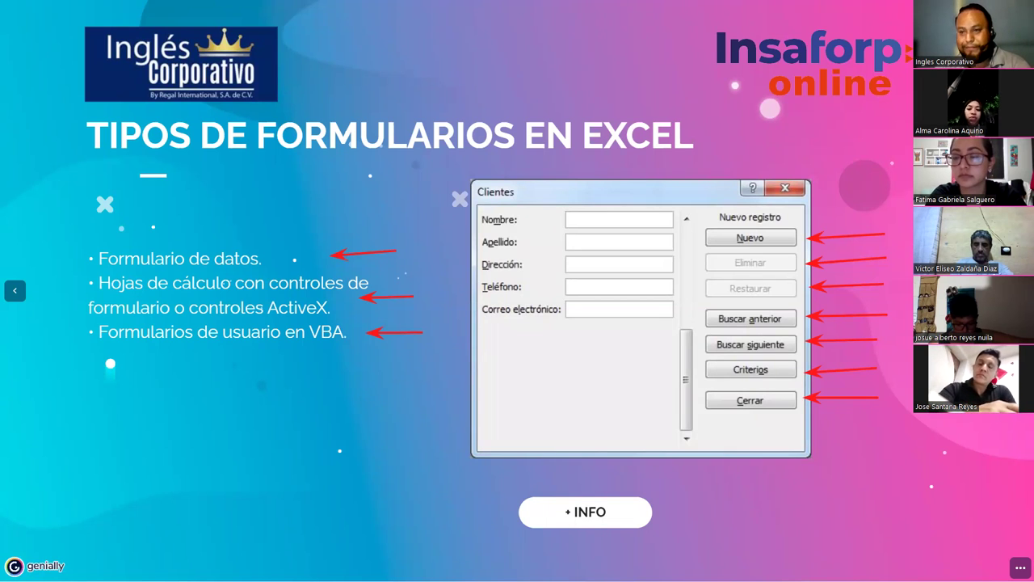
Clear the red annotation arrows and show the + INFO popup on VBA and macro forms
key("Escape")
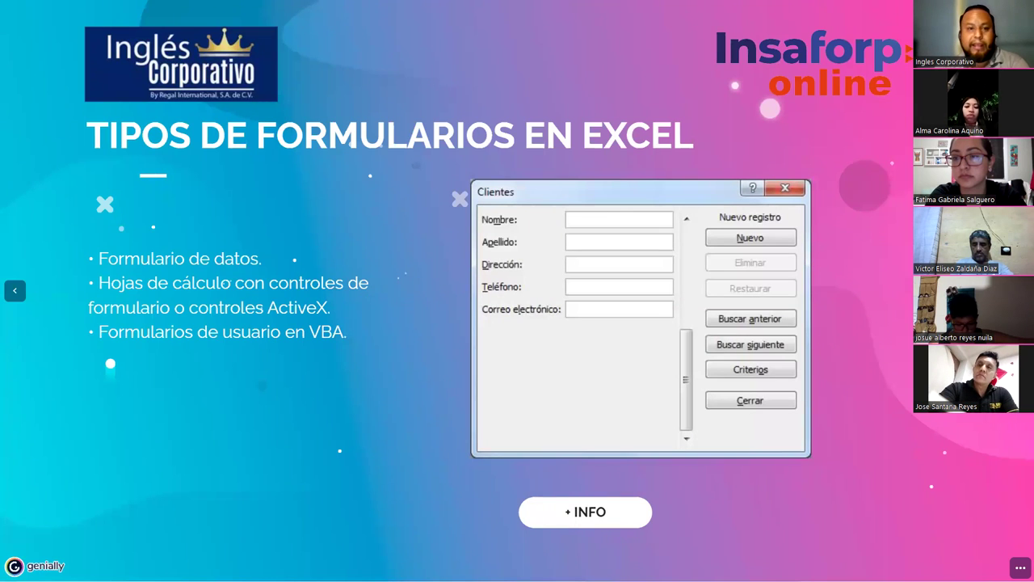
left_click(578, 514)
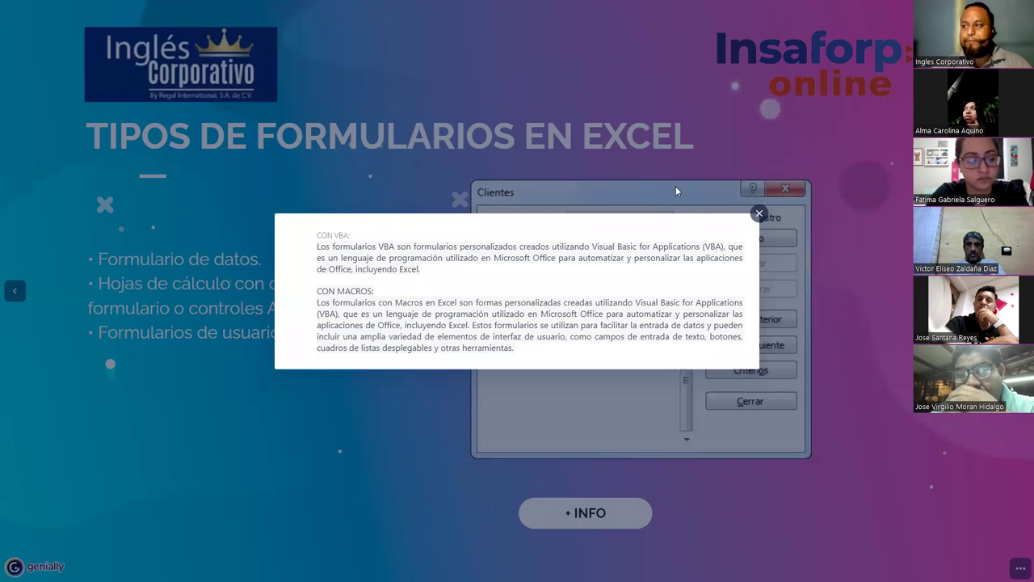
Close the VBA and macros info popup and highlight the Formulario de datos bullet text
left_click(759, 213)
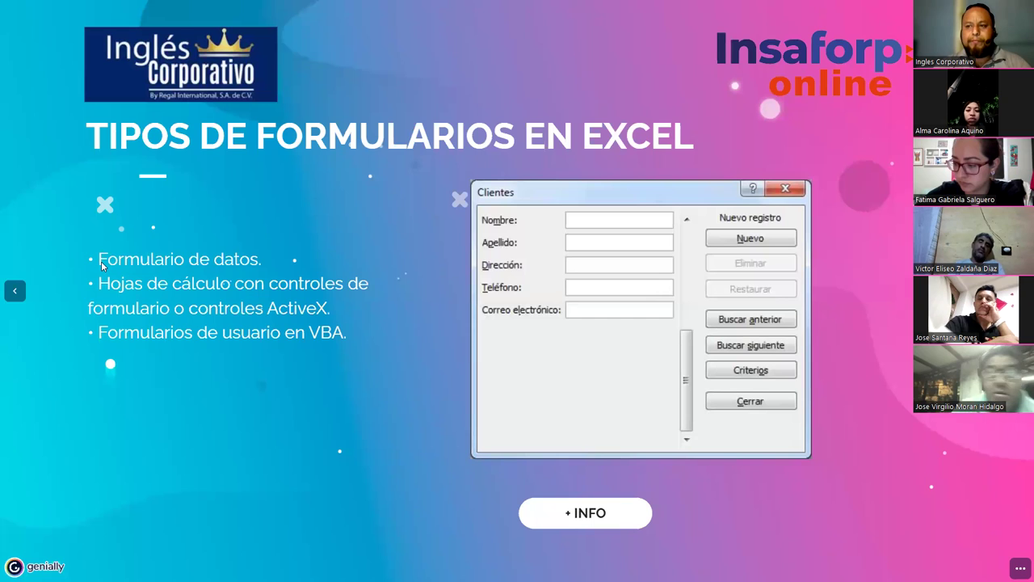
left_click_drag(99, 260, 262, 261)
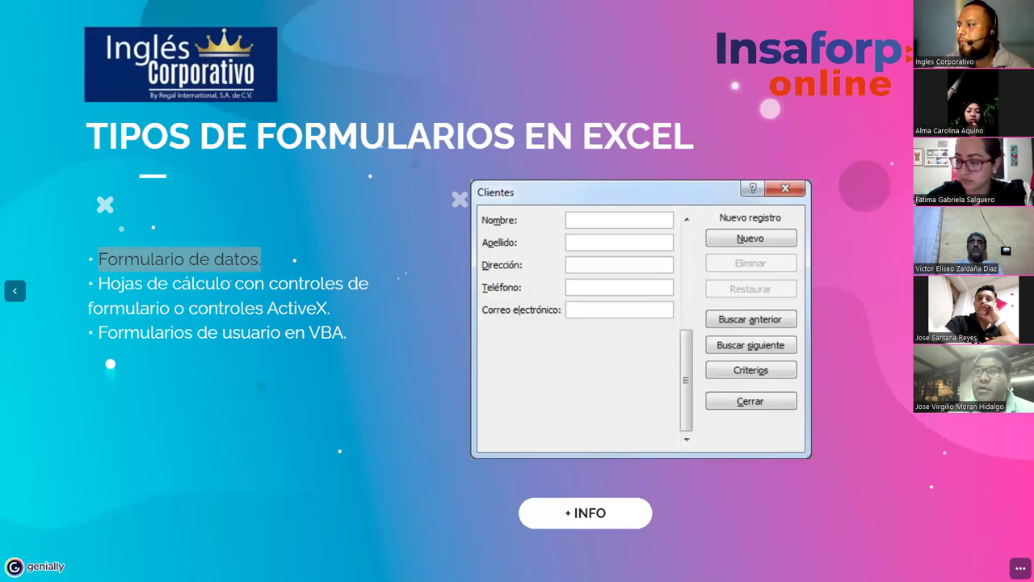
left_click(824, 263)
Go to the Formulario de datos slide and enlarge its Excel data-form screenshot
key("Right")
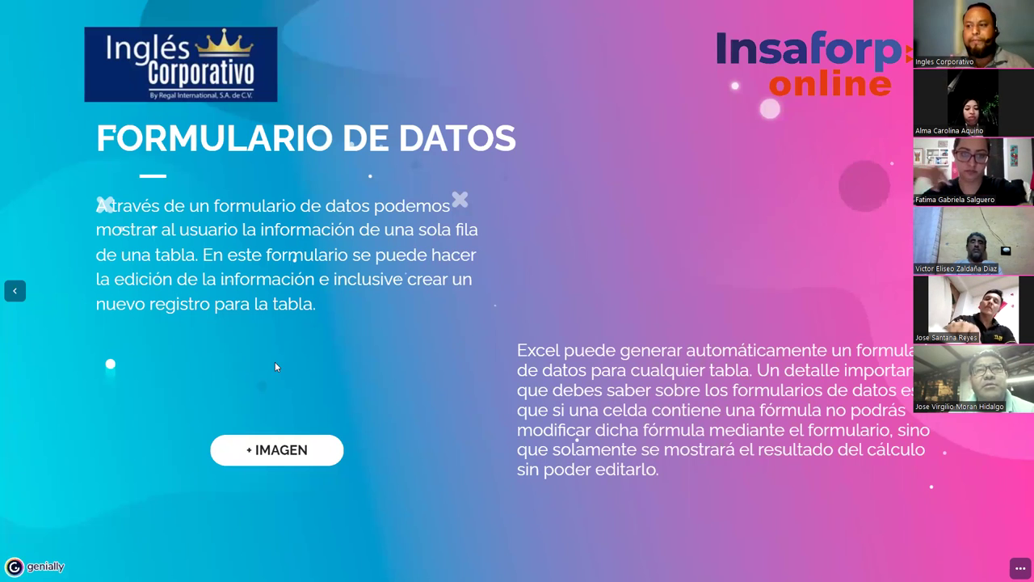
left_click(248, 451)
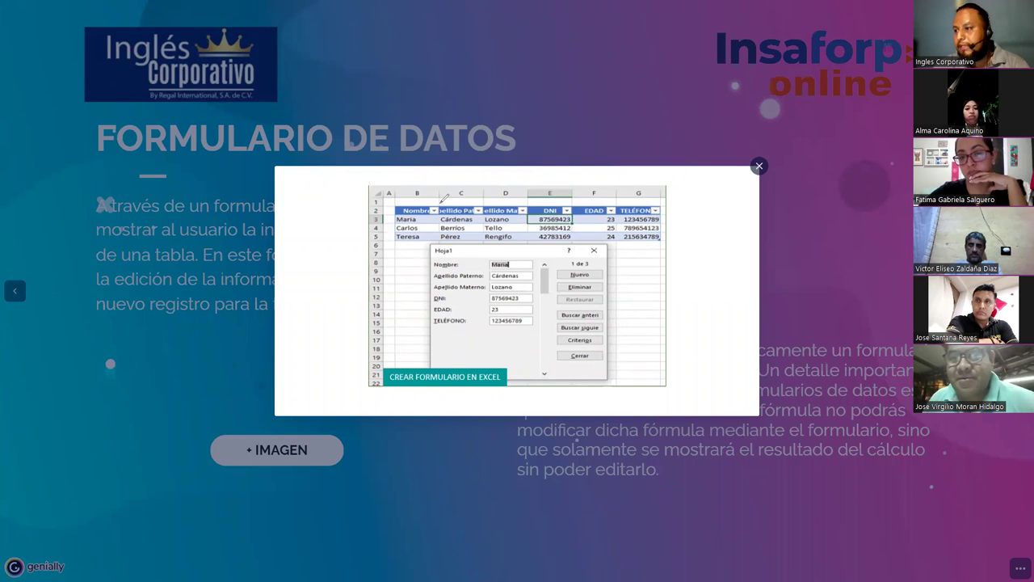
Annotate the image to link the table's header and first data row to the form fields
mouse_move(413, 207)
left_mouse_down()
mouse_move(353, 196)
mouse_move(430, 265)
left_mouse_up()
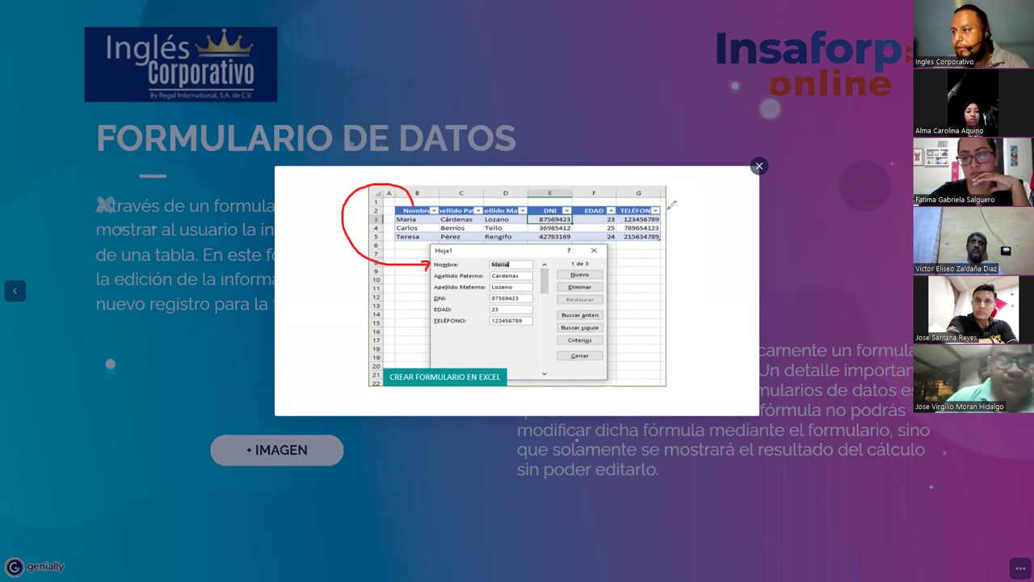
mouse_move(666, 206)
left_mouse_down()
mouse_move(708, 301)
mouse_move(671, 390)
mouse_move(537, 374)
mouse_move(527, 333)
left_mouse_up()
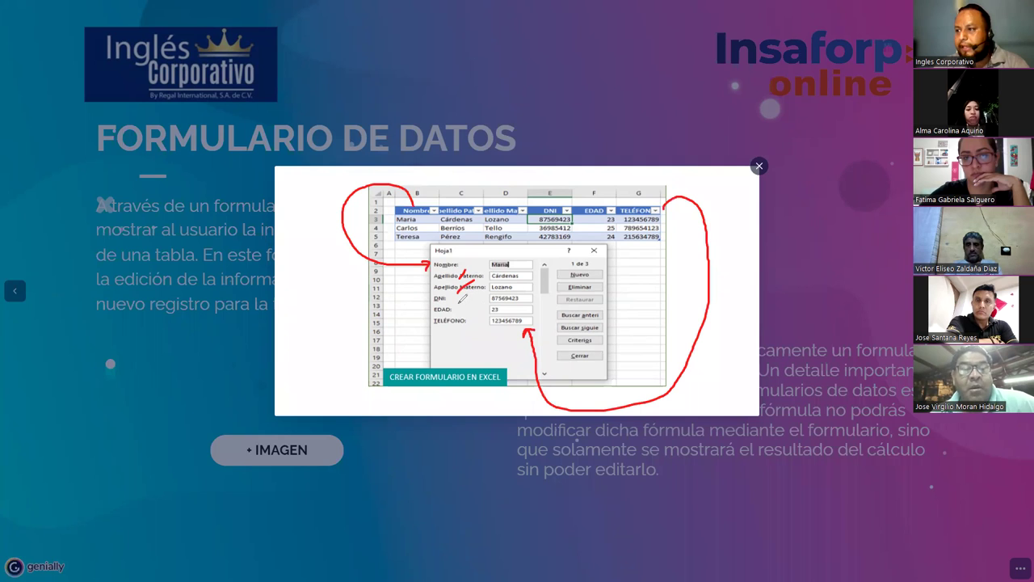
left_click_drag(458, 312, 469, 304)
left_click_drag(467, 324, 481, 315)
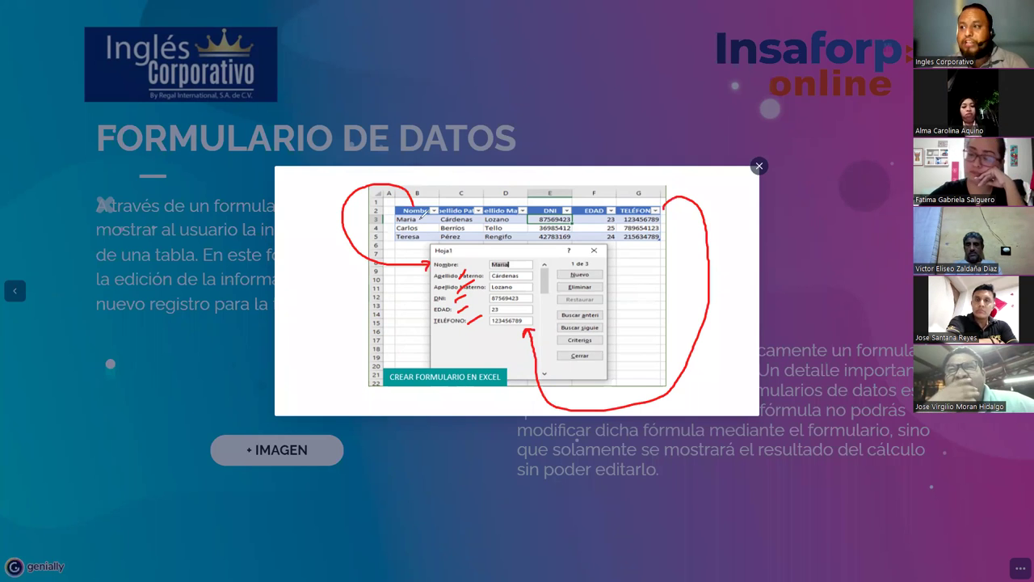
left_click_drag(391, 216, 672, 218)
left_click_drag(477, 230, 470, 265)
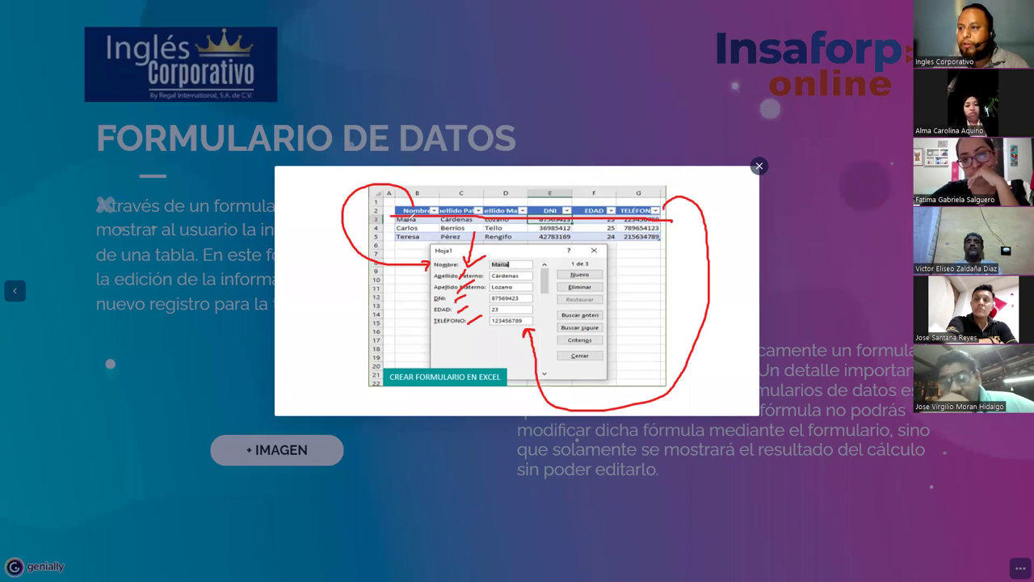
left_click_drag(504, 228, 501, 261)
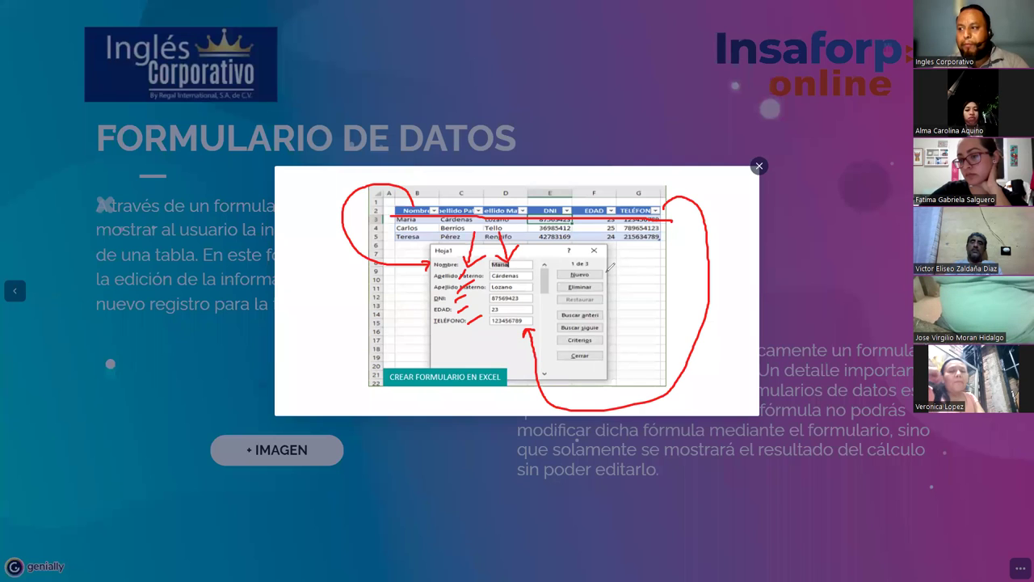
Tick the form's Nuevo, Eliminar, Buscar anterior and Buscar siguiente buttons
left_click_drag(608, 267, 622, 255)
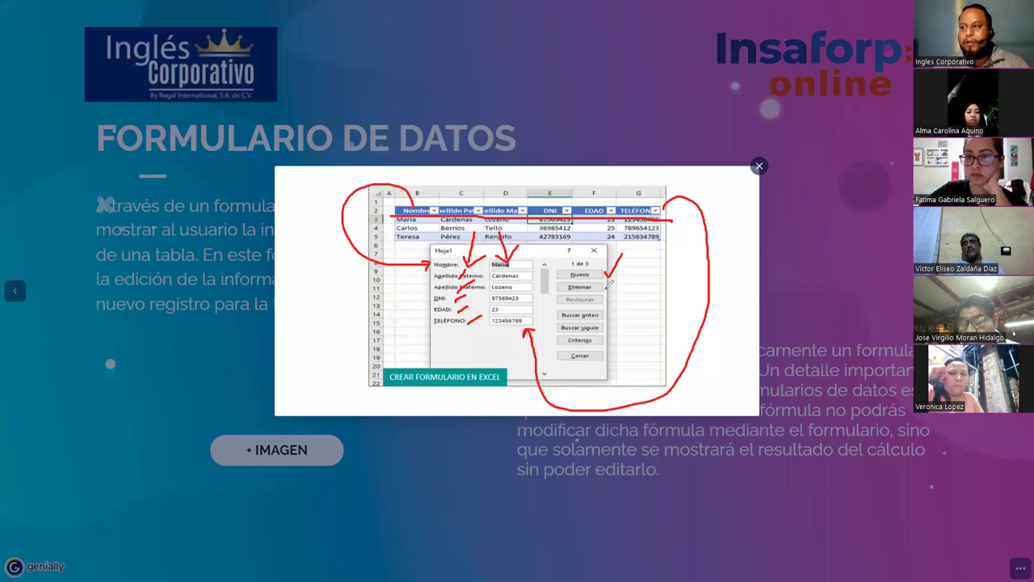
left_click_drag(606, 288, 624, 279)
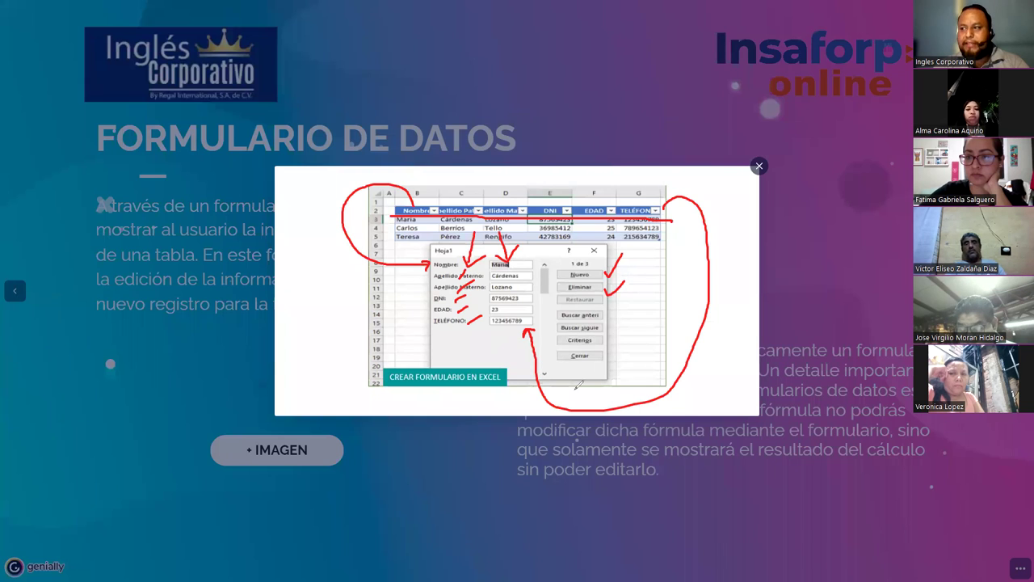
mouse_move(606, 307)
left_mouse_down()
mouse_move(618, 301)
mouse_move(619, 320)
left_mouse_up()
left_click_drag(607, 356, 617, 349)
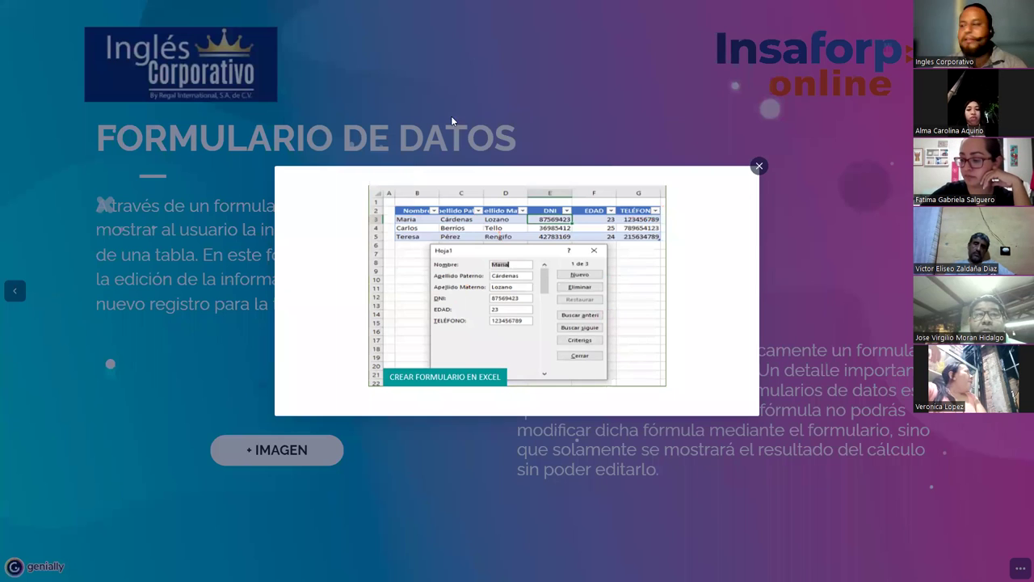
Close the enlarged Excel form image to return to the Formulario de datos slide
left_click(760, 167)
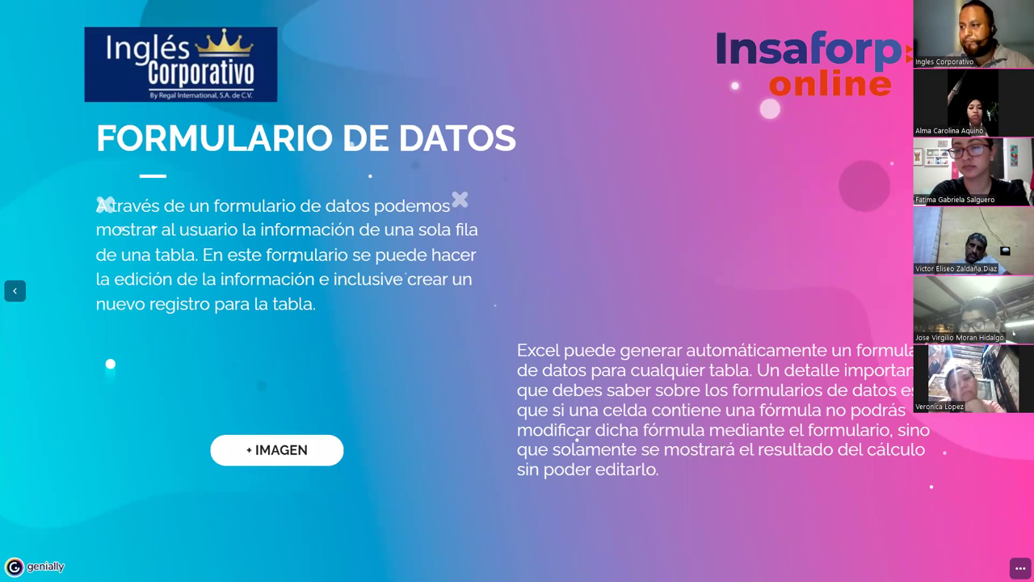
Scroll down the Formulario de datos slide to view its full explanation
scroll(517, 291, "down", 1)
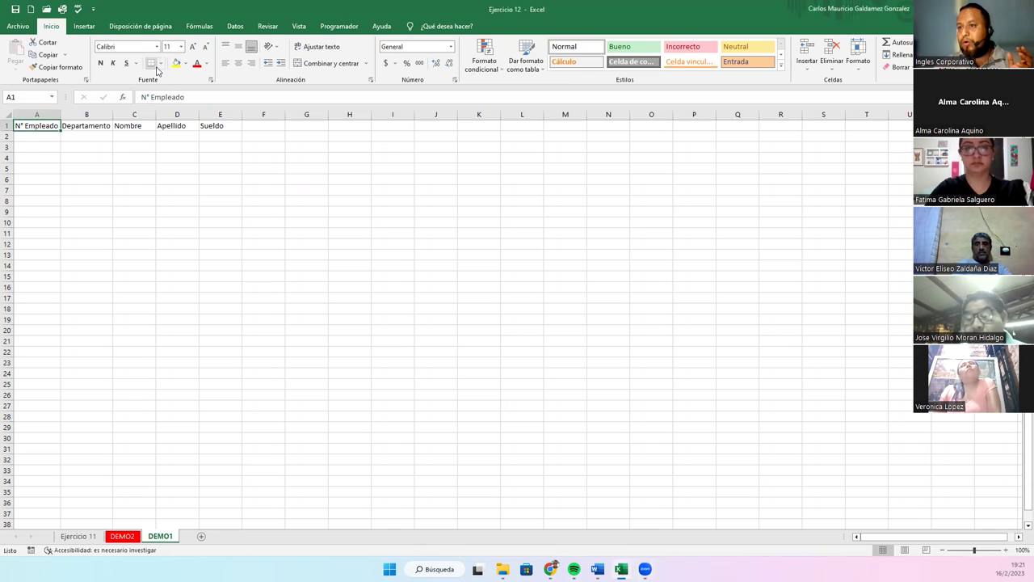
scroll(283, 64, "down", 1)
scroll(340, 67, "down", 2)
scroll(405, 69, "down", 1)
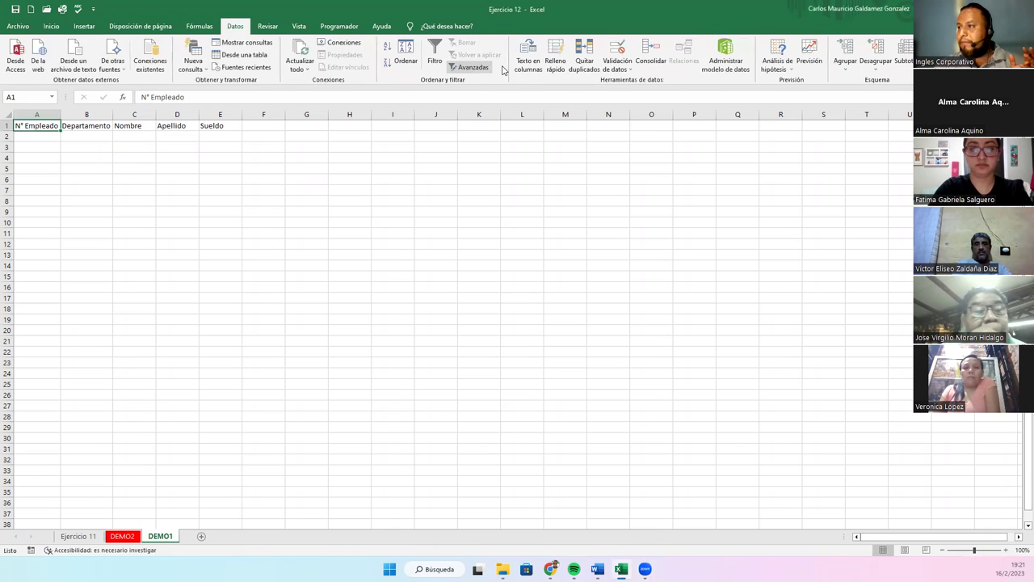
scroll(525, 63, "down", 2)
scroll(622, 58, "down", 2)
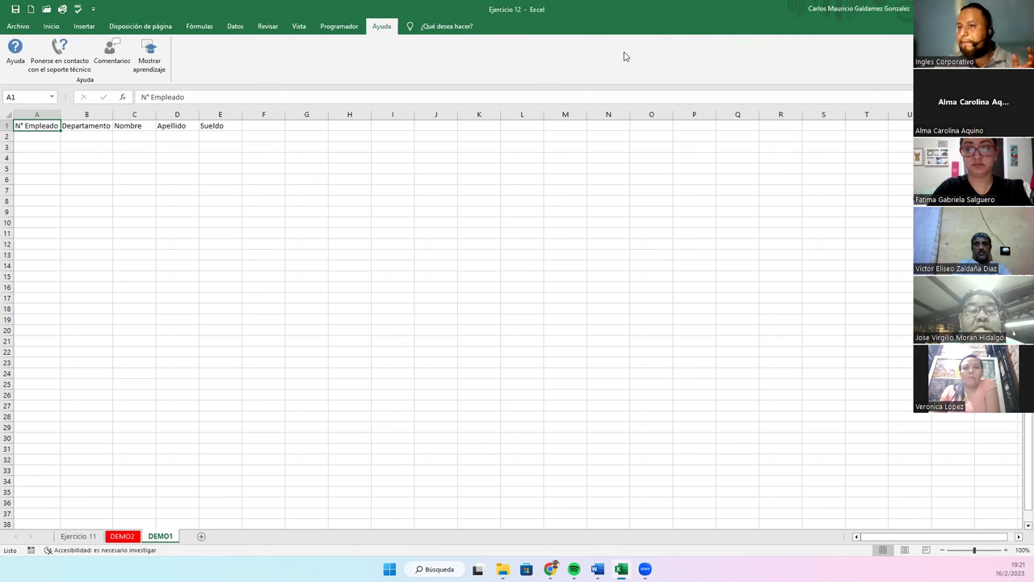
scroll(627, 56, "up", 1)
scroll(629, 57, "up", 2)
scroll(616, 68, "up", 1)
scroll(614, 69, "up", 2)
scroll(612, 69, "up", 1)
scroll(610, 70, "up", 1)
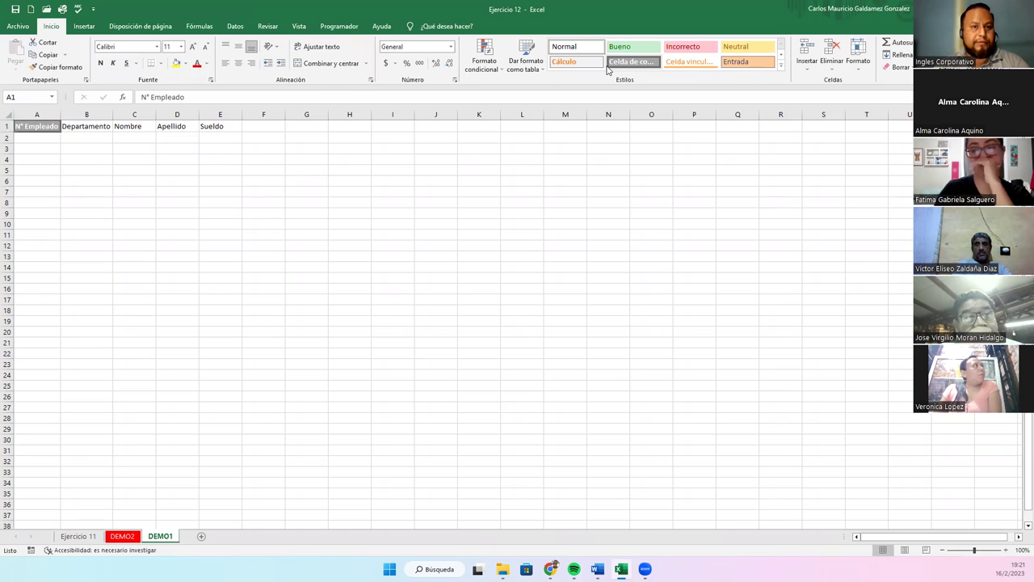
left_click(341, 28)
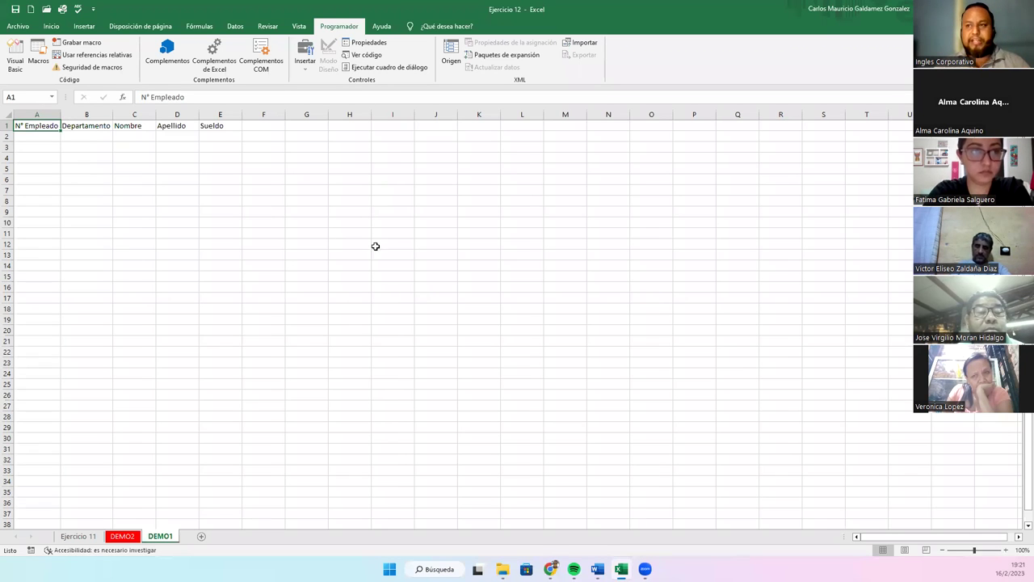
left_click(51, 27)
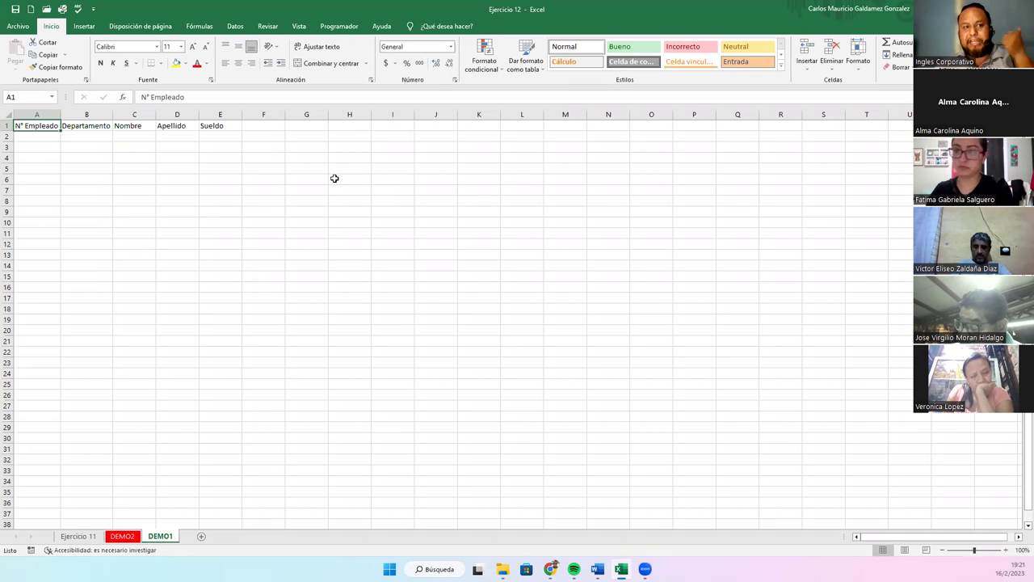
Open the Archivo backstage page listing templates and recent workbooks like Ejercicio 12
left_click(15, 27)
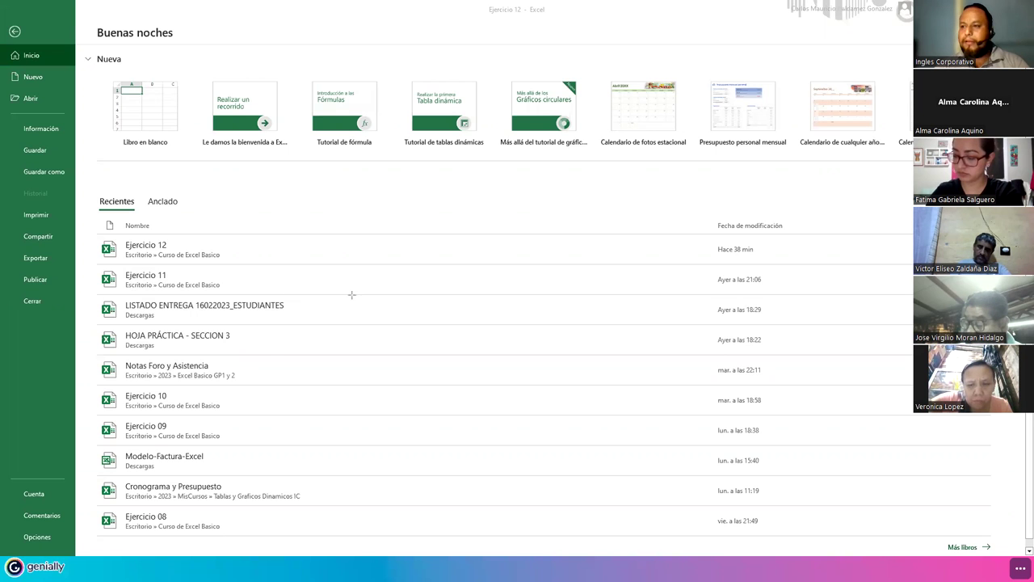
mouse_move(244, 375)
left_mouse_down()
mouse_move(110, 461)
mouse_move(62, 532)
left_mouse_up()
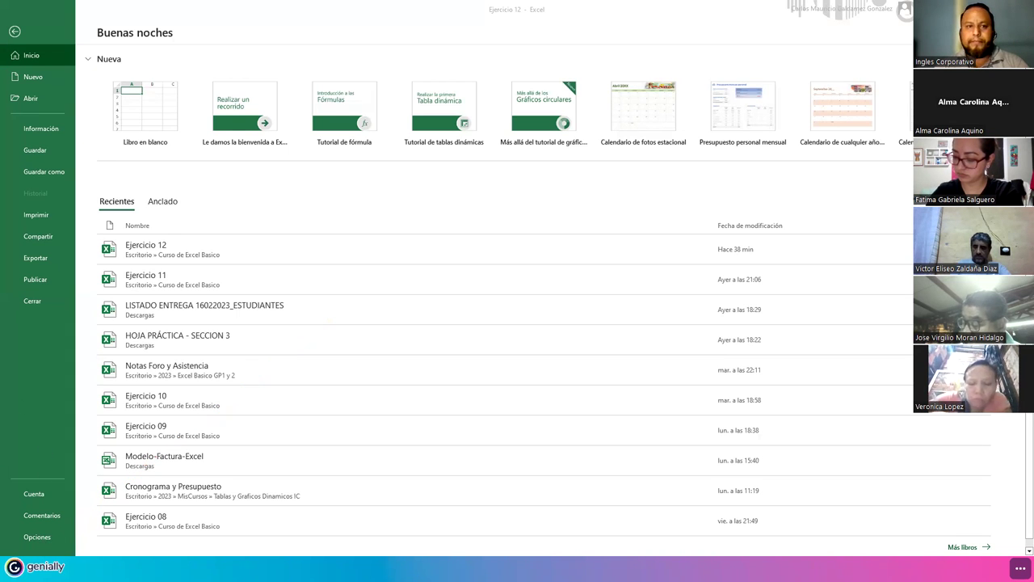
Open the Opciones de Excel dialog on its General page
left_click(37, 537)
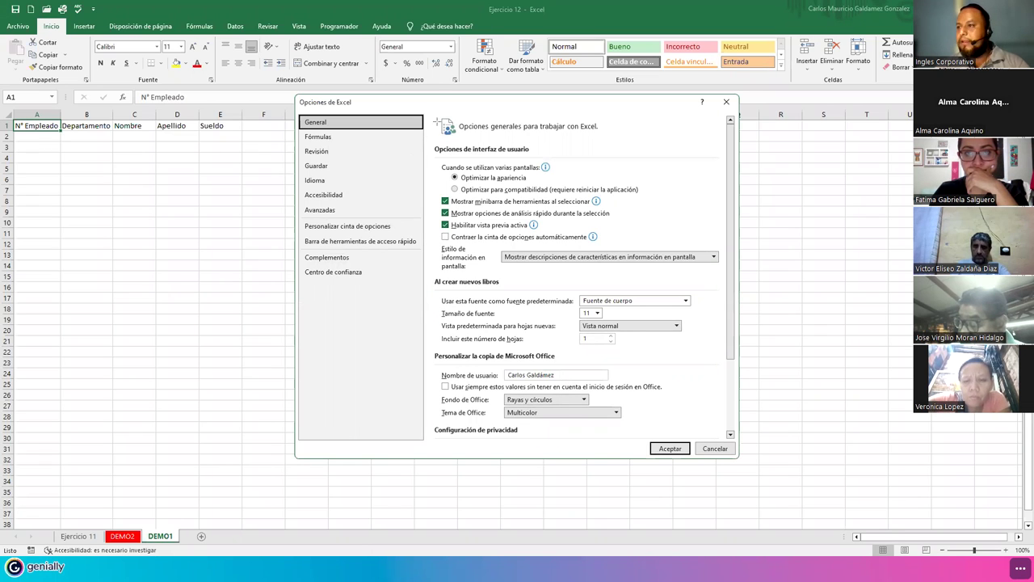
left_click_drag(297, 111, 737, 459)
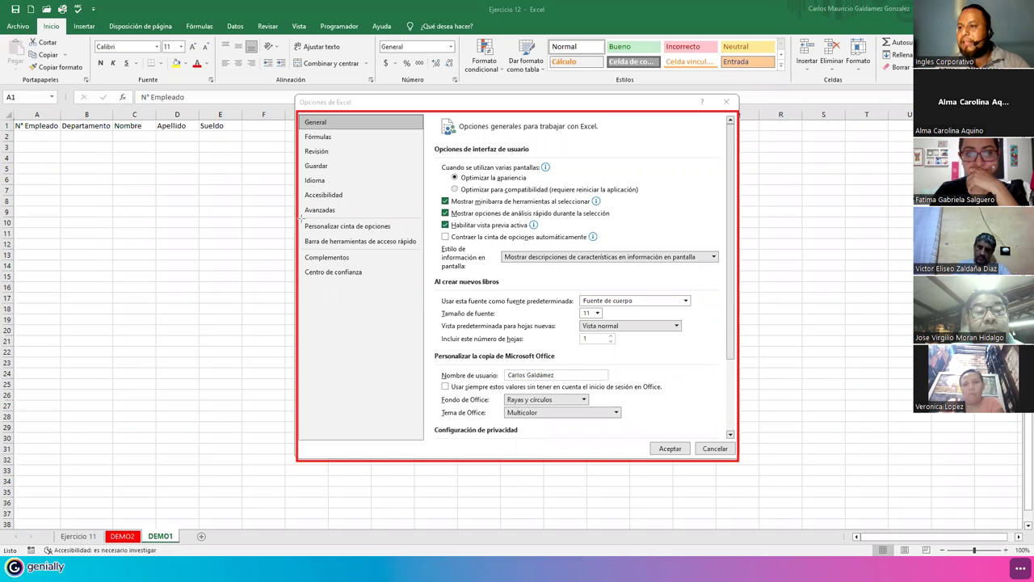
left_click_drag(345, 234, 394, 240)
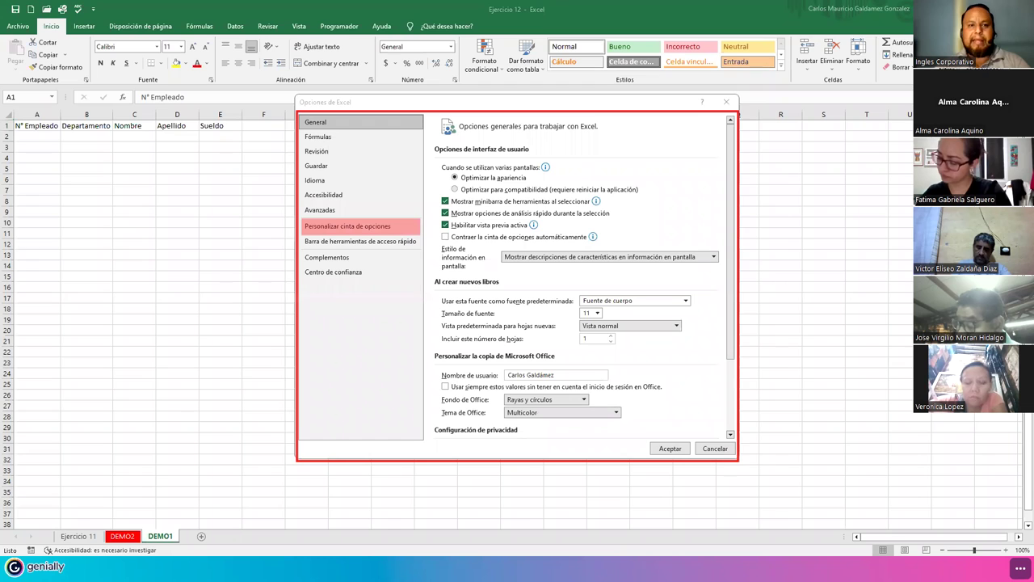
Show Personalizar cinta de opciones and check the Comandos disponibles en list, keeping Comandos más utilizados
left_click(348, 230)
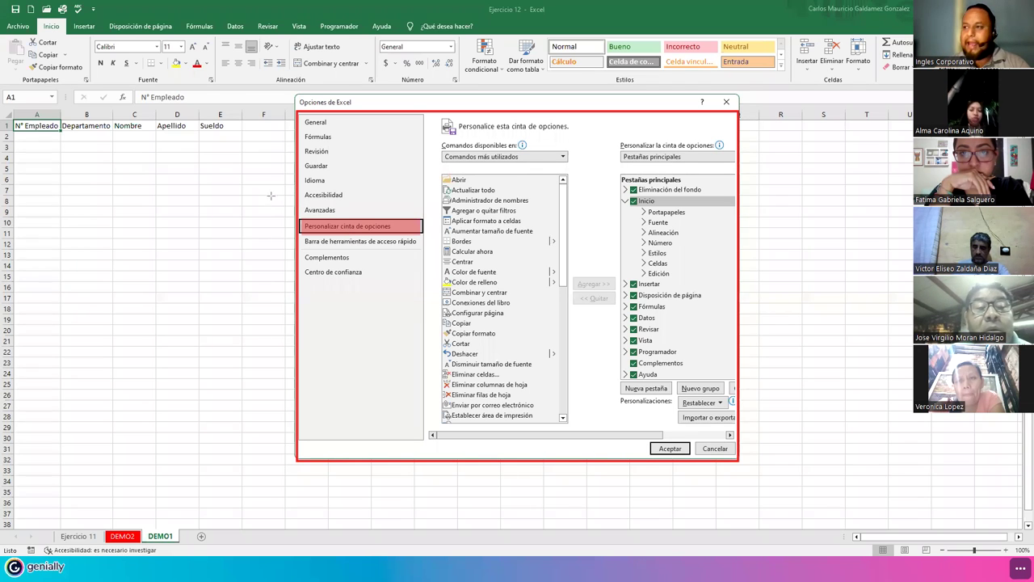
left_click(407, 189)
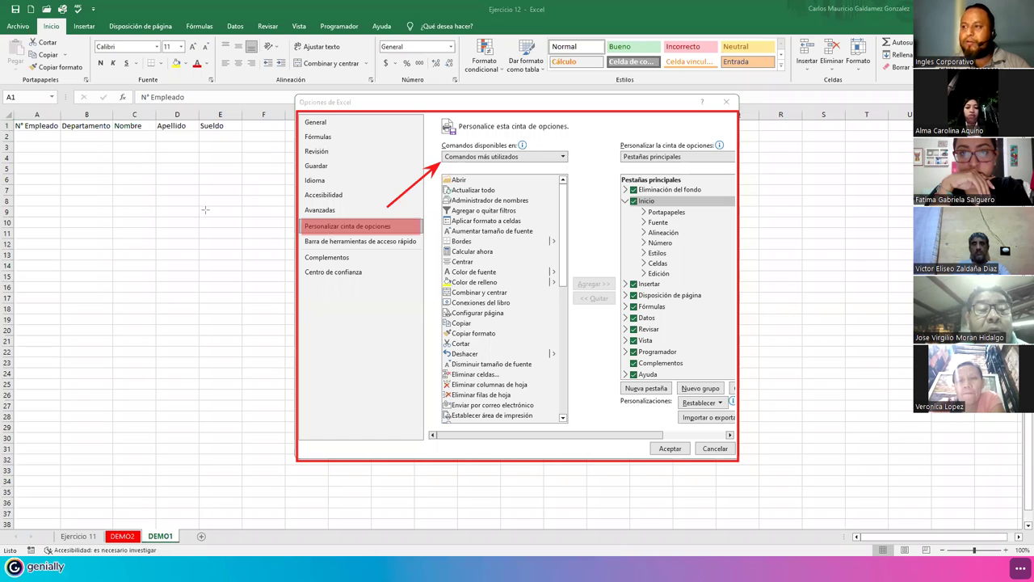
mouse_move(568, 136)
left_mouse_down()
mouse_move(531, 144)
mouse_move(566, 159)
left_mouse_up()
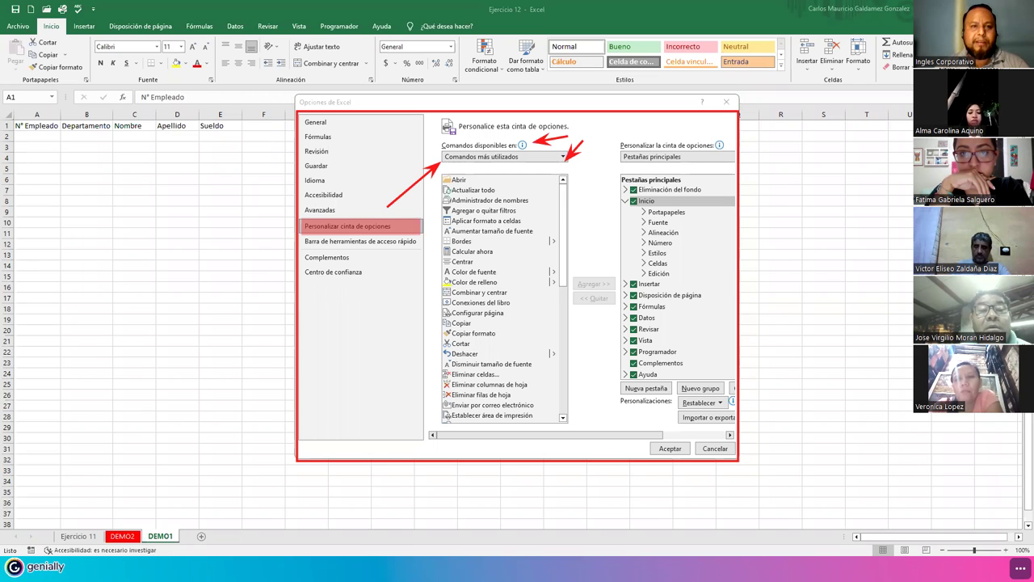
left_click(563, 157)
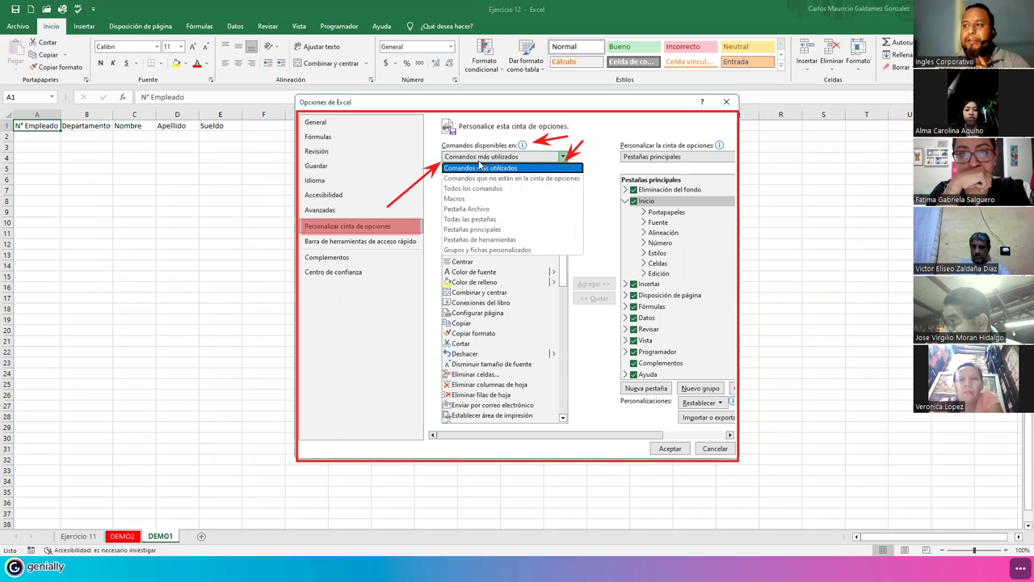
left_click(478, 168)
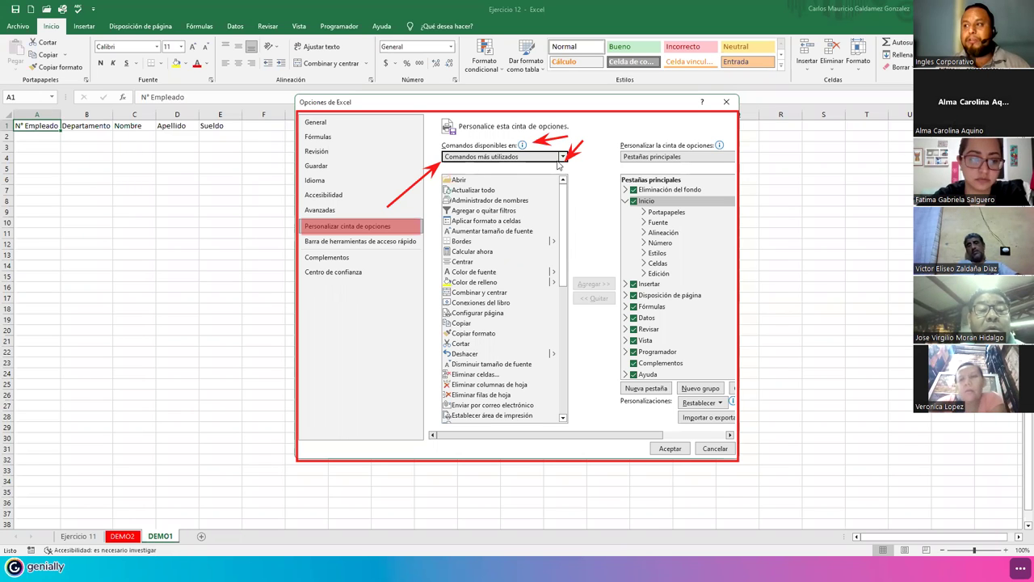
Set Comandos disponibles en to Todos los comandos and select entries in the command list
left_click(563, 157)
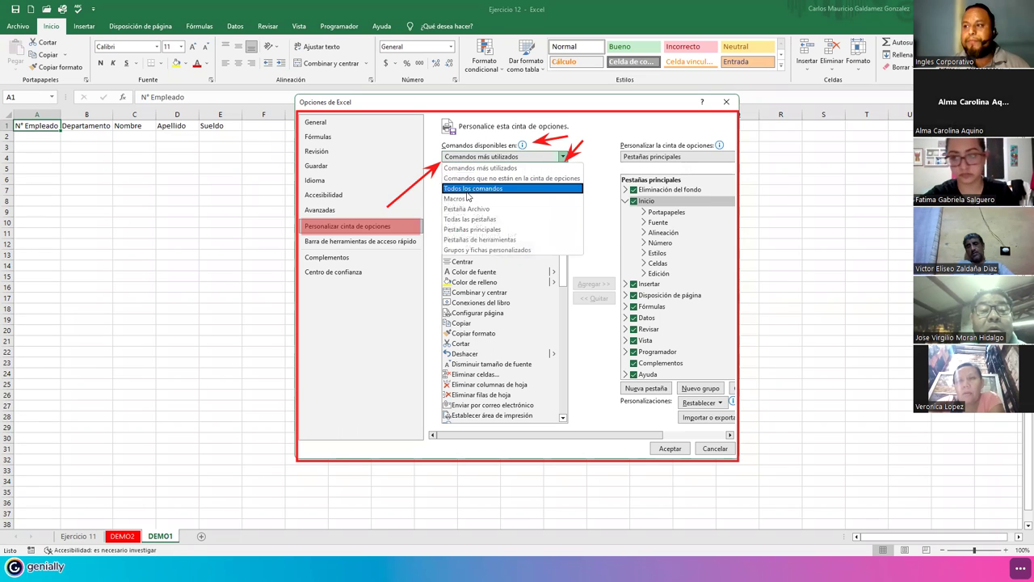
key("Escape")
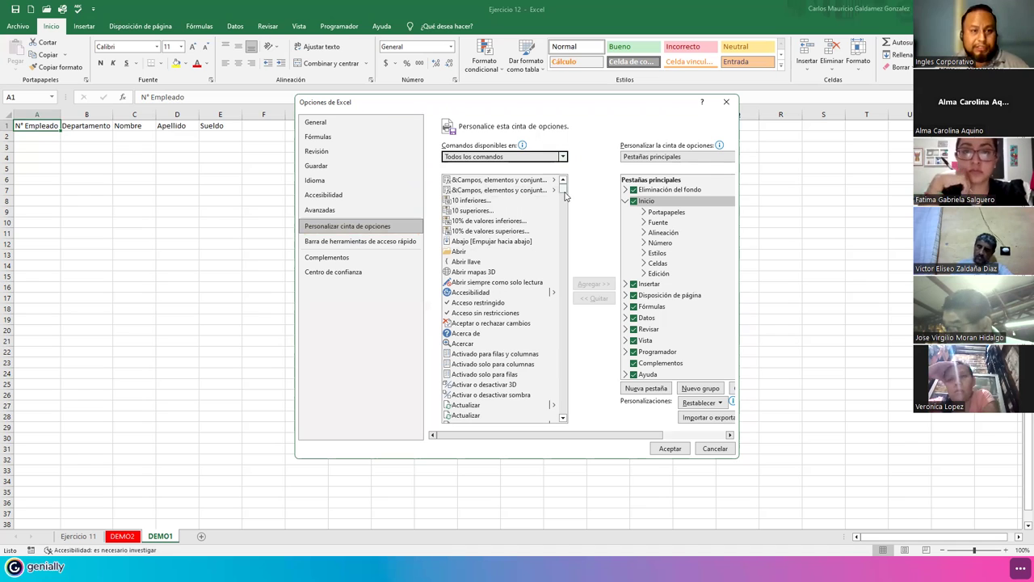
left_click(467, 221)
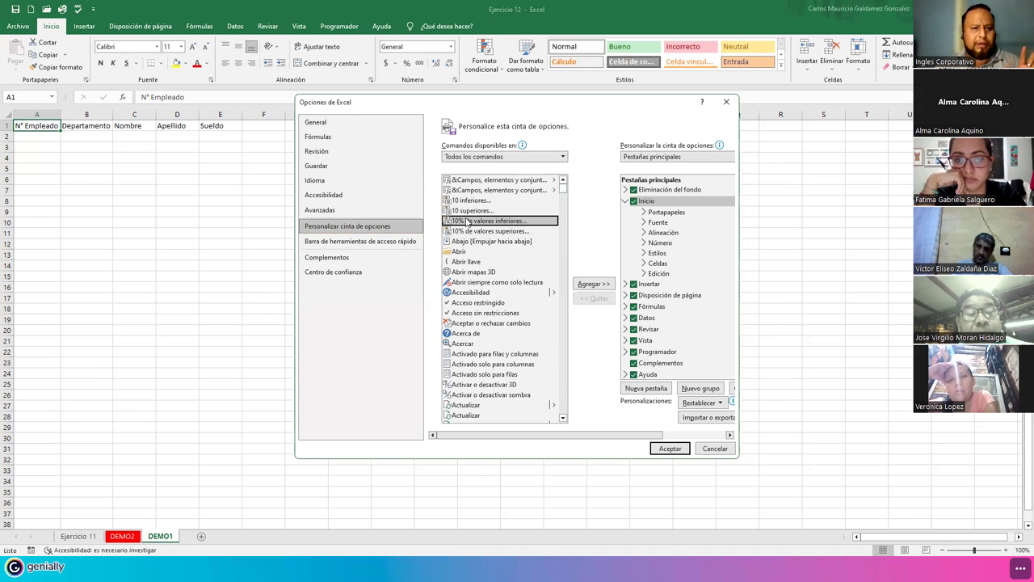
left_click(479, 272)
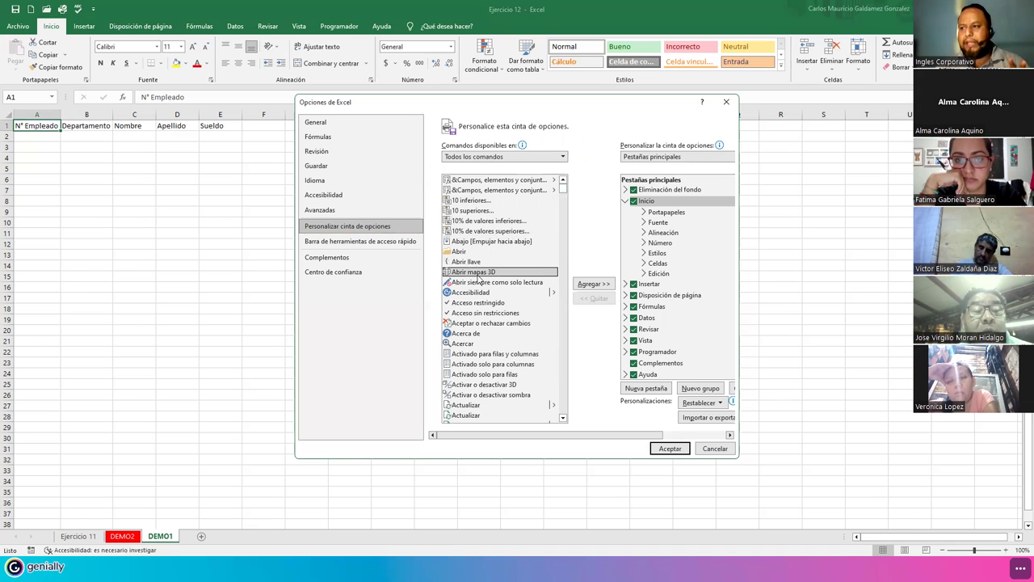
left_click(495, 364)
left_click(488, 201)
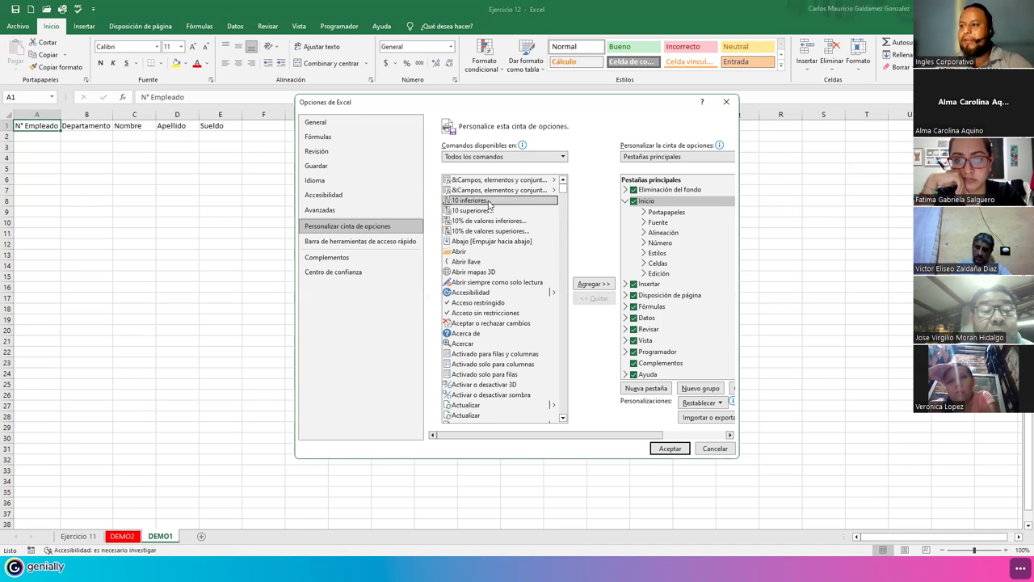
Jump to the F commands and browse past Fecha actual toward Formulario..
key("f")
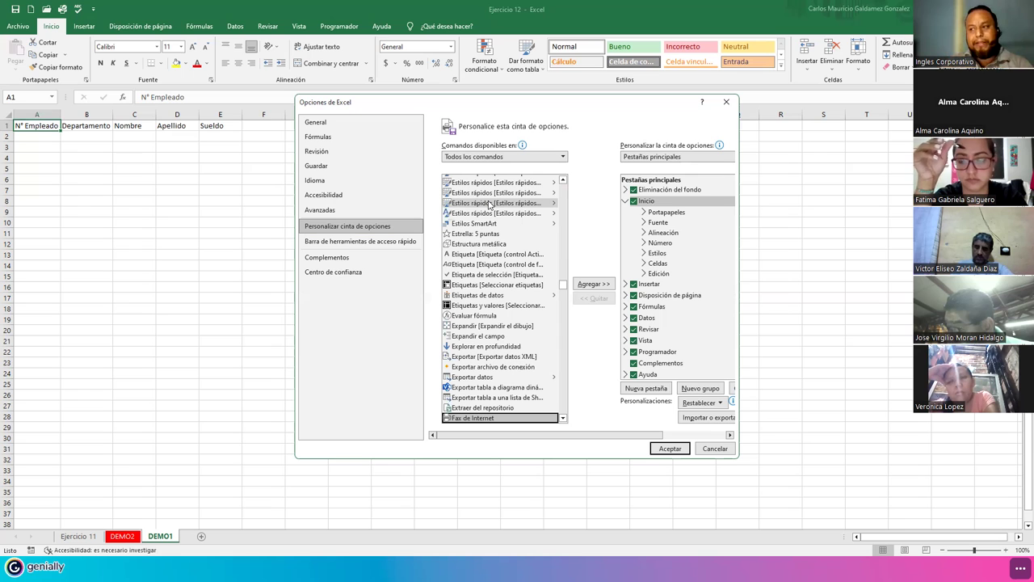
scroll(495, 275, "down", 2)
scroll(497, 291, "down", 2)
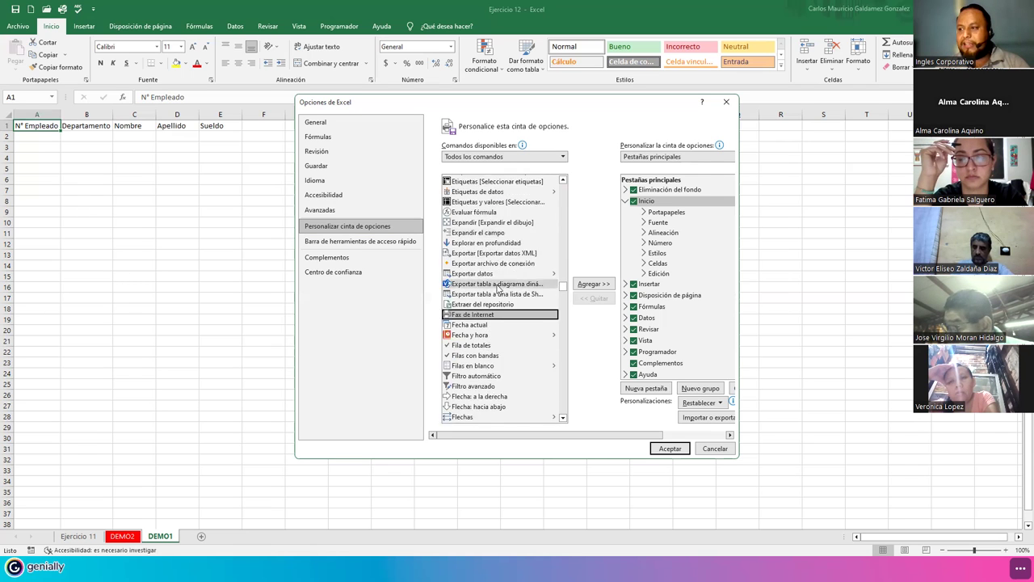
scroll(501, 297, "down", 1)
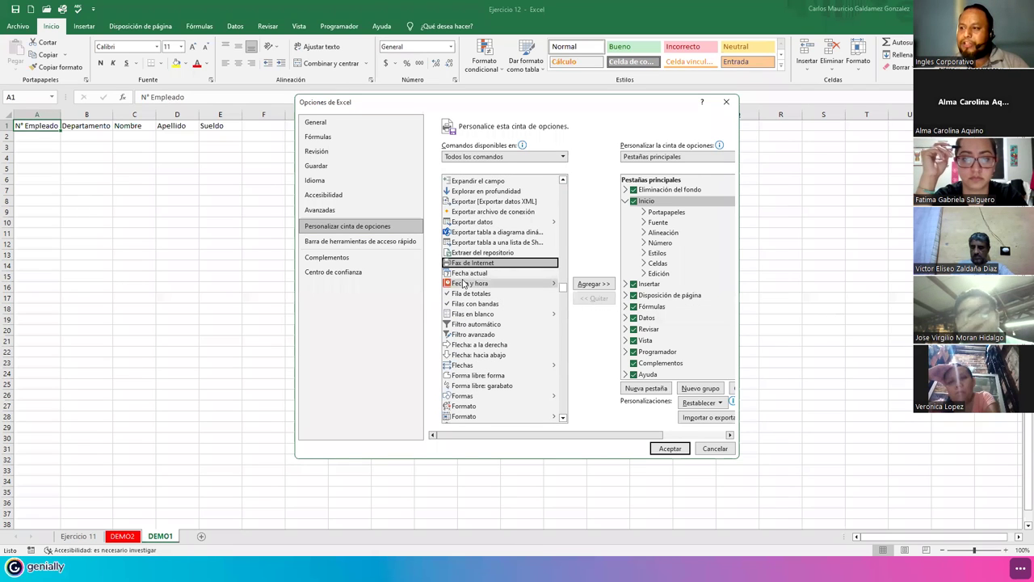
left_click(469, 274)
key("Down")
key("Down")
key("Down")
key("Down")
key("Down")
key("Down")
key("Down")
scroll(496, 356, "down", 2)
scroll(496, 355, "down", 1)
scroll(496, 356, "down", 1)
scroll(496, 356, "down", 3)
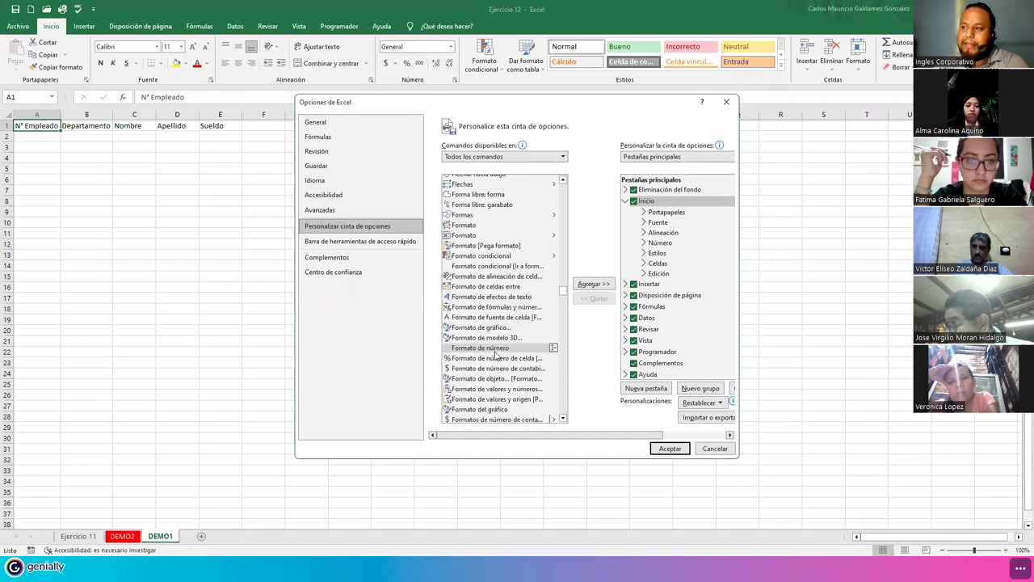
scroll(499, 368, "down", 2)
scroll(499, 368, "down", 1)
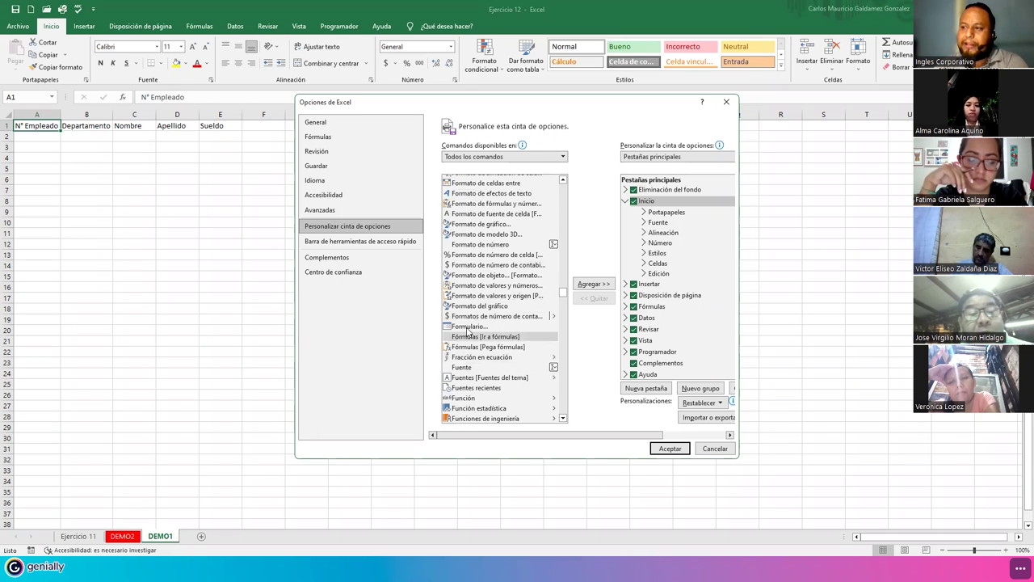
With Formulario... selected, pick the Inicio tab in the Pestañas principales tree as the destination
left_click(469, 327)
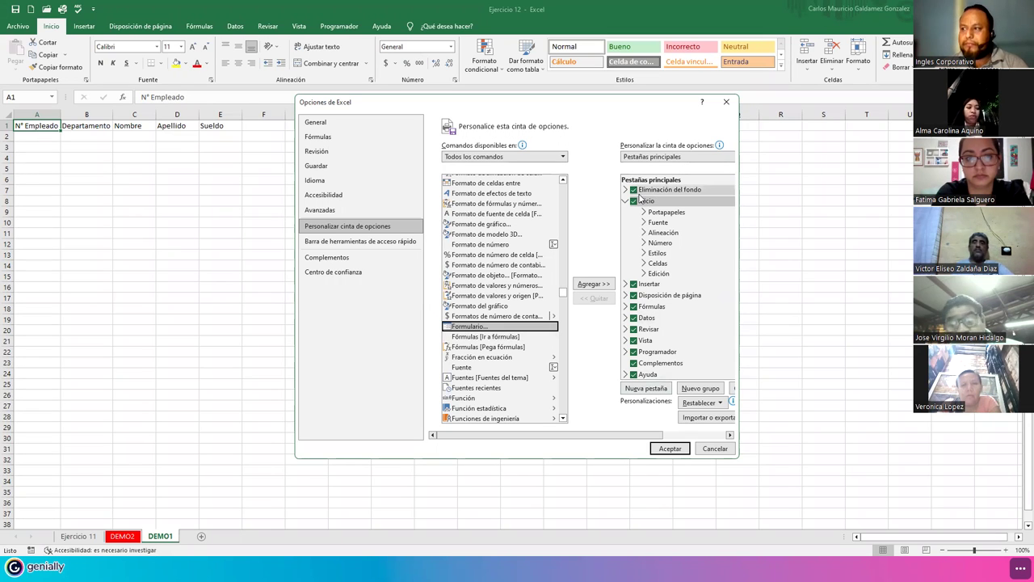
left_click(661, 212)
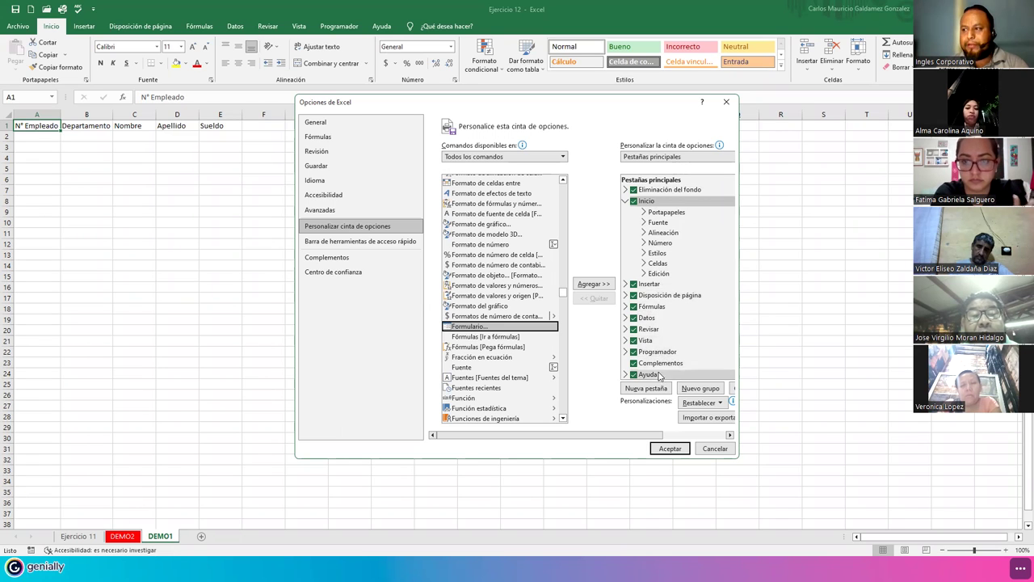
scroll(680, 363, "down", 1)
scroll(669, 208, "up", 2)
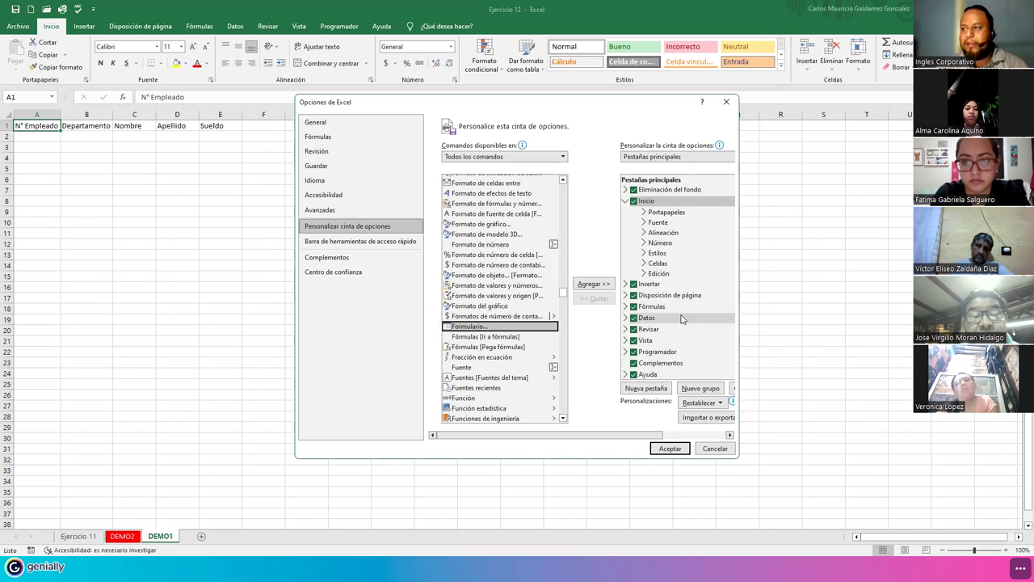
left_click(668, 203)
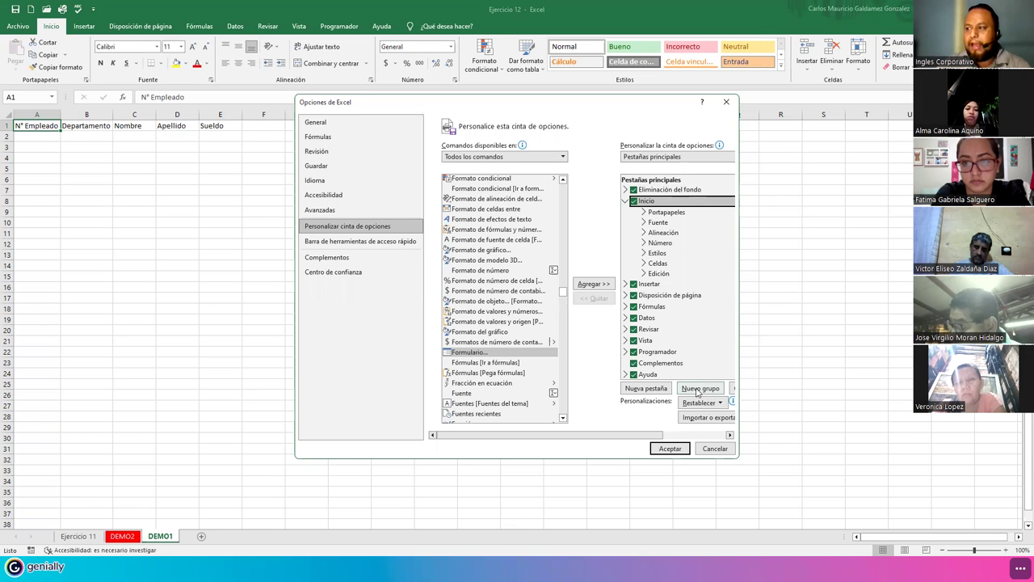
Add Nuevo grupo (personalizada) to the Inicio tab after Edición, and select it
left_click(698, 392)
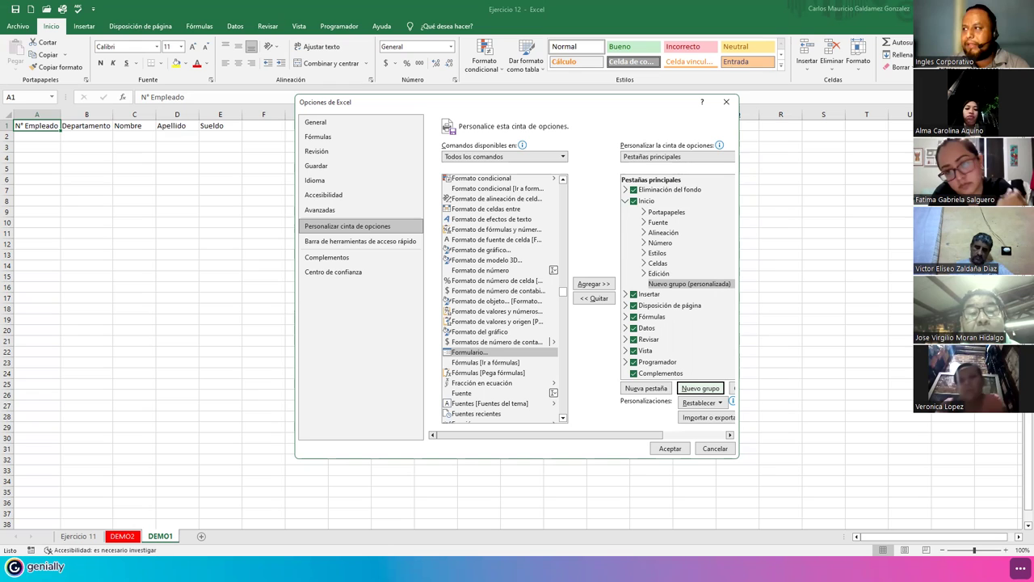
left_click(671, 287)
left_click(730, 437)
left_click(730, 436)
left_click(730, 436)
left_click(730, 437)
left_click(730, 437)
left_click(730, 436)
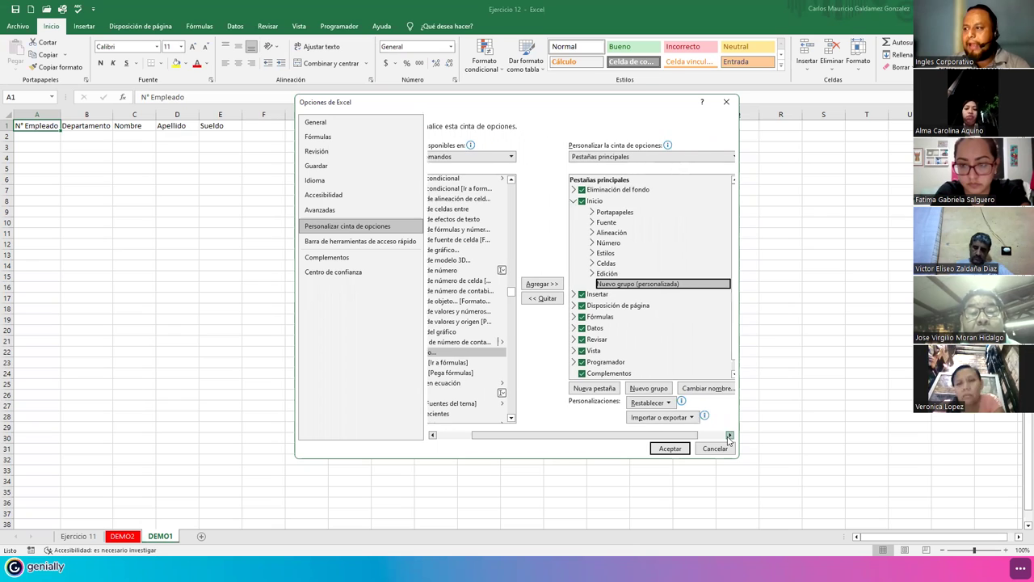
left_click(729, 437)
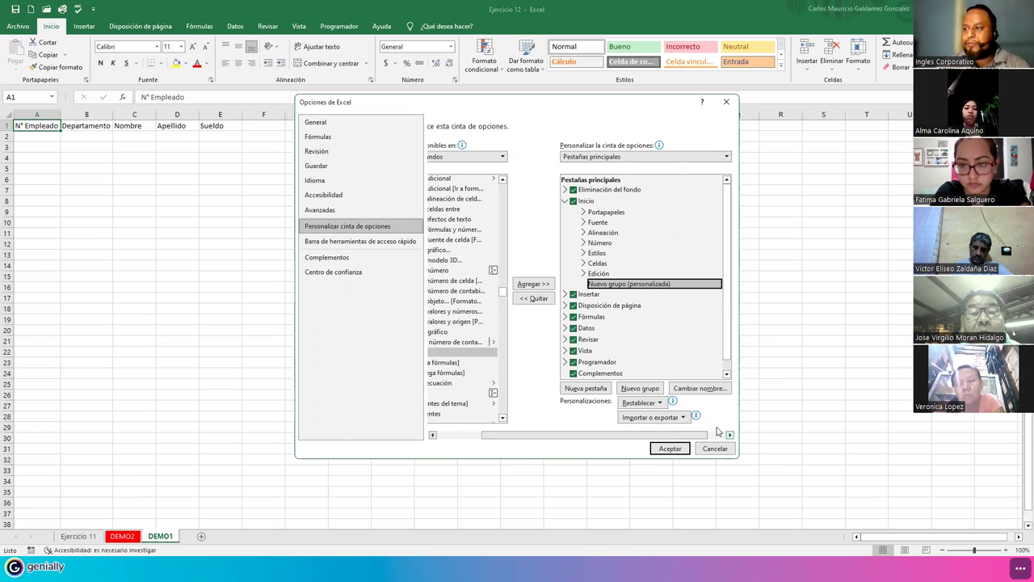
Rename the new Inicio group to 'Otras Herramientas' and keep it selected
left_click(692, 389)
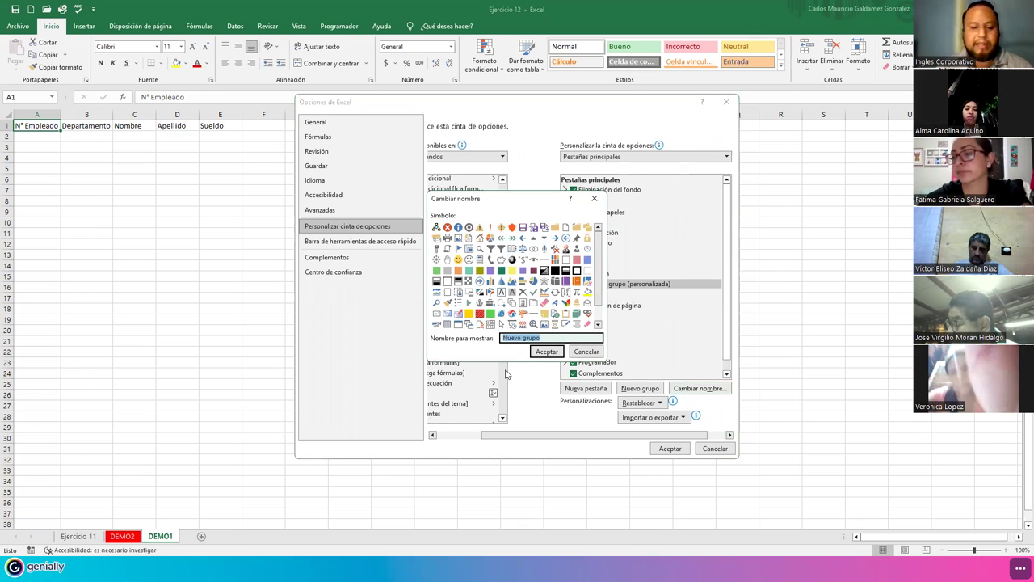
type("Otras Herra")
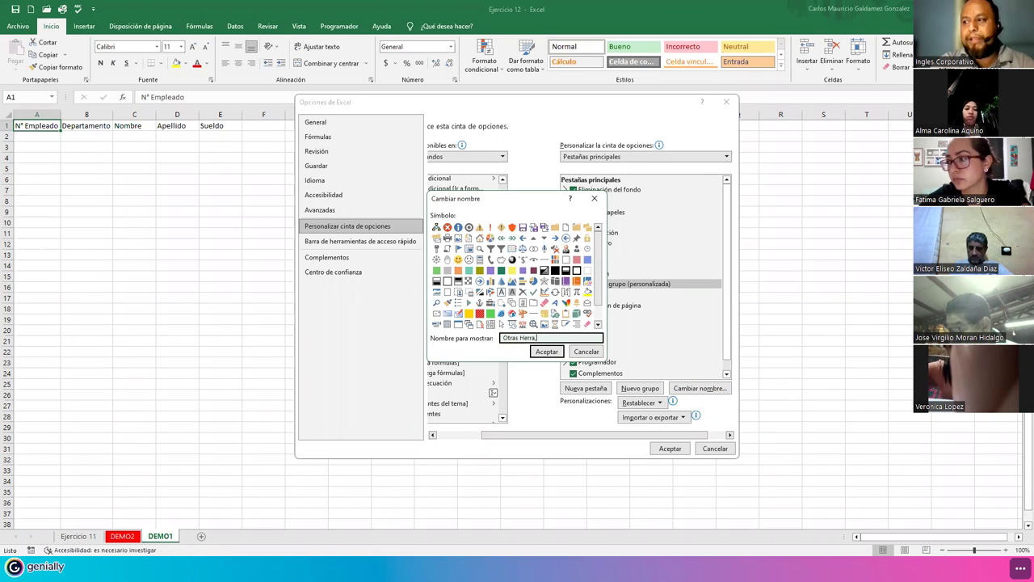
type("mientas")
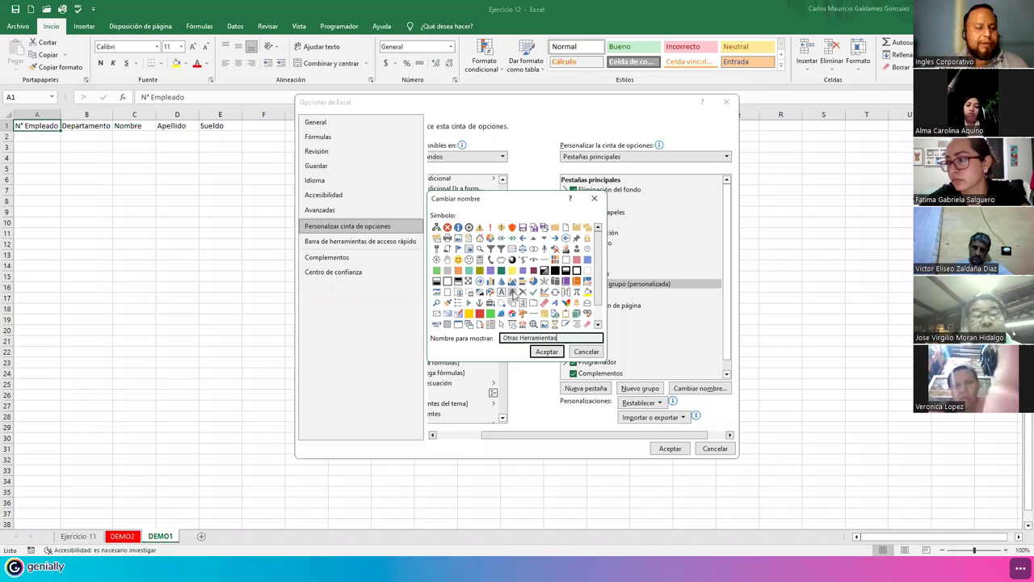
left_click(546, 353)
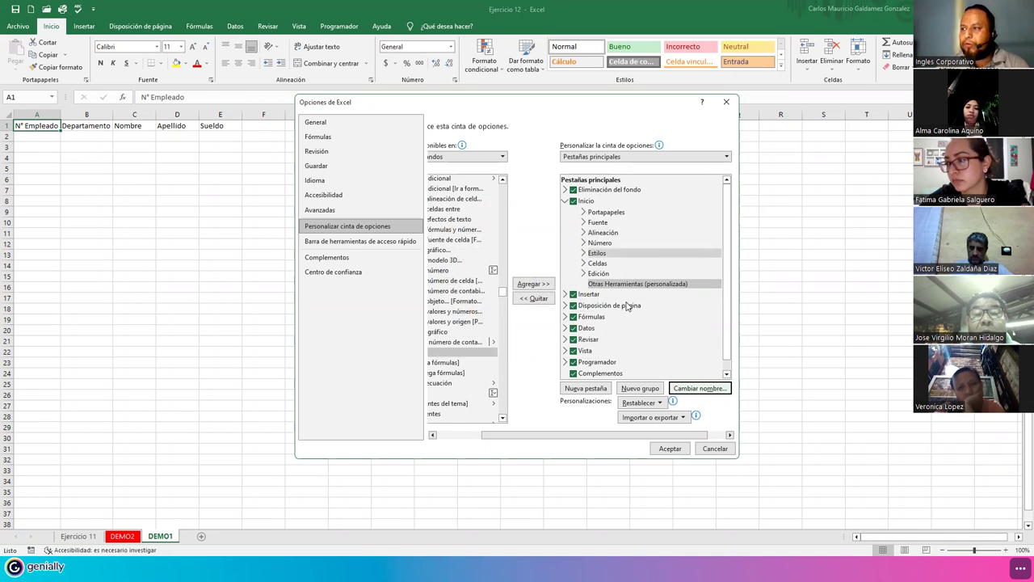
left_click(598, 287)
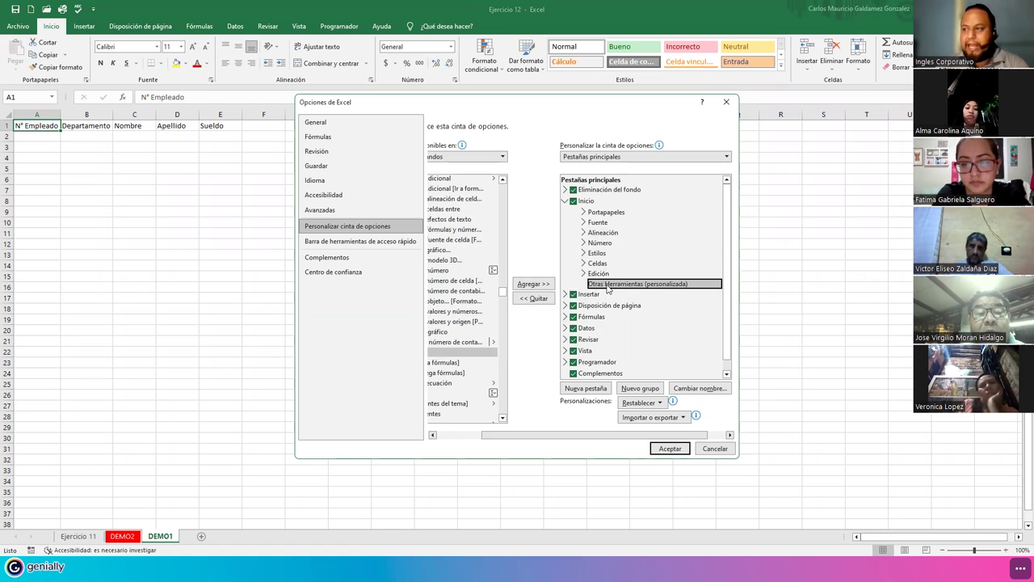
Add Formulario... to the Otras Herramientas group and apply the changes with Aceptar
left_click(445, 437)
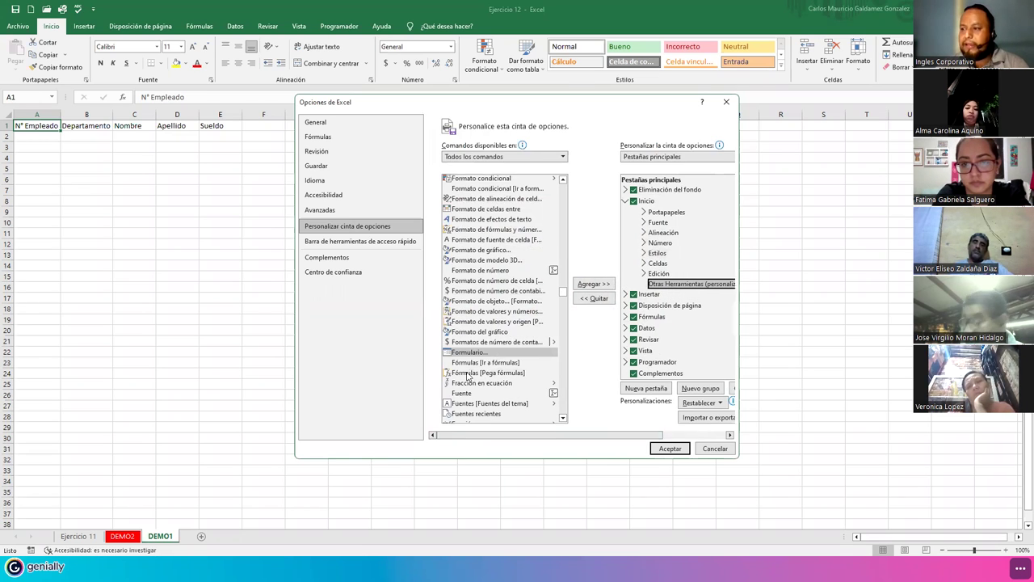
left_click(467, 353)
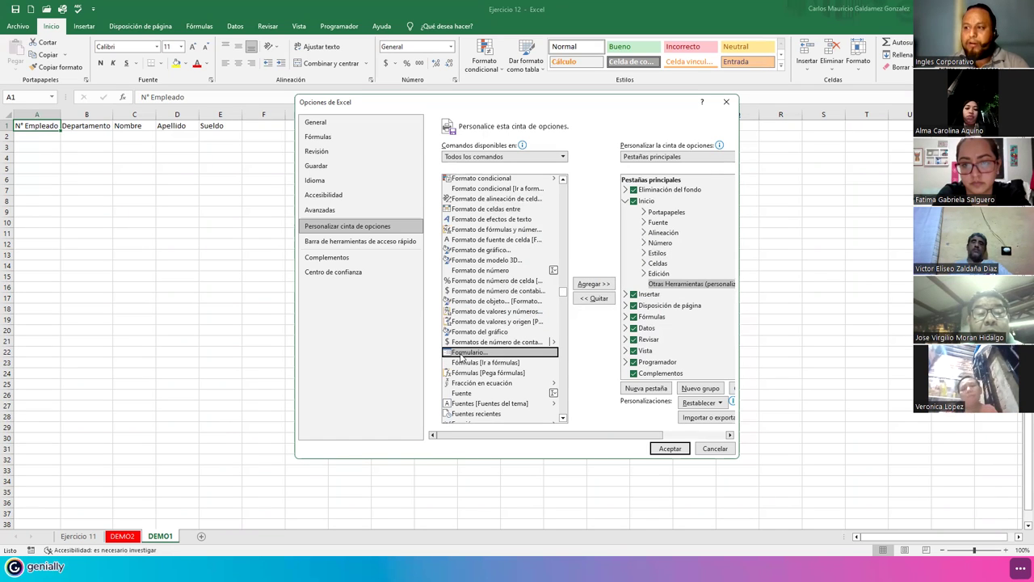
left_click(679, 285)
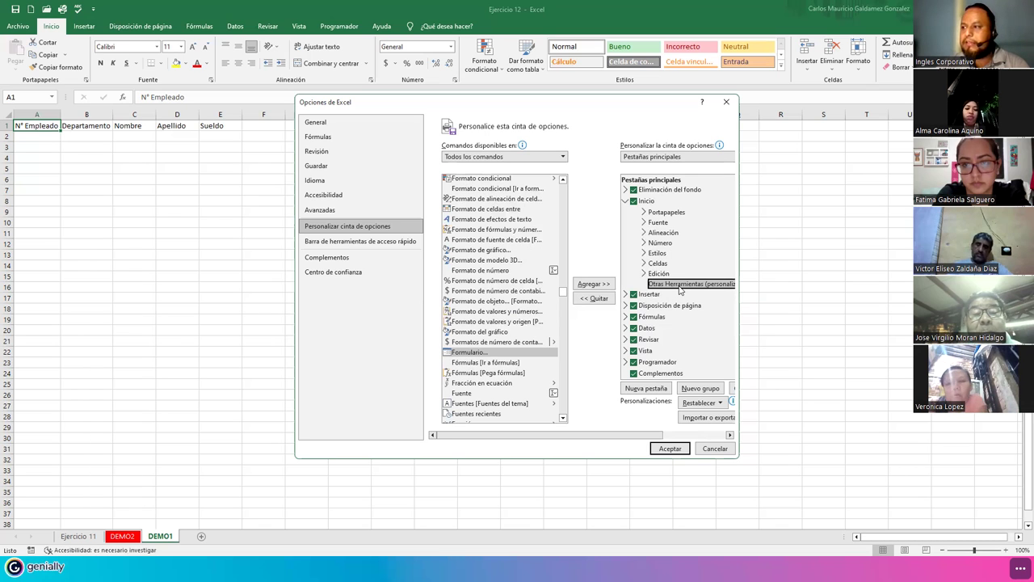
left_click(594, 284)
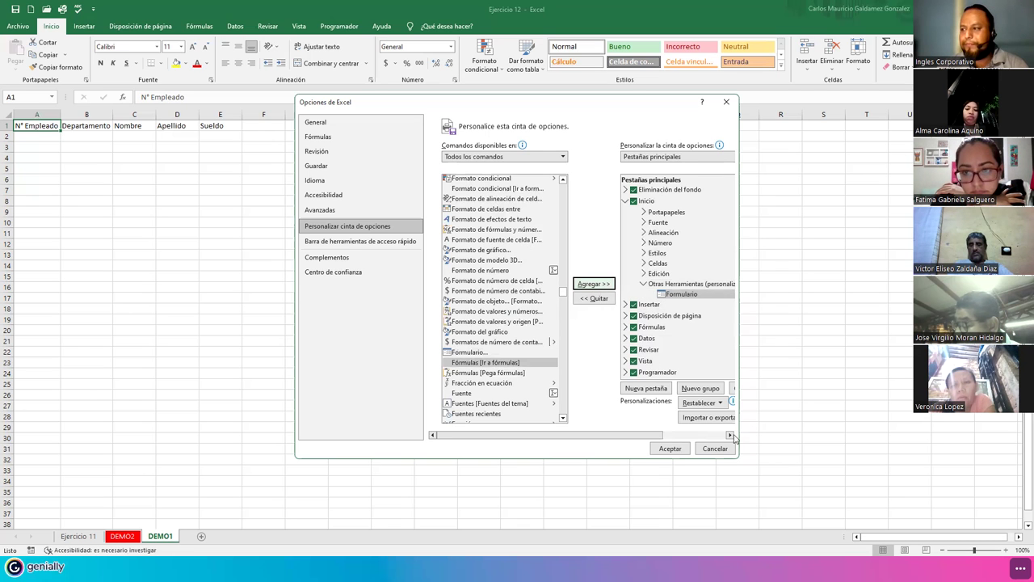
left_click(729, 435)
left_click(613, 285)
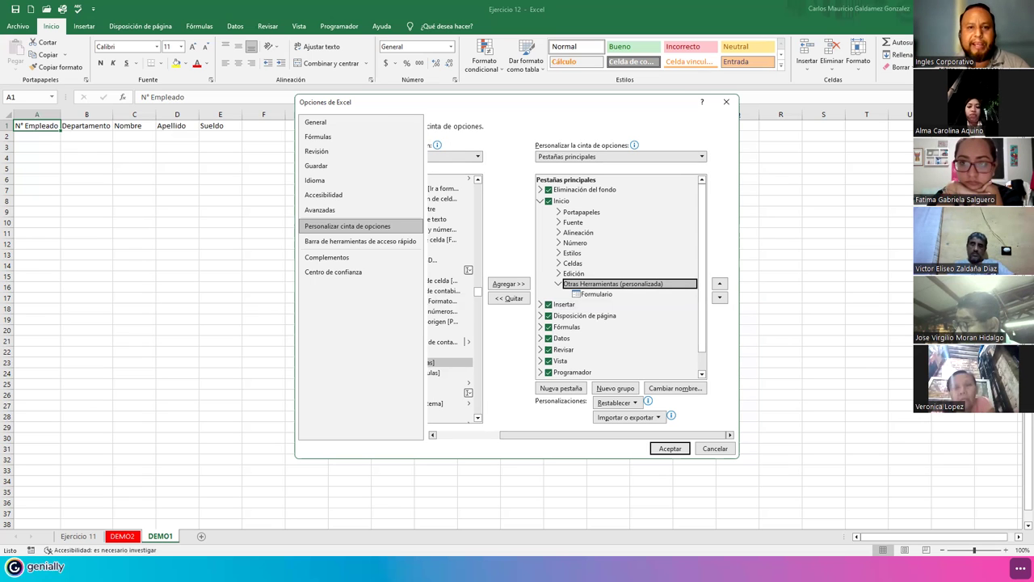
left_click_drag(914, 125, 656, 286)
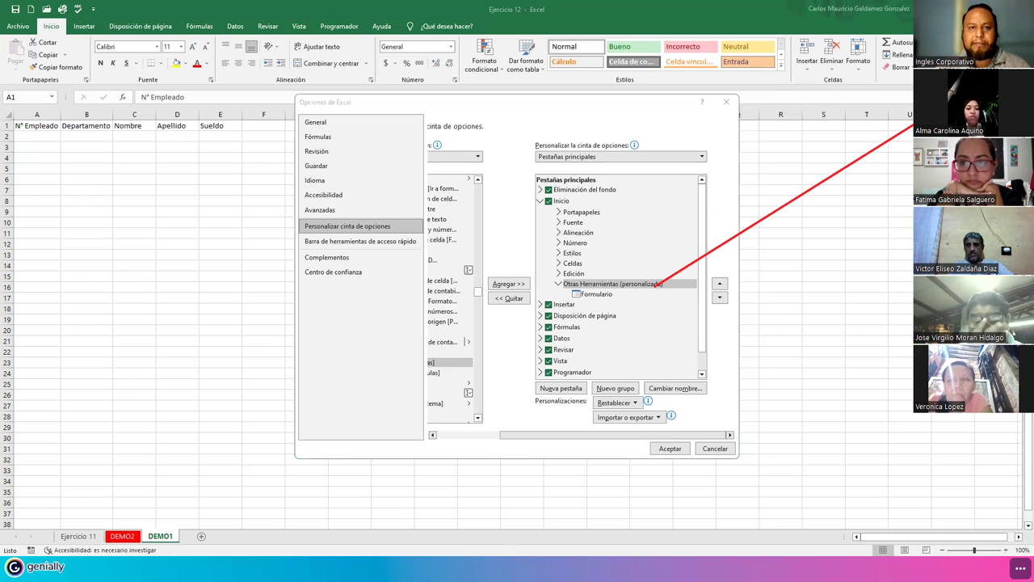
left_click(674, 449)
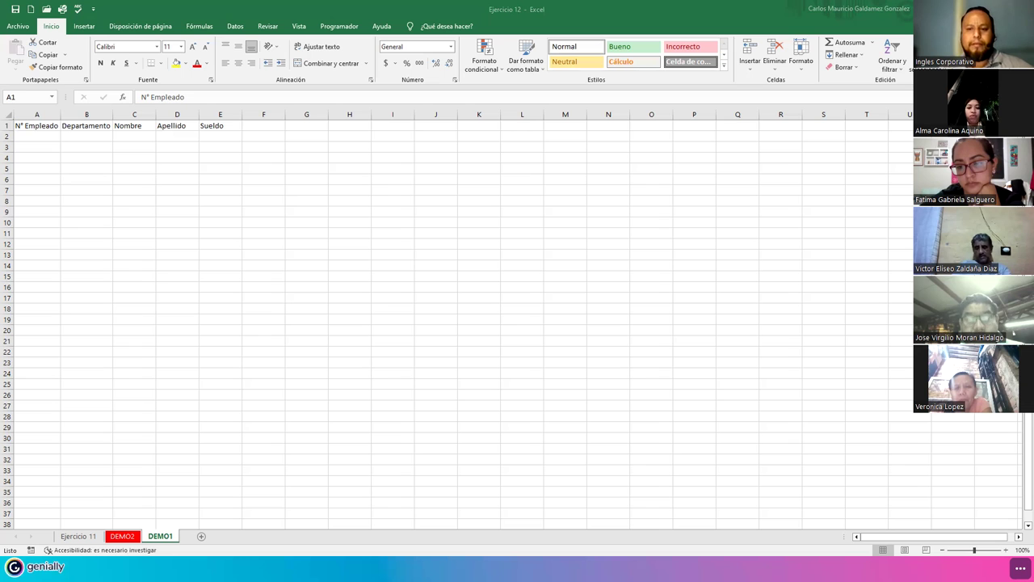
Open the Archivo backstage Home page with templates and recent files
left_click(17, 26)
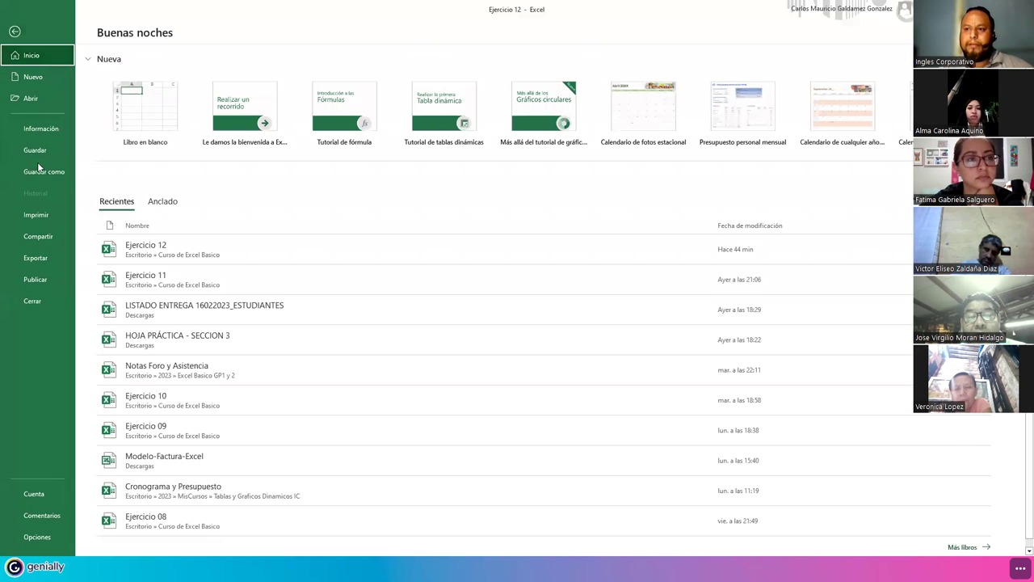
Open Excel Options at Personalizar cinta de opciones, listing Todos los comandos
left_click(45, 538)
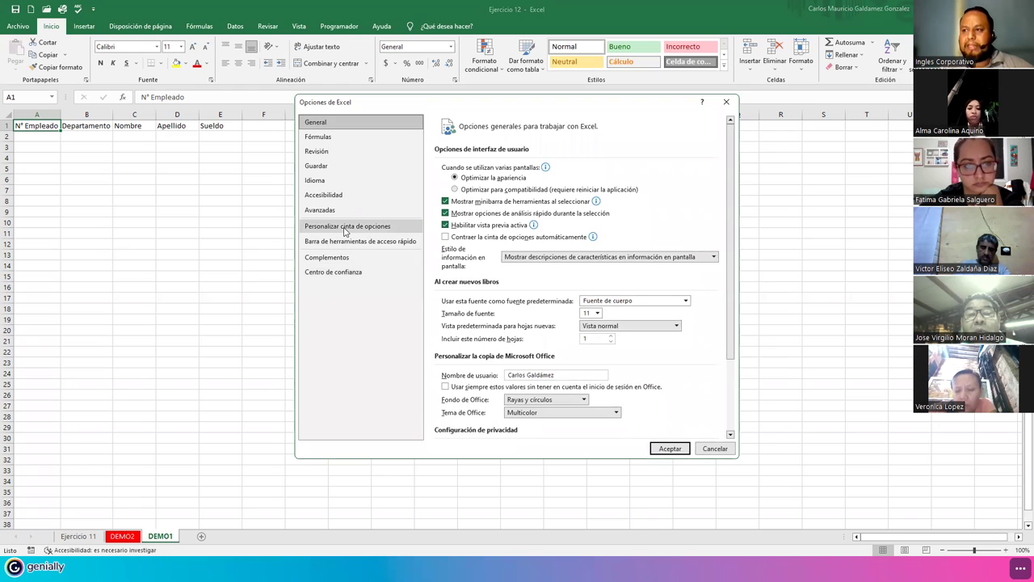
left_click(345, 227)
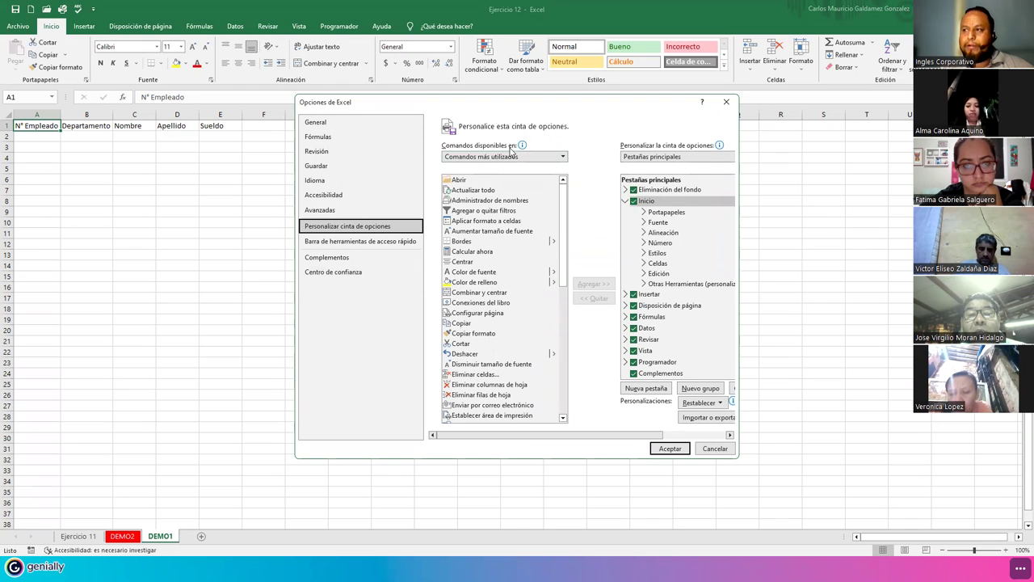
left_click(564, 157)
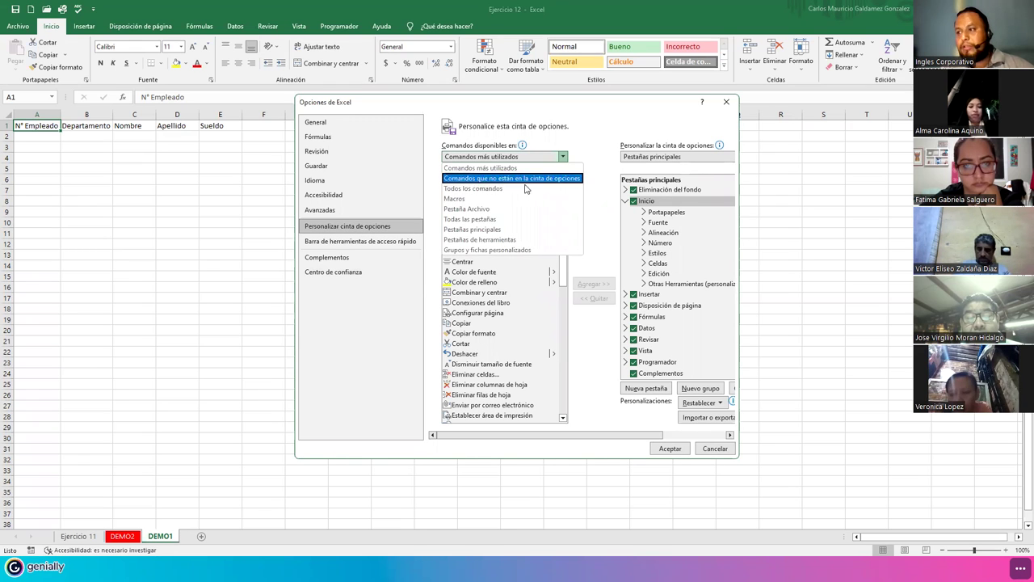
key("Escape")
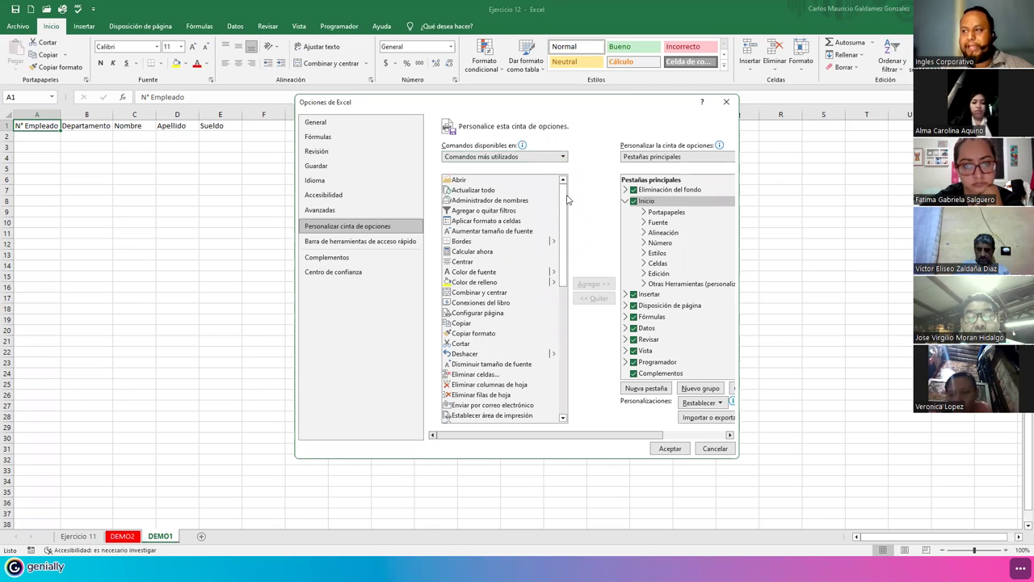
key("Down")
key("Down")
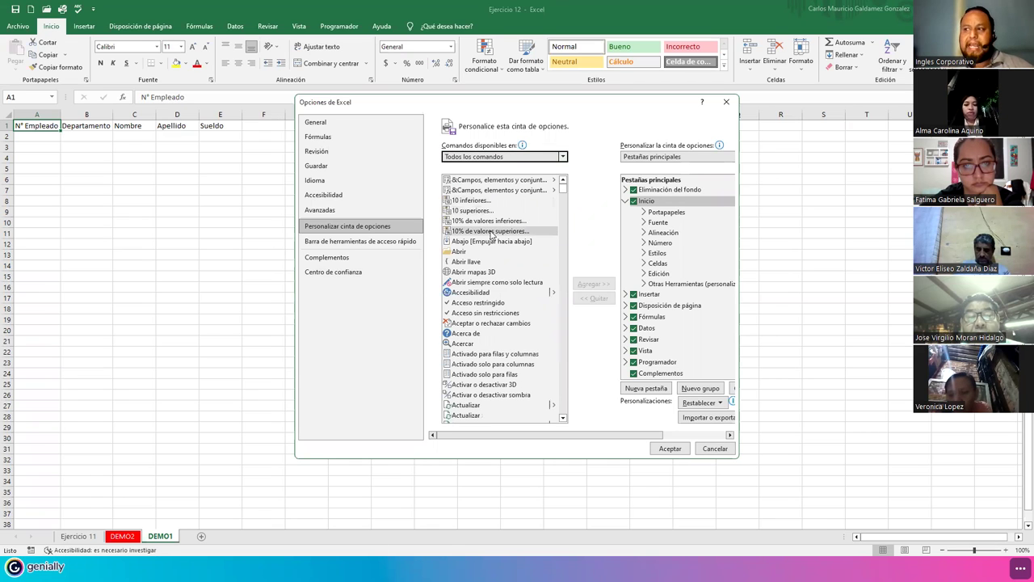
Select Formulario... in the command list and the Inicio tab as destination
left_click(491, 232)
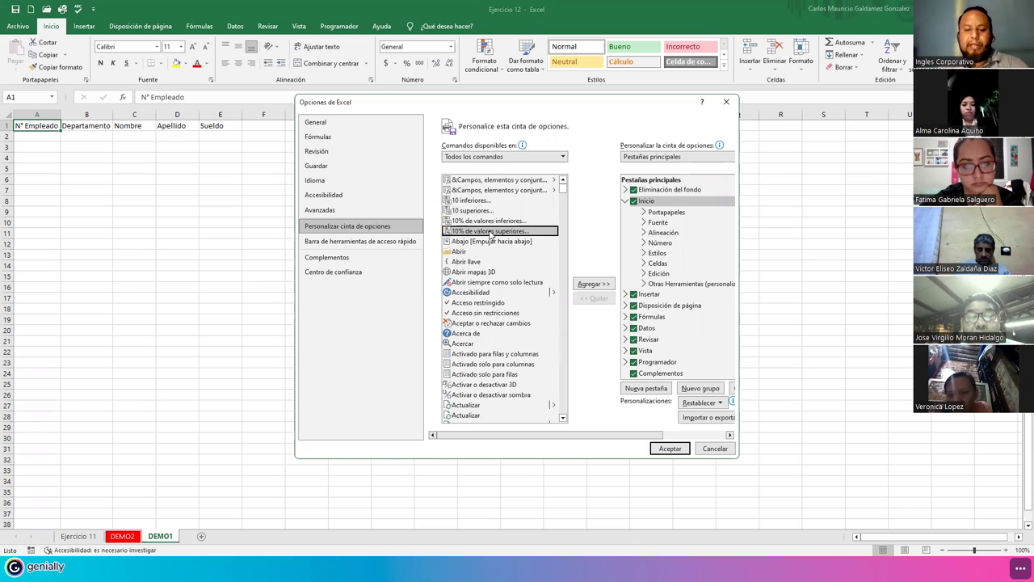
scroll(493, 299, "down", 20)
scroll(495, 309, "down", 4)
scroll(485, 305, "down", 4)
scroll(473, 299, "down", 4)
left_click(467, 299)
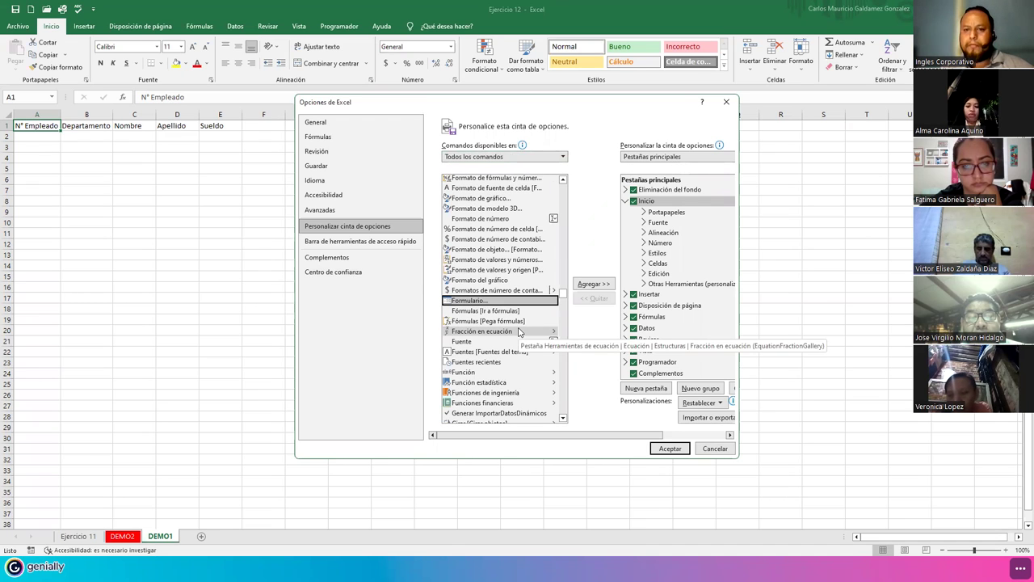
left_click(682, 204)
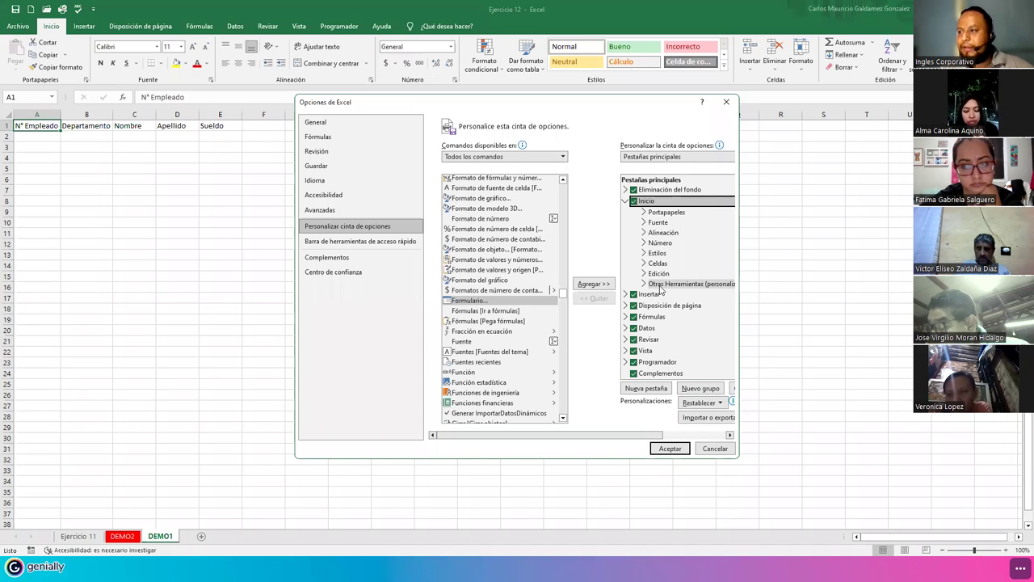
Remove the Otras Herramientas (personalizada) group from the Inicio tab
left_click(661, 285)
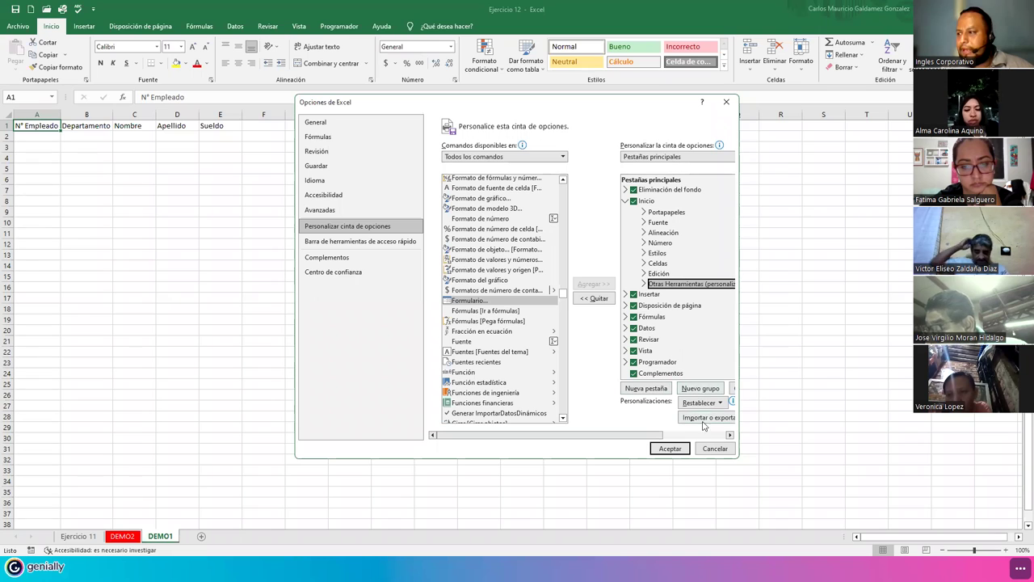
left_click(594, 299)
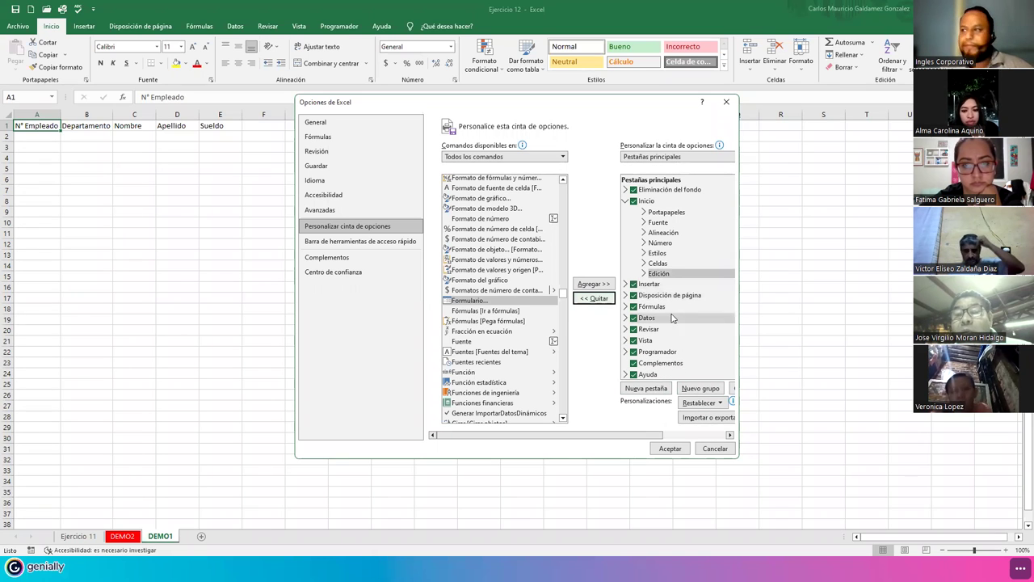
left_click(656, 191)
Add a new custom tab and rename it 'Forms', then select its new group
left_click(657, 389)
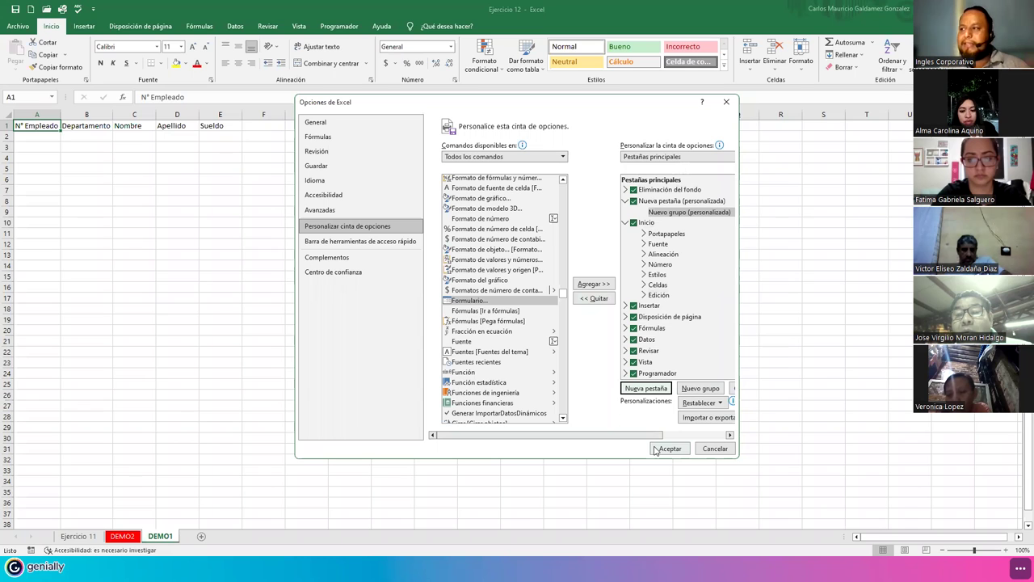
left_click(663, 201)
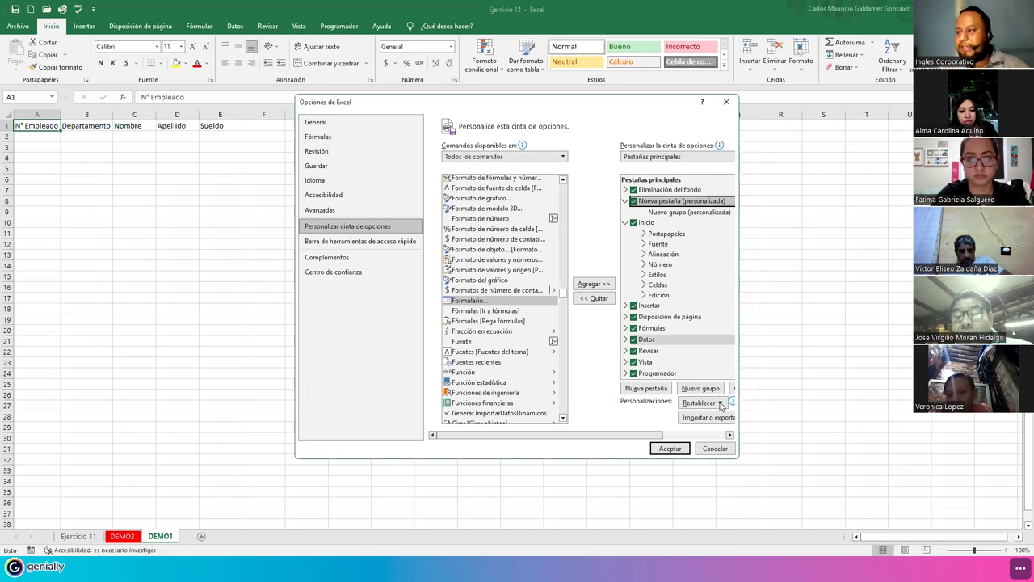
left_click(730, 436)
left_click(730, 436)
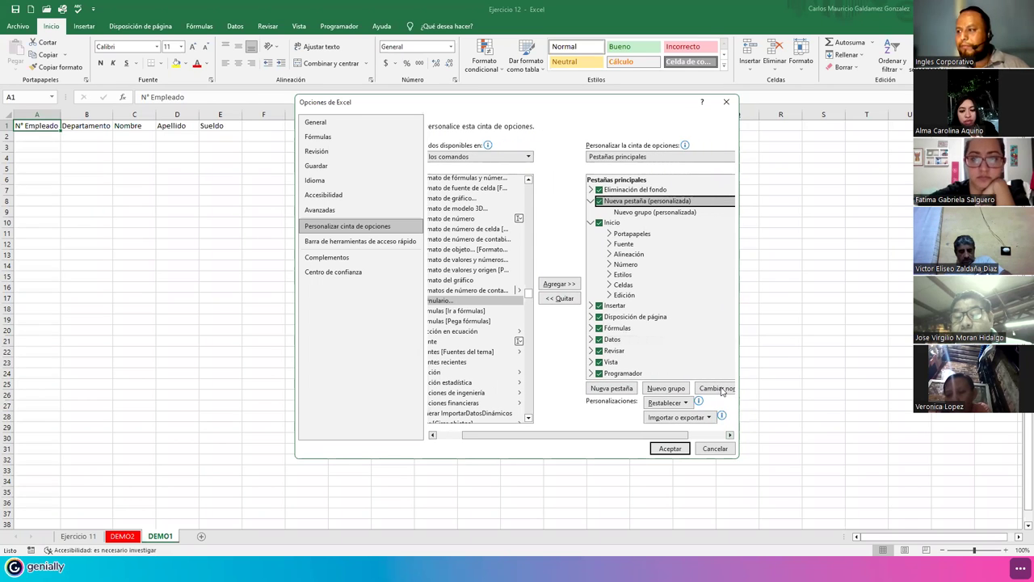
left_click(721, 389)
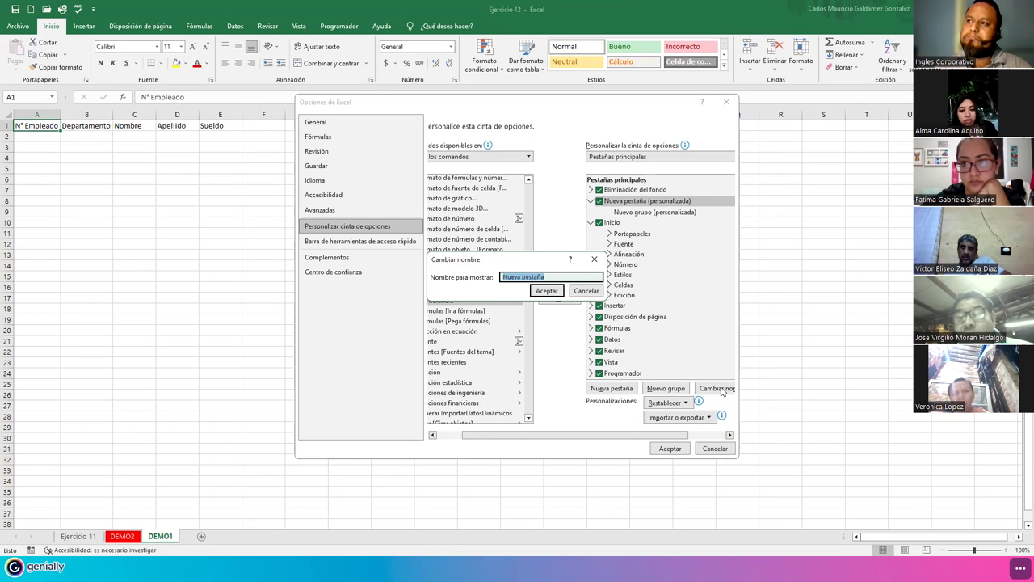
type("F")
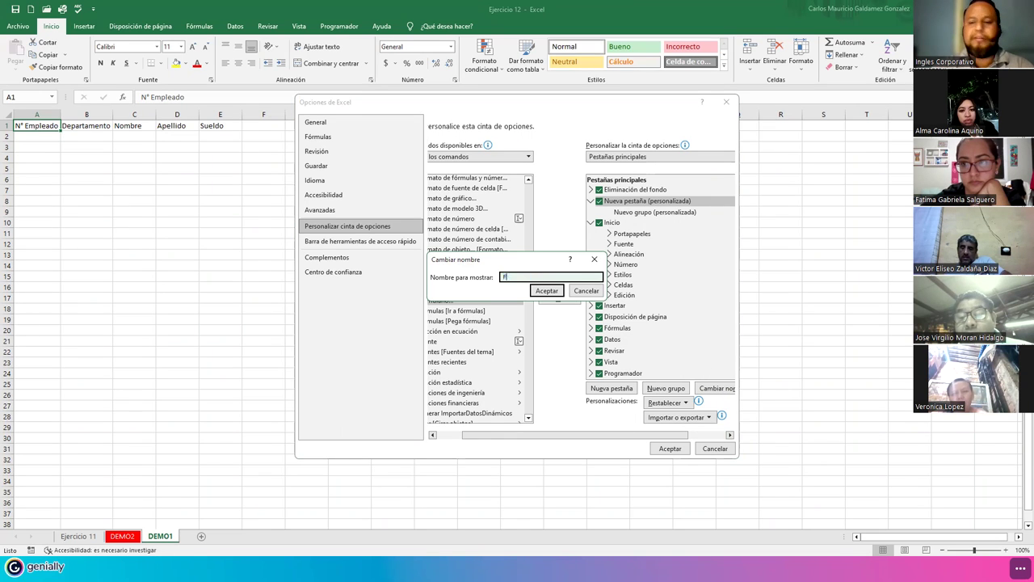
key("Return")
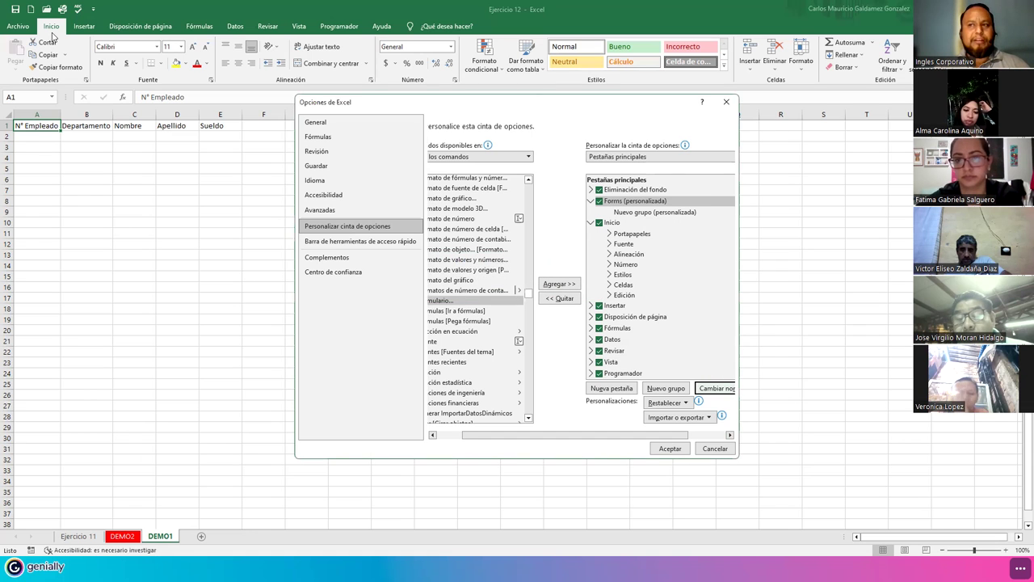
left_click(637, 213)
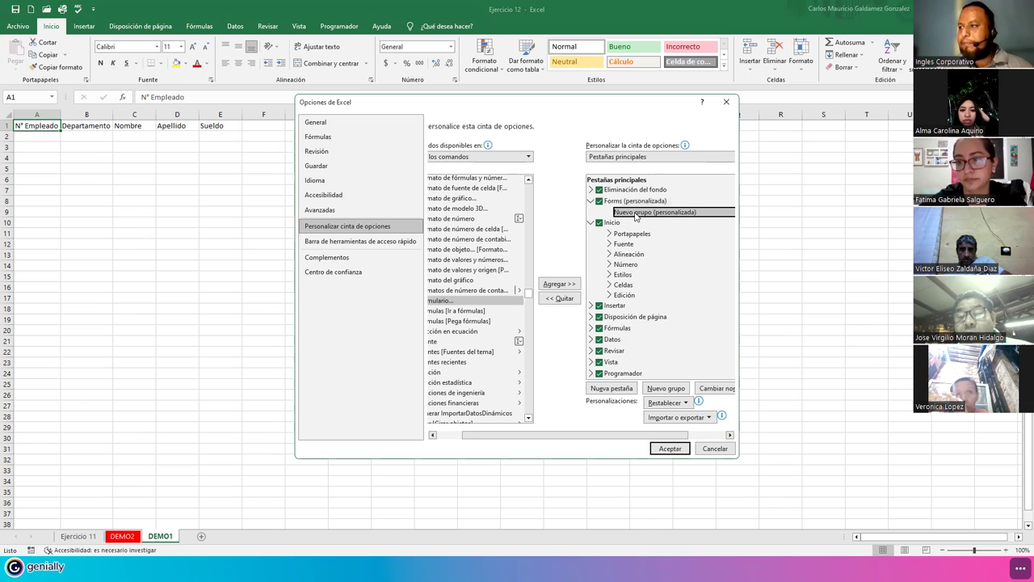
Rename Nuevo grupo (personalizada) in the Forms tab to 'Mis herramientas'
left_click(715, 391)
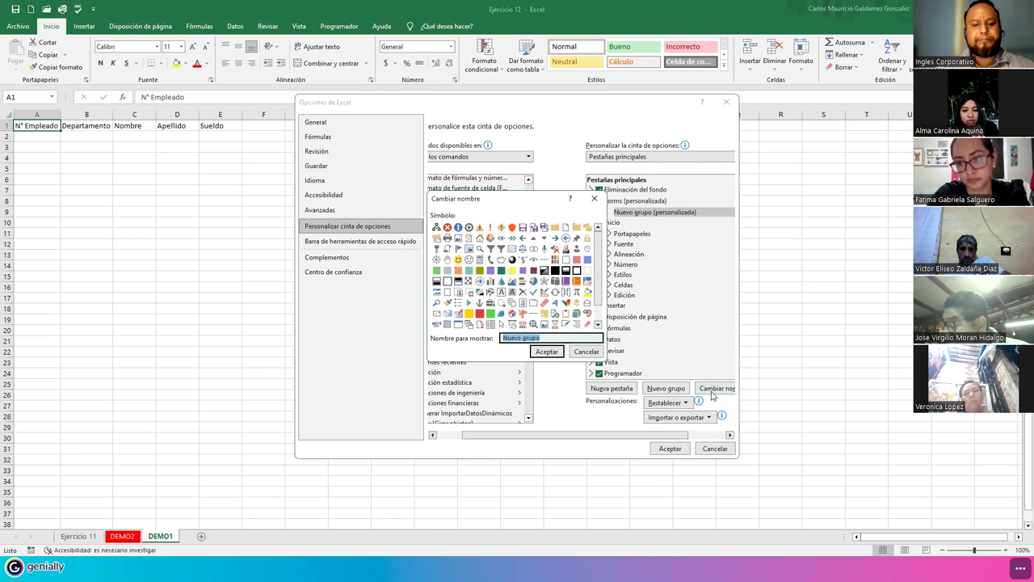
type("M")
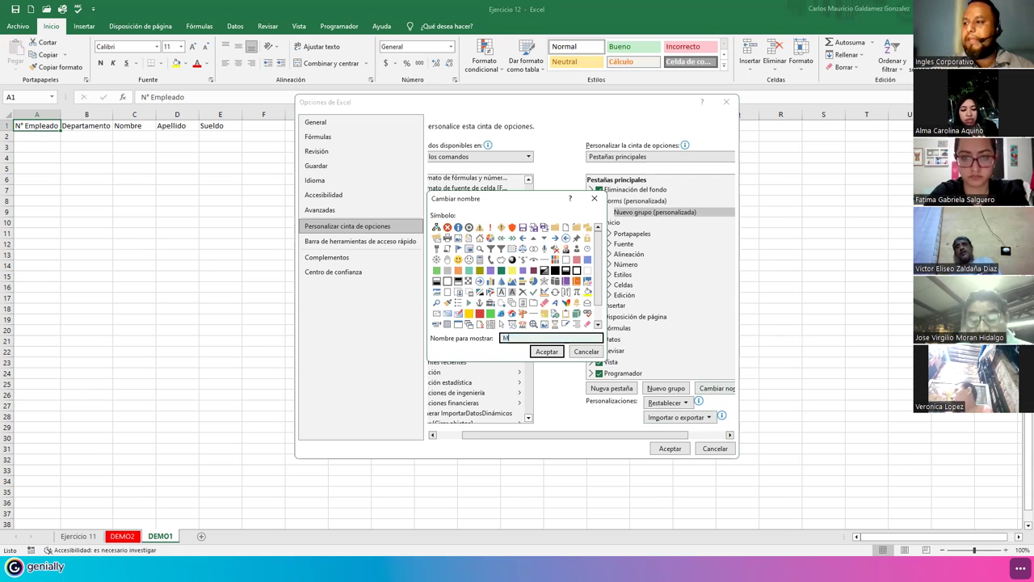
type("is herramientas")
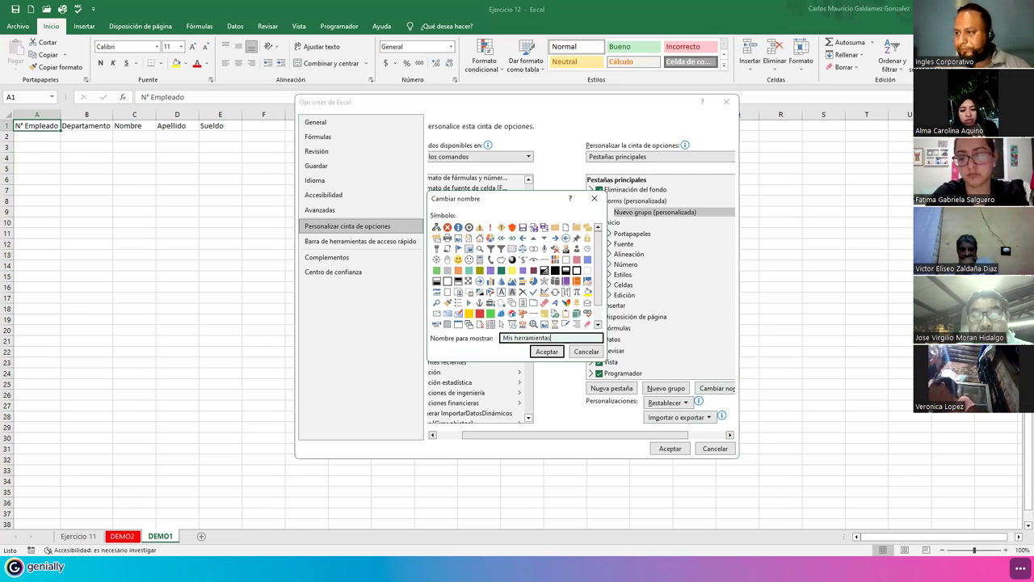
left_click(542, 352)
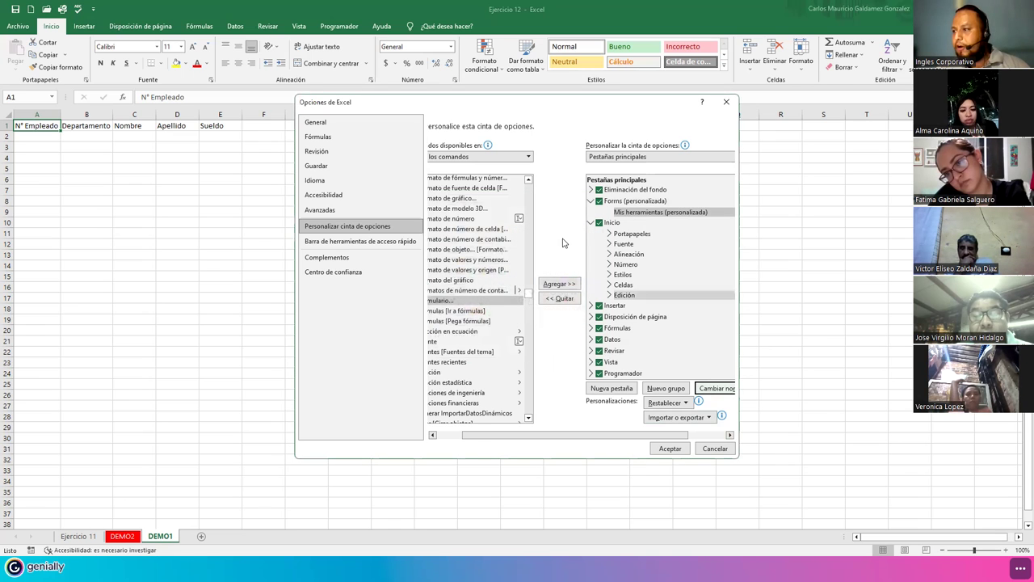
Add Formulario to the Mis herramientas group and apply the changes with Aceptar
left_click(689, 212)
left_click(470, 300)
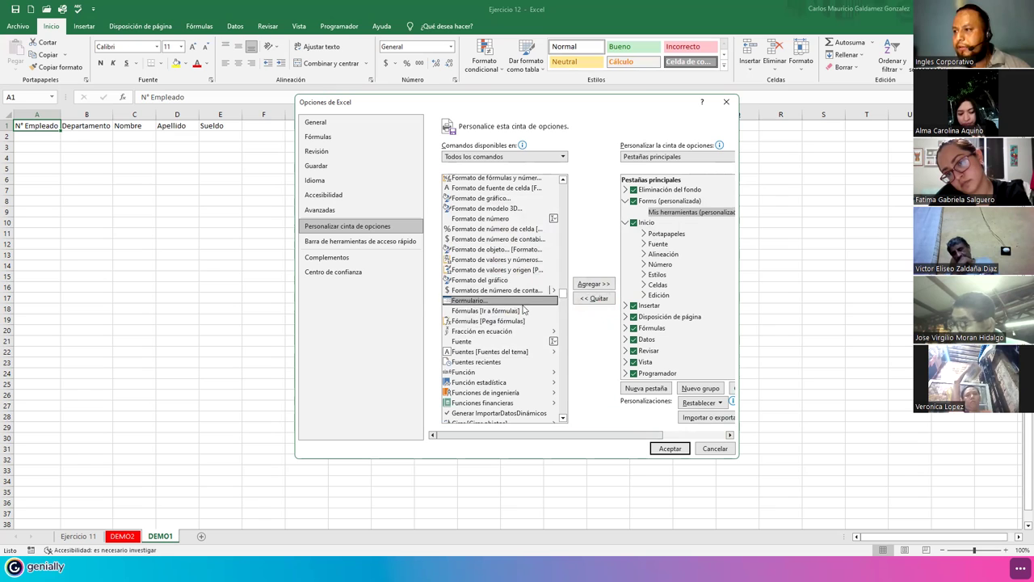
left_click(594, 284)
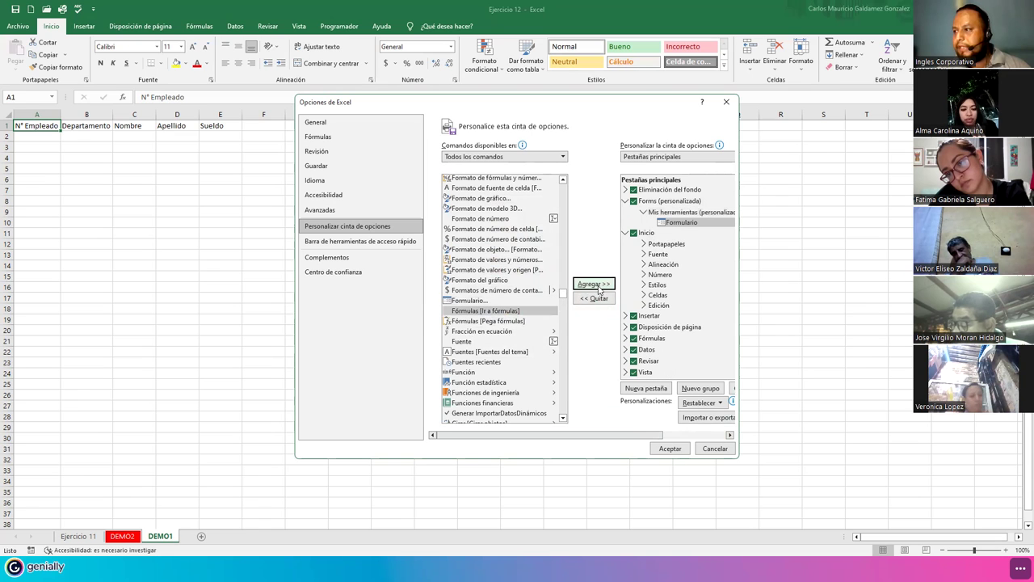
left_click(670, 449)
left_click(670, 450)
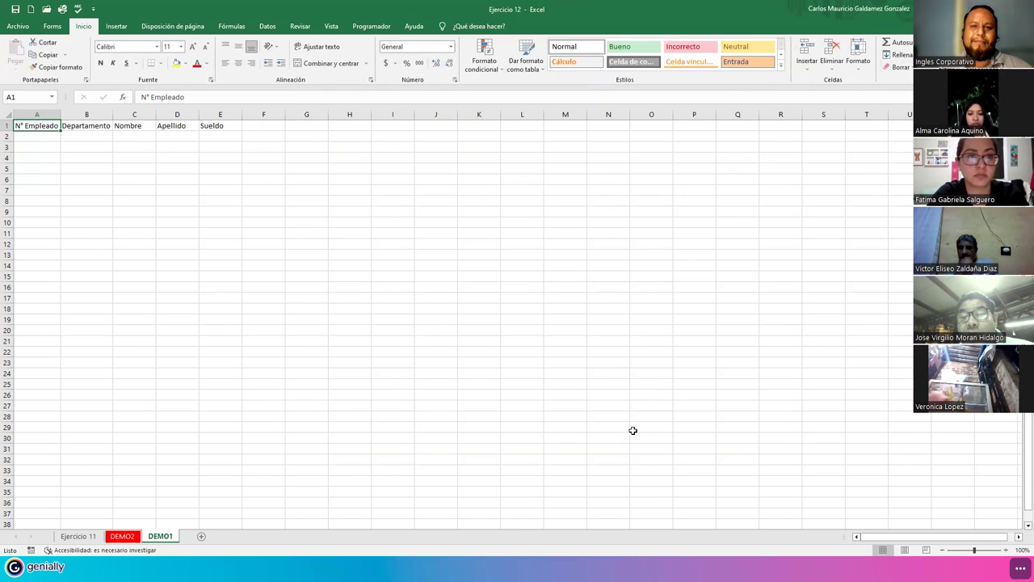
scroll(478, 68, "up", 1)
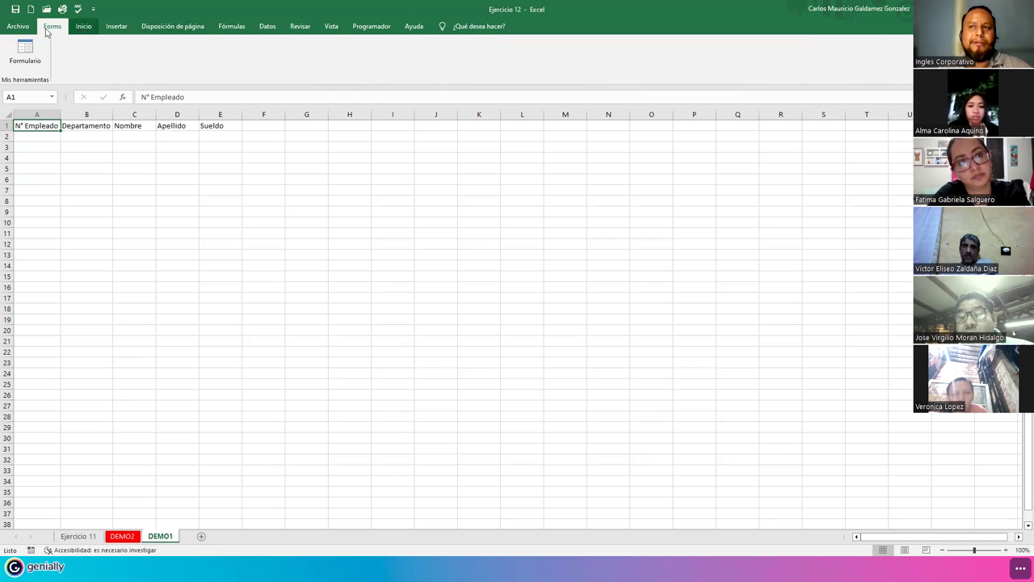
Open Excel Options on the ribbon customization page and select the custom Forms tab
left_click(17, 26)
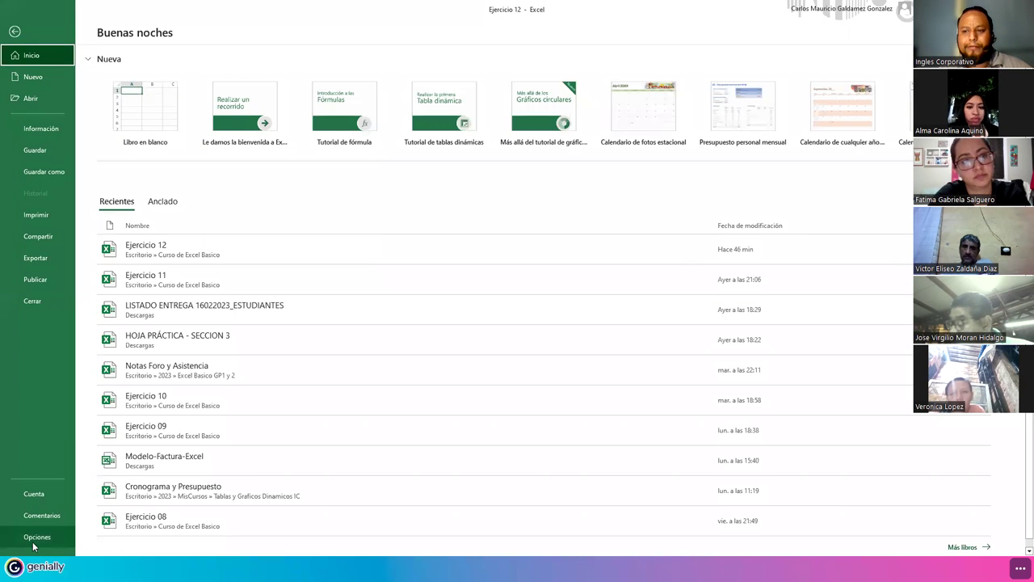
left_click(36, 537)
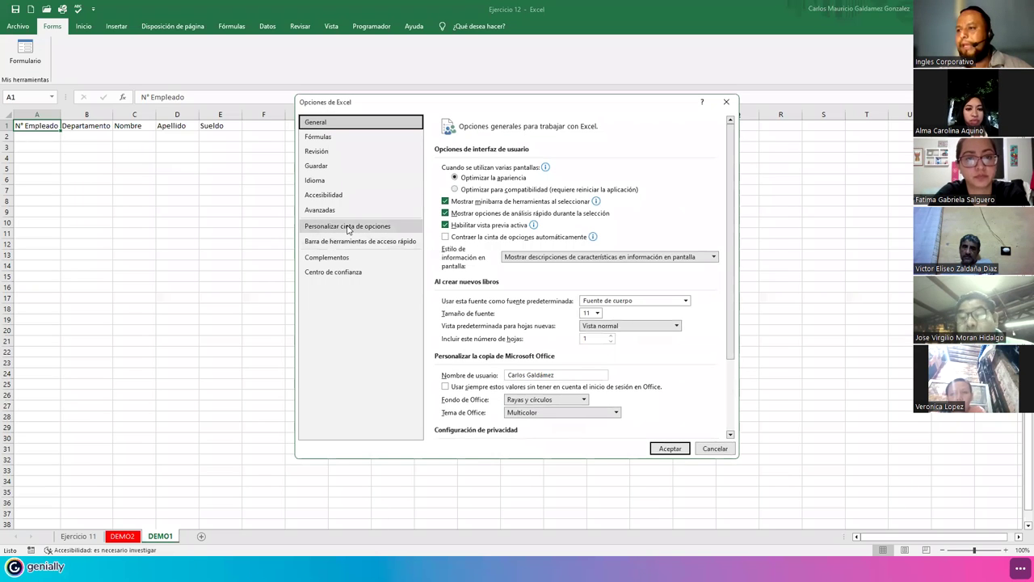
left_click(350, 228)
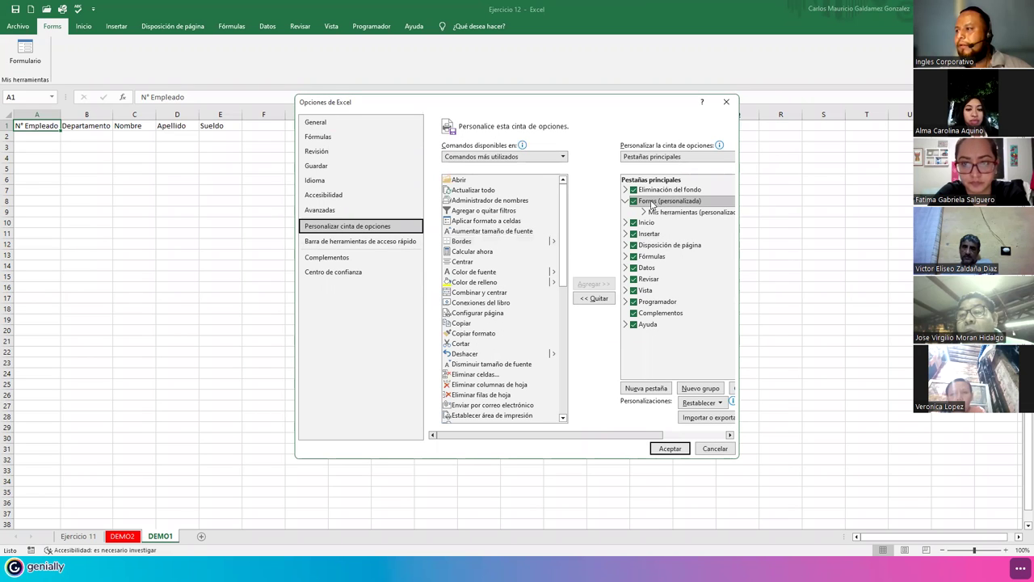
left_click(653, 202)
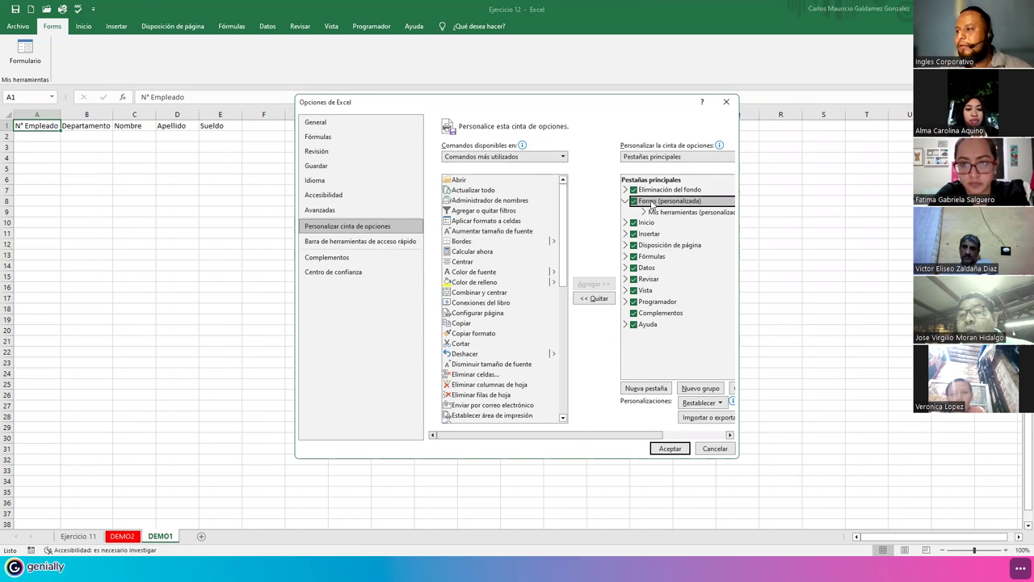
Move the Forms tab between Complementos and Ayuda, apply, and return to Inicio
left_click(731, 435)
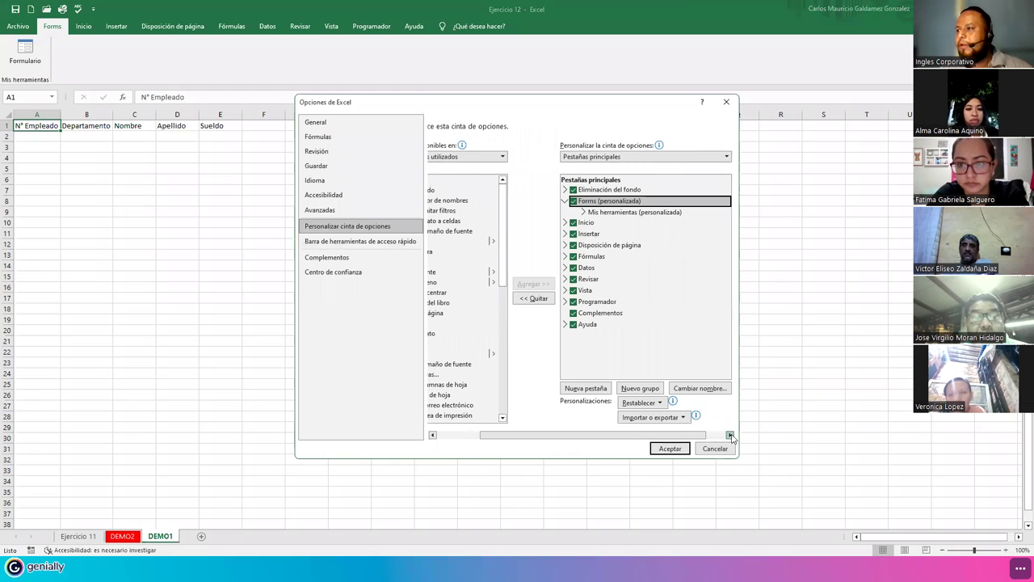
left_click_drag(583, 205, 598, 337)
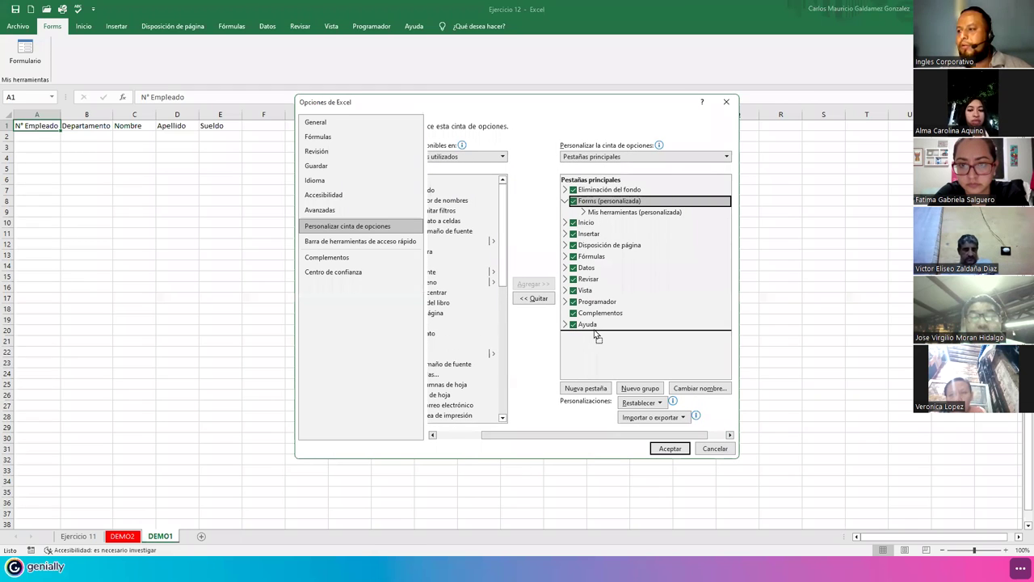
left_click_drag(593, 325, 592, 319)
left_click(661, 448)
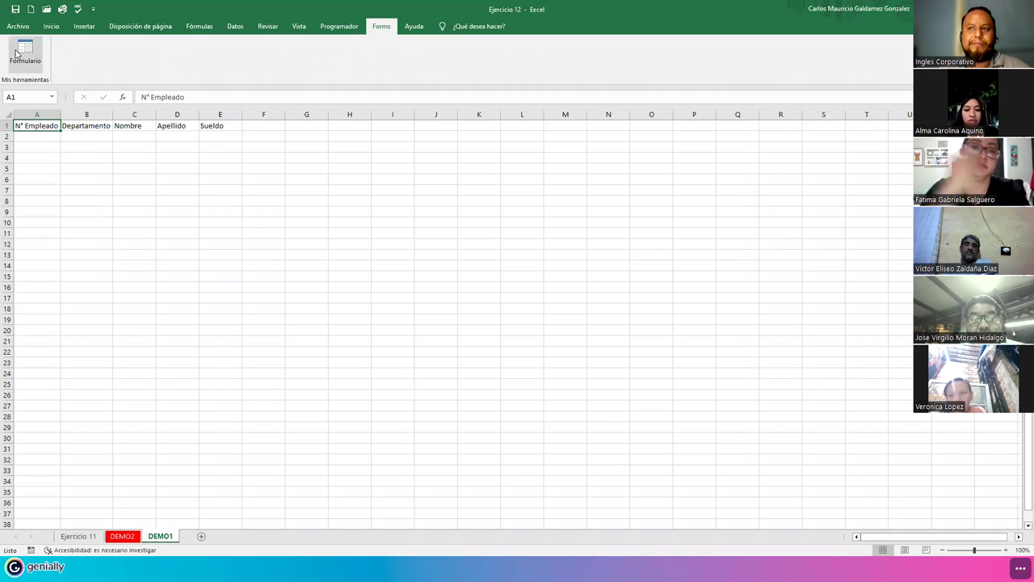
left_click(51, 26)
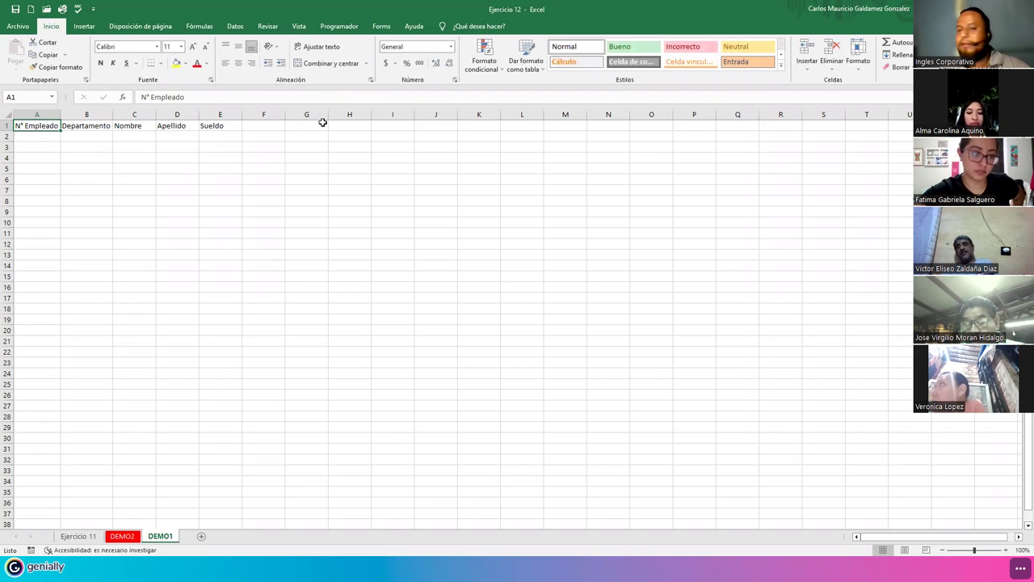
Remove the custom Forms tab from the ribbon in Excel Options
left_click(18, 25)
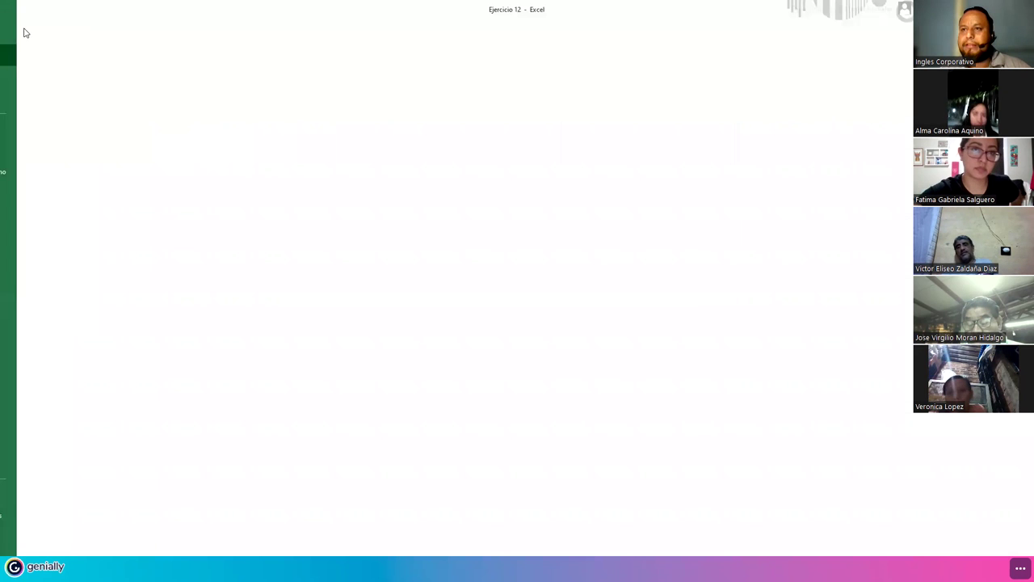
left_click(37, 537)
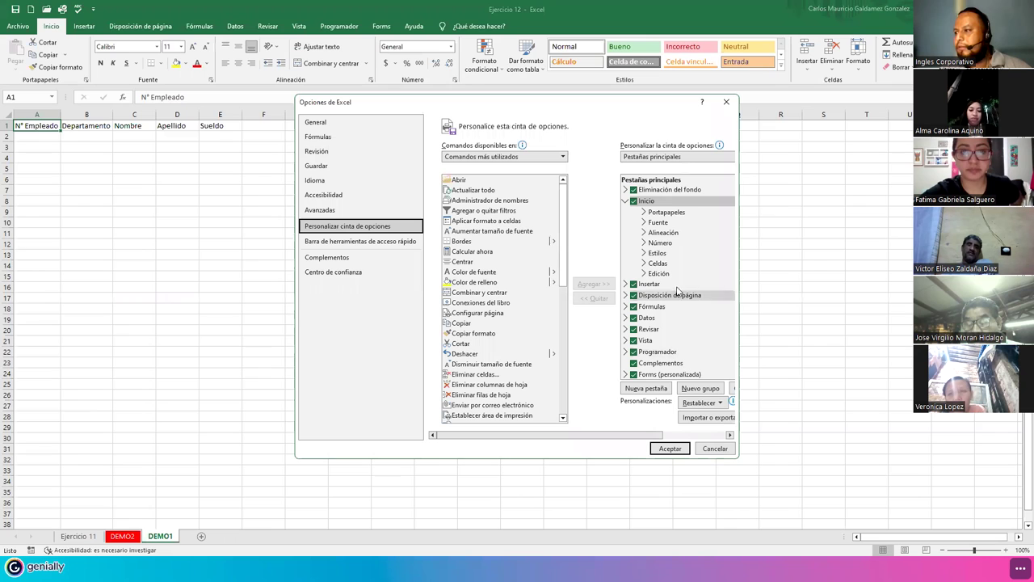
left_click(653, 375)
left_click(594, 298)
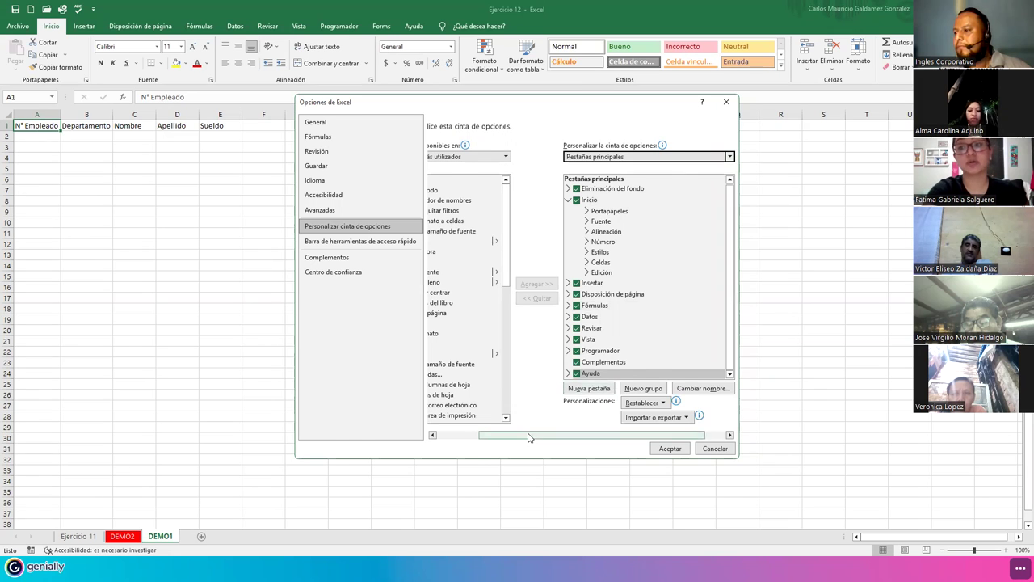
left_click_drag(532, 437, 478, 438)
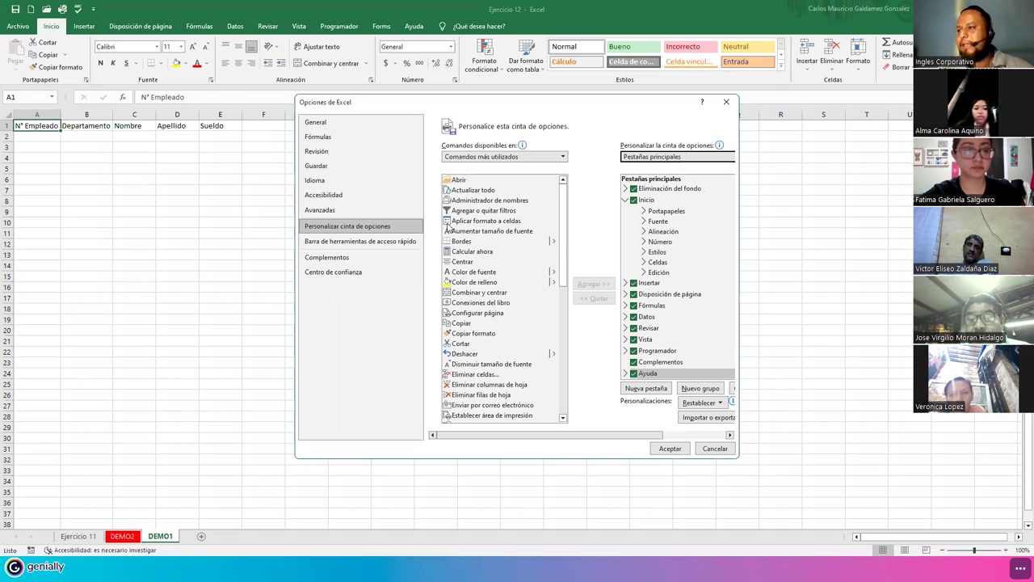
Switch the available commands list to Todos los comandos
left_click(485, 210)
left_click(491, 157)
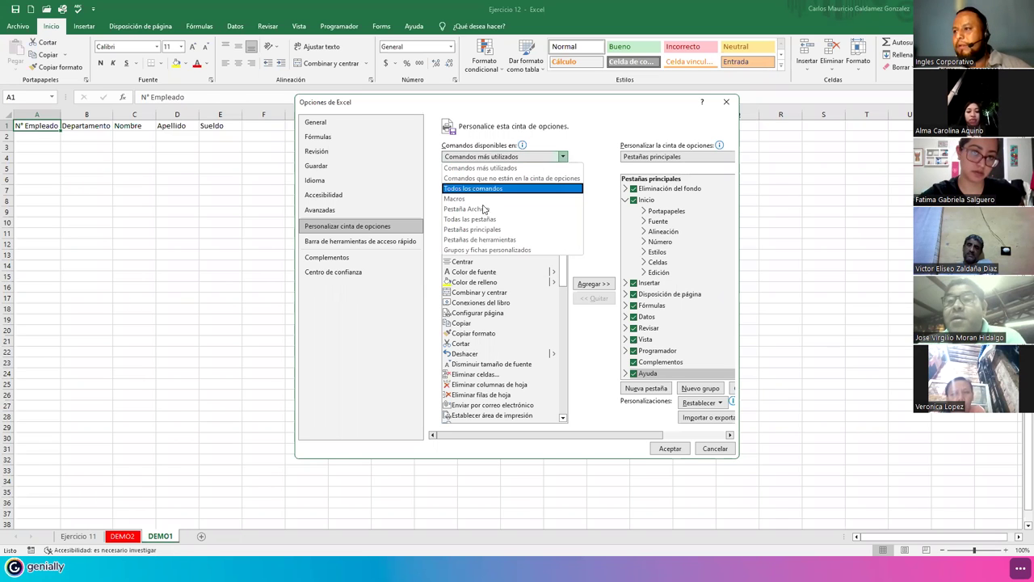
left_click(485, 166)
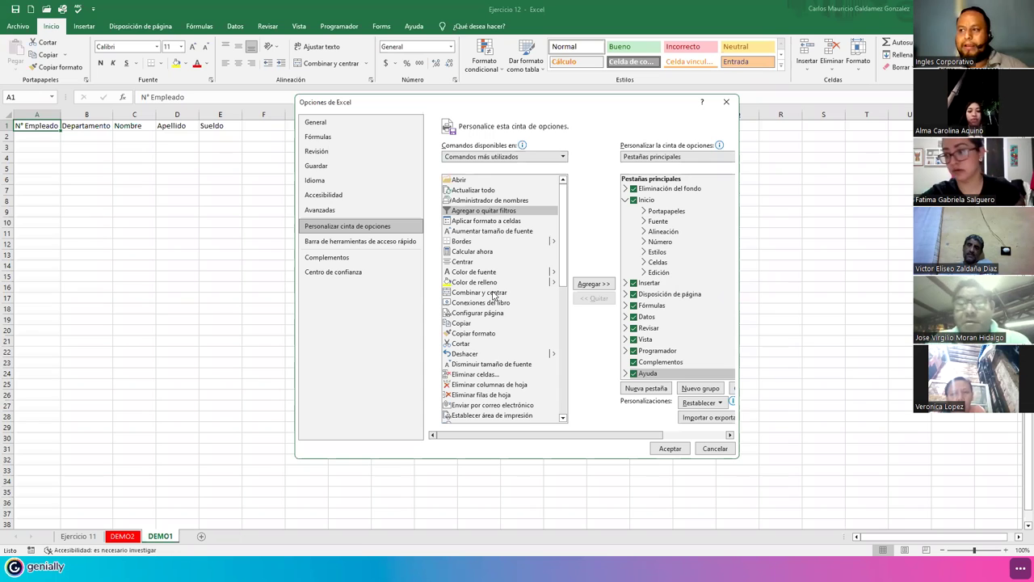
key("Down")
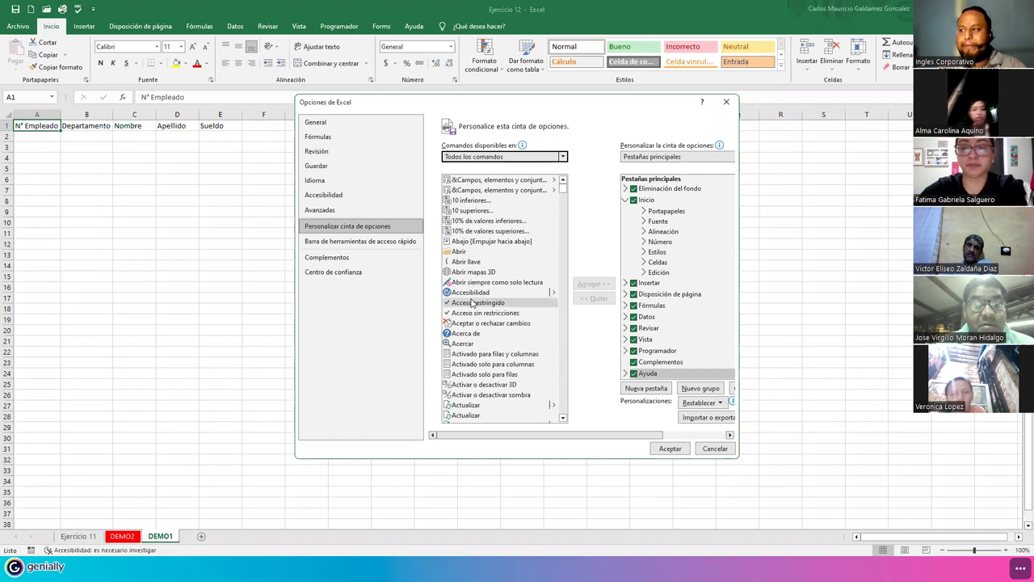
left_click(474, 302)
Select the Formulario... command and choose Inicio as the destination tab
scroll(473, 302, "down", 10)
scroll(473, 303, "down", 10)
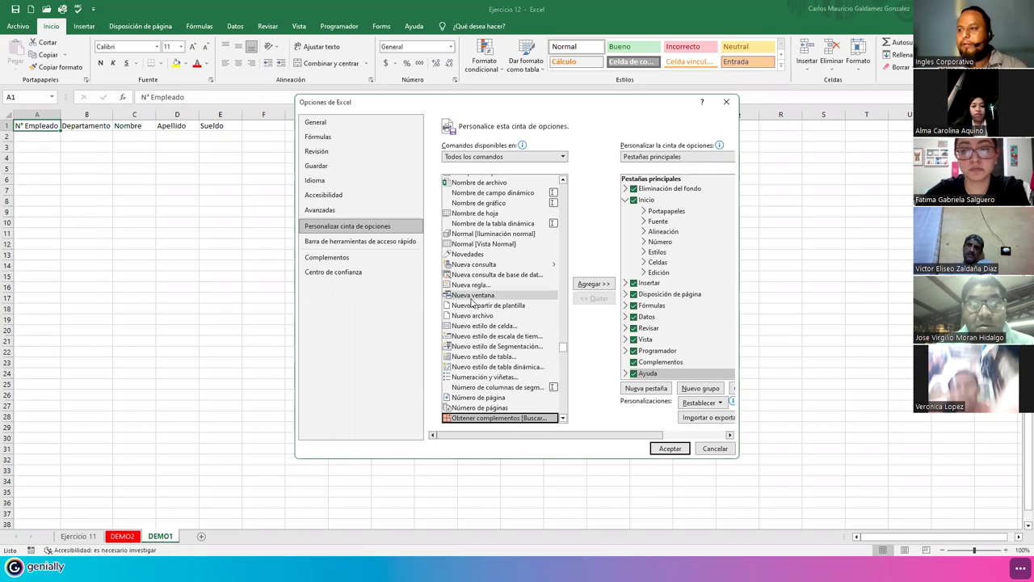
key("f")
key("Down")
key("Down")
key("Down")
key("Down")
key("Down")
key("Down")
key("Down")
key("Down")
key("Down")
key("Down")
key("Down")
key("Down")
key("Down")
key("Down")
key("Down")
key("Down")
key("Down")
key("Down")
key("Down")
key("Down")
key("Down")
key("Down")
key("Up")
key("Up")
key("Up")
key("Up")
key("Up")
key("Up")
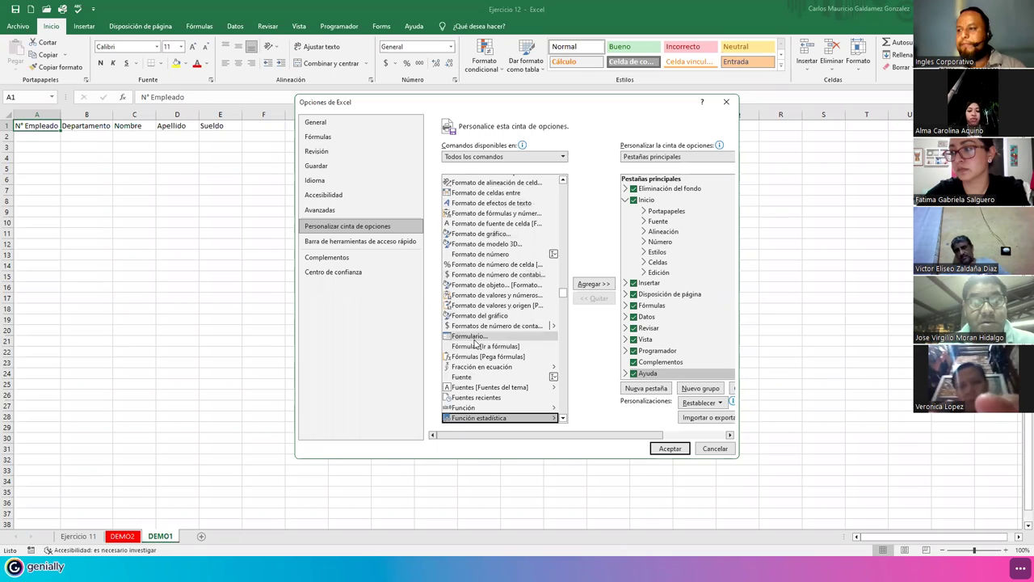
key("Up")
left_click(649, 200)
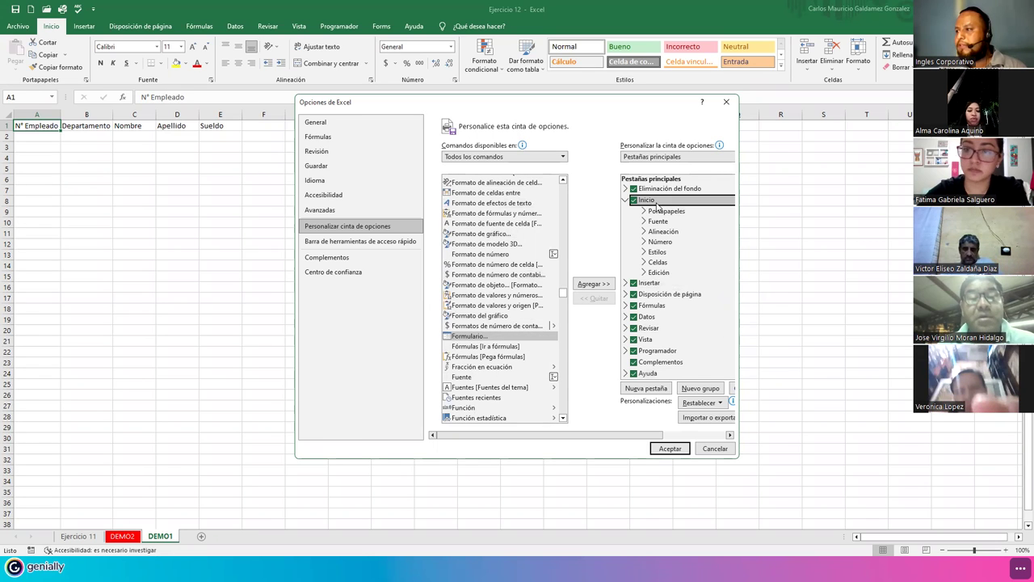
Add a new group to Inicio named 'Otras herramientas'
left_click(696, 389)
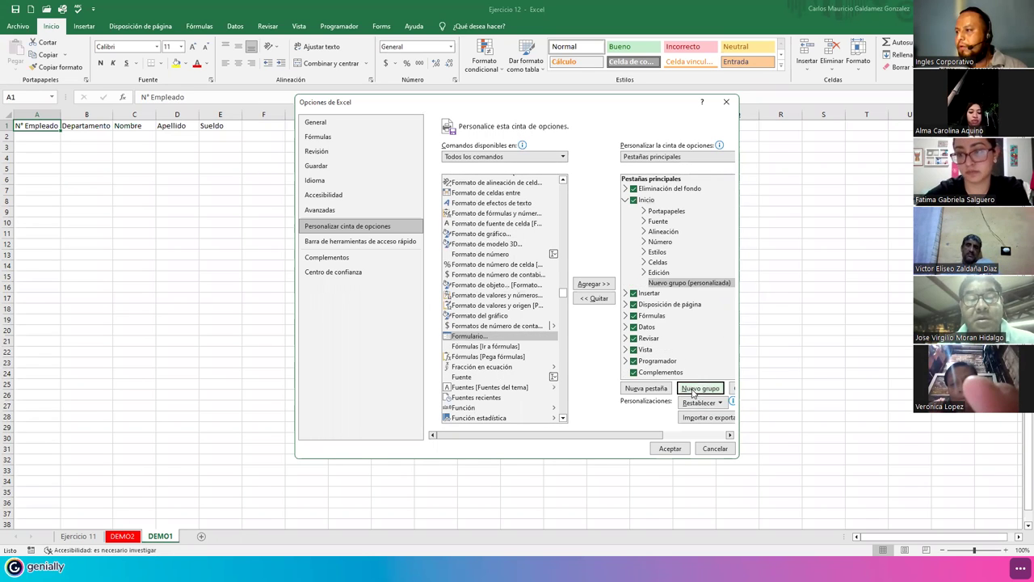
left_click(671, 284)
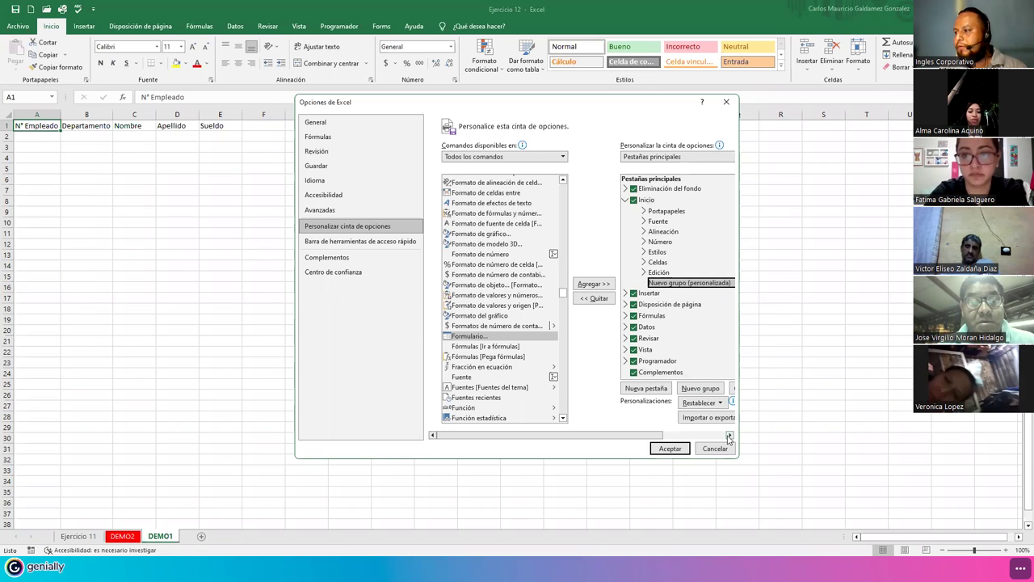
left_click(729, 435)
left_click(728, 391)
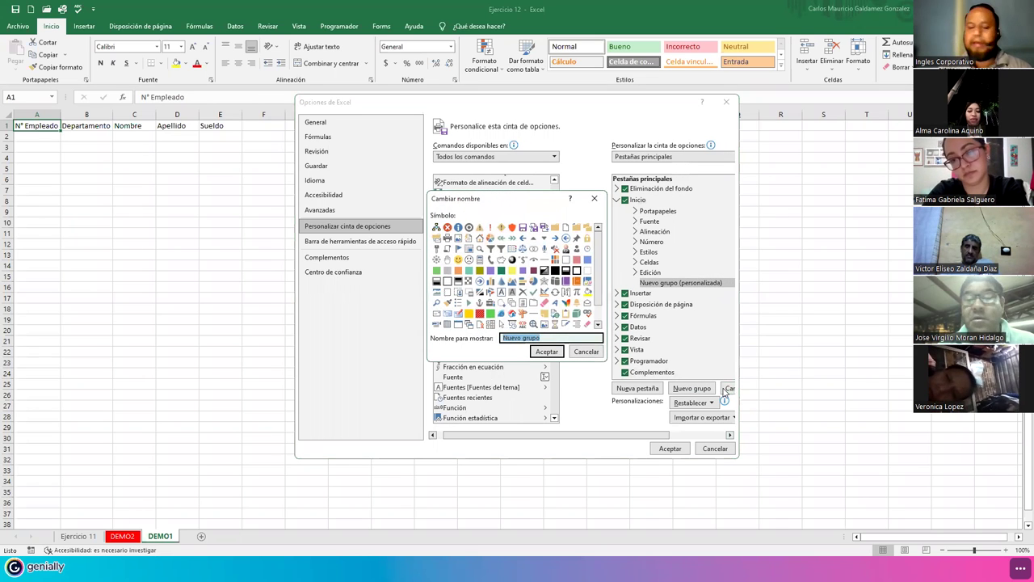
type("Otras he")
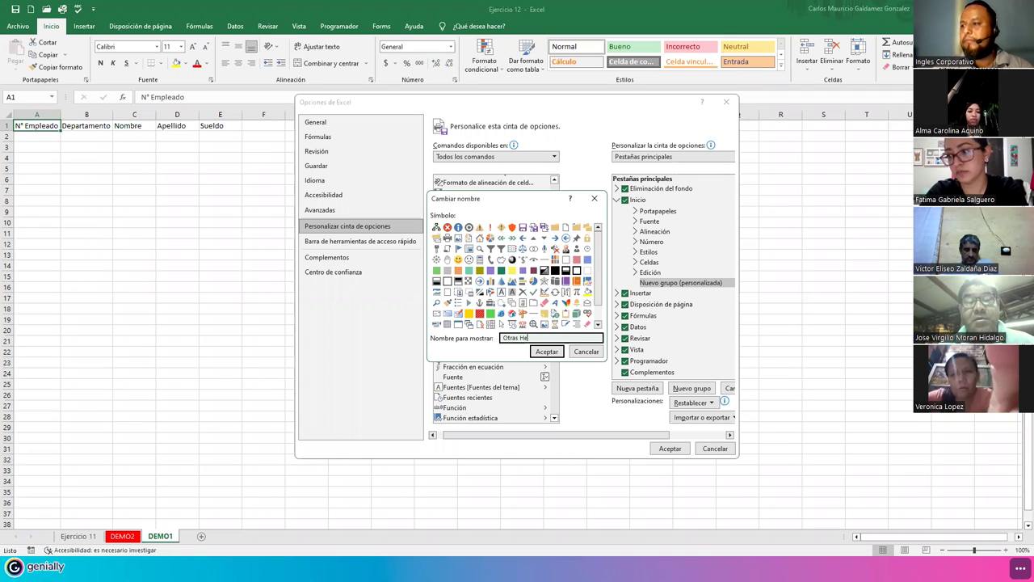
type("rramientas")
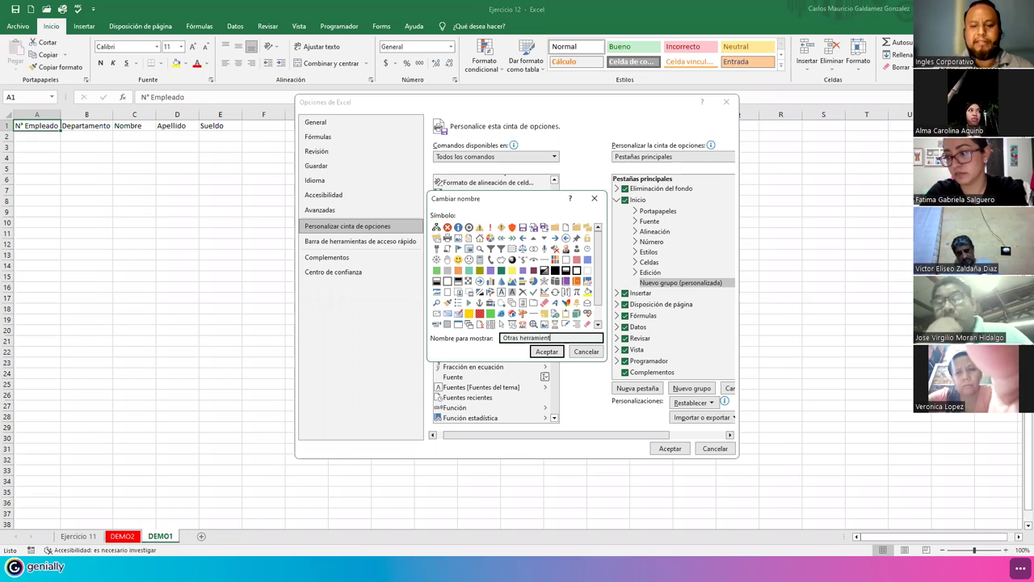
key("Return")
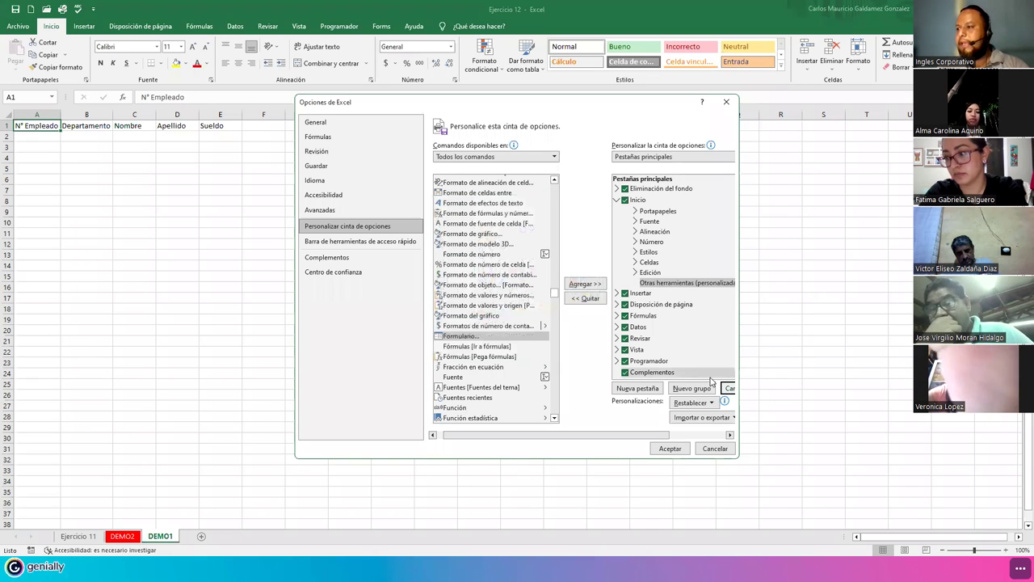
Add Formulario to the Otras herramientas group and apply the ribbon changes
left_click(583, 285)
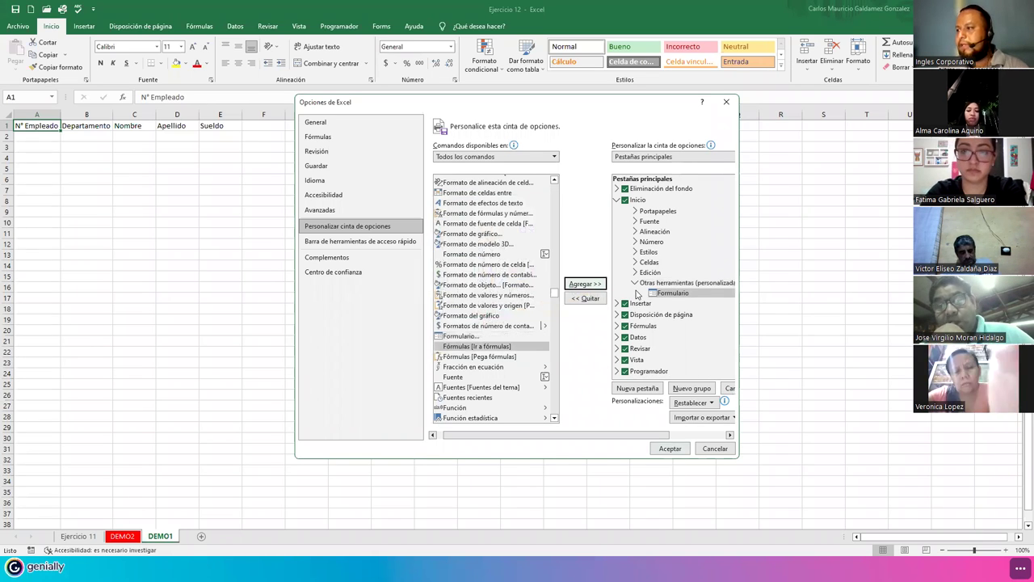
left_click(634, 285)
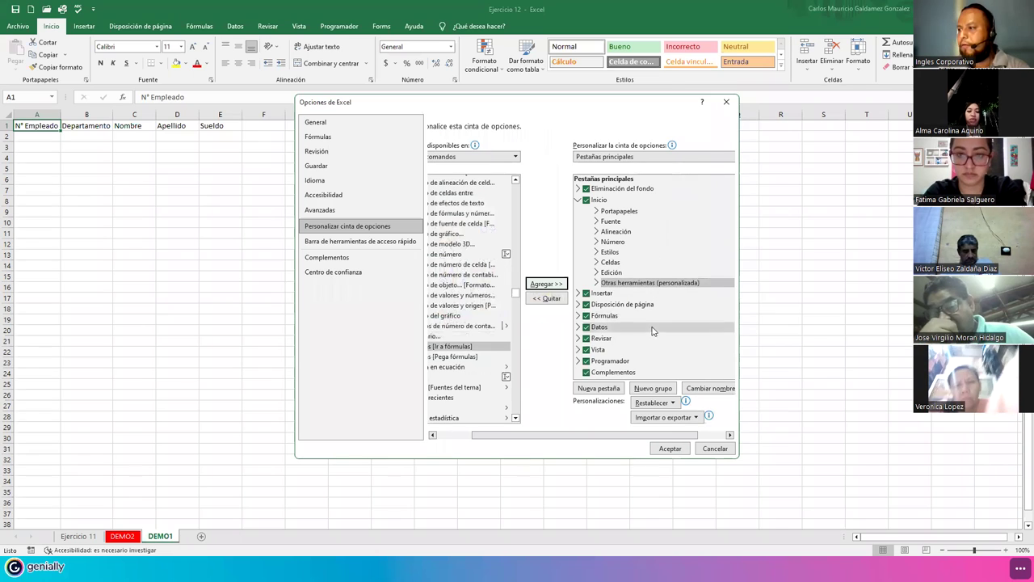
left_click(598, 211)
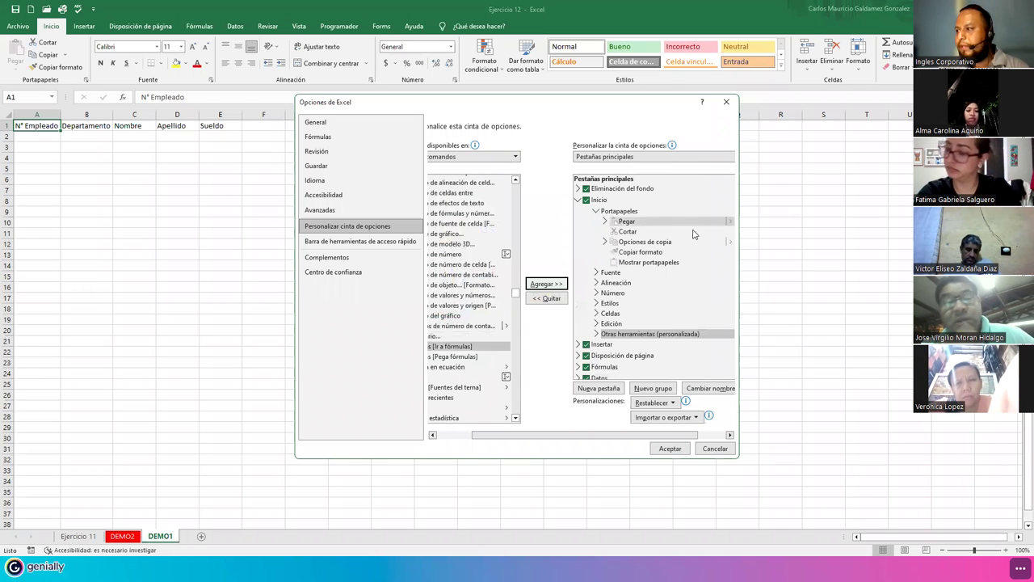
left_click(596, 211)
left_click(597, 283)
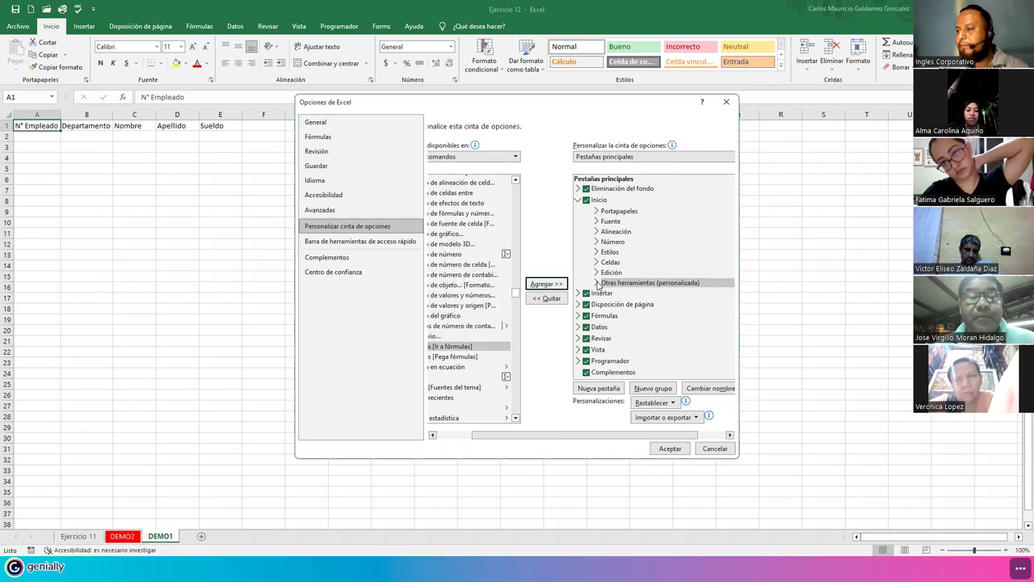
left_click(633, 293)
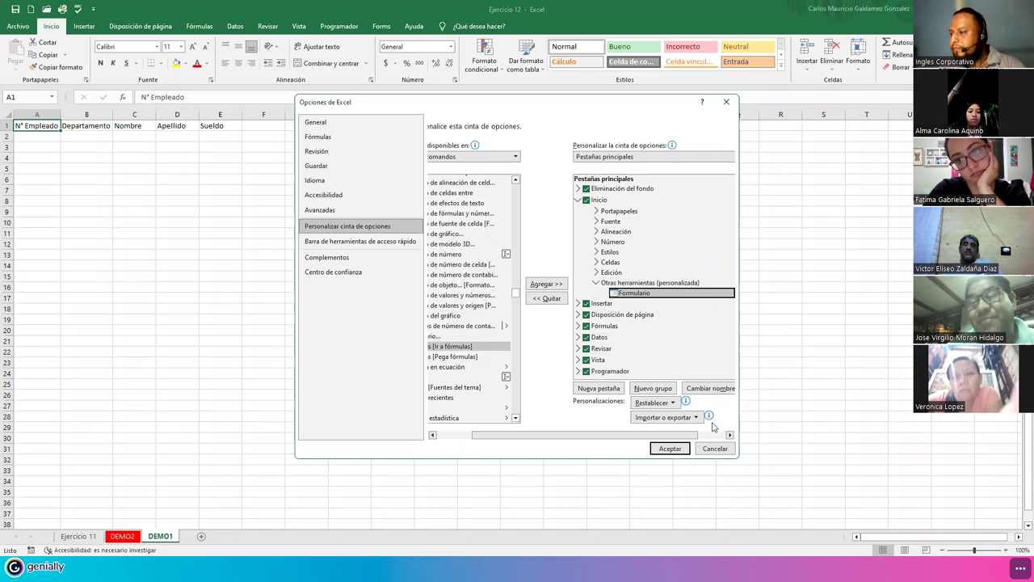
left_click(677, 449)
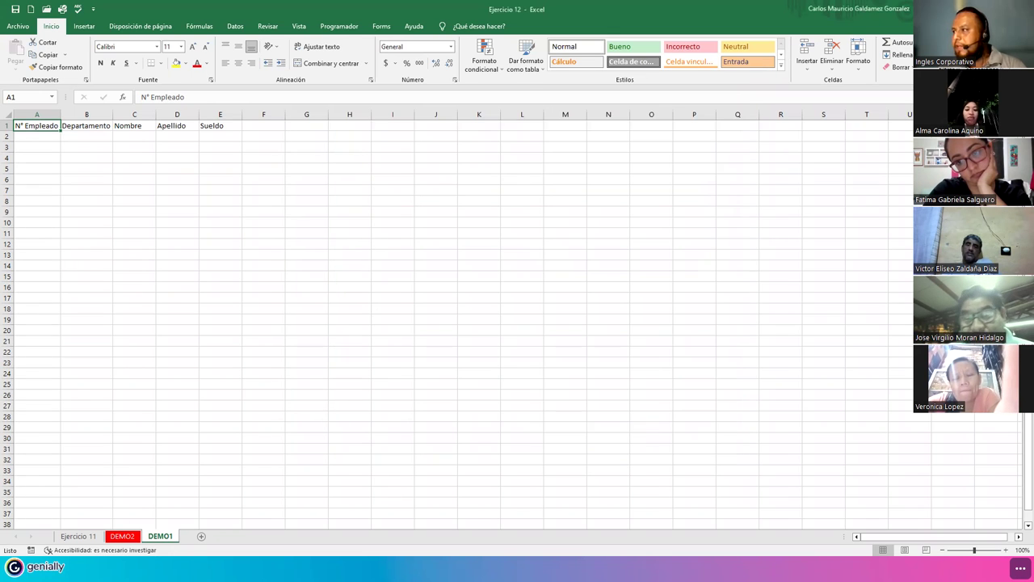
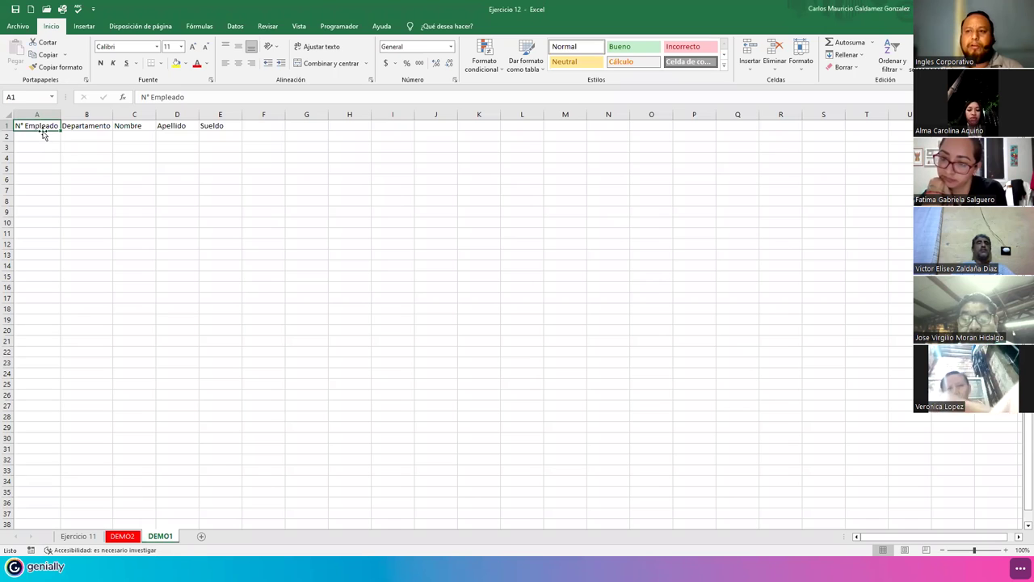
Check the header cells N° Empleado through Sueldo in A1:E1 of DEMO1
left_click(91, 135)
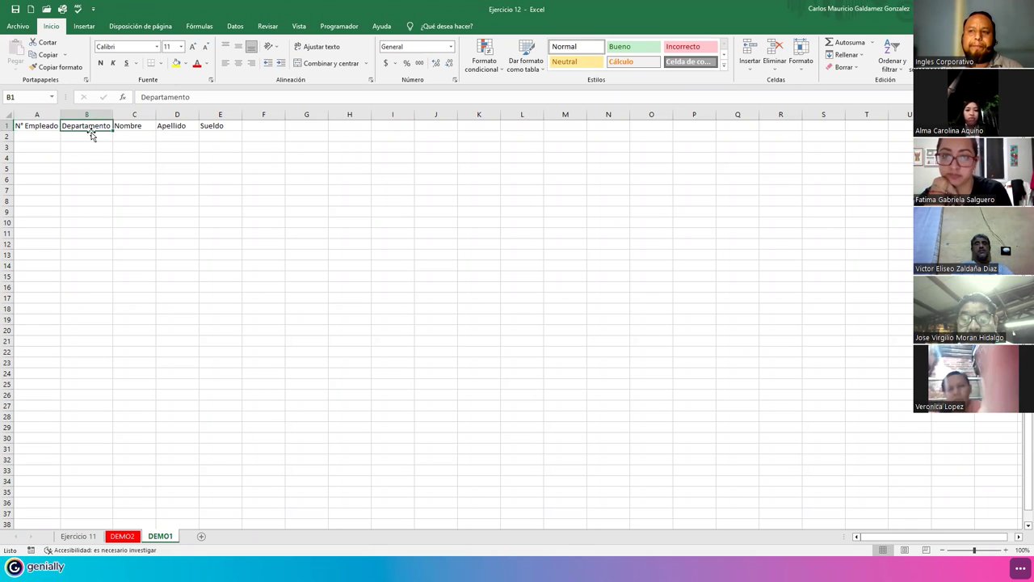
left_click(141, 133)
left_click(211, 126)
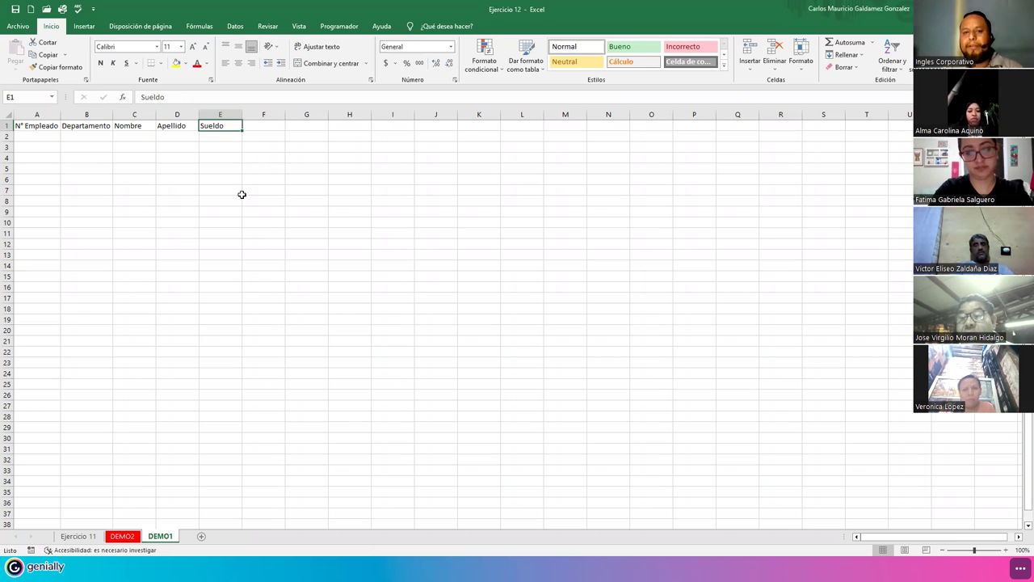
scroll(181, 342, "up", 2, "ctrl")
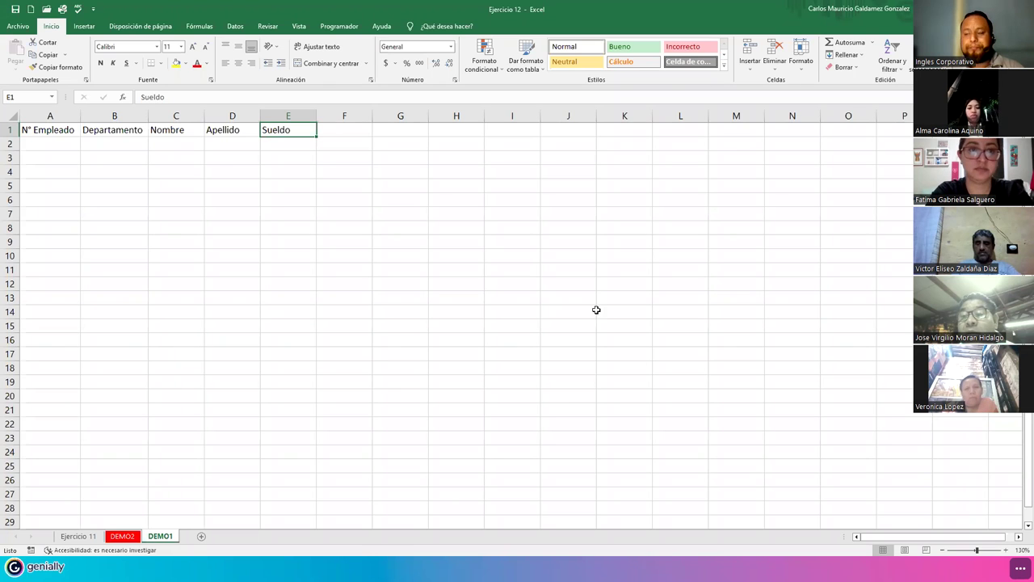
left_click(28, 131)
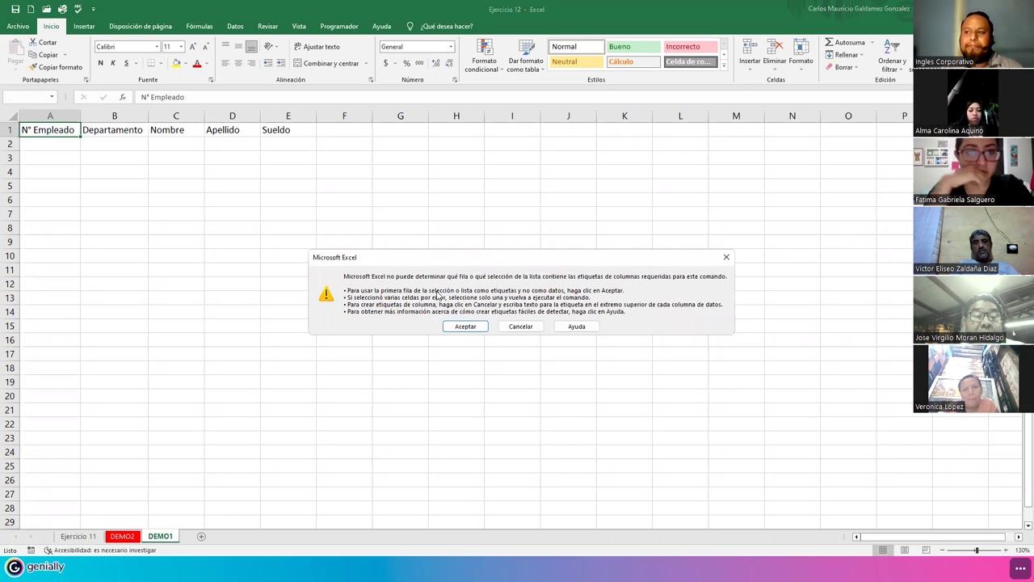
left_click_drag(437, 257, 353, 197)
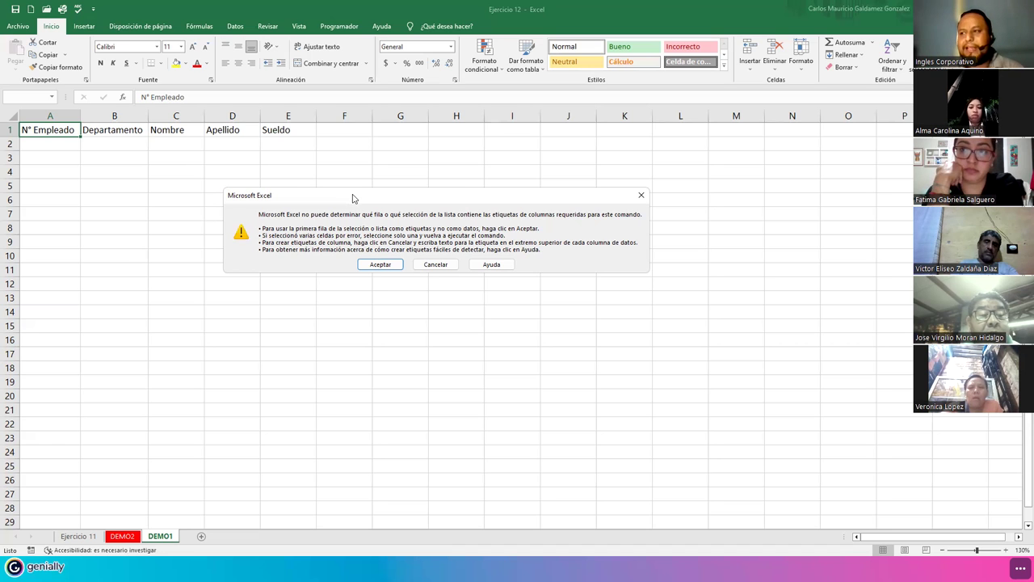
Accept the first row as column labels to open the DEMO1 data form
left_click(374, 268)
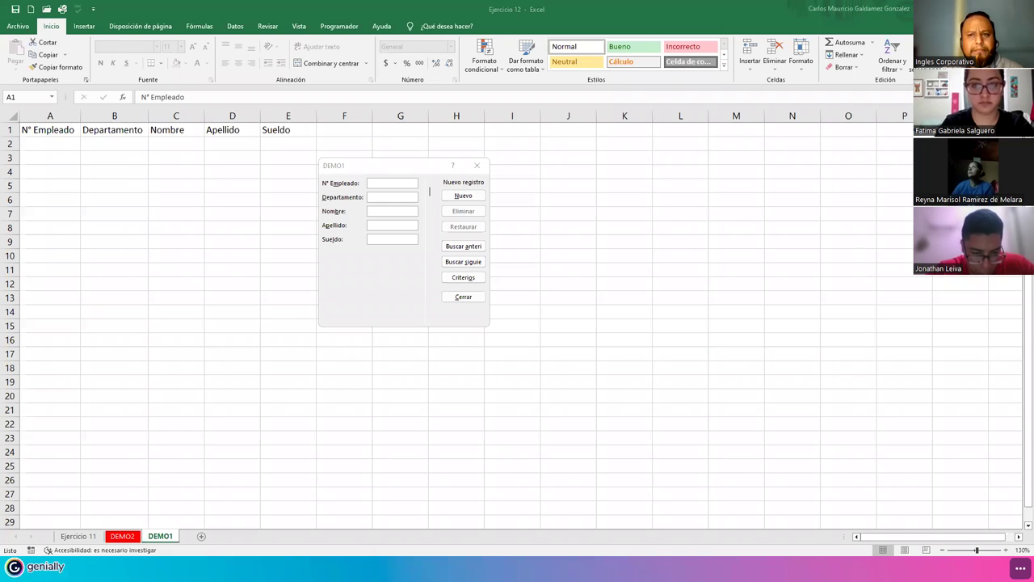
Add record 900001 in Finanzas with the employee's name and salary 675.99
left_click(392, 182)
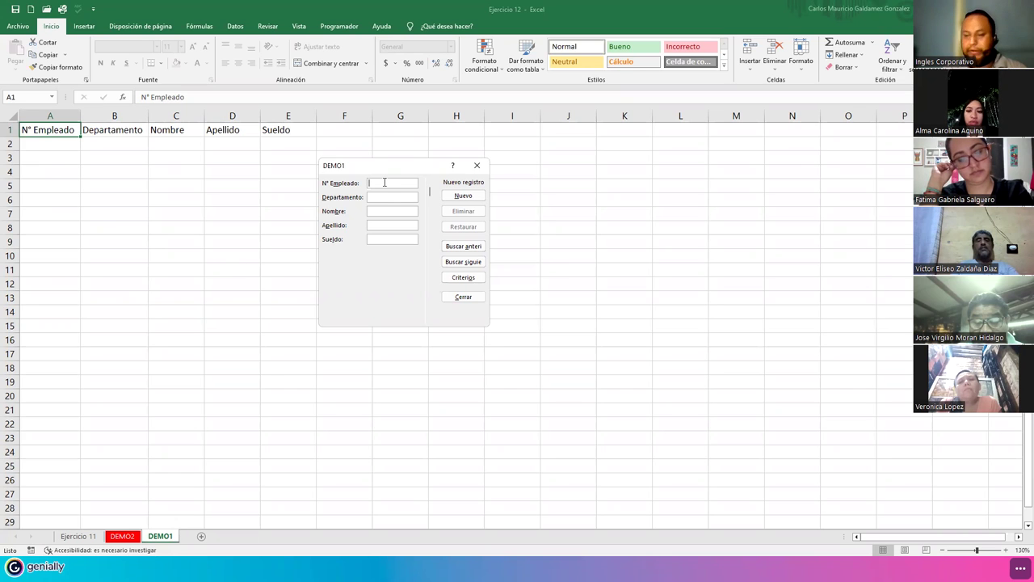
type("900")
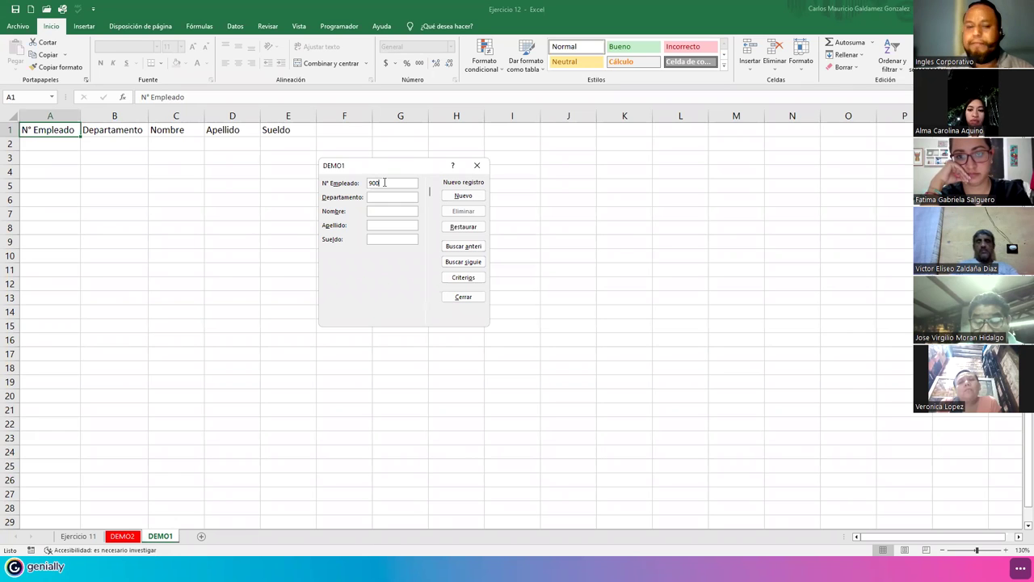
type("00")
key("Tab")
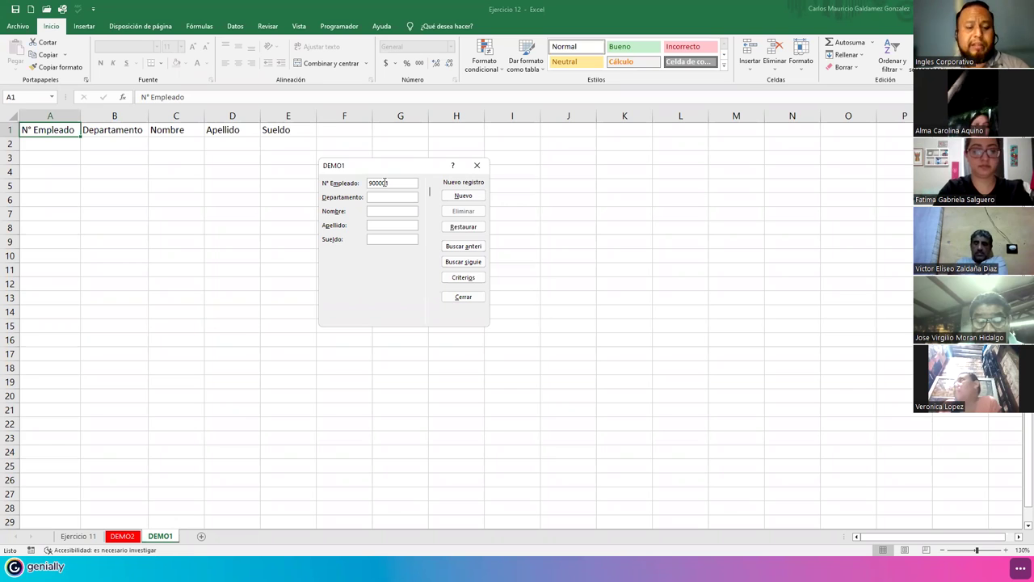
type("Finanzas")
key("Tab")
type("Jose")
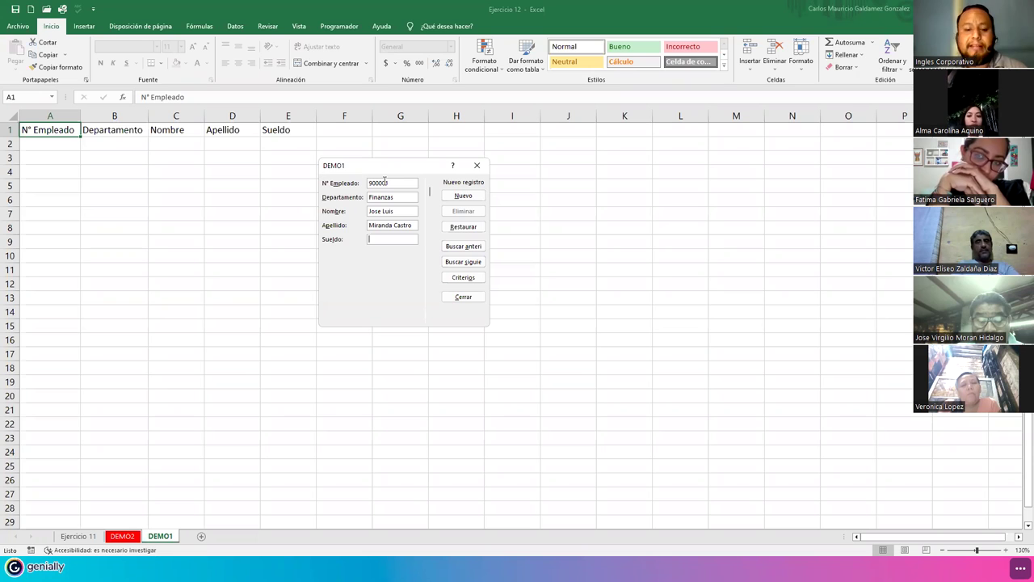
type("675.99")
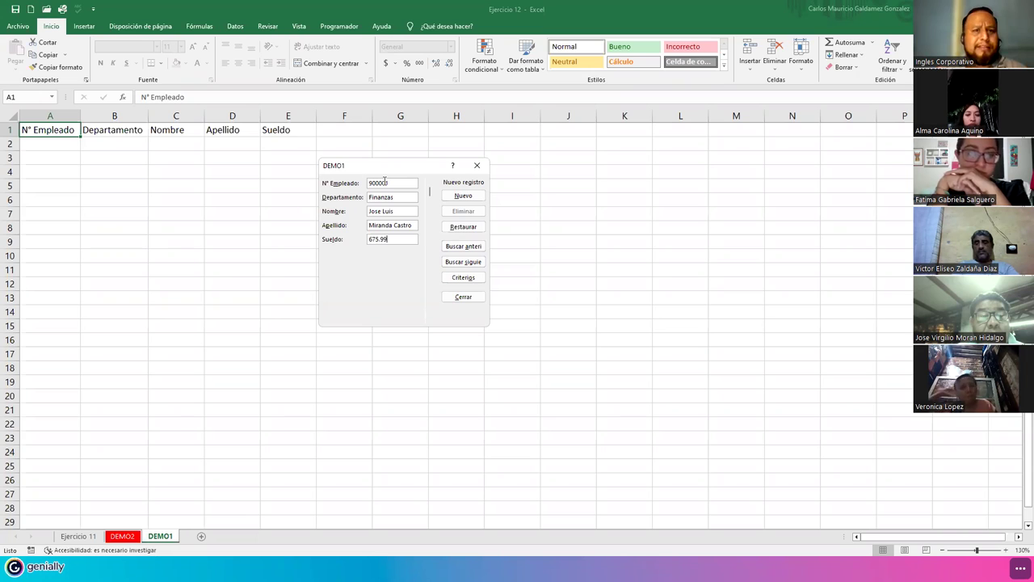
key("Return")
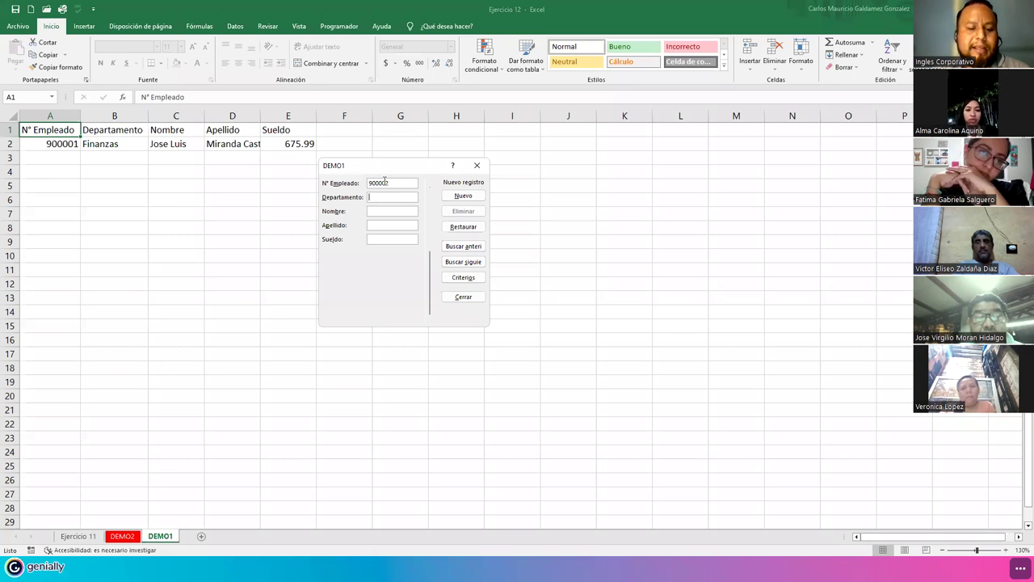
Add record 900002 in Ventas with the employee's name, surname and salary 415.67, then close the form
key("Tab")
type("Ventas")
key("Tab")
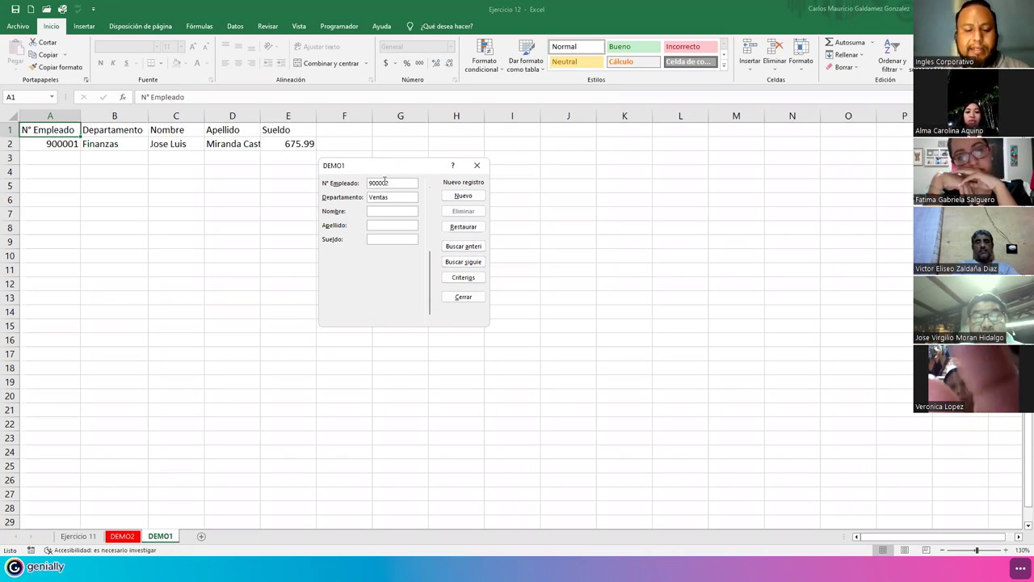
key("Tab")
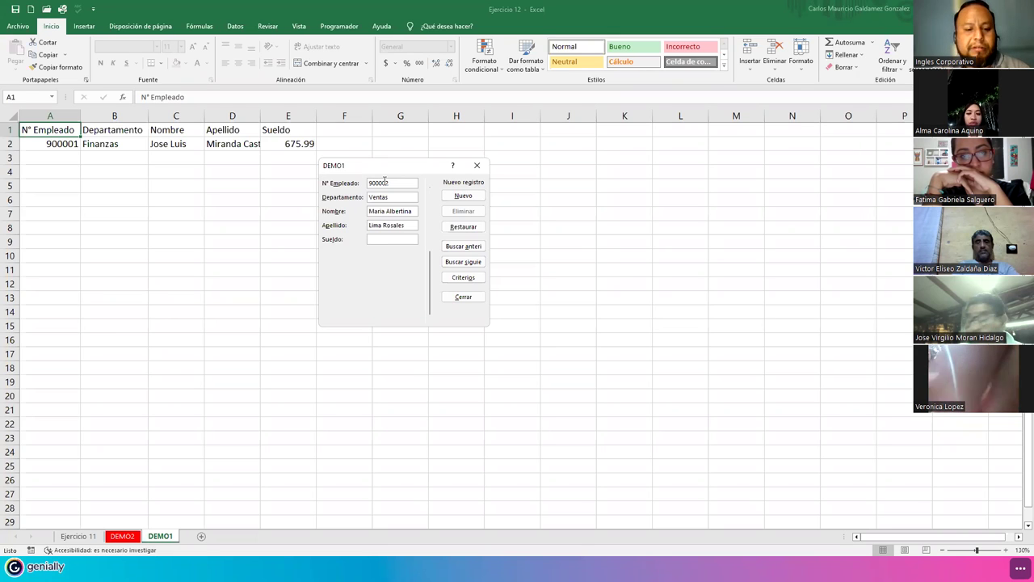
type("41")
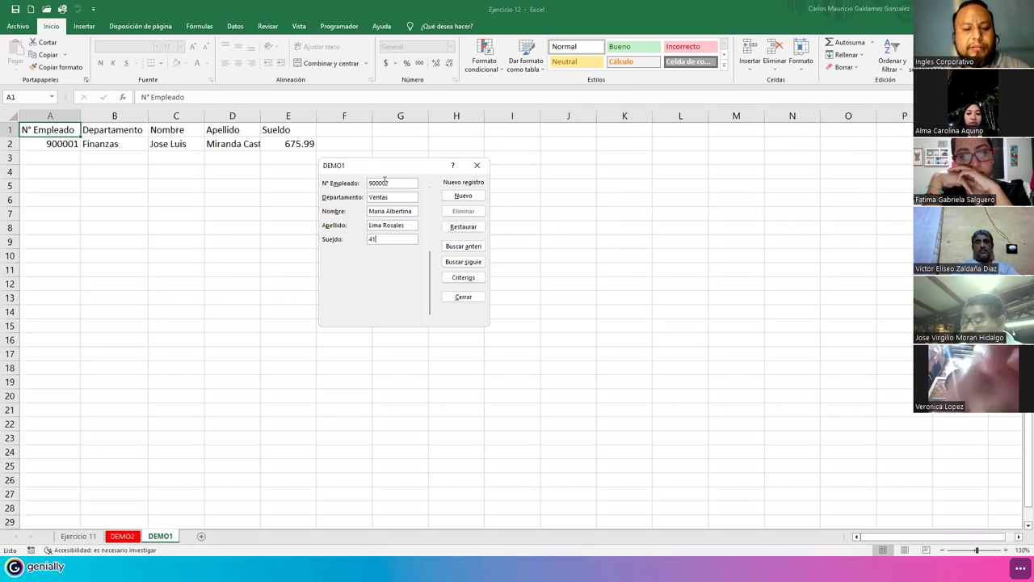
type("5.67")
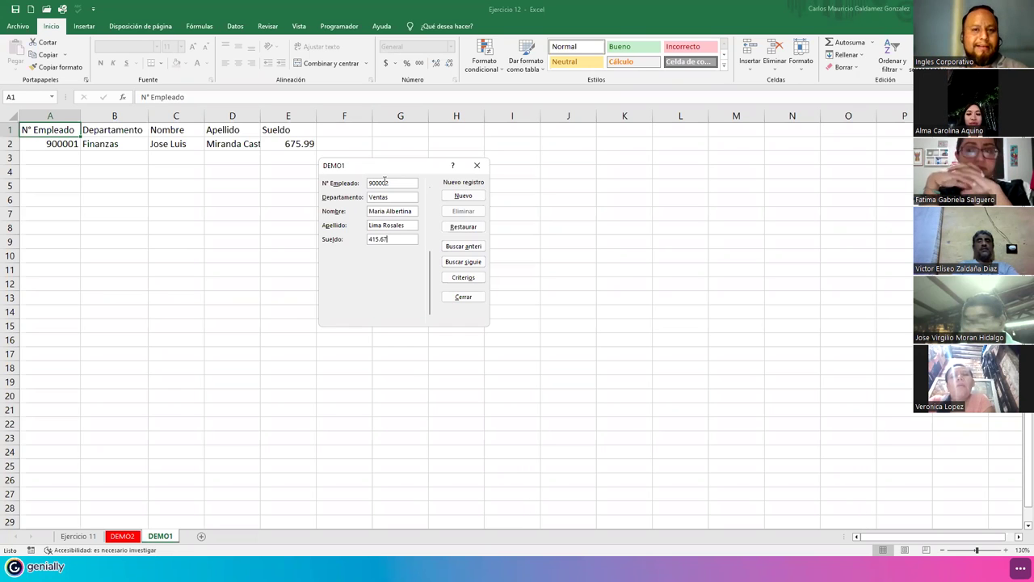
key("Return")
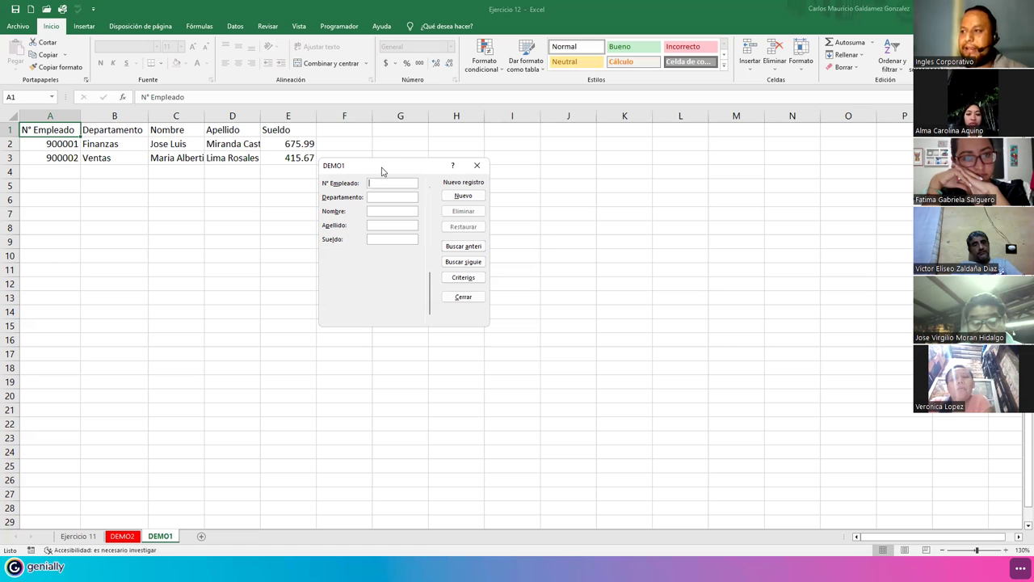
left_click(467, 297)
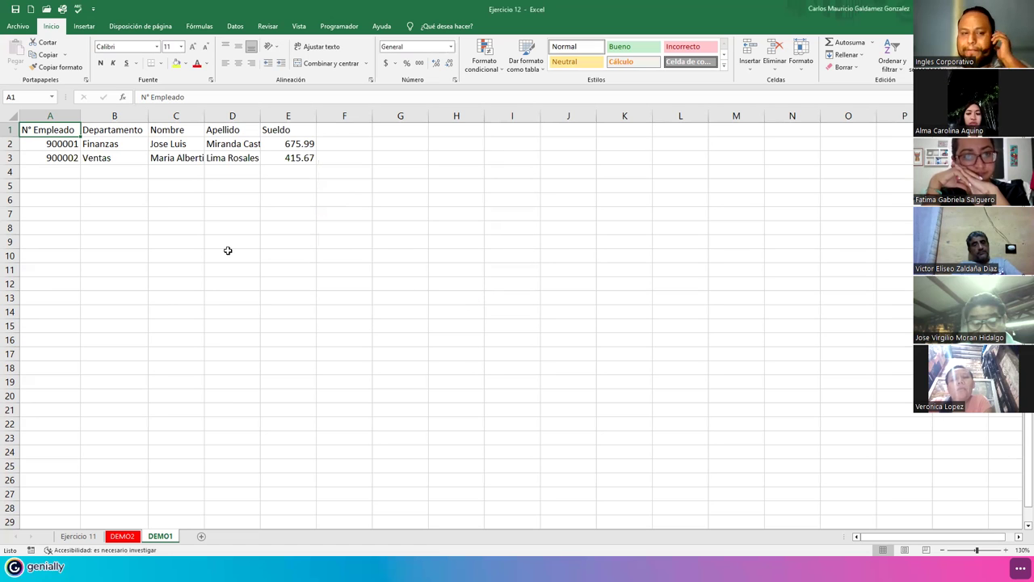
Auto-fit columns C and D and widen column E to show full names, surnames and salaries
left_click(141, 212)
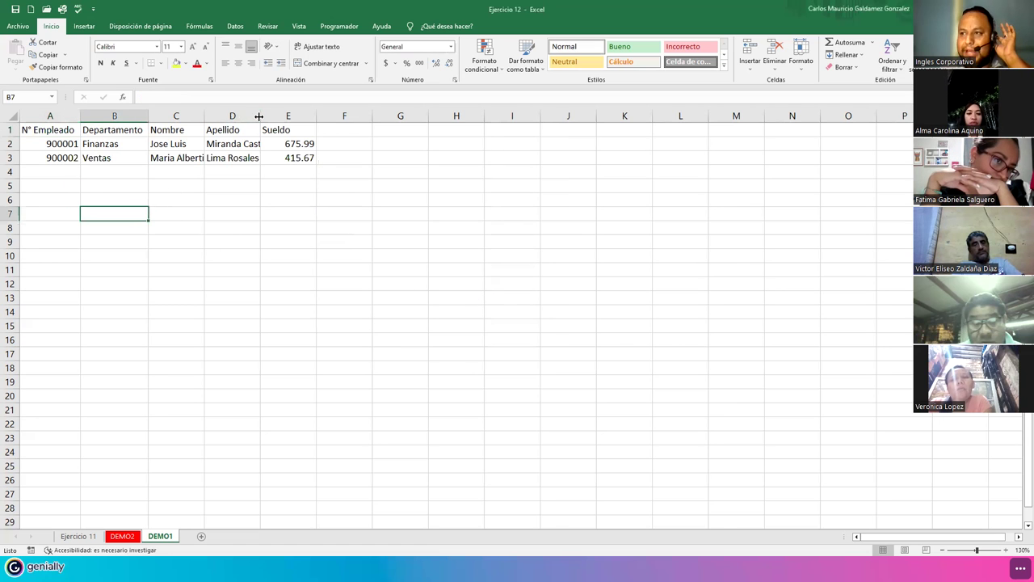
double_click(258, 116)
double_click(330, 117)
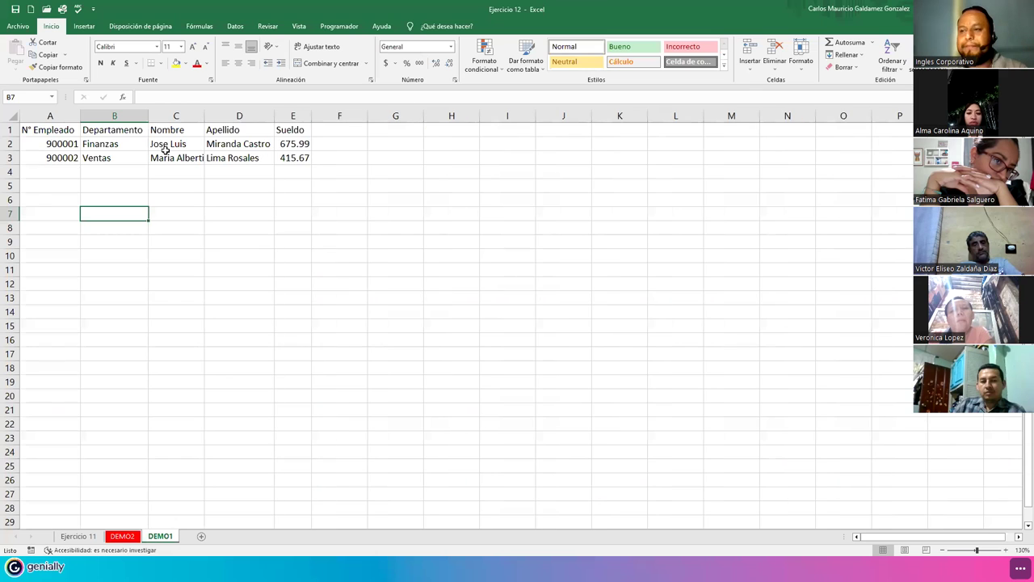
left_click_drag(311, 119, 331, 119)
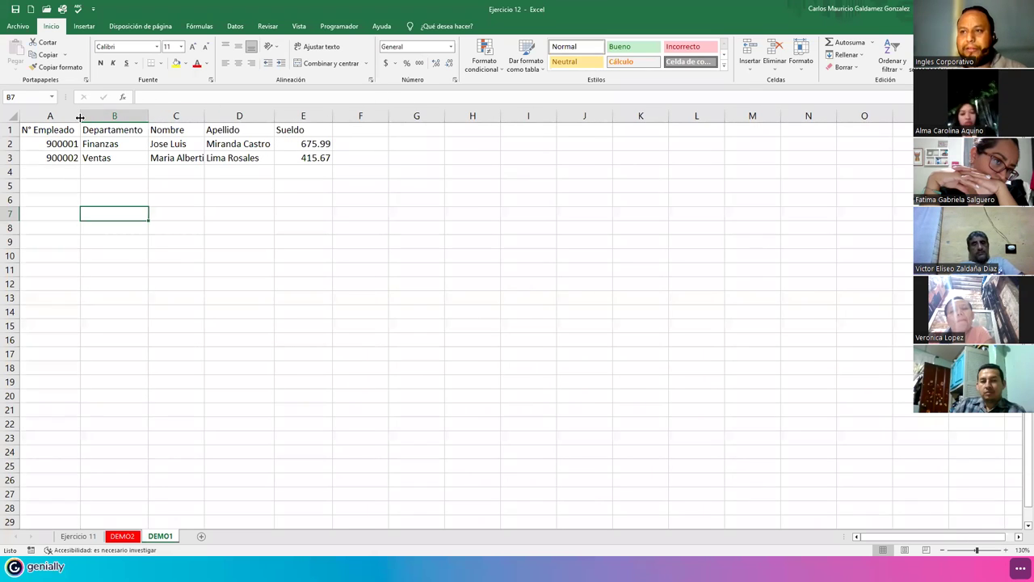
double_click(204, 116)
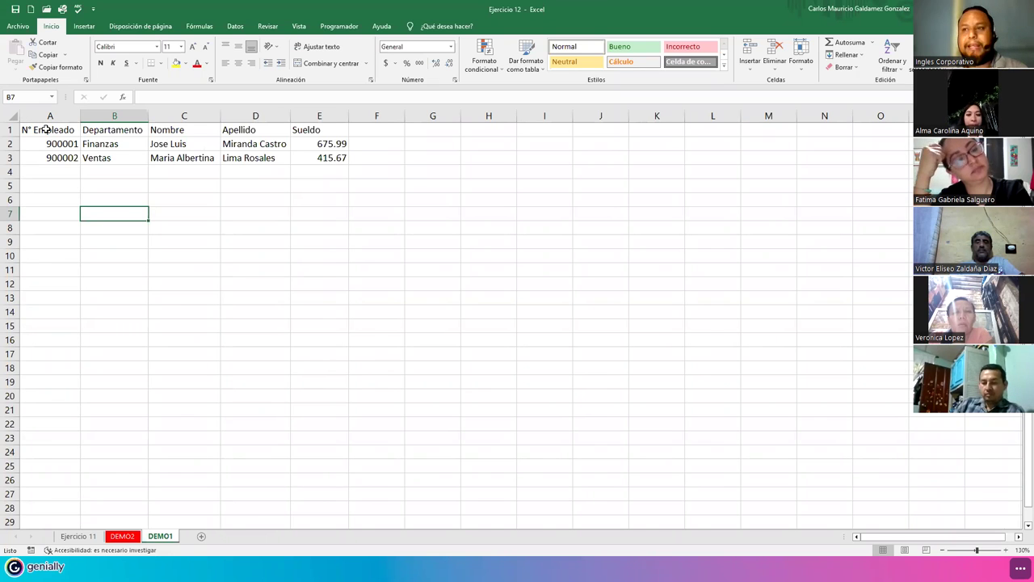
left_click(105, 143)
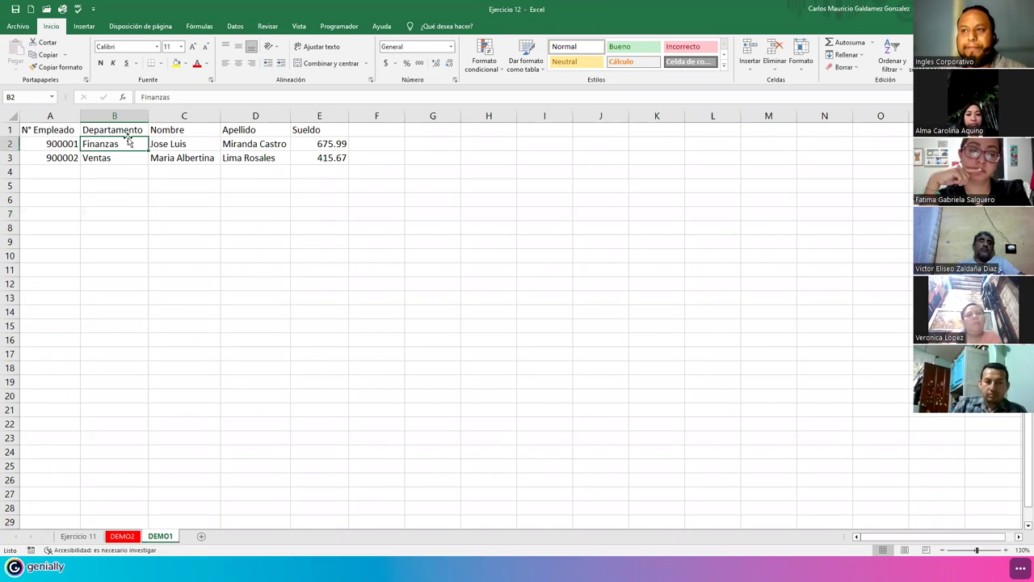
left_click(86, 27)
Convert range $A$1:$E$3 into table Tabla1 with a header row
left_click(100, 53)
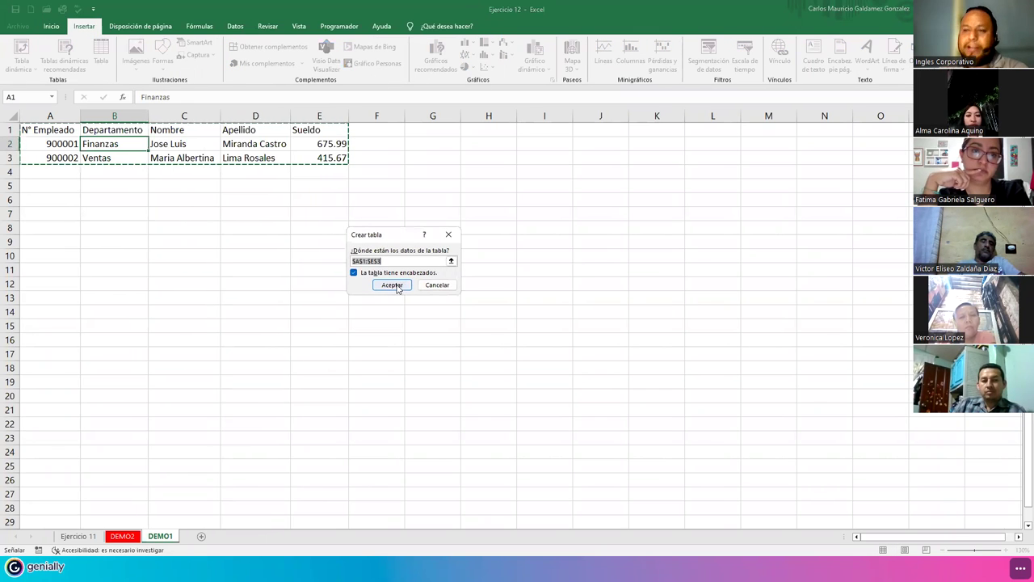
left_click(394, 286)
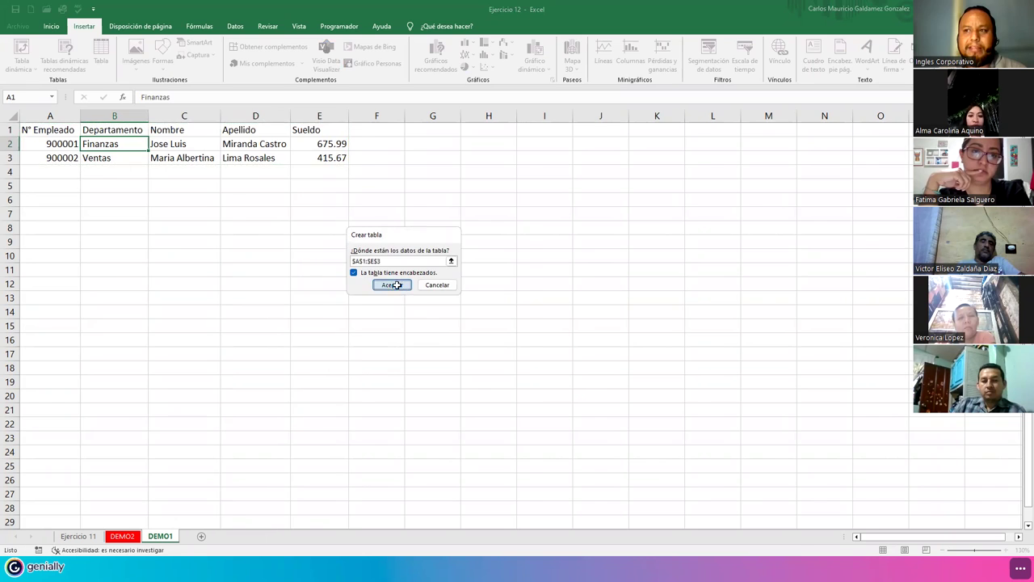
left_click(117, 141)
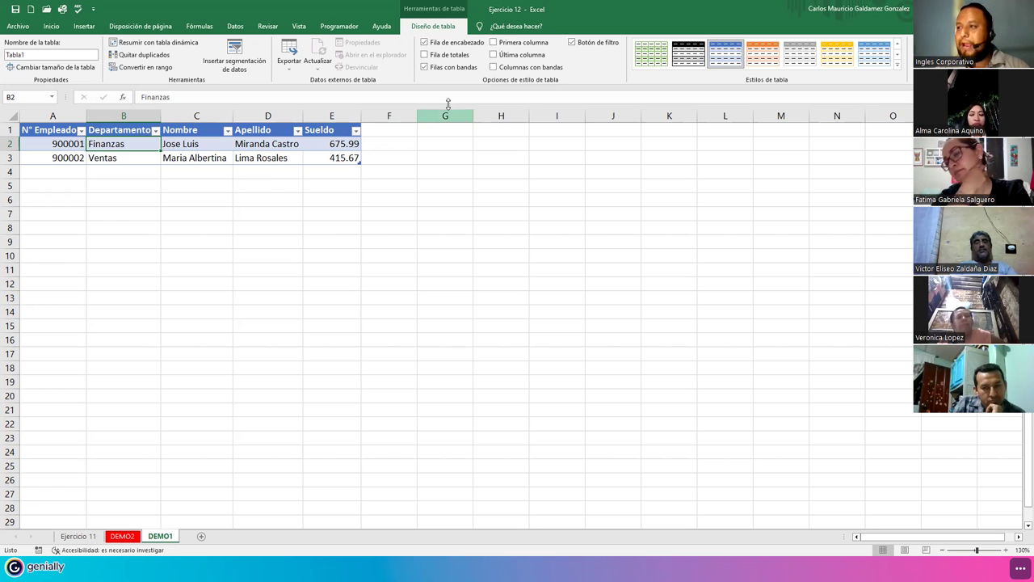
left_click(191, 158)
left_click(204, 286)
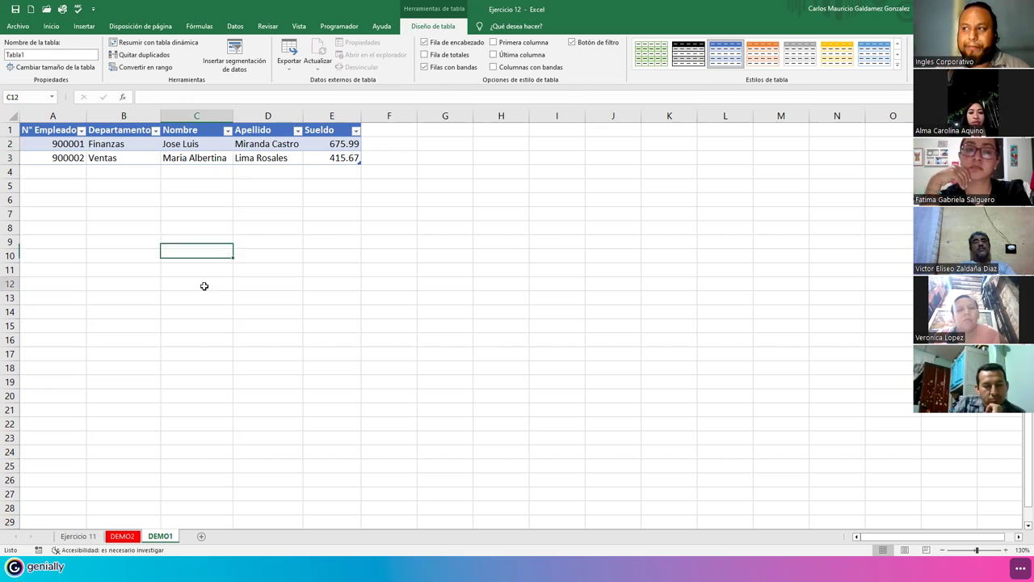
left_click(192, 145)
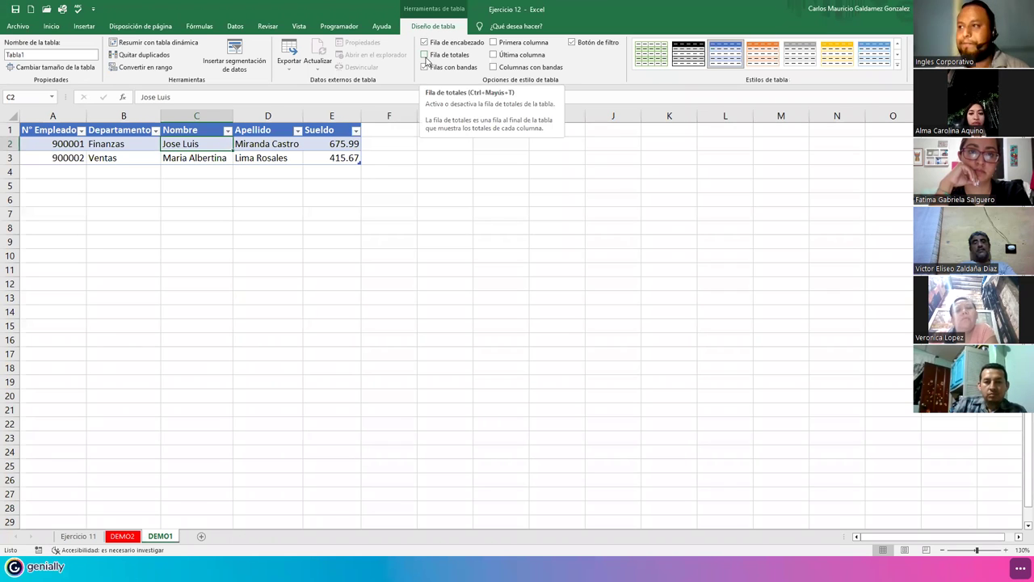
left_click(425, 55)
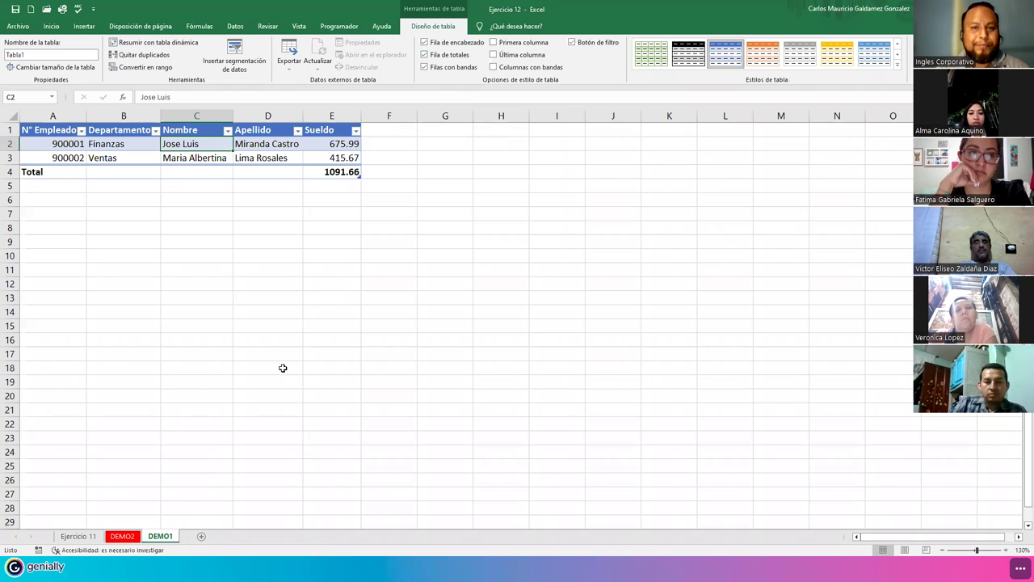
left_click(132, 173)
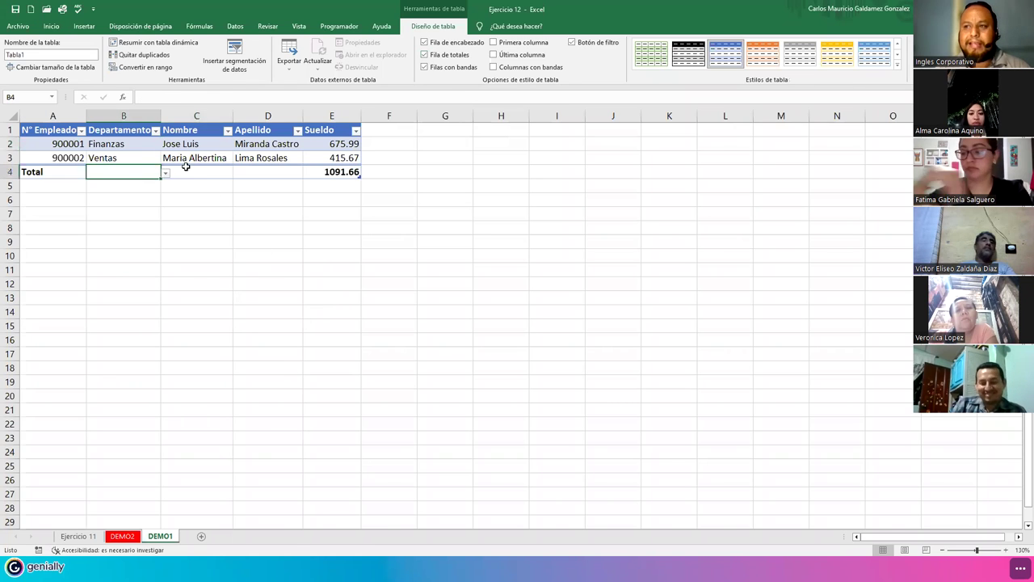
left_click(194, 172)
left_click(270, 172)
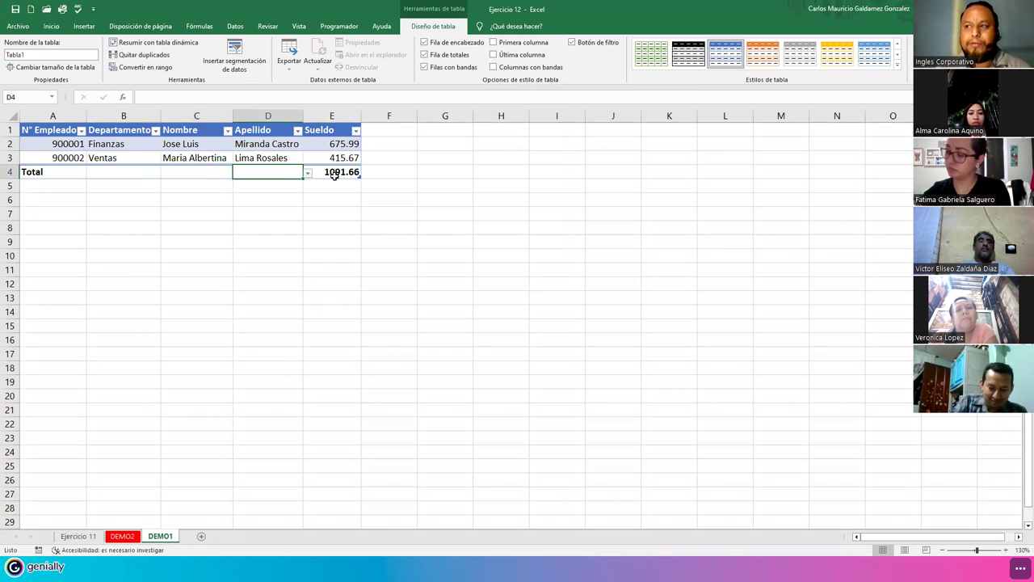
left_click(323, 173)
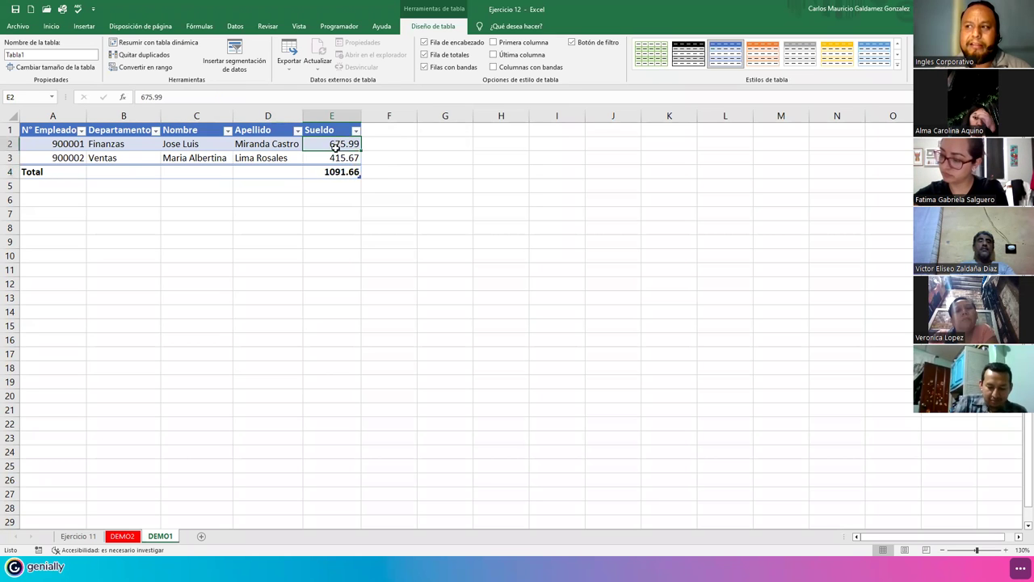
left_click_drag(336, 144, 337, 158)
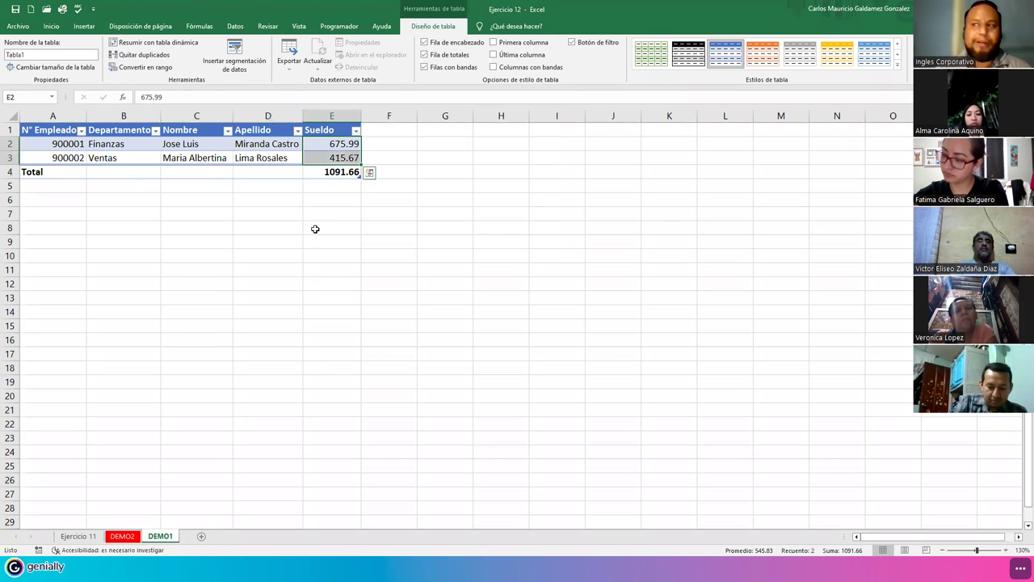
left_click(330, 173)
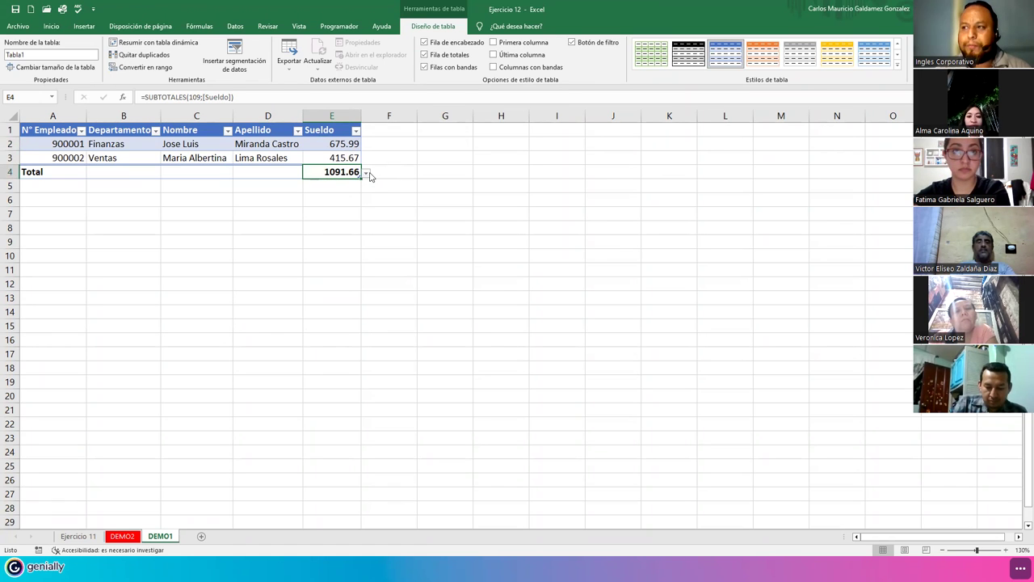
left_click(367, 174)
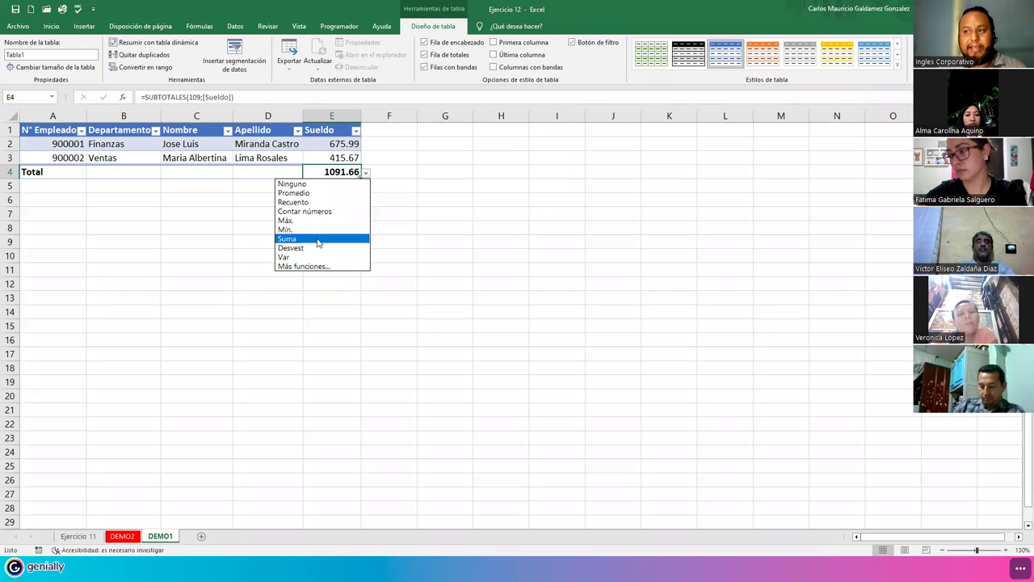
left_click(318, 239)
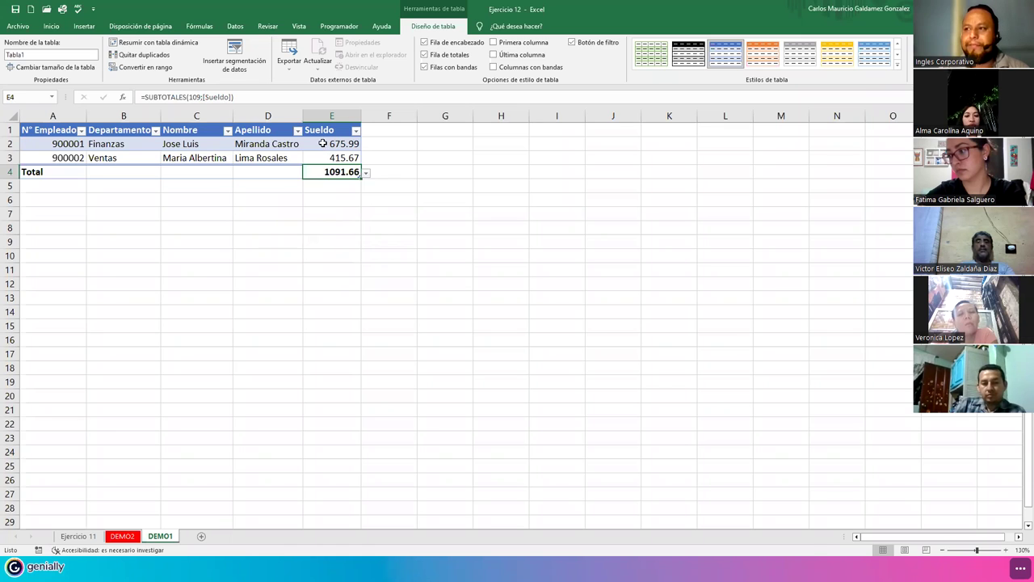
Apply Contabilidad format to E2:E4, showing $ 675.99, $ 415.67 and $ 1,091.66
left_click_drag(322, 143, 327, 172)
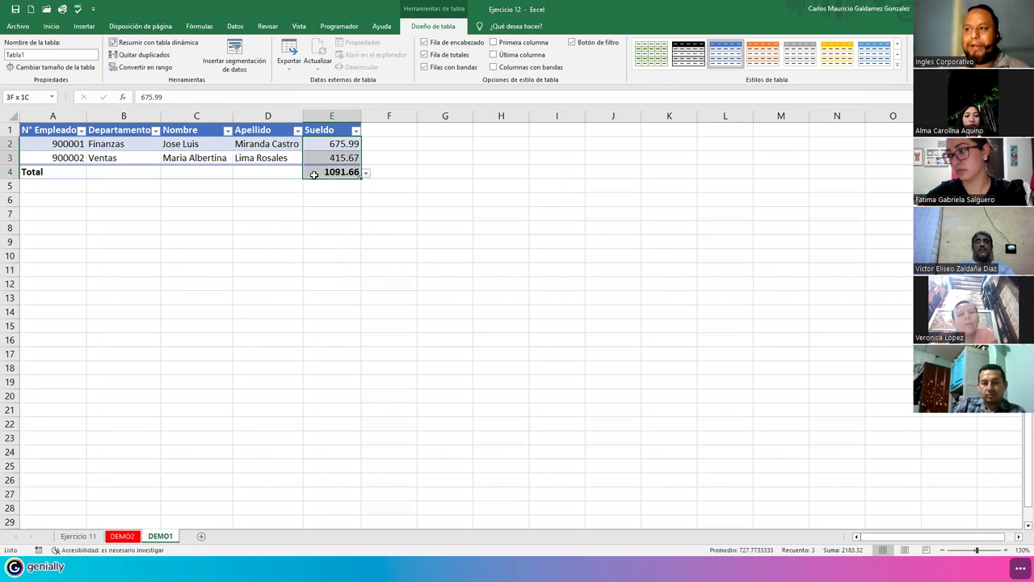
left_click(52, 26)
left_click(451, 47)
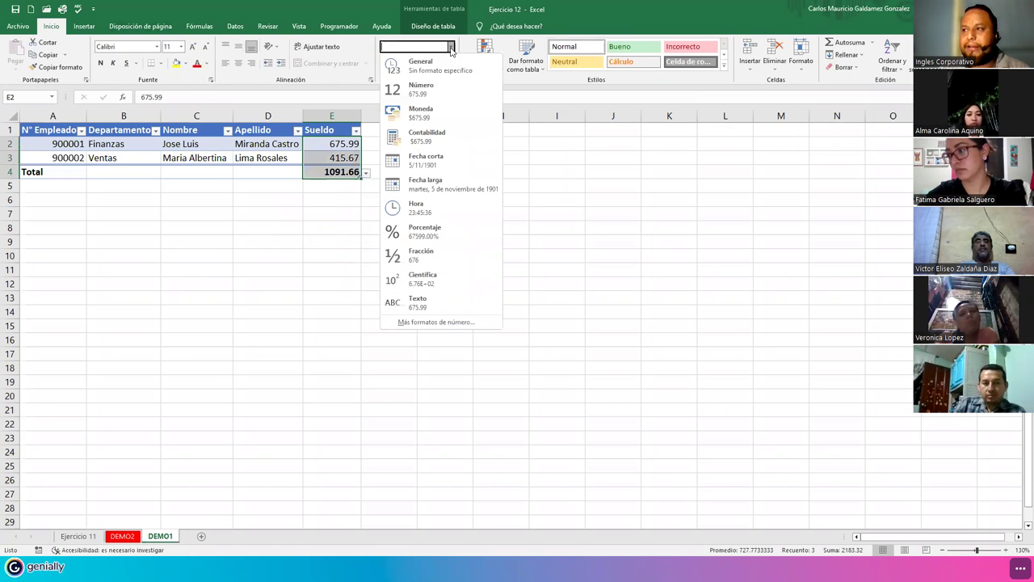
left_click(411, 136)
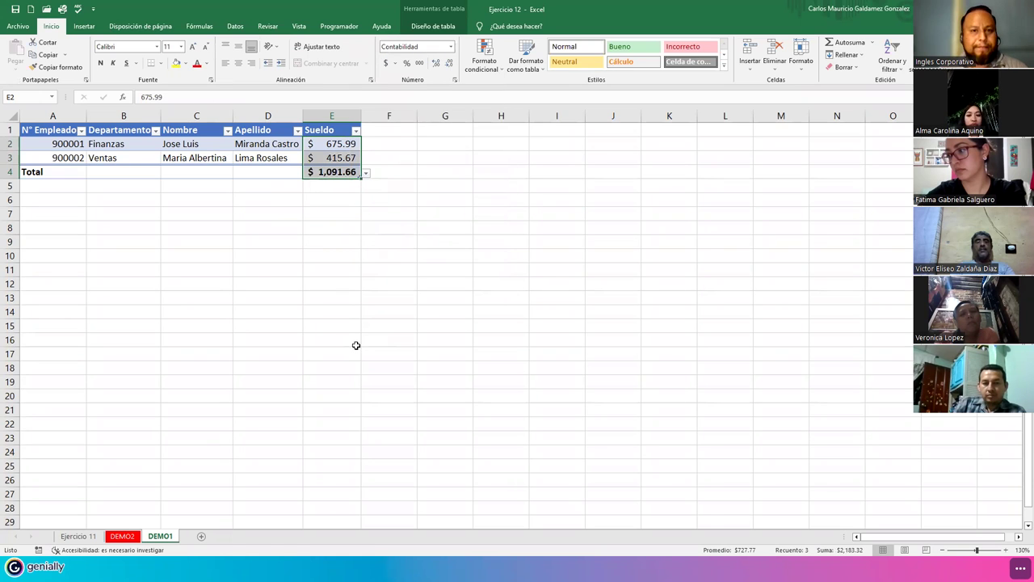
left_click(173, 159)
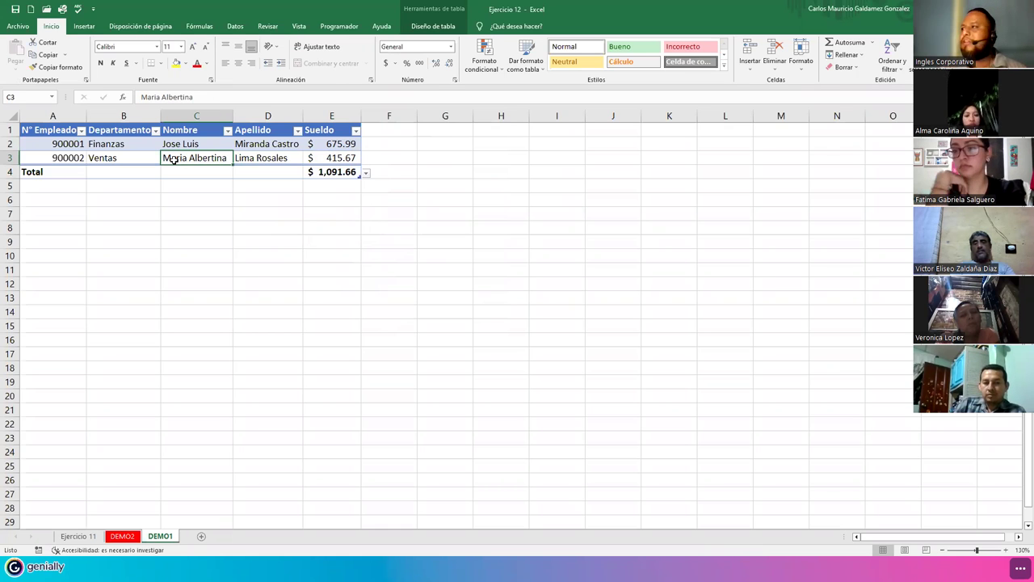
Open the DEMO1 data form, move it aside, view the next record, and start a blank new record
left_click(62, 9)
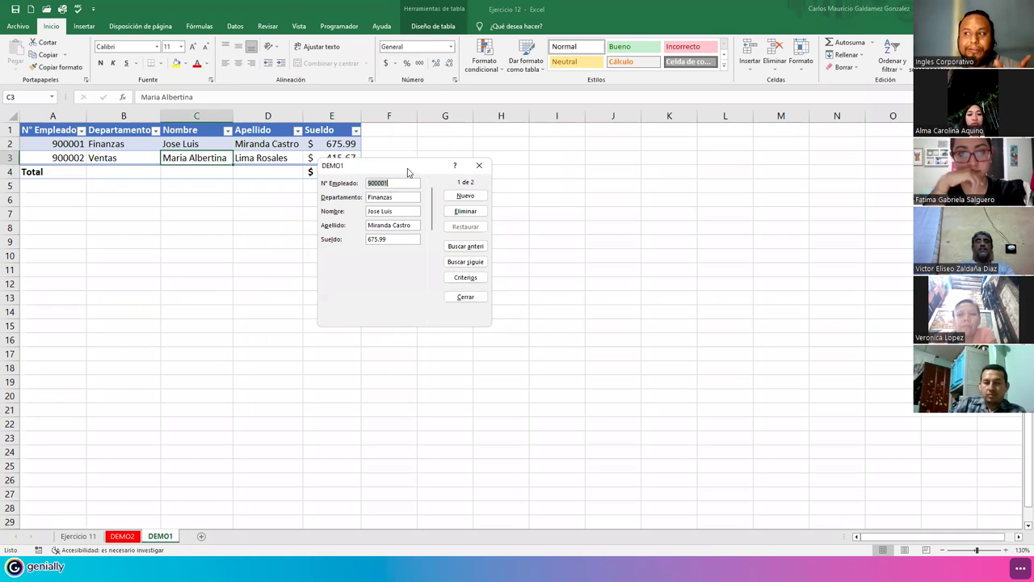
left_click_drag(409, 167, 466, 211)
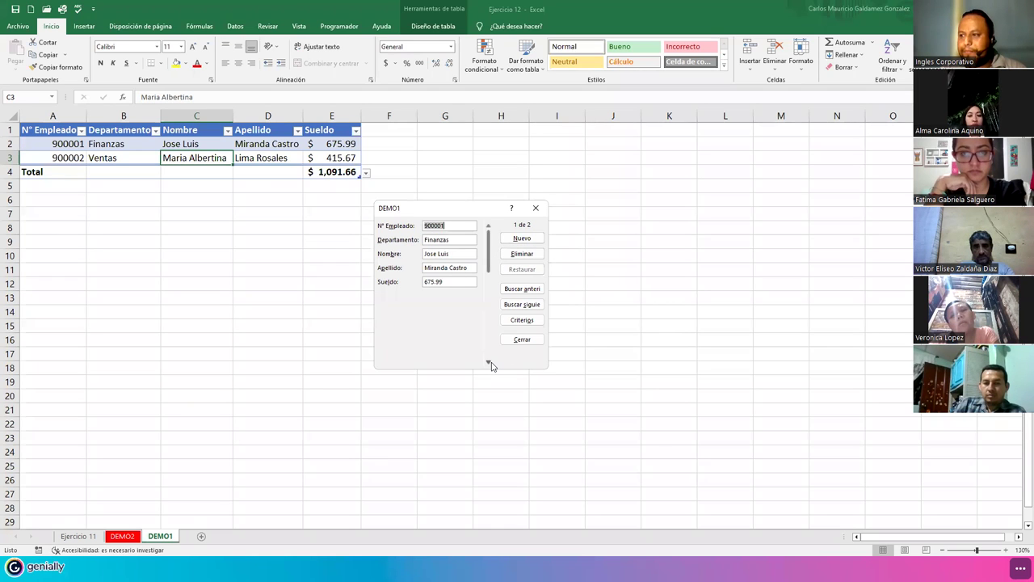
left_click(489, 364)
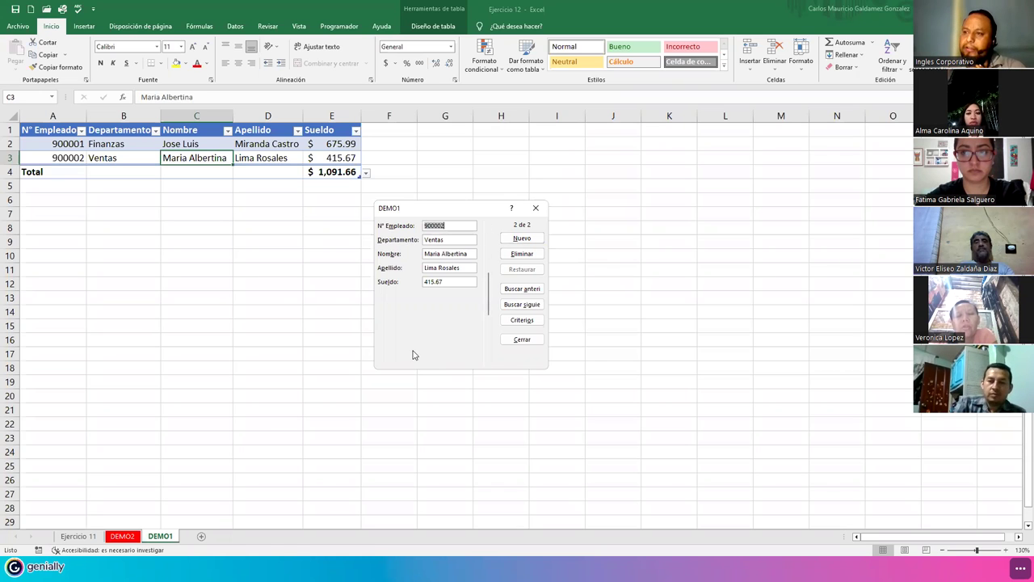
left_click(521, 239)
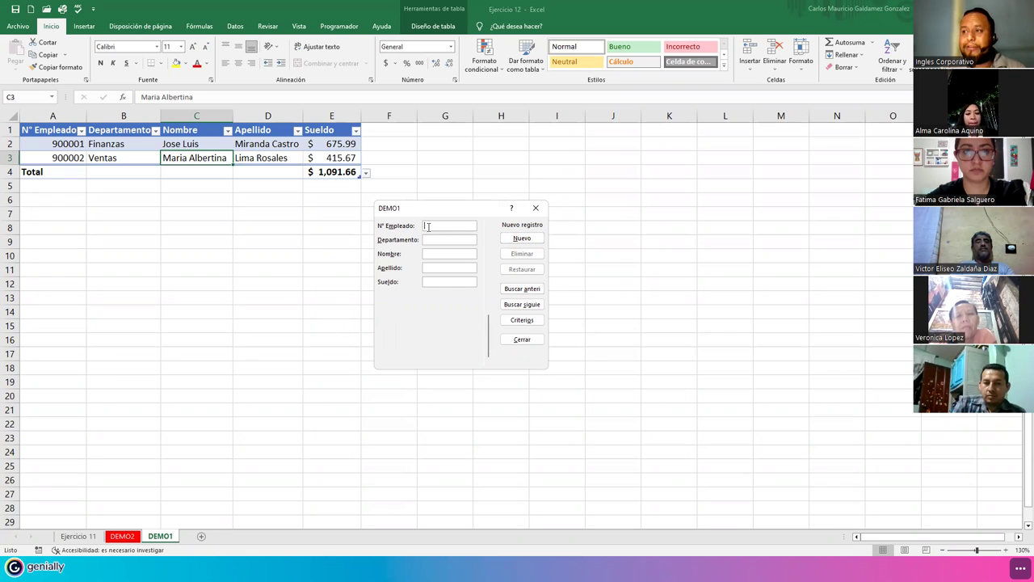
Add record 900003 in Marketing with the employee's name, surname and salary 844.23
type("900")
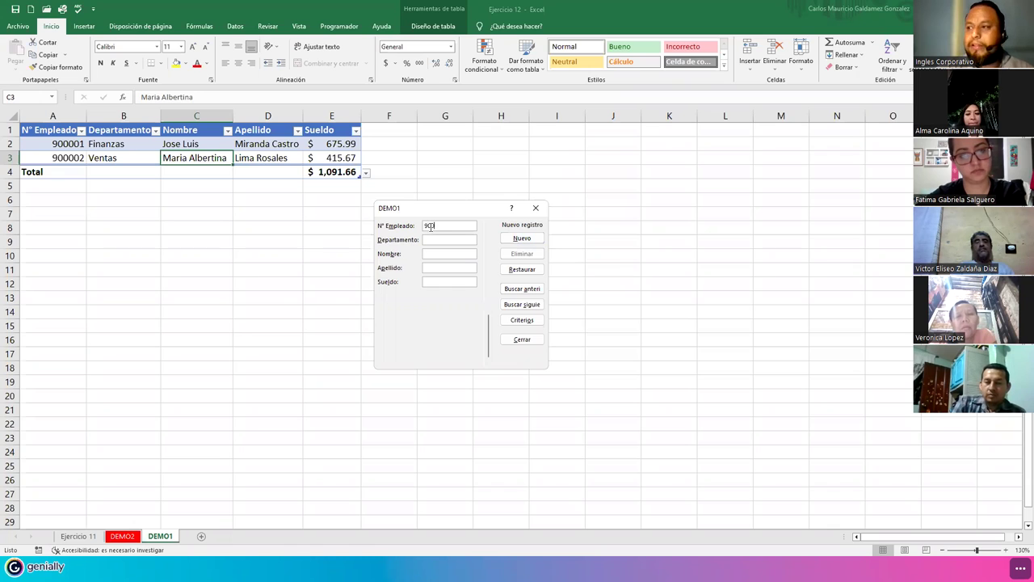
type("003")
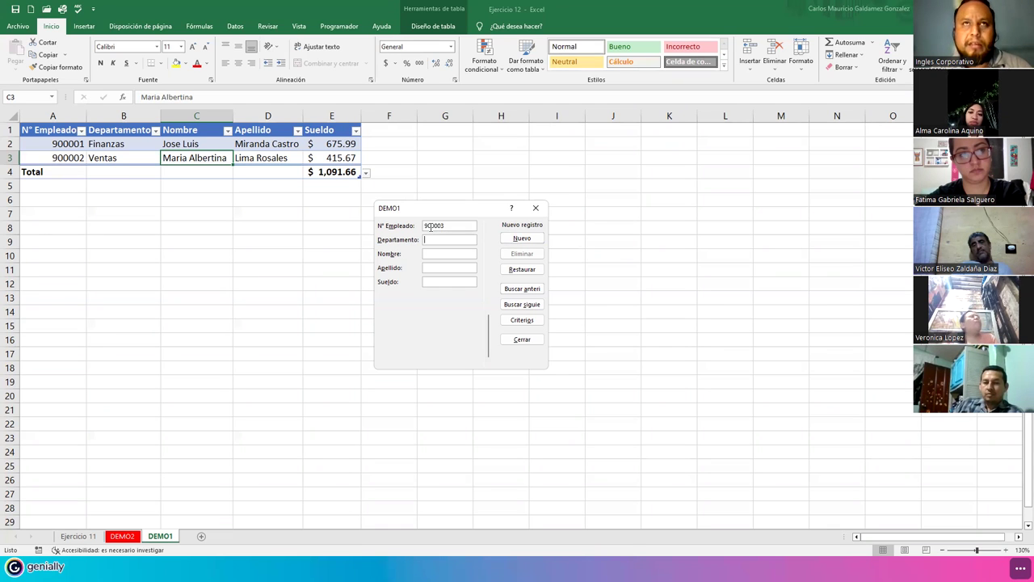
type("Marketing")
key("Tab")
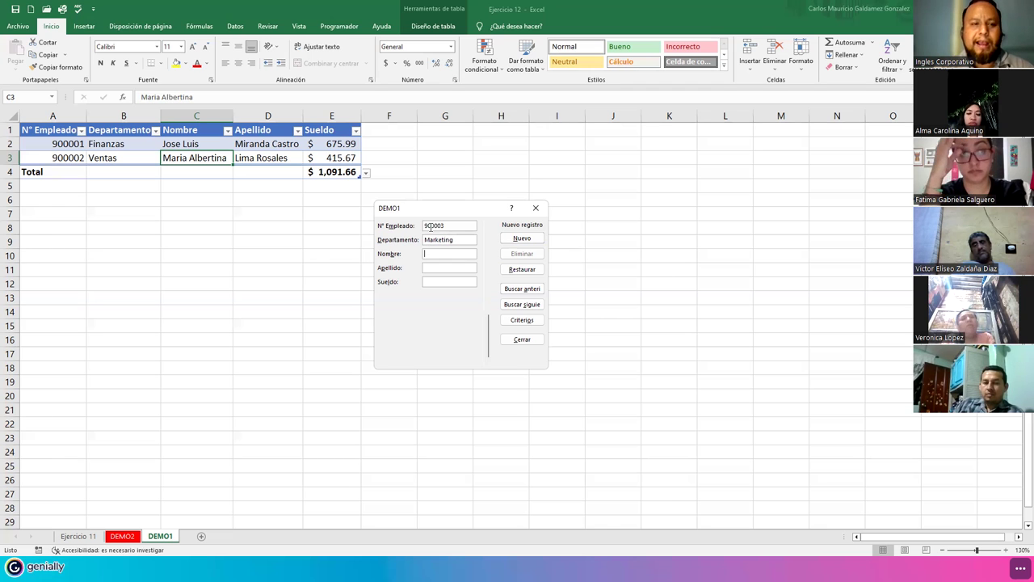
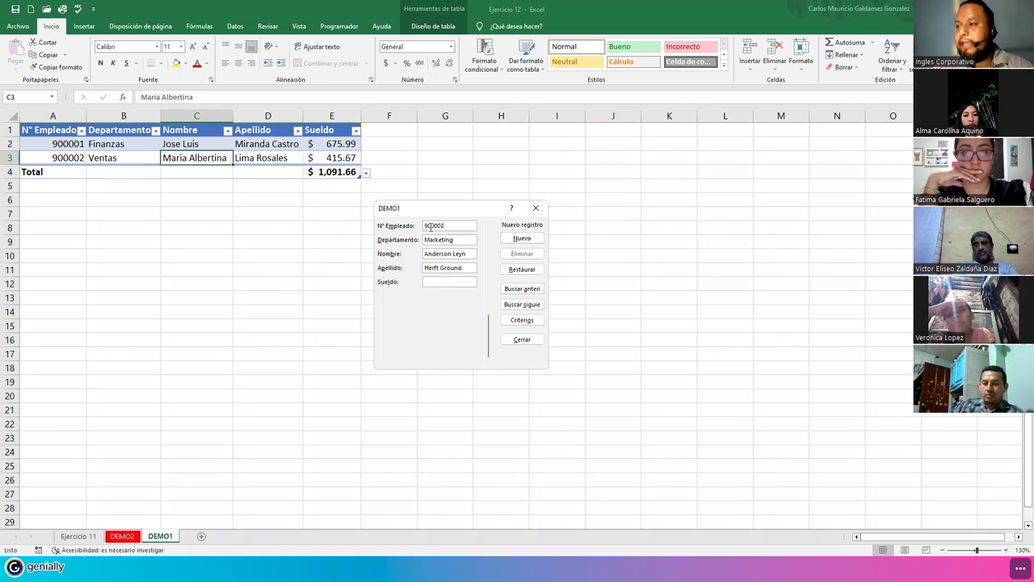
key("Tab")
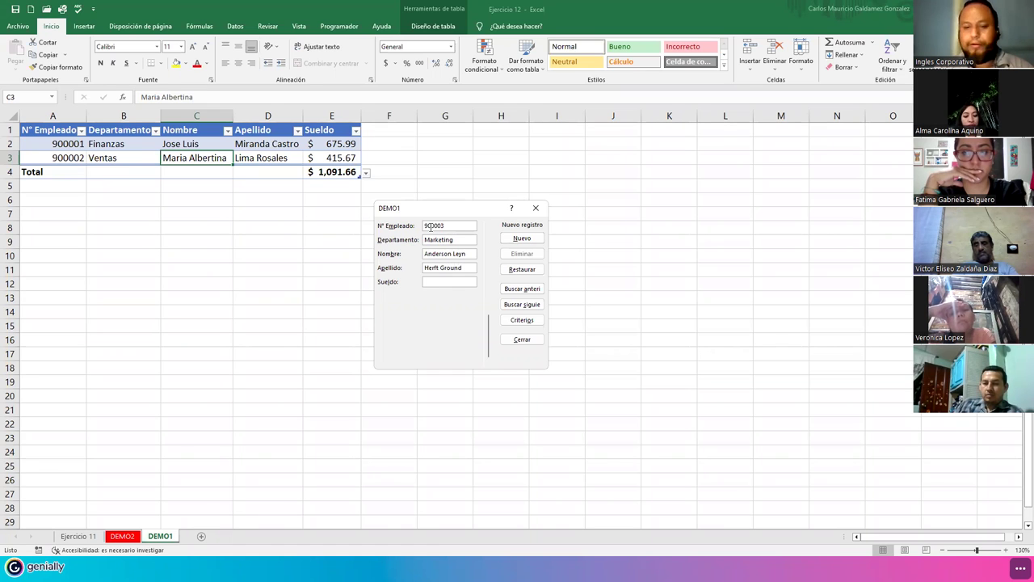
type("8")
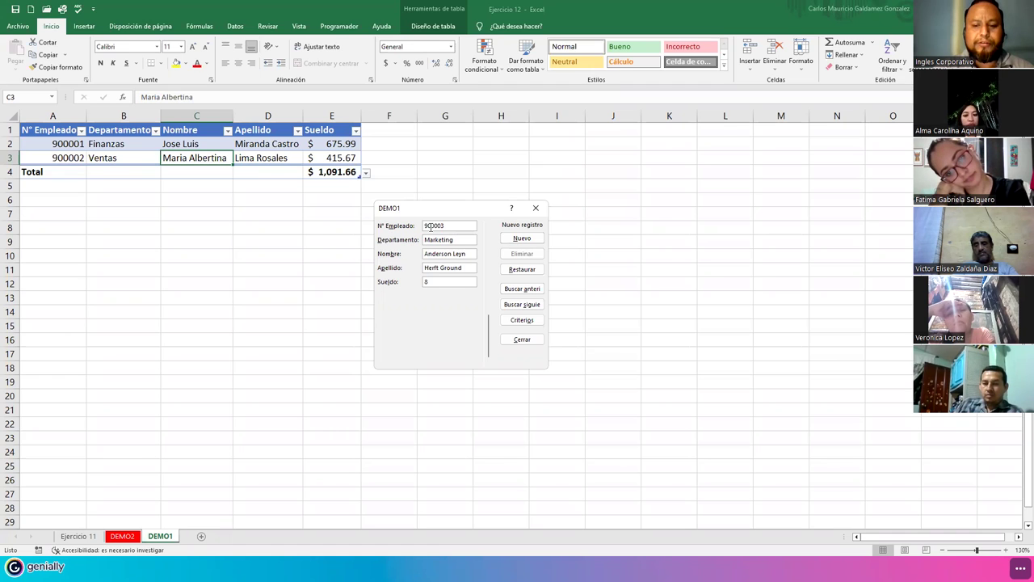
type("44.23")
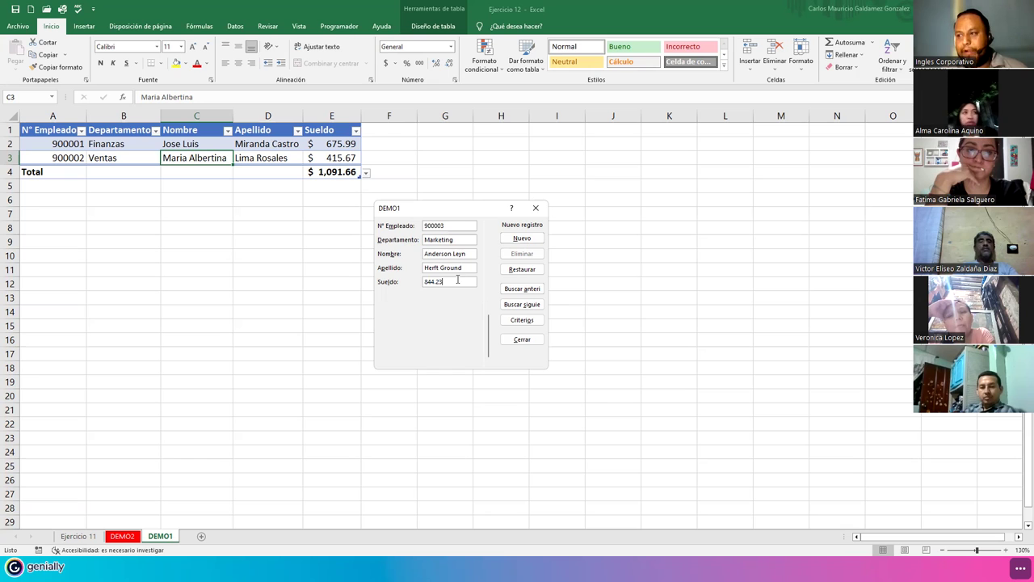
key("Return")
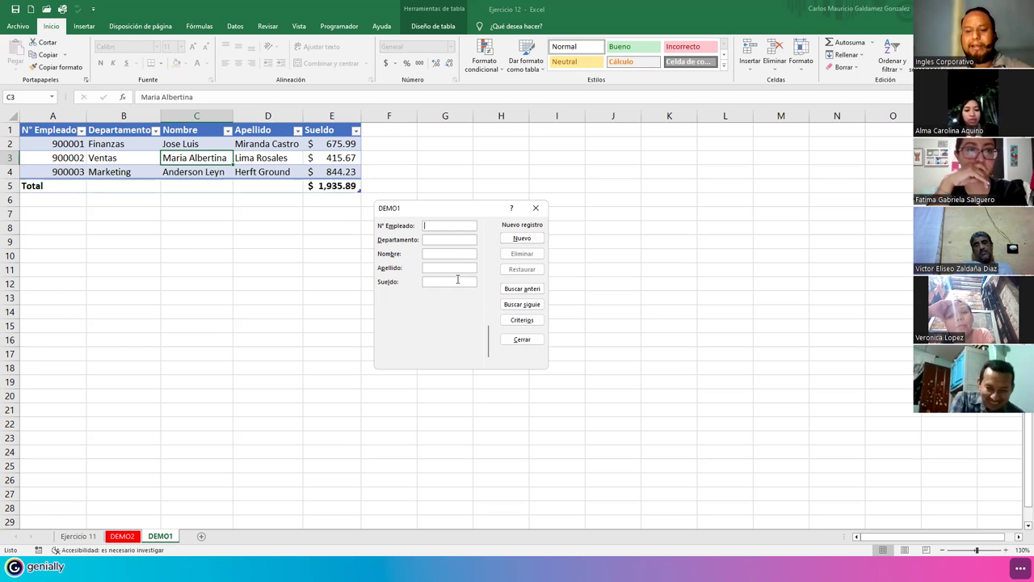
Add record 900004 in Securidad with the employee's name, surname and salary 560.78
type("900004")
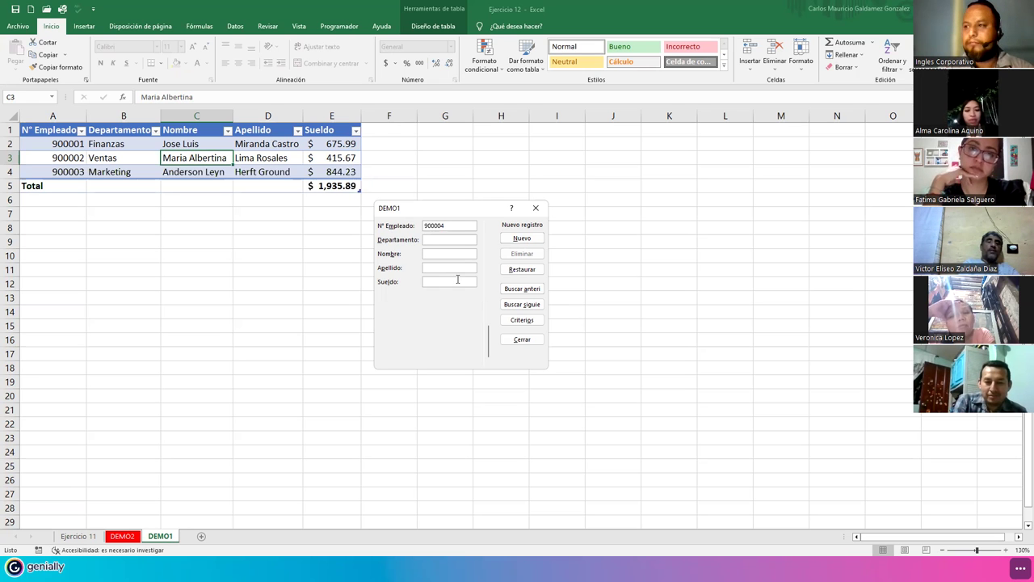
key("Tab")
type("Securidad")
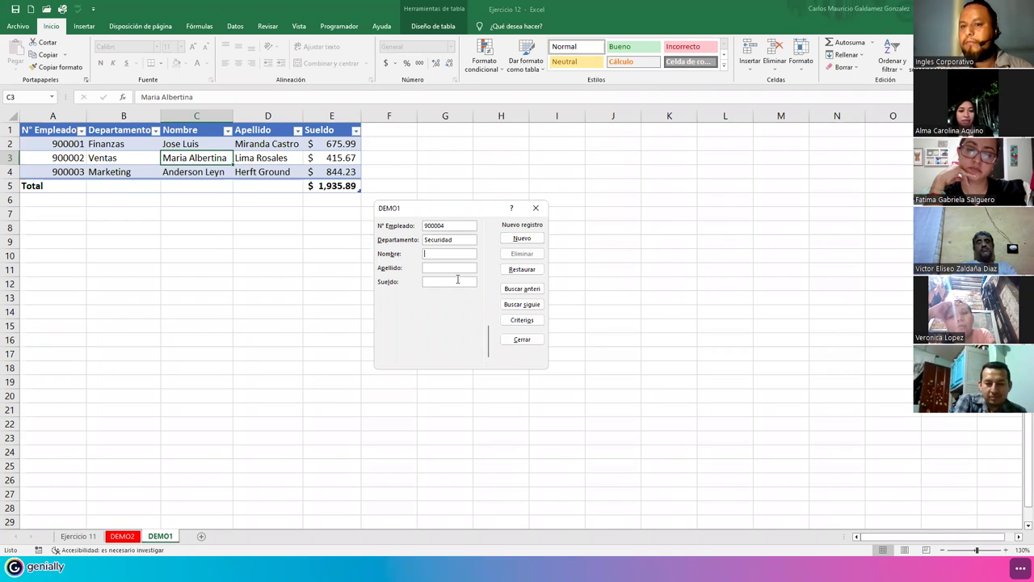
key("Tab")
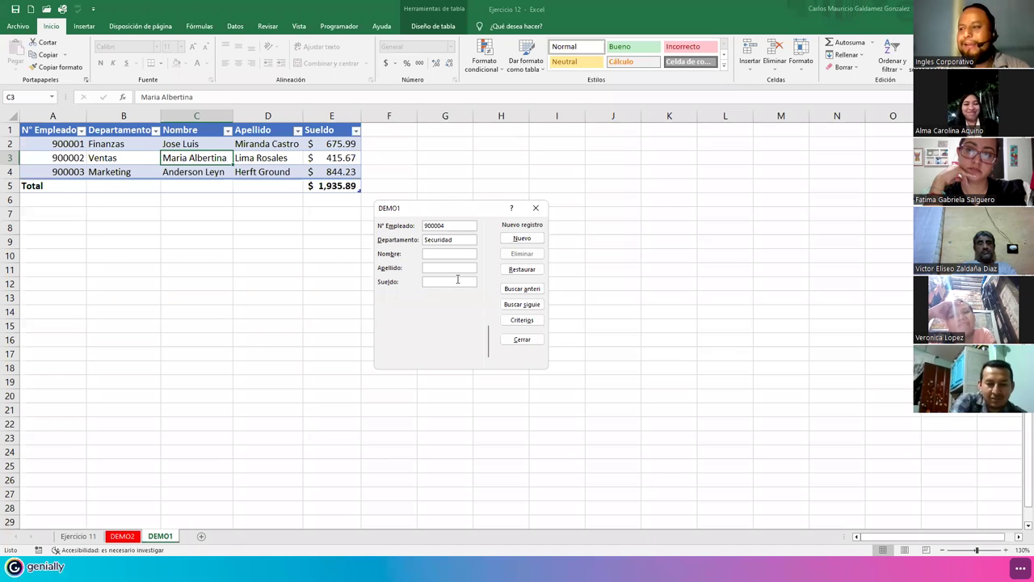
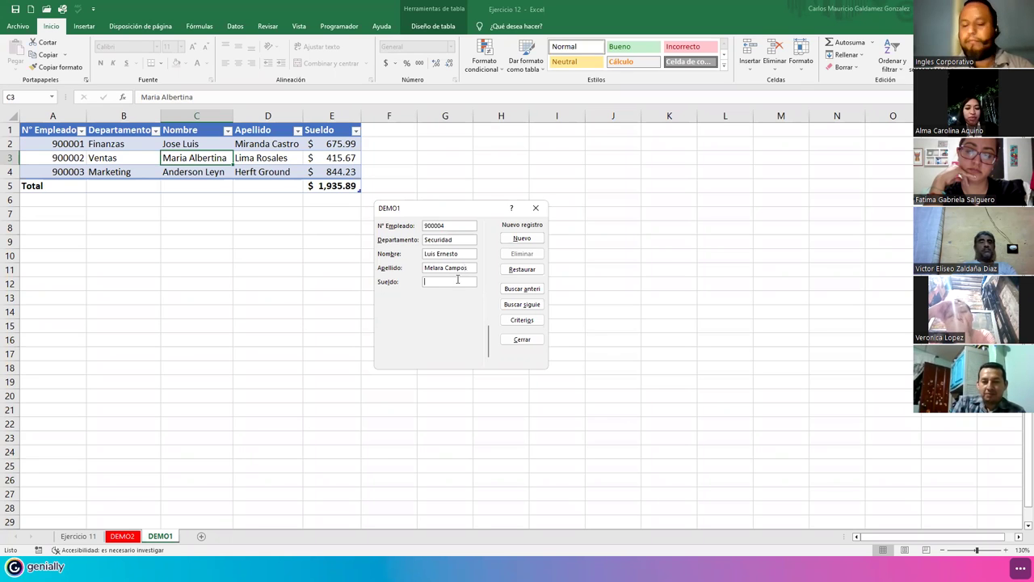
type("9")
type("60")
type(".78")
key("Return")
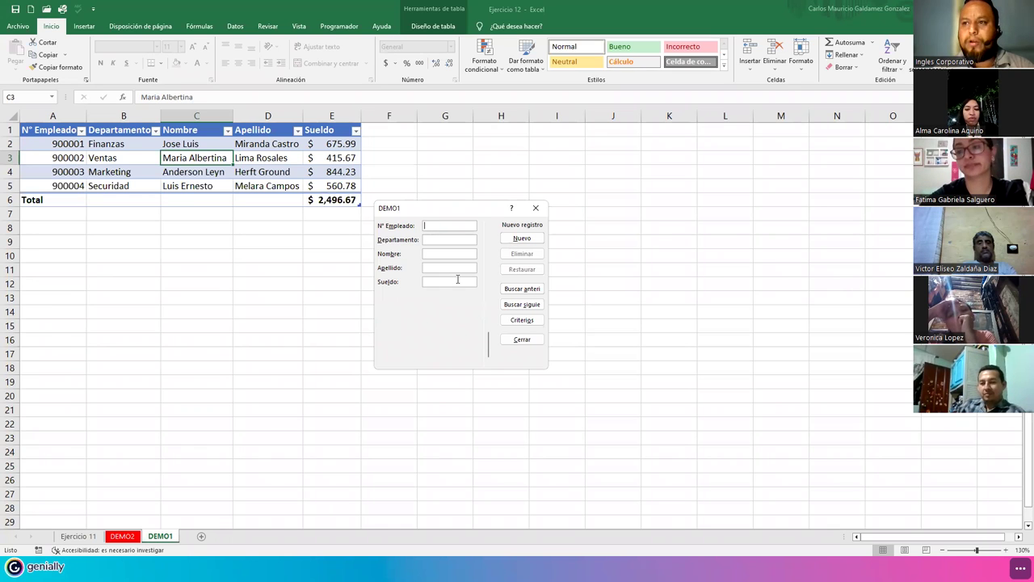
Add an Administración employee to the table through the data form, entering their number, name and surname
type("1009871")
key("Tab")
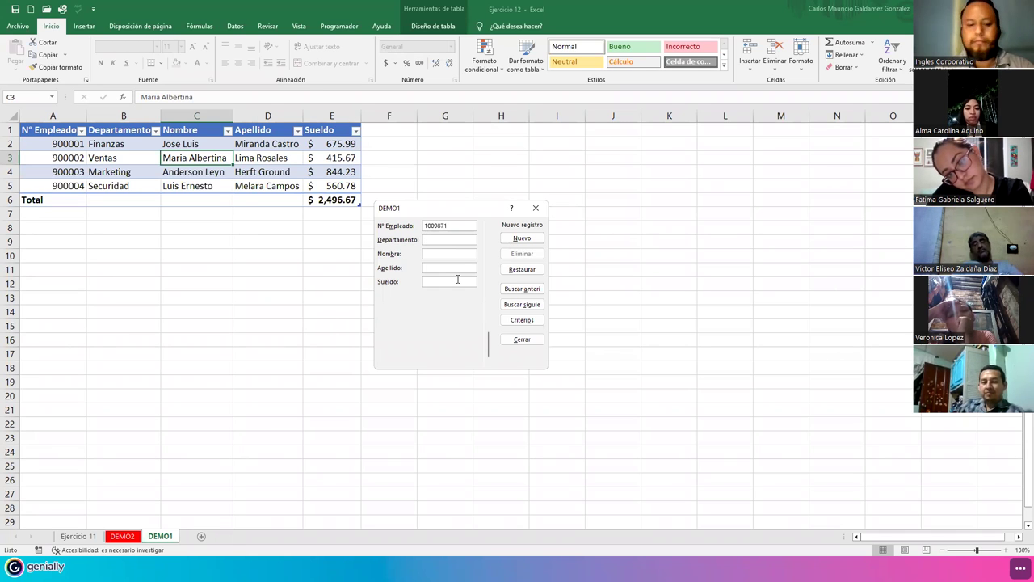
type("Administración")
key("Tab")
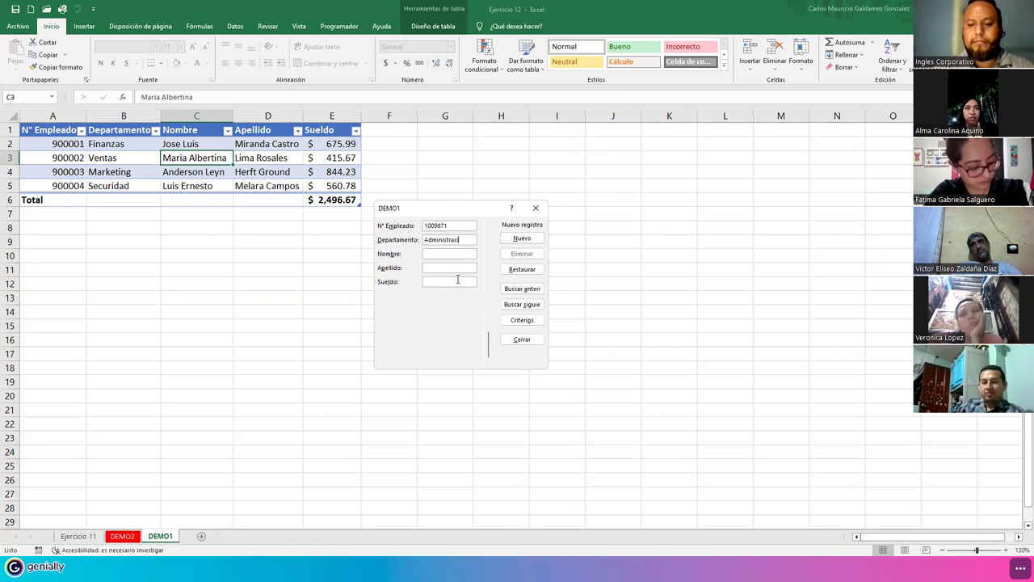
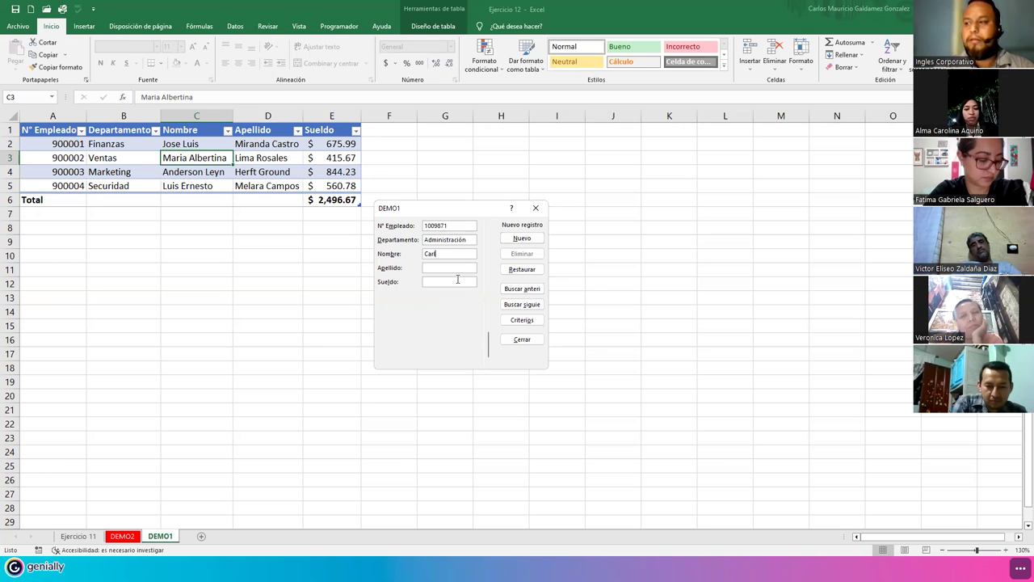
key("Tab")
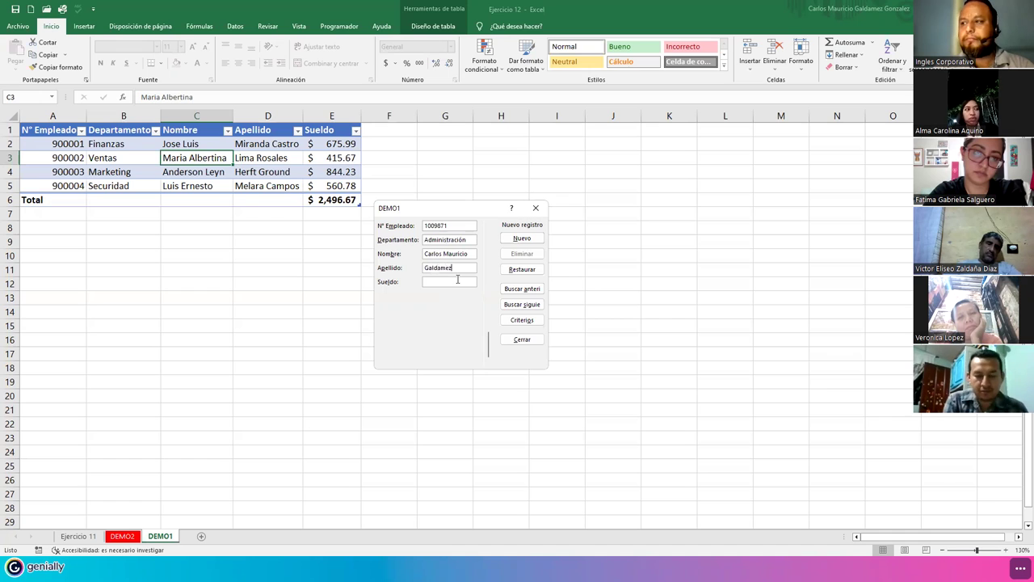
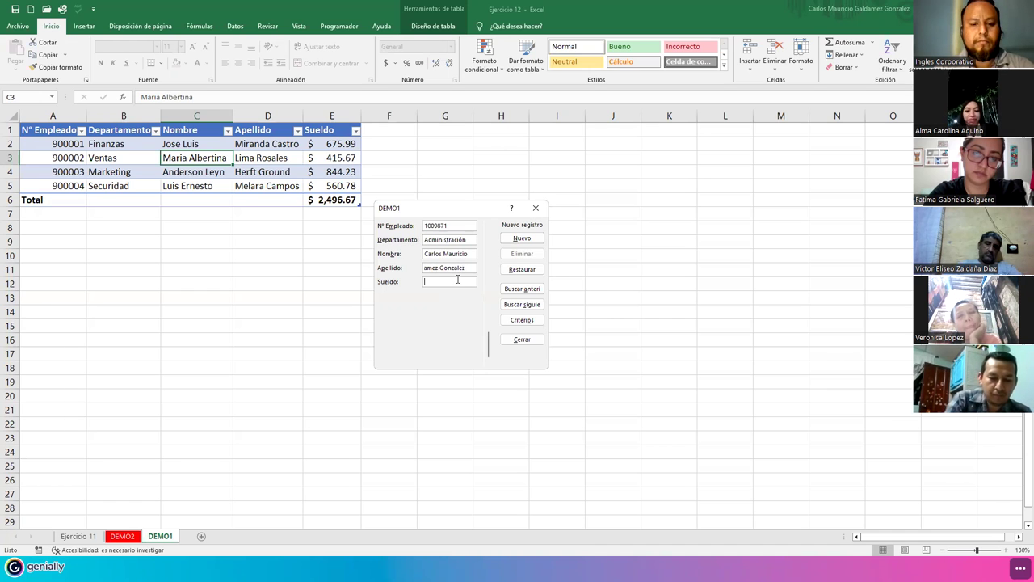
type("89.")
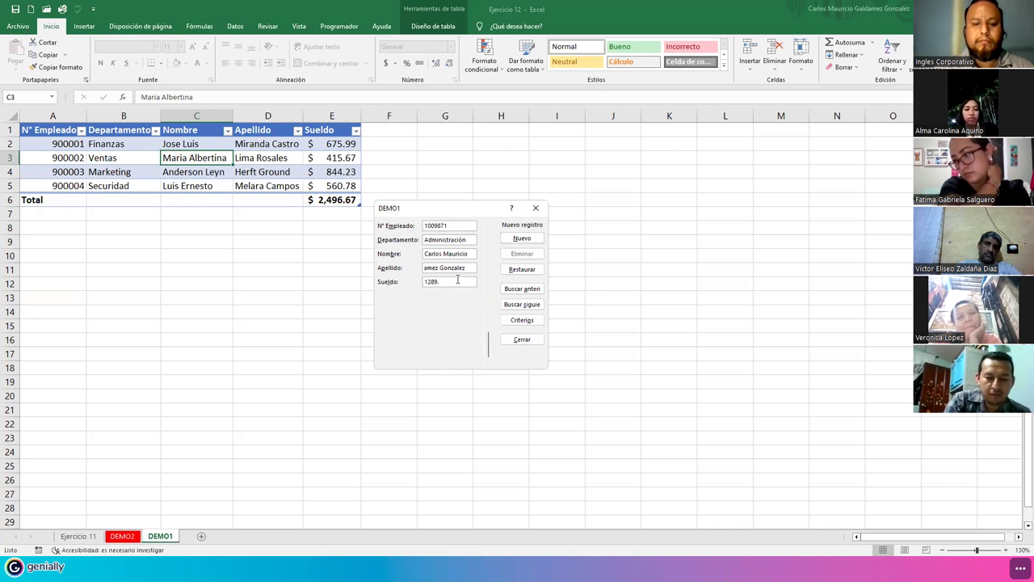
type("6")
key("Return")
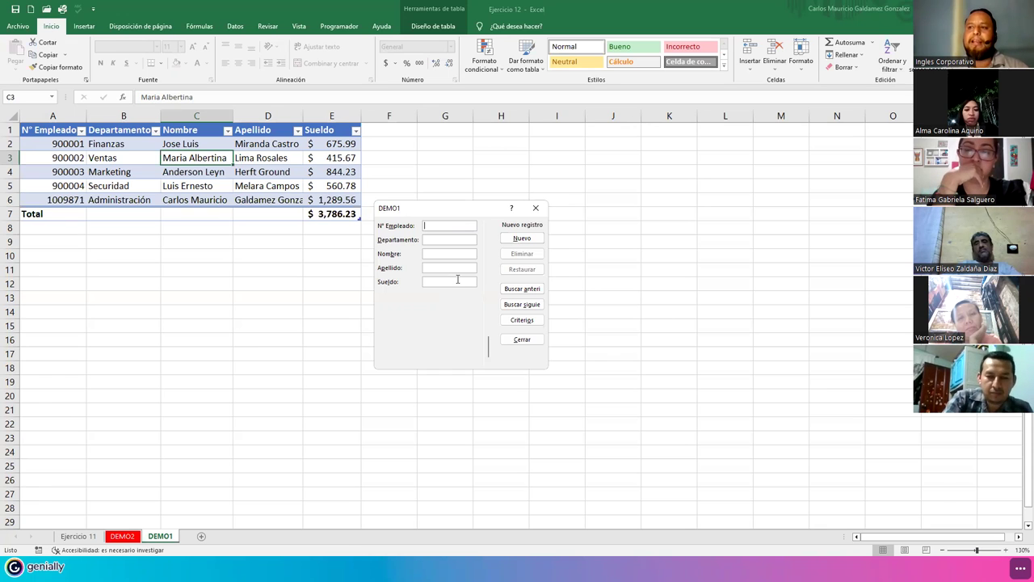
Close the data form and autofit columns A, B, D and E, widening E slightly
left_click(522, 341)
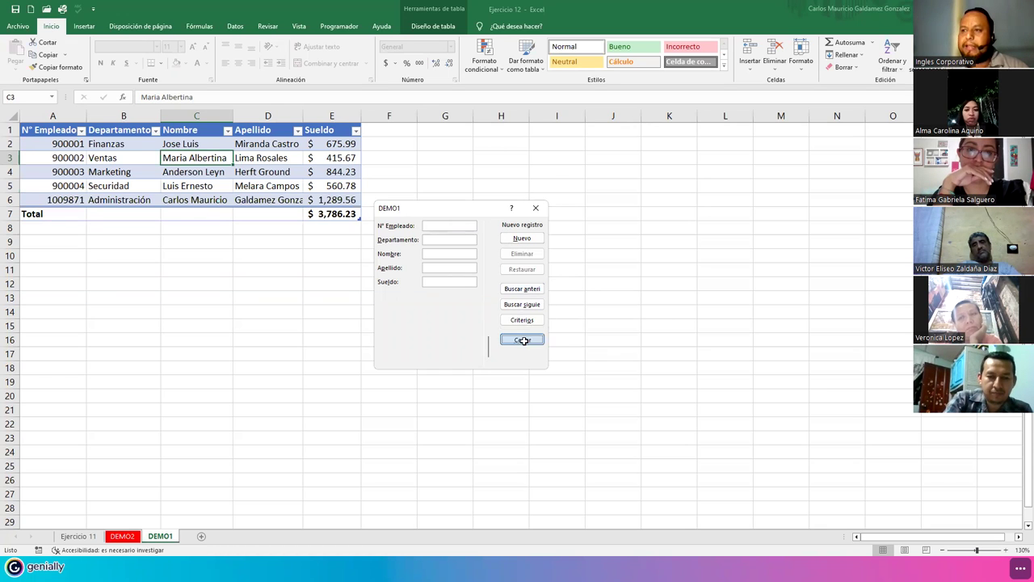
left_click(256, 169)
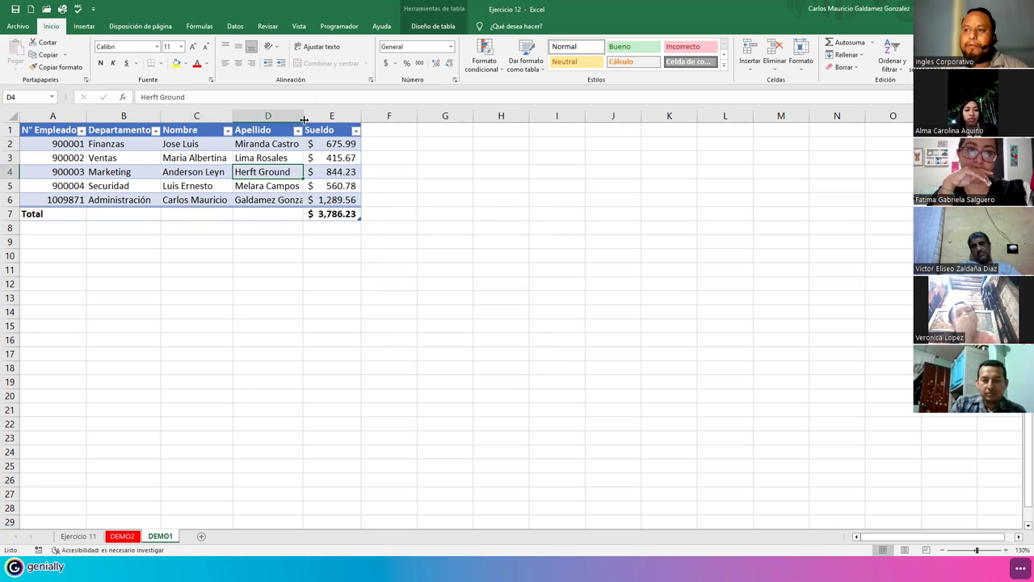
double_click(303, 116)
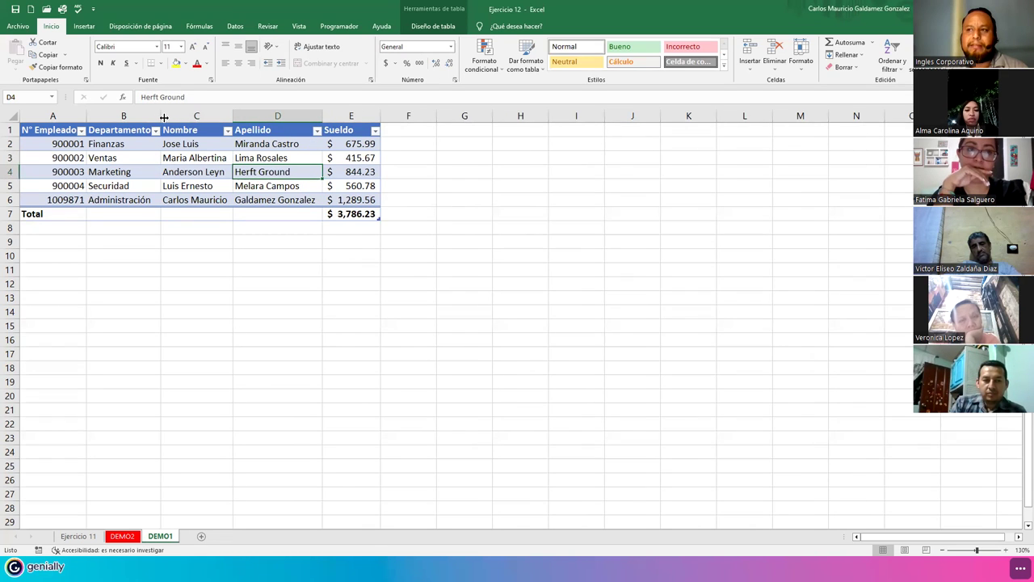
double_click(161, 116)
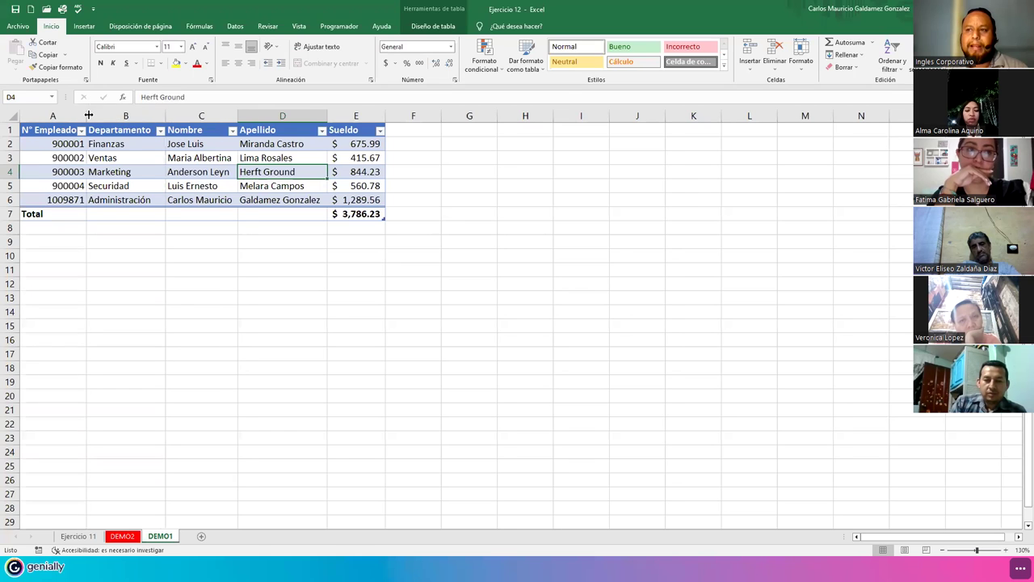
double_click(88, 115)
double_click(388, 119)
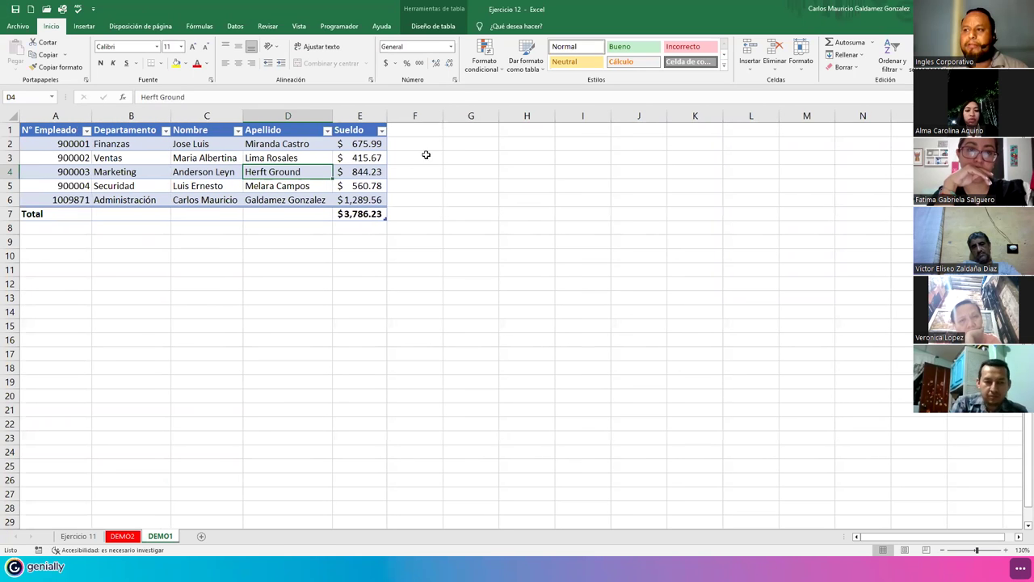
left_click_drag(399, 131, 403, 131)
Select the payroll table A1:E7, reopen the data form briefly, then close it again
left_click(279, 270)
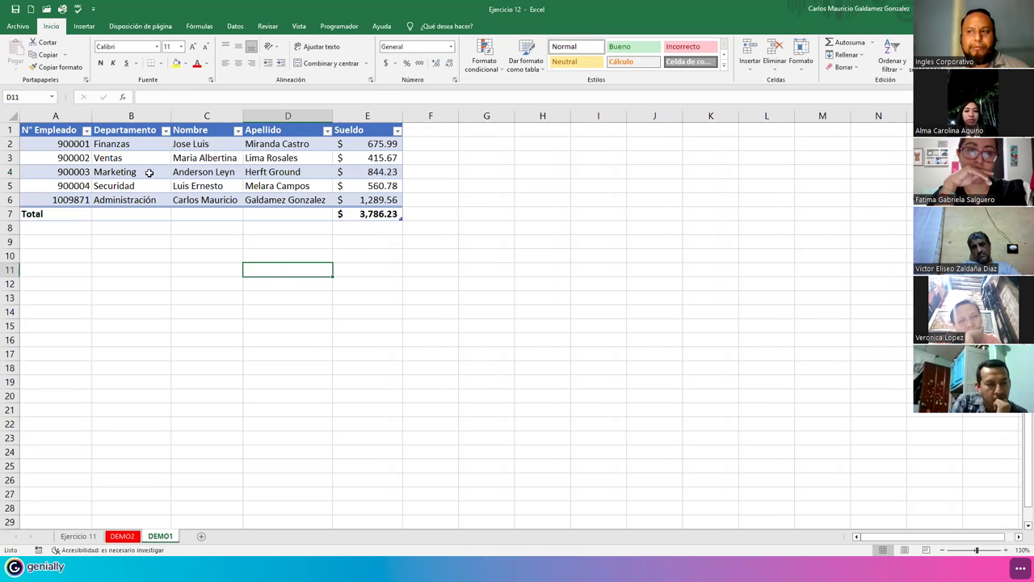
left_click_drag(44, 134, 353, 214)
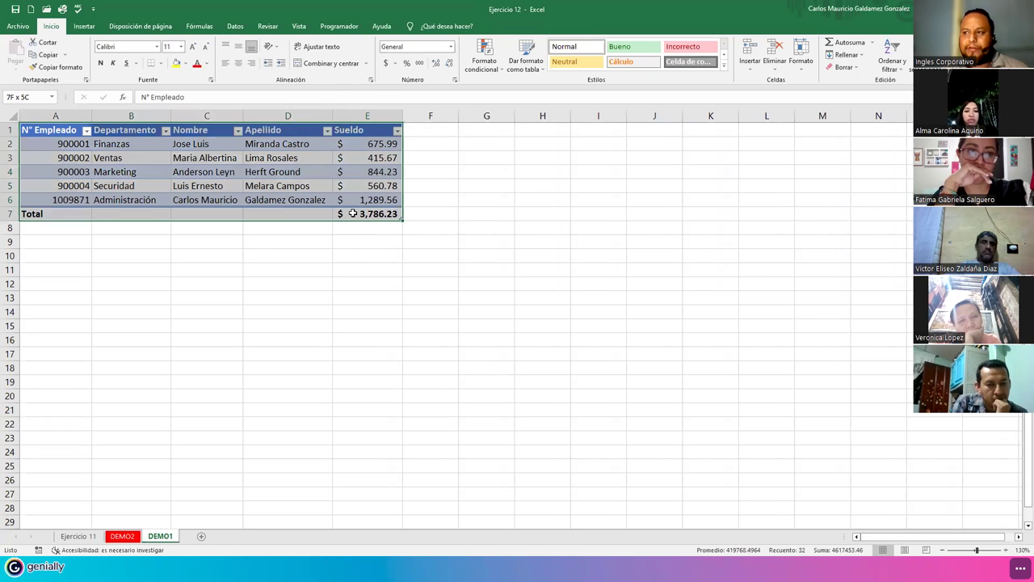
left_click(205, 188)
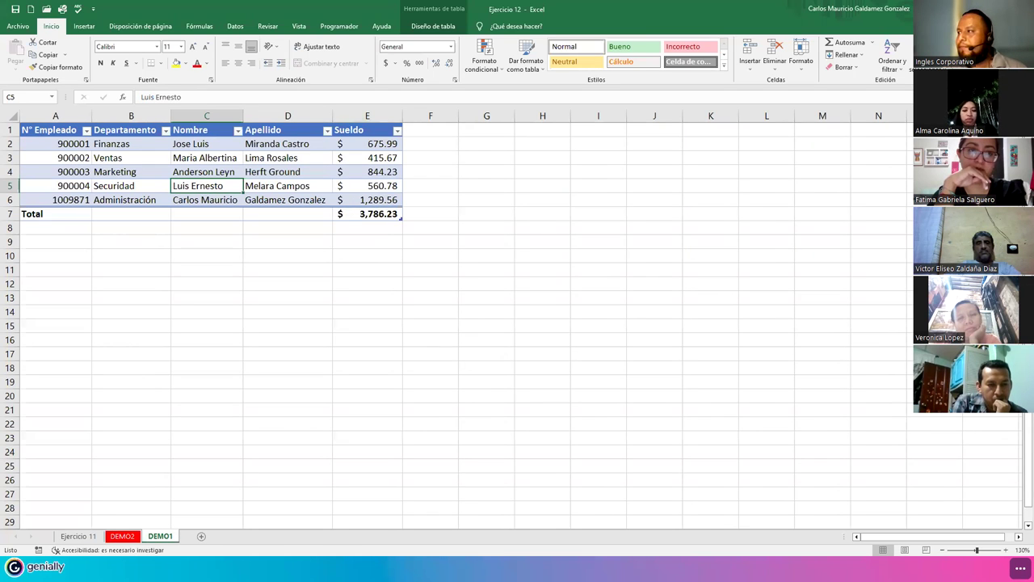
left_click(62, 9)
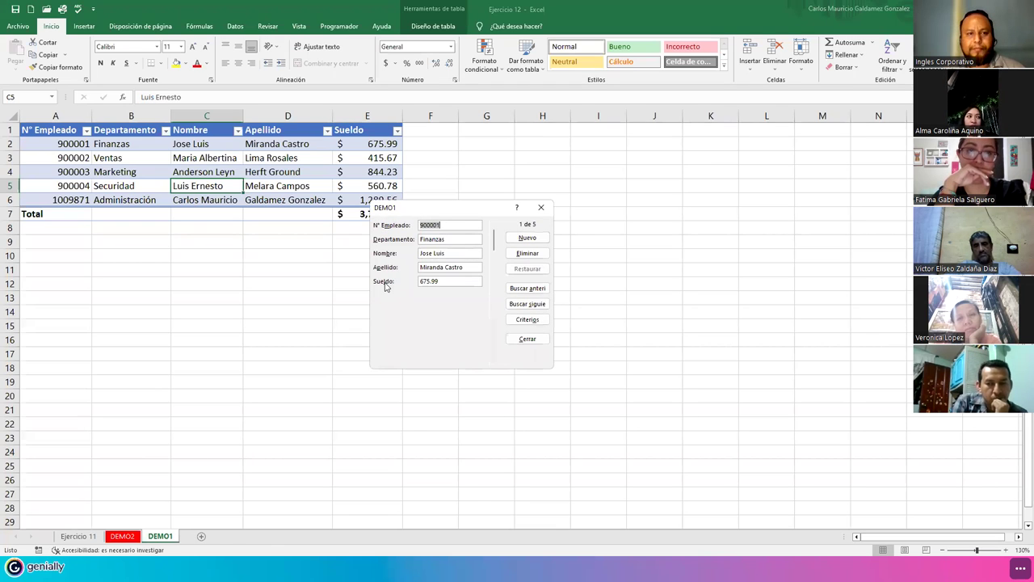
left_click(541, 207)
left_click(264, 355)
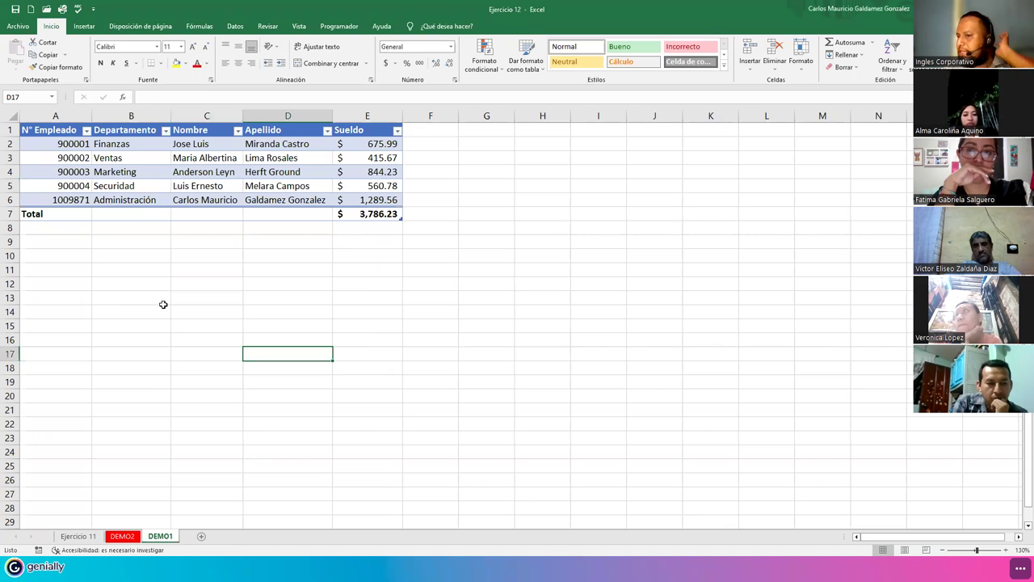
left_click(64, 300)
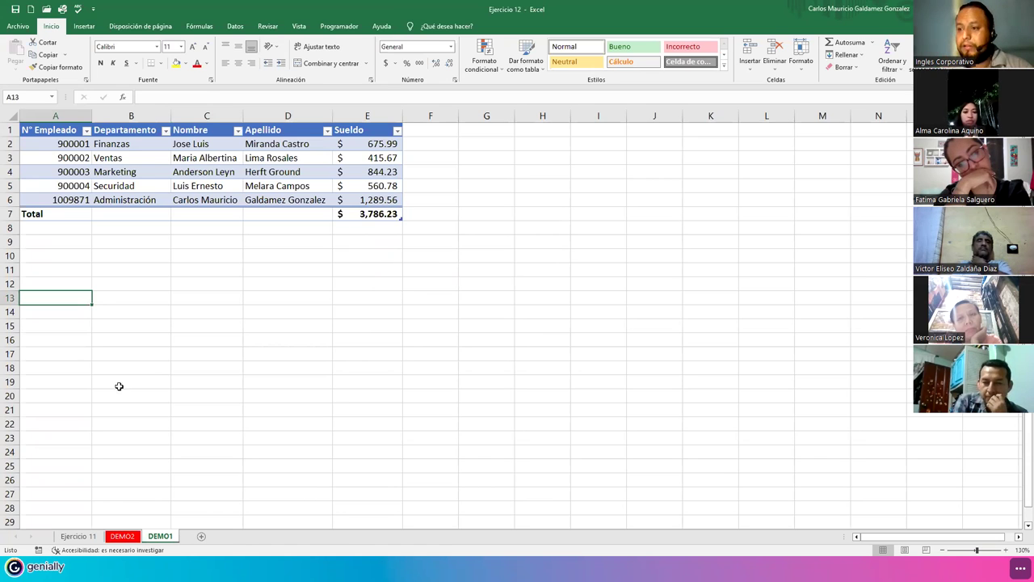
Type headers DNI, Departamento, Nombre, Apellido and Sueldo across row 17 from A17
left_click(33, 354)
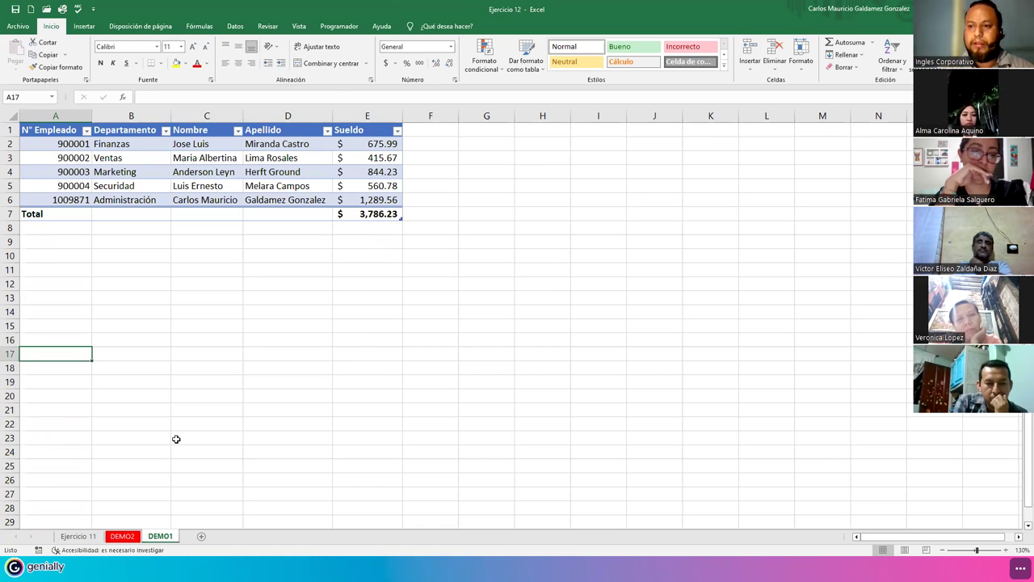
type("D")
type("DNI")
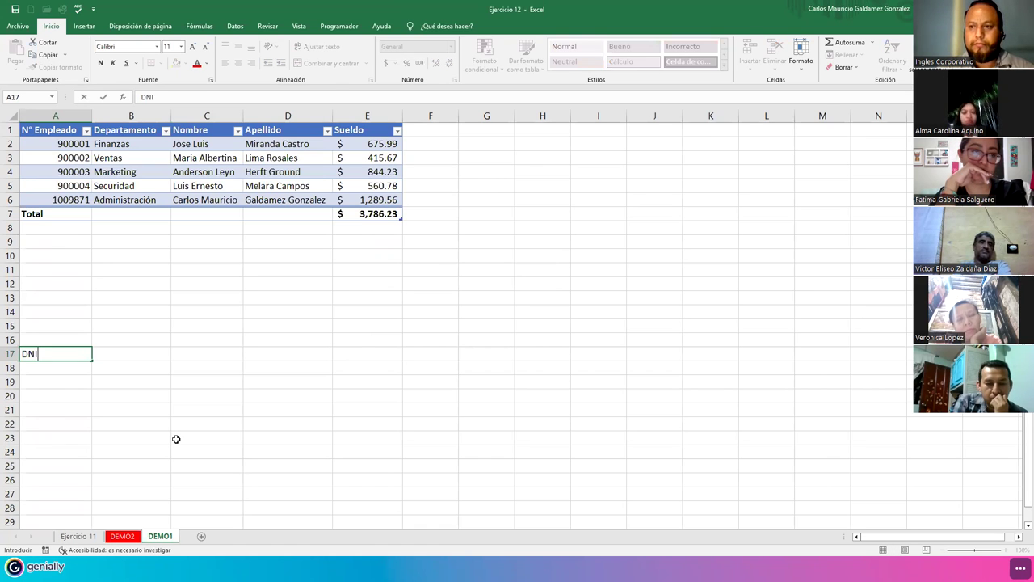
key("Tab")
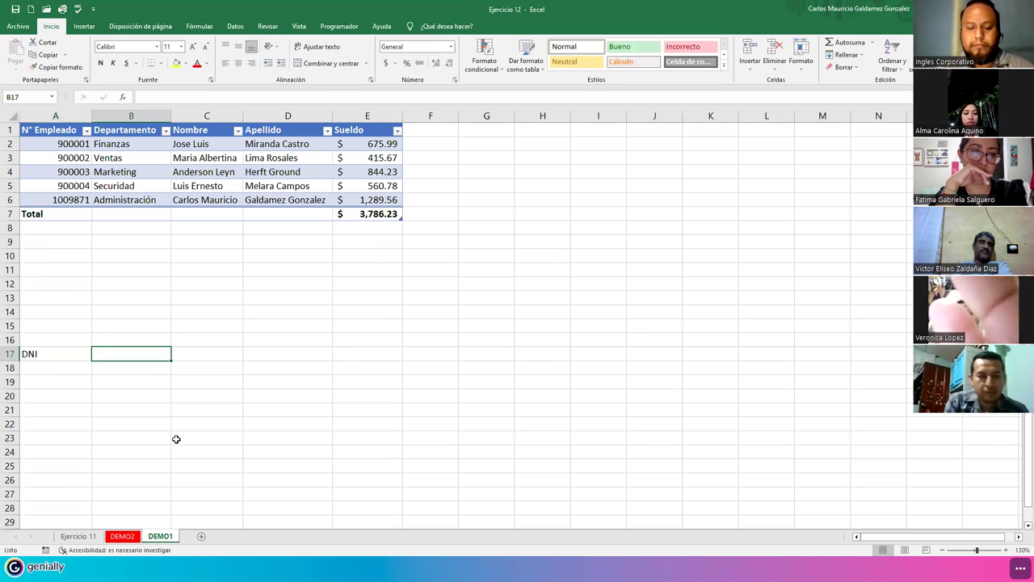
type("Departamen")
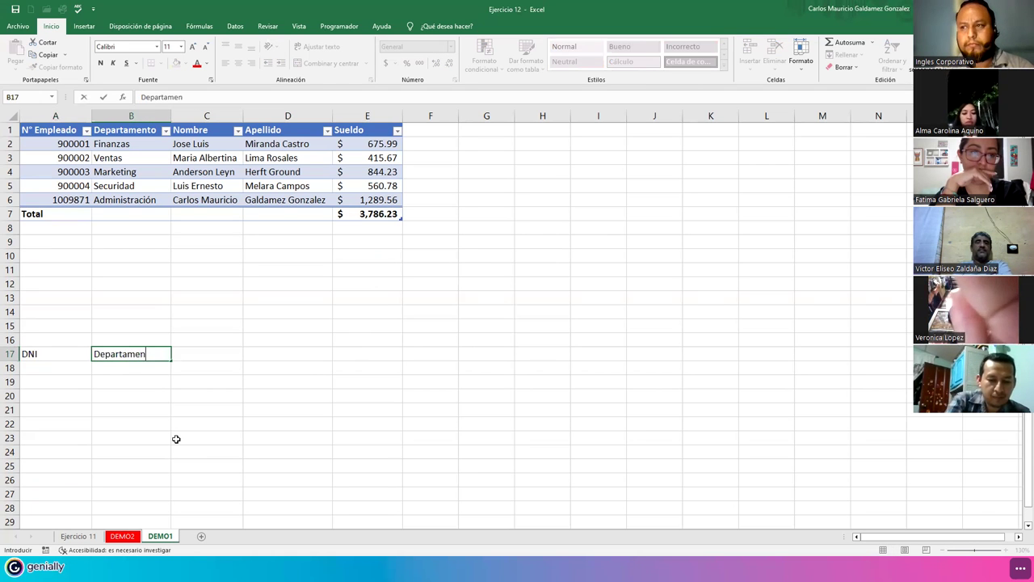
type("to")
key("Tab")
type("Nombre")
key("Tab")
type("Apellido")
key("Tab")
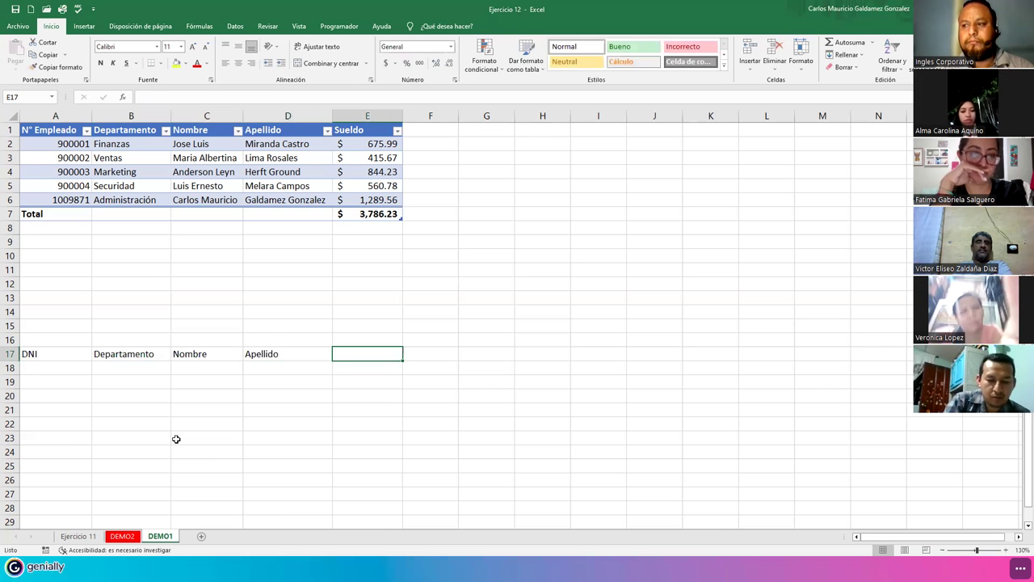
type("Sueldo")
key("Tab")
Continue the headers with ISSS, AFP, RENTA, DESC and Sueldo Neto in J17
type("ISSS")
key("Tab")
type("AFP")
key("Tab")
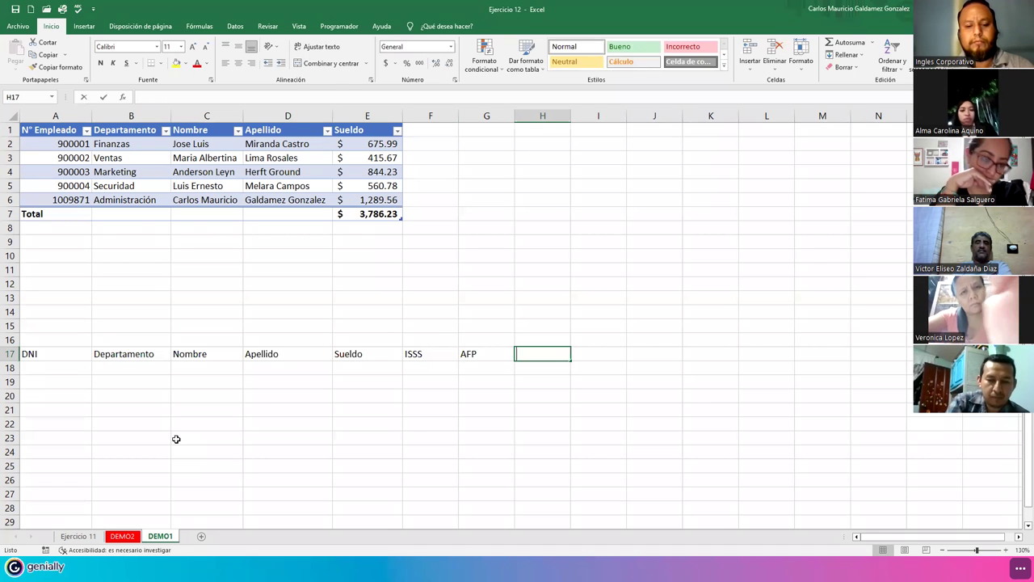
type("RENTA")
key("Tab")
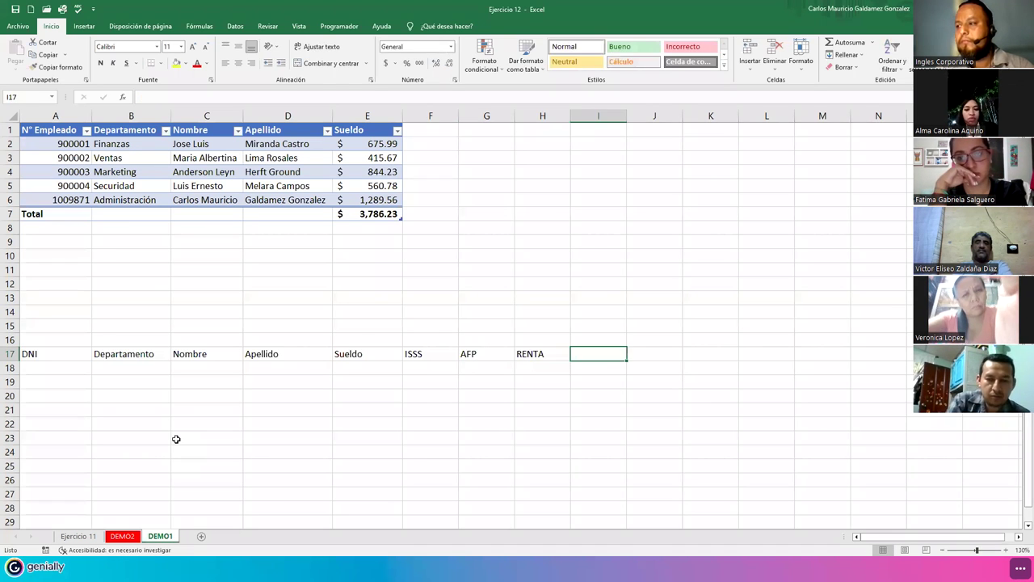
type("SUEN")
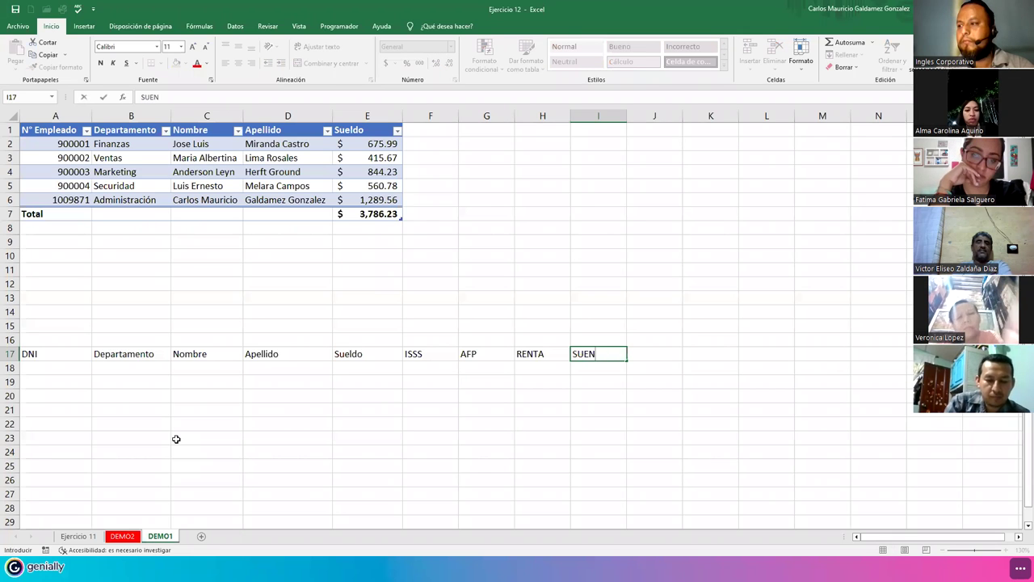
type("I")
key("BackSpace")
type("DESC")
key("Tab")
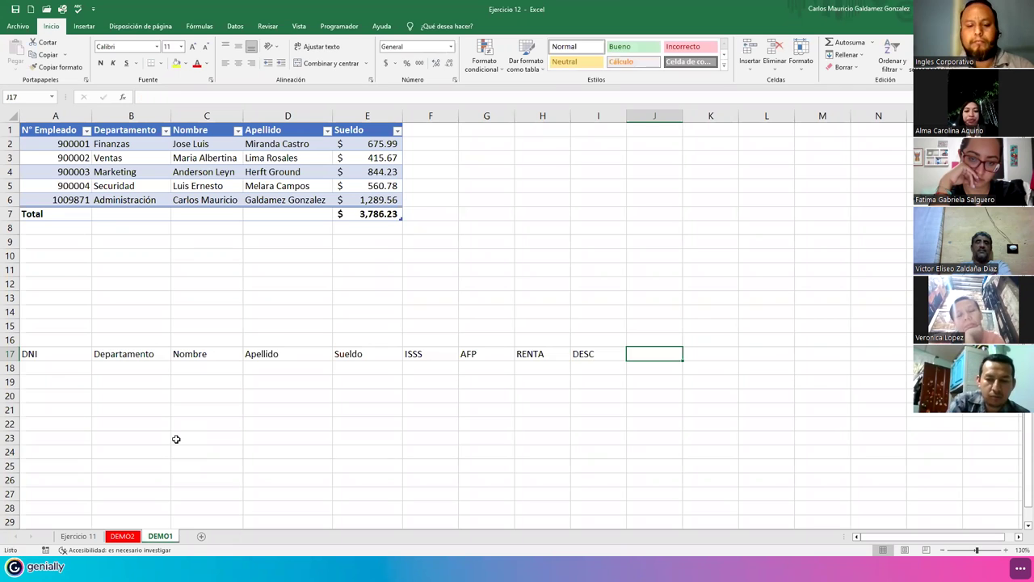
type("SUeldo Neto")
key("Return")
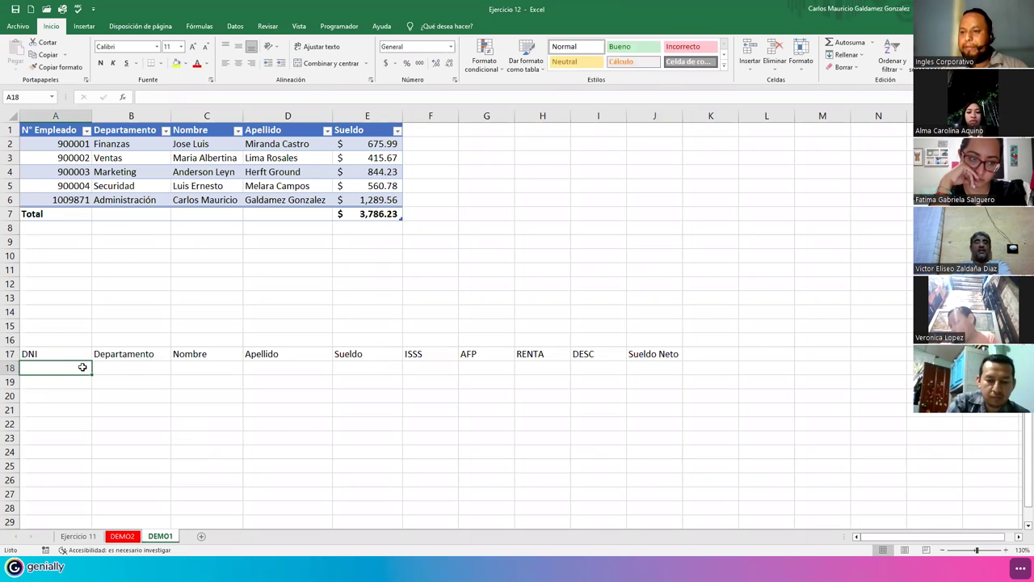
Select the header row A17:J17, then go to cell F18
left_click(57, 355)
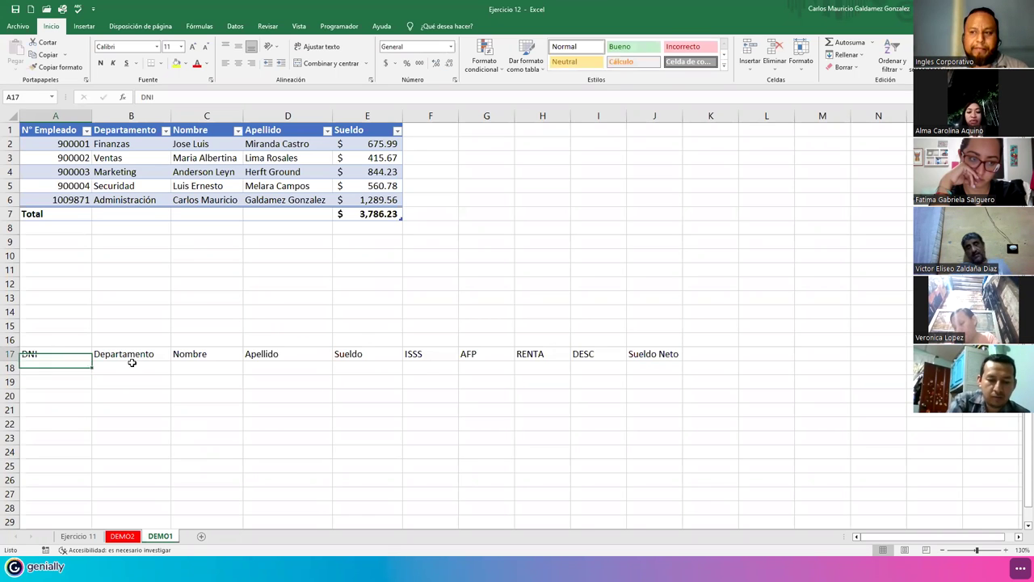
left_click_drag(132, 363, 661, 354)
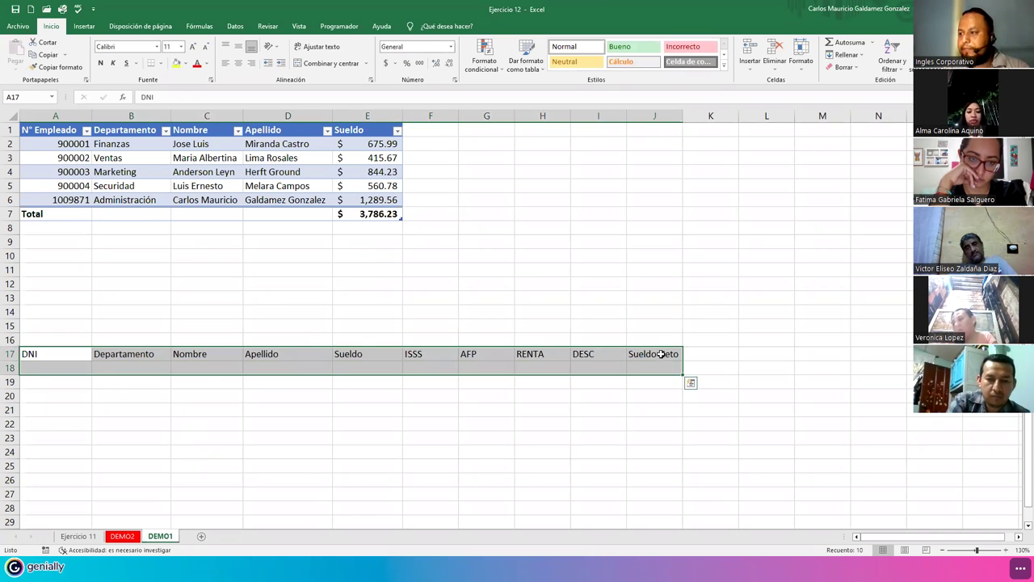
left_click(661, 354)
left_click_drag(67, 355, 687, 360)
left_click(412, 368)
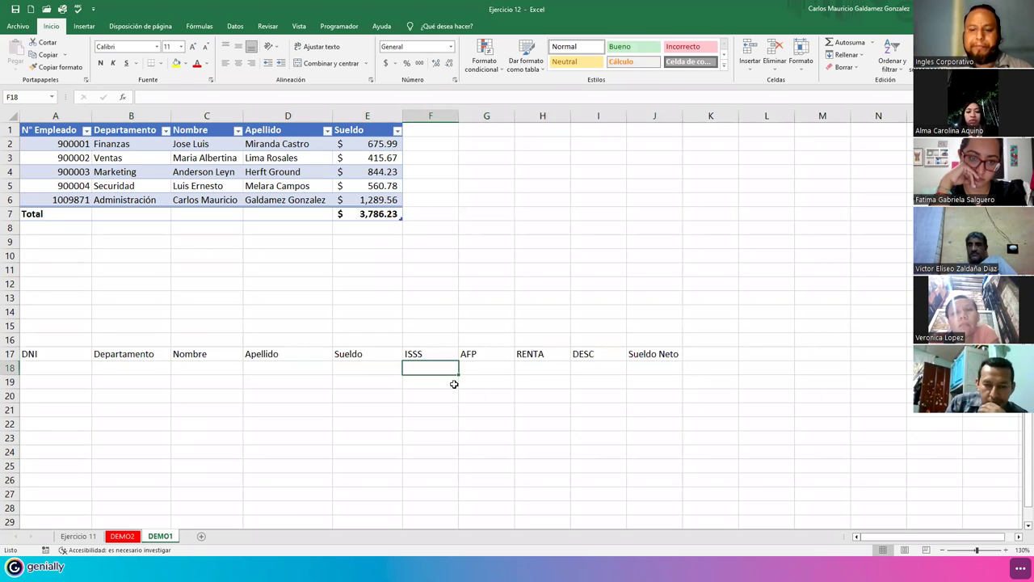
Enter the ISSS formula =E18*3% in F18
type("=")
key("Left")
type("*3%")
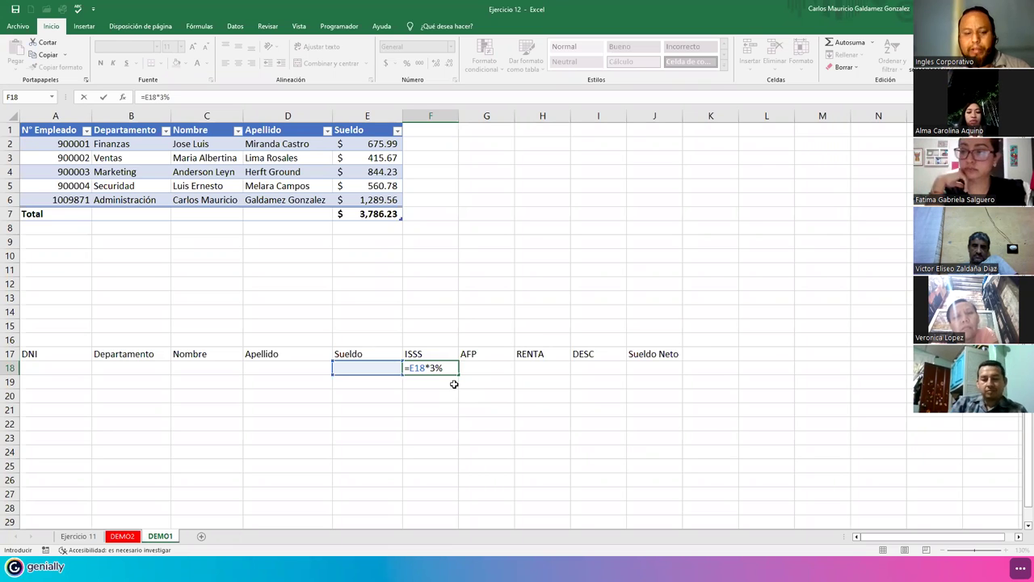
key("Tab")
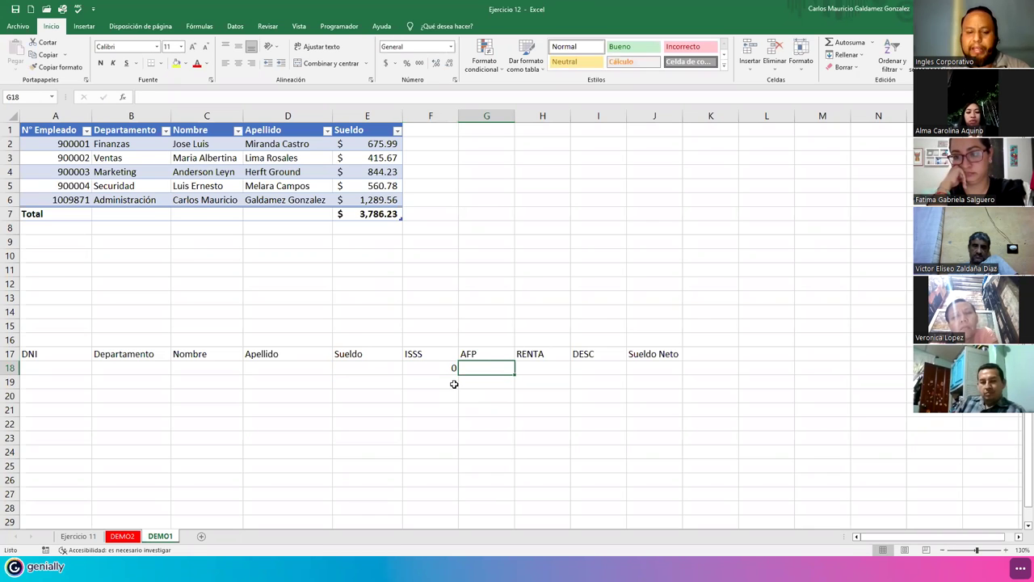
Enter the AFP formula =E18*7.2% in G18
type("=")
key("Left")
key("Left")
key("Left")
key("Right")
type("*")
key("Left")
key("Right")
key("BackSpace")
key("BackSpace")
key("BackSpace")
type("7.")
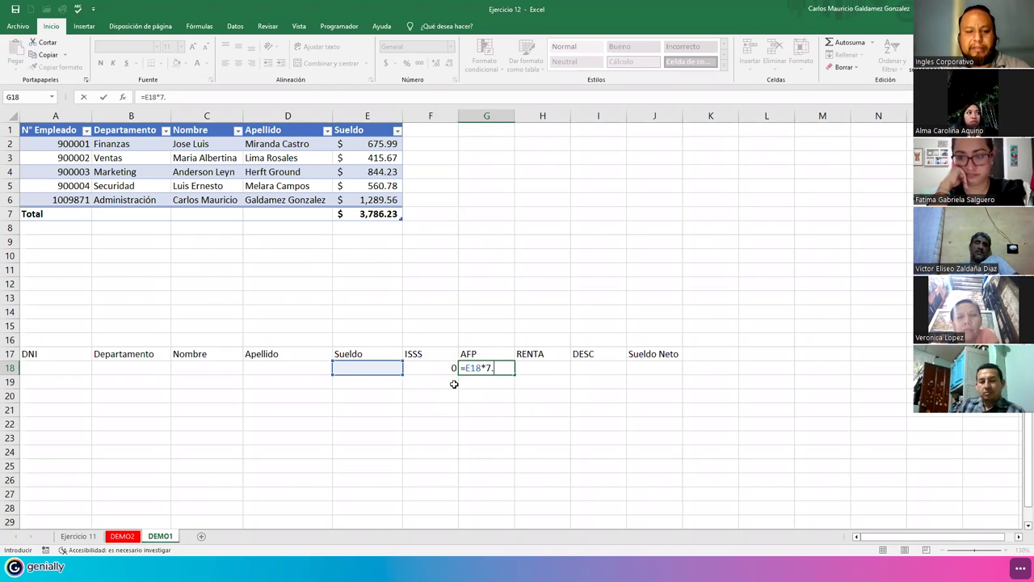
type("2")
type("%")
key("Tab")
type("=")
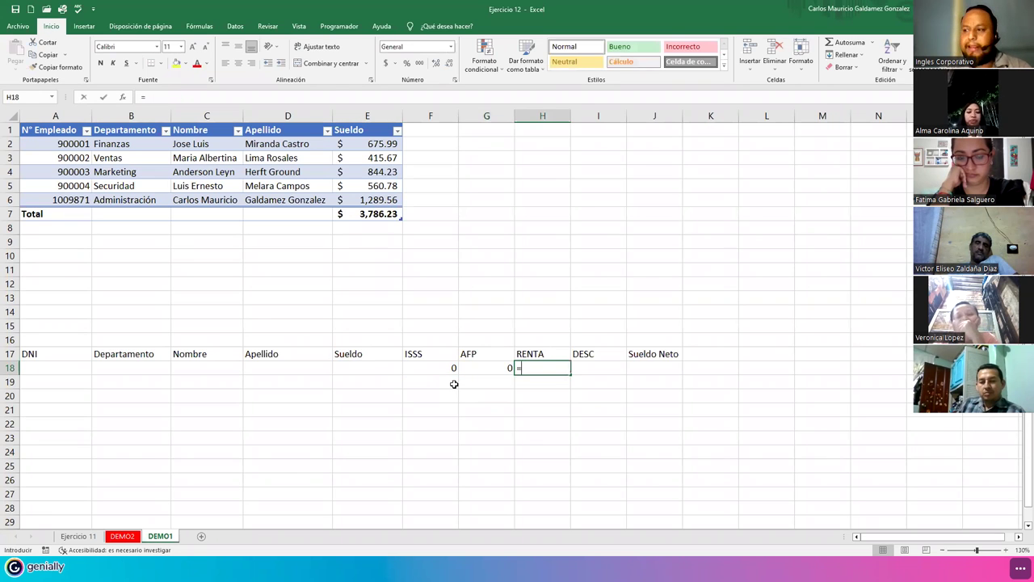
Enter the RENTA formula =SI(E18>=400;E18*10%;0) in H18
key("Left")
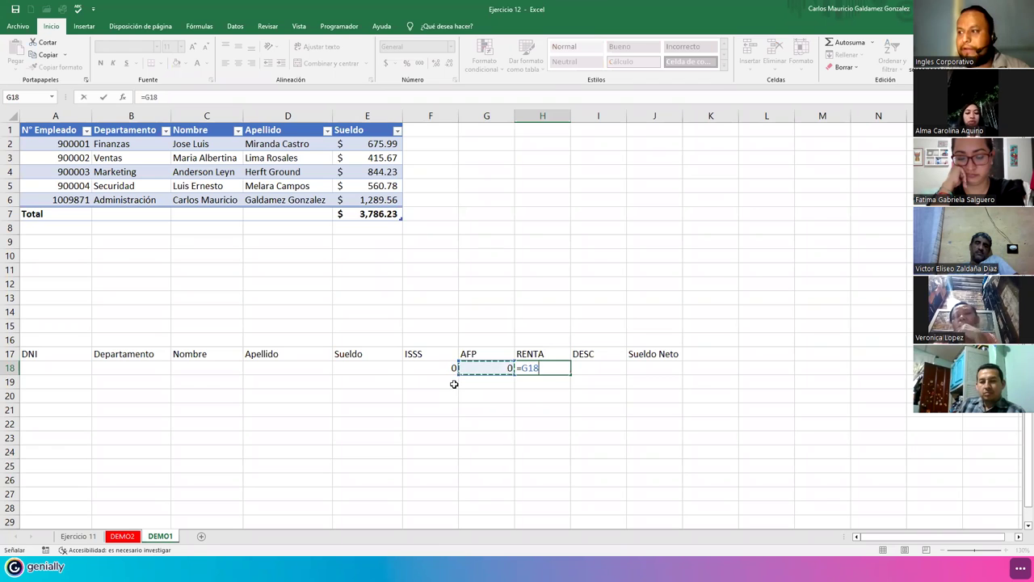
key("Left")
key("Right")
key("BackSpace")
type("si(")
key("Left")
key("Left")
key("Left")
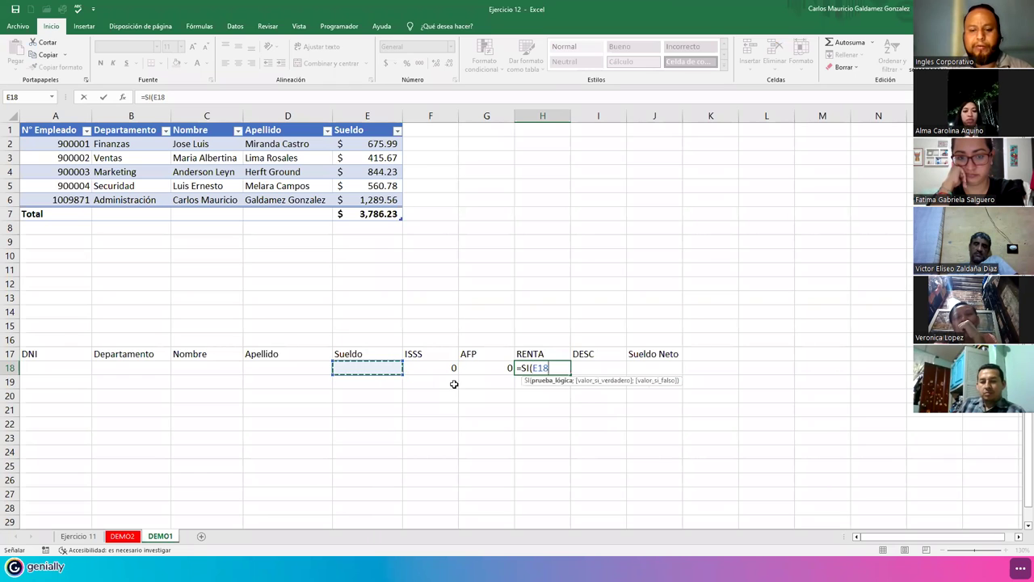
type(">=")
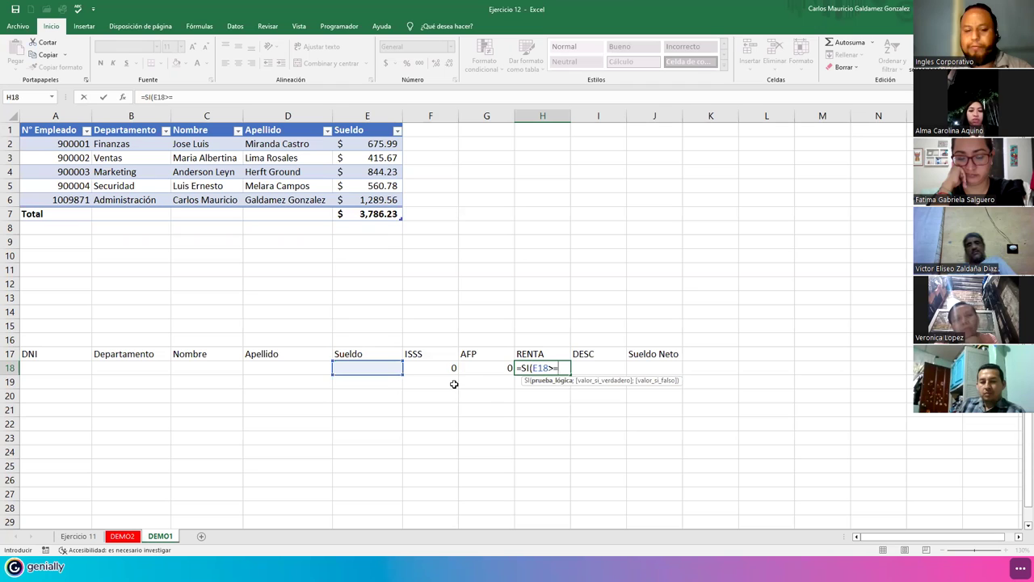
type("400;")
key("Left")
key("Left")
key("Left")
type("*10%;0")
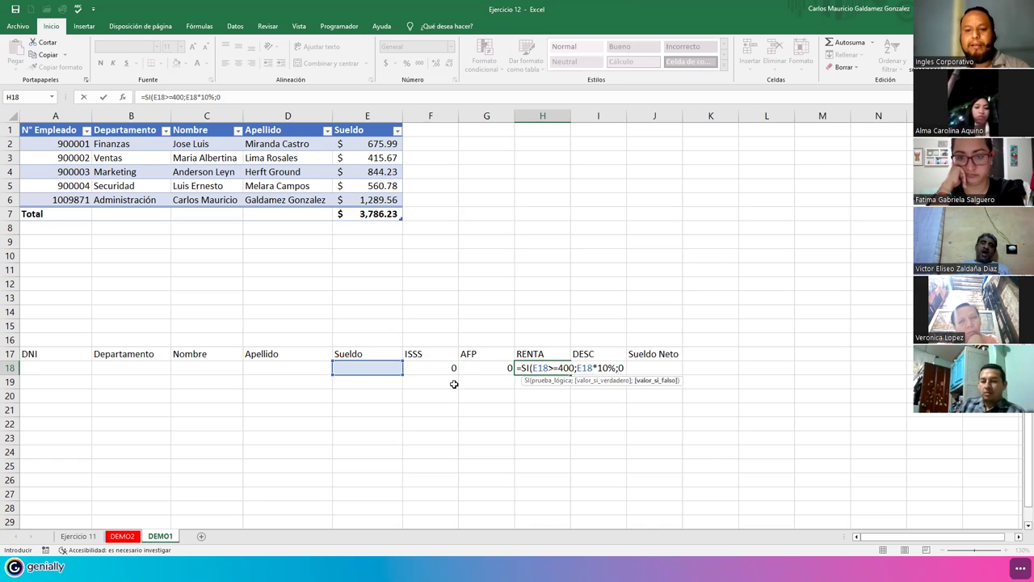
type(")")
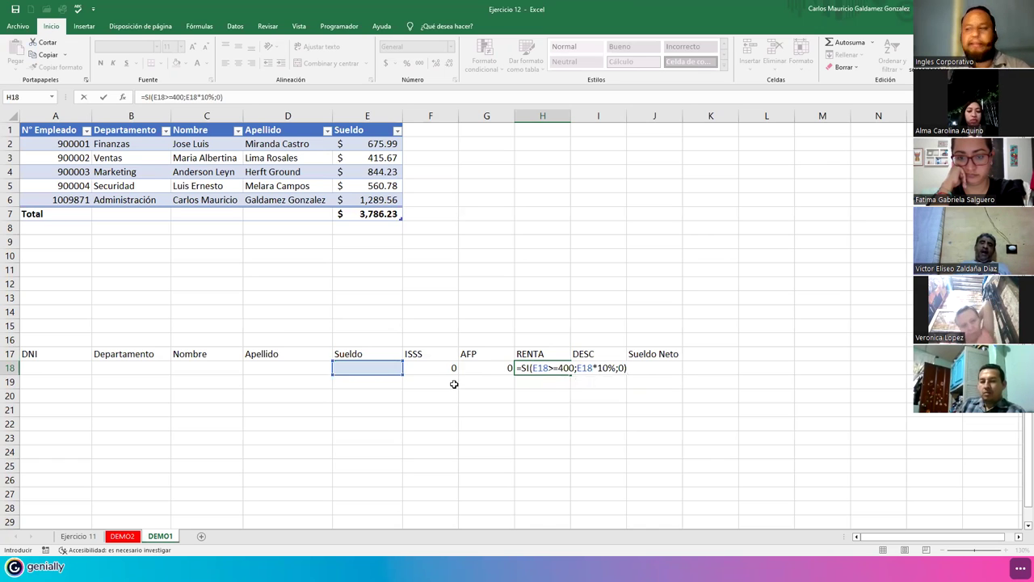
key("Tab")
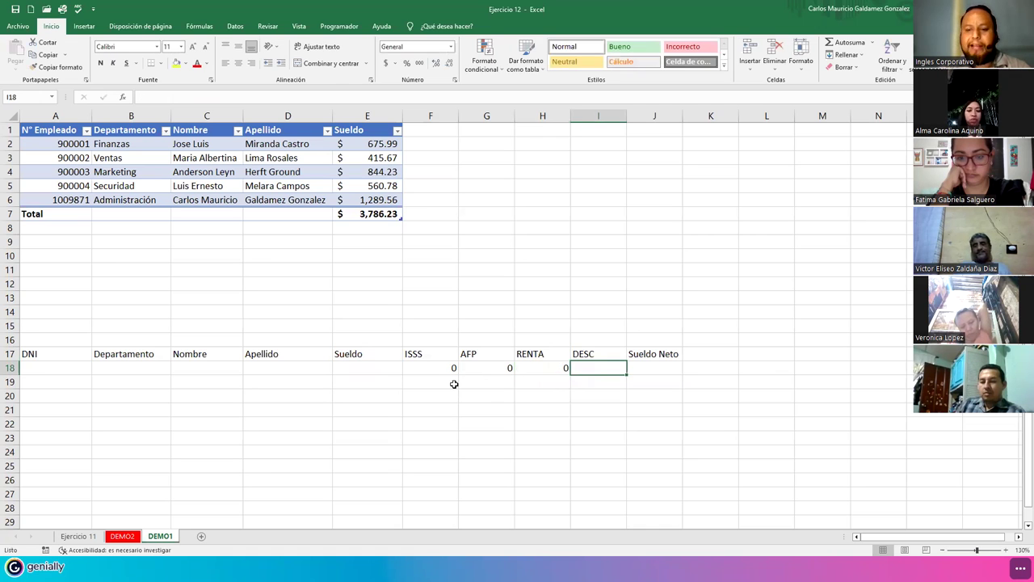
Enter the DESC total =SUMA(F18:H18) in I18
type("=")
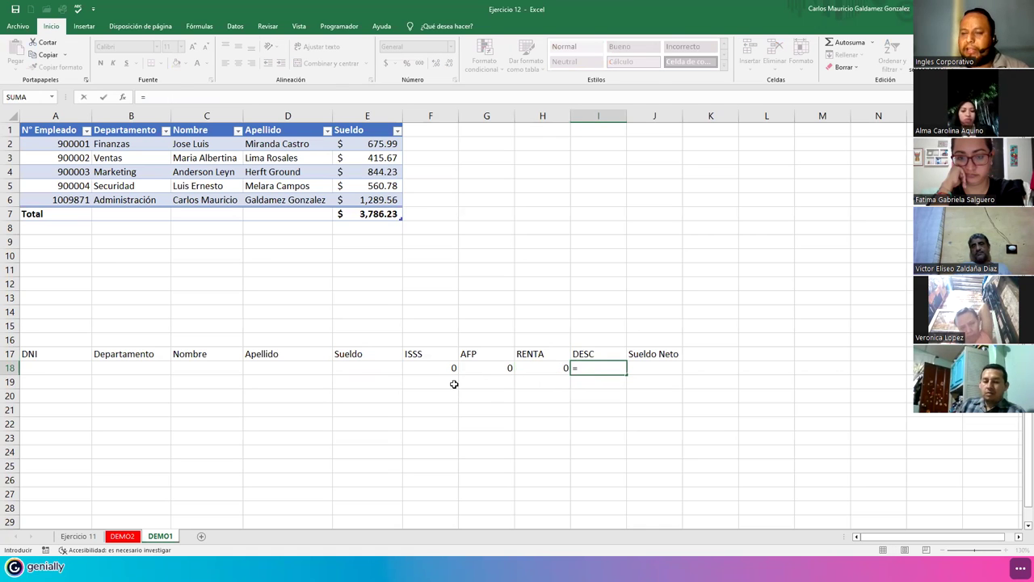
type("suma")
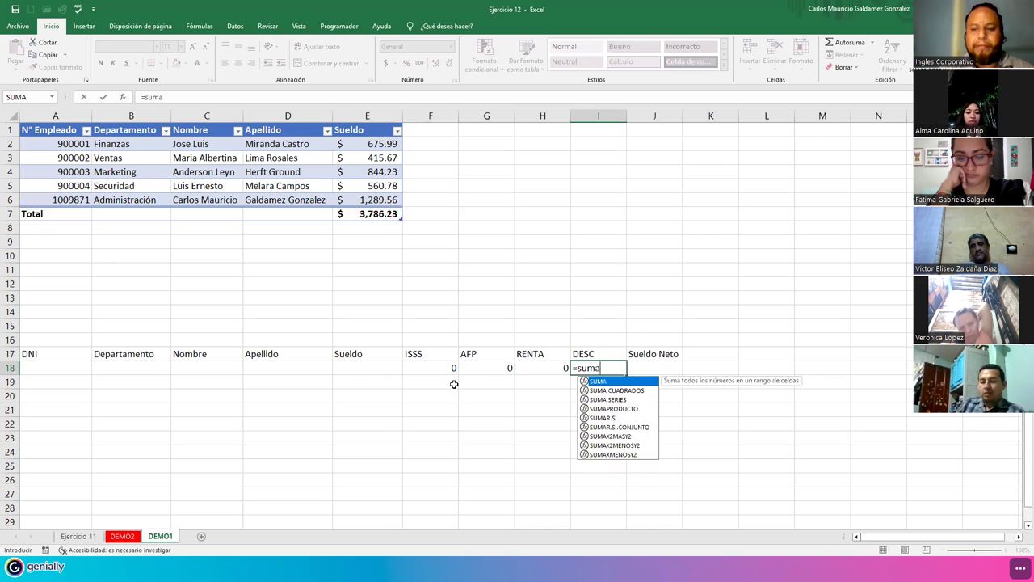
type("(")
left_click_drag(442, 372, 529, 367)
type(")")
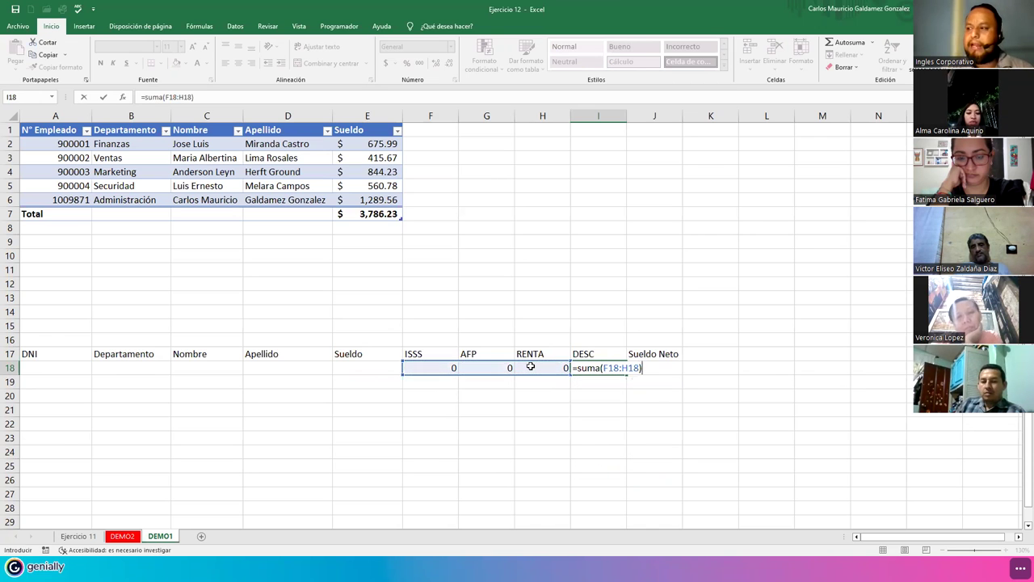
key("Return")
Enter the Sueldo Neto formula, Sueldo minus DESC, in J18
key("Up")
key("Right")
key("Right")
key("Right")
key("Right")
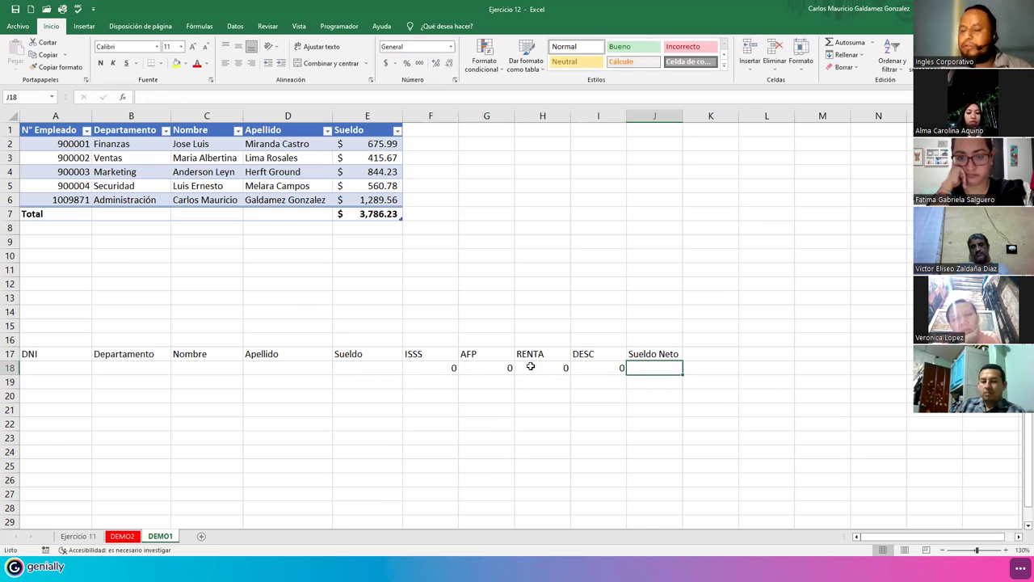
type("=")
key("Left")
key("Left")
key("Left")
key("Left")
key("Left")
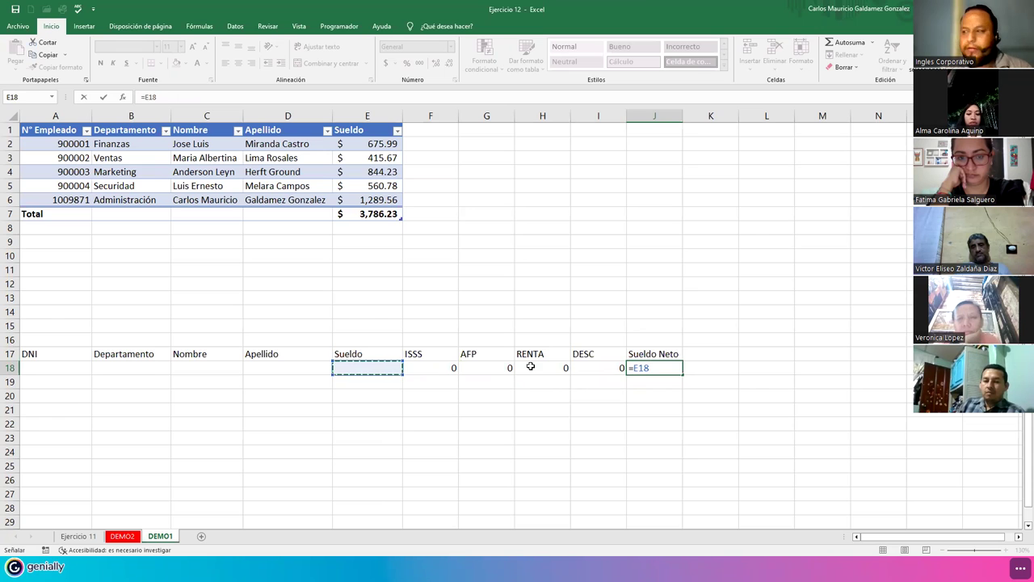
type("-")
key("Right")
key("Right")
key("Right")
key("Return")
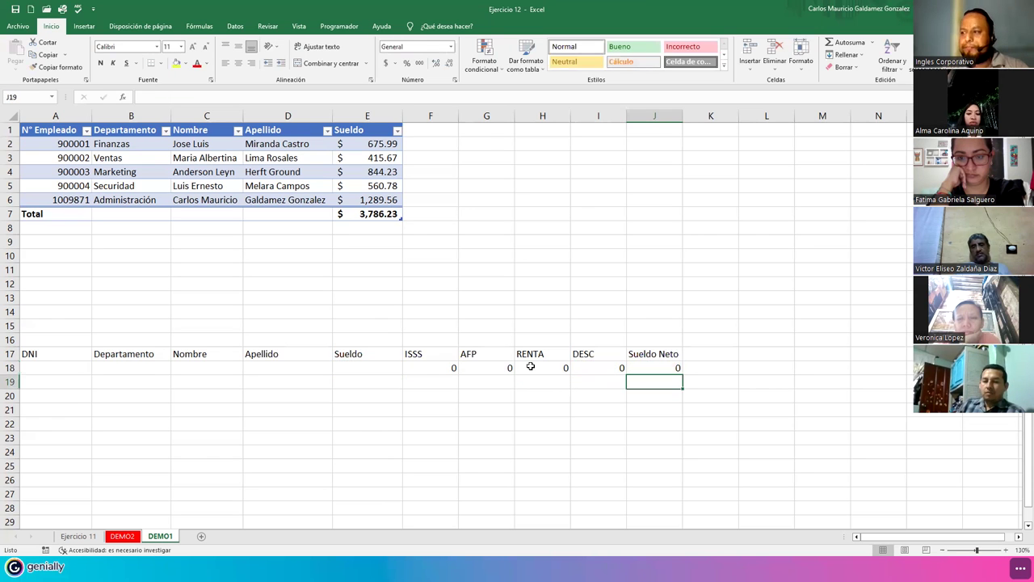
Apply Contabilidad (accounting) number format to F18:J18
left_click(432, 370)
left_click_drag(431, 369, 679, 372)
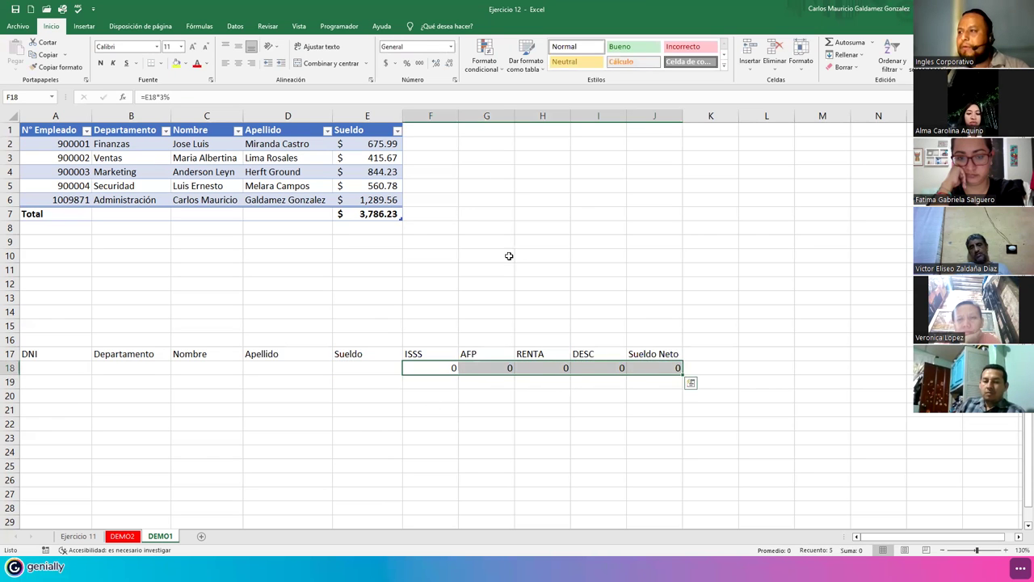
left_click(452, 49)
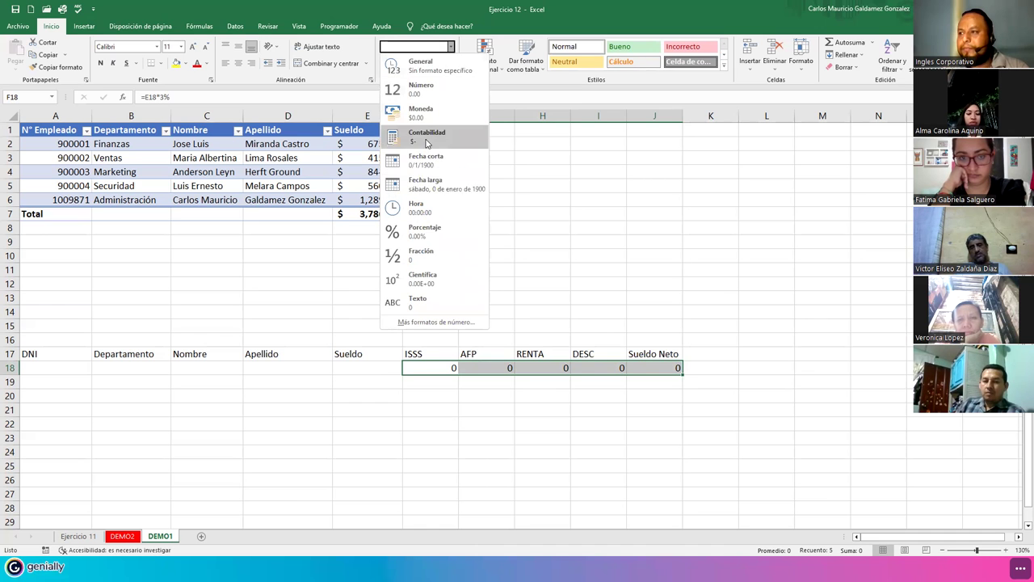
left_click(426, 138)
left_click(383, 370)
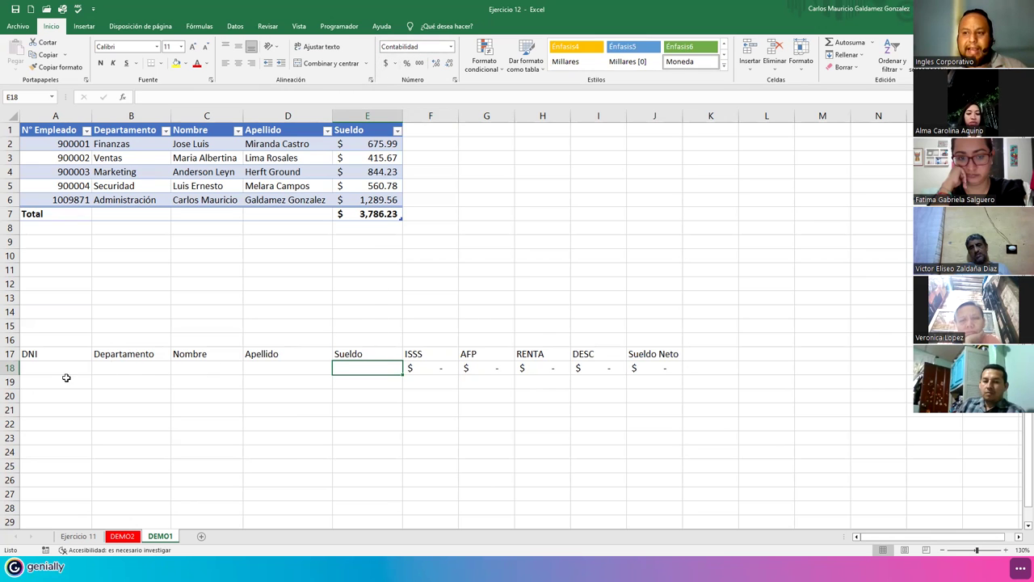
Convert A17:J18 into an Excel table with Insertar > Tabla, then return to Inicio
left_click(57, 369)
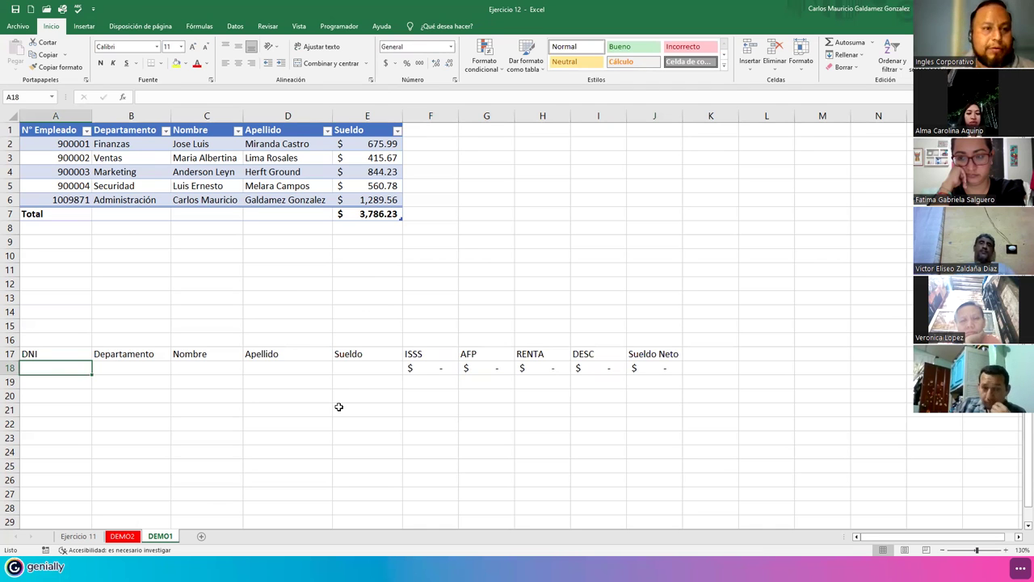
left_click_drag(67, 356, 643, 369)
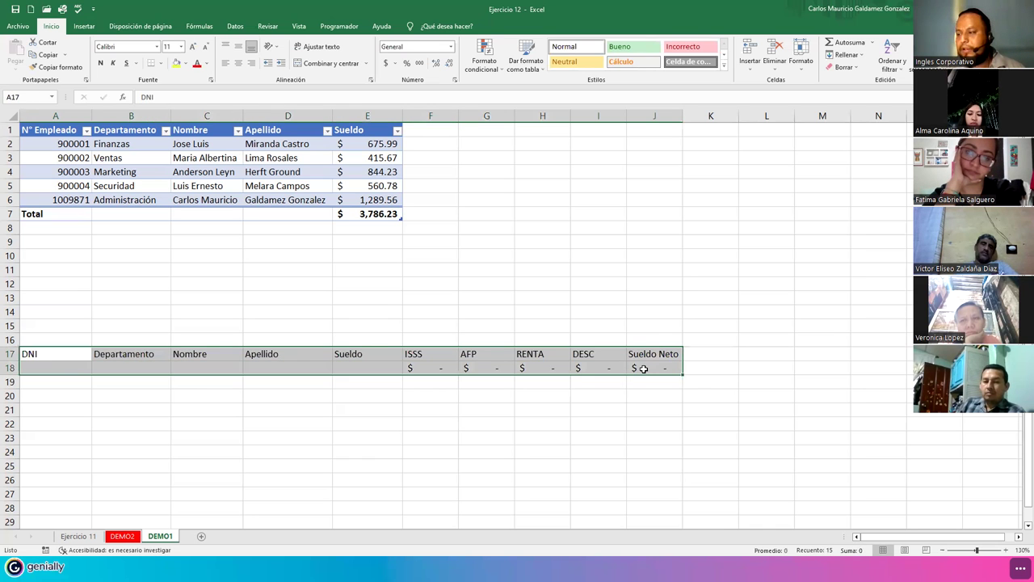
left_click(85, 25)
left_click(101, 55)
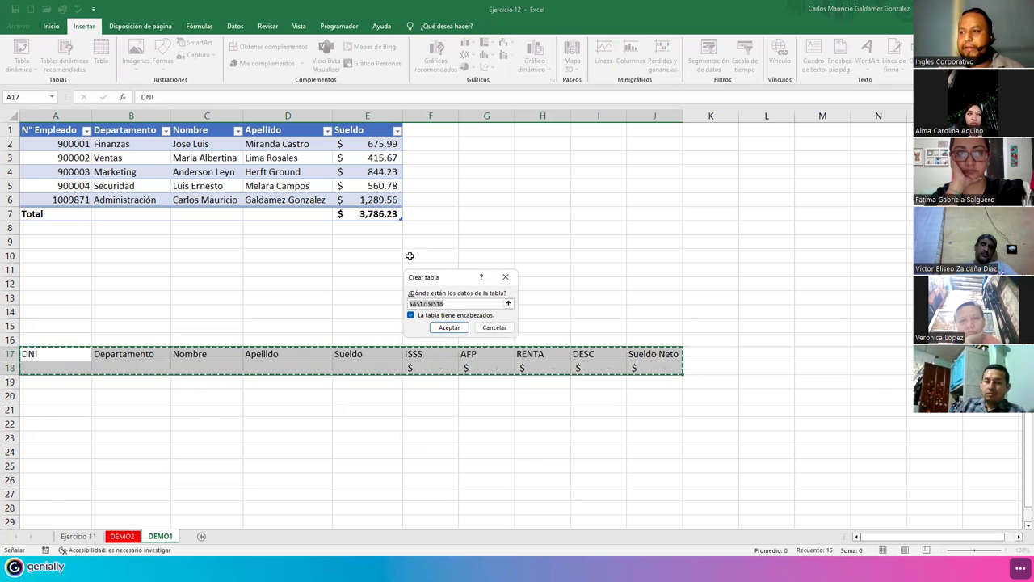
left_click(447, 328)
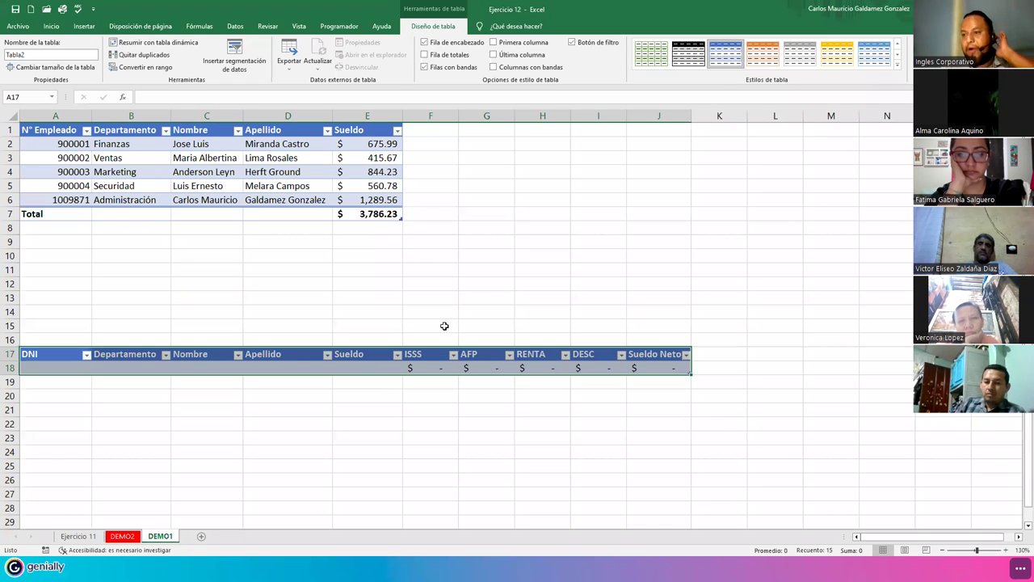
left_click(295, 365)
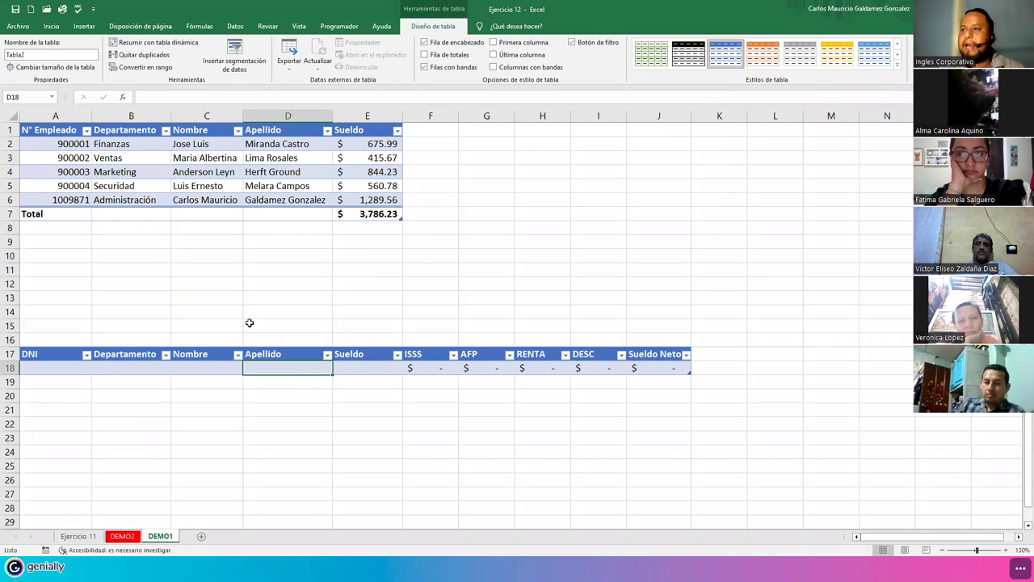
left_click(51, 26)
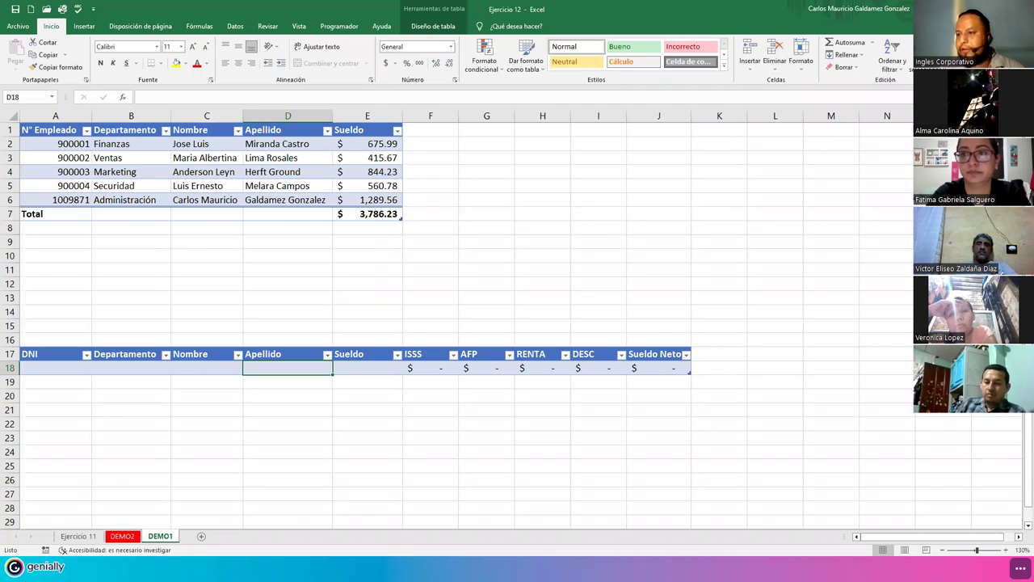
Open the data form with Alt+5 and add an Administración employee earning 1289.56
key("alt+5")
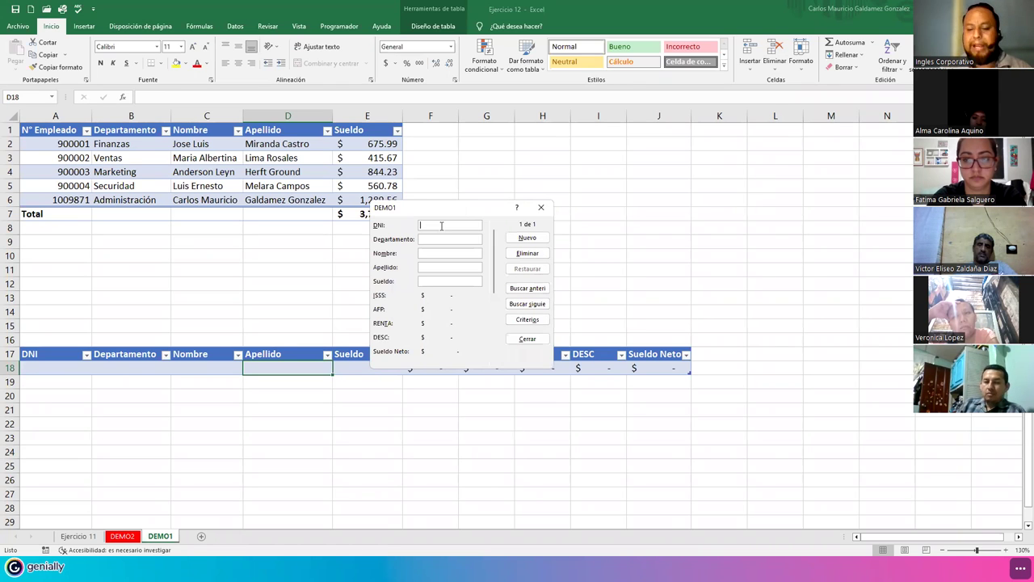
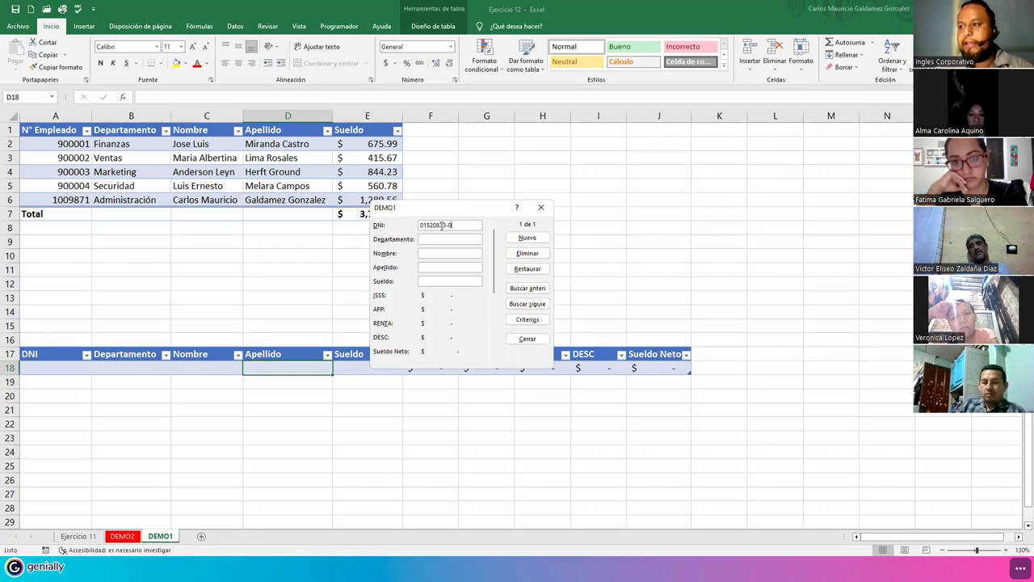
type("Adminis")
type("ón")
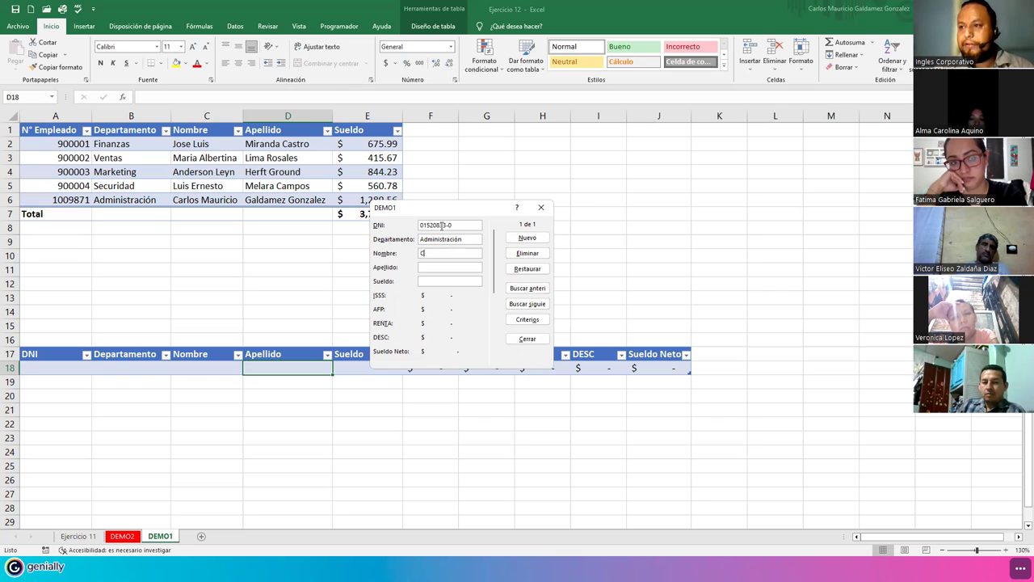
type("uricio")
key("Tab")
type("G")
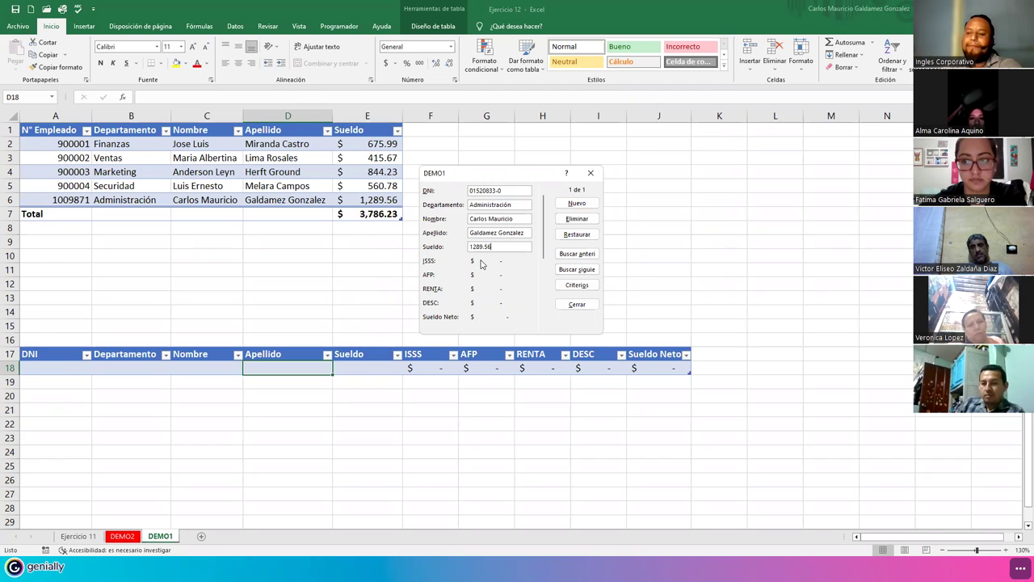
key("Return")
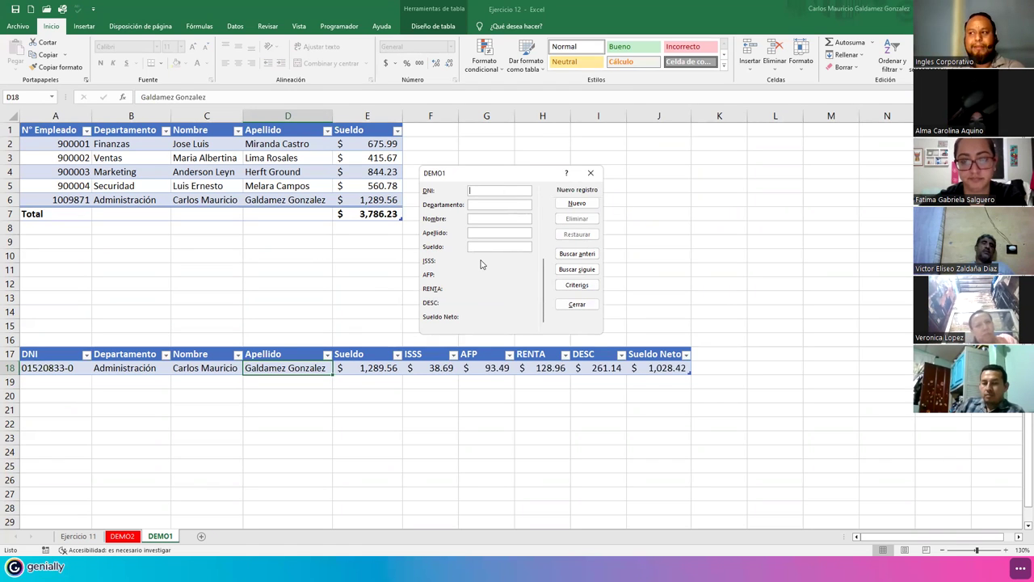
Go back to the first record and delete a wrong digit from its DNI, saving the fix
left_click_drag(544, 256, 544, 202)
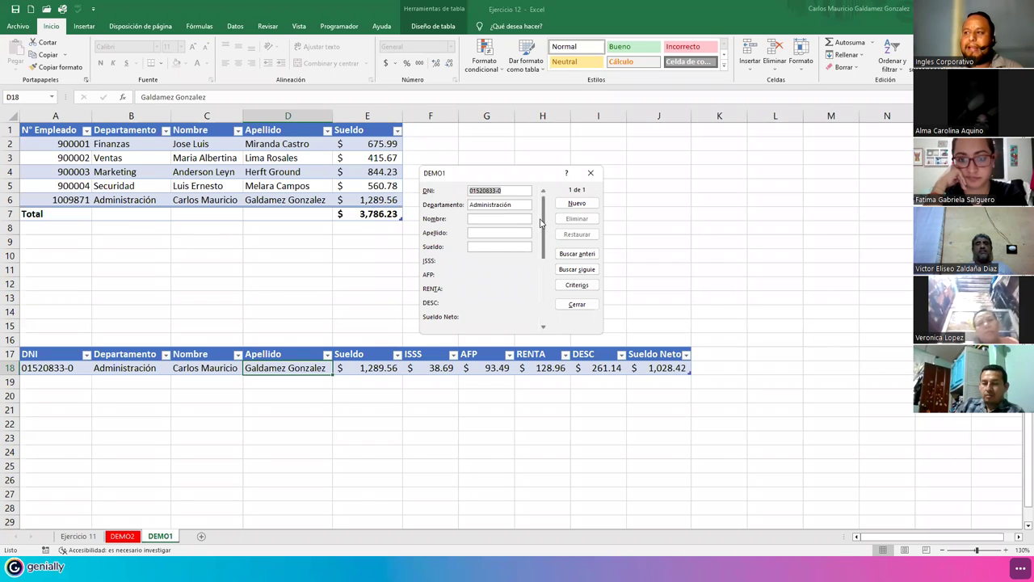
left_click(494, 190)
key("BackSpace")
type("66")
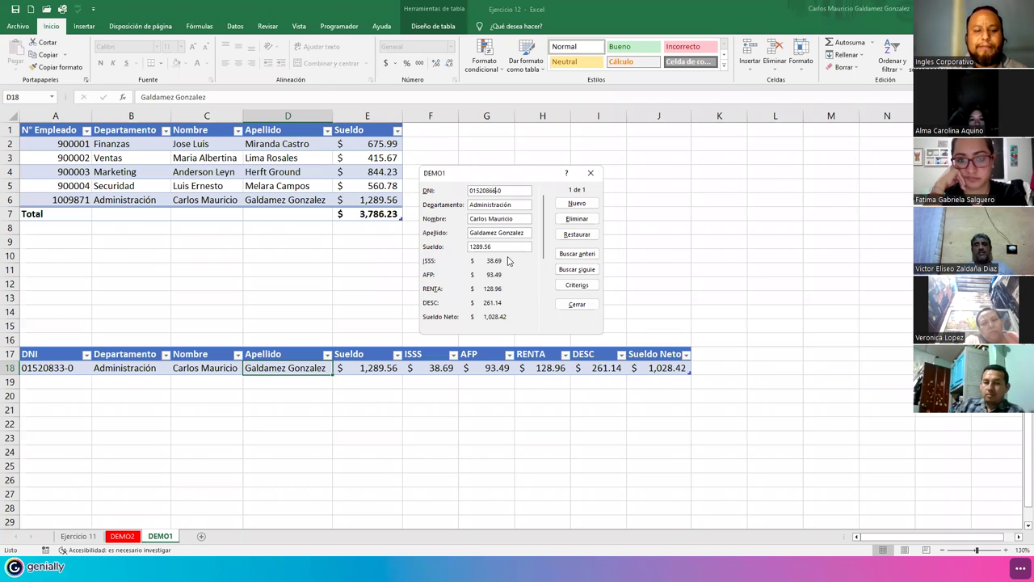
key("Return")
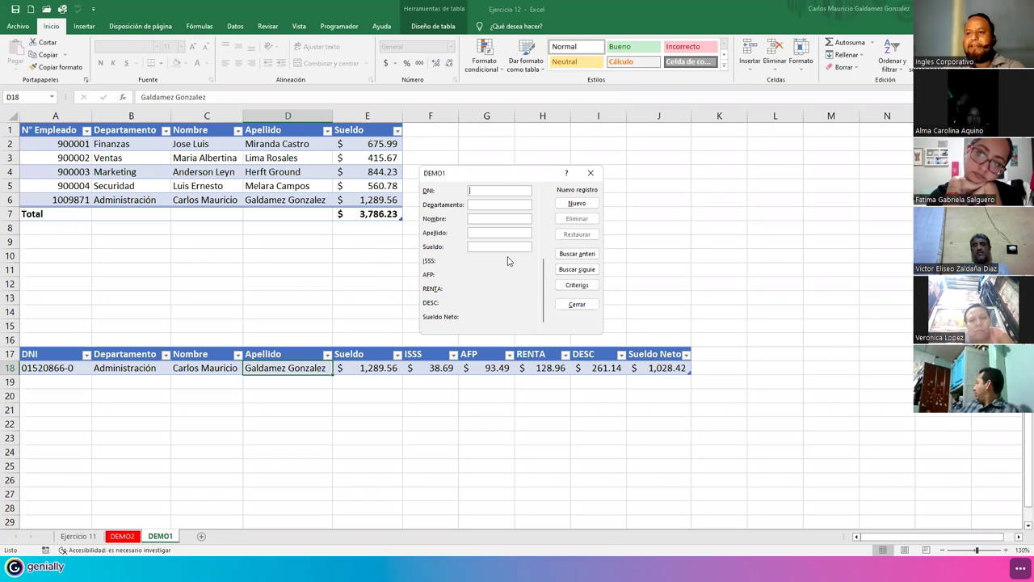
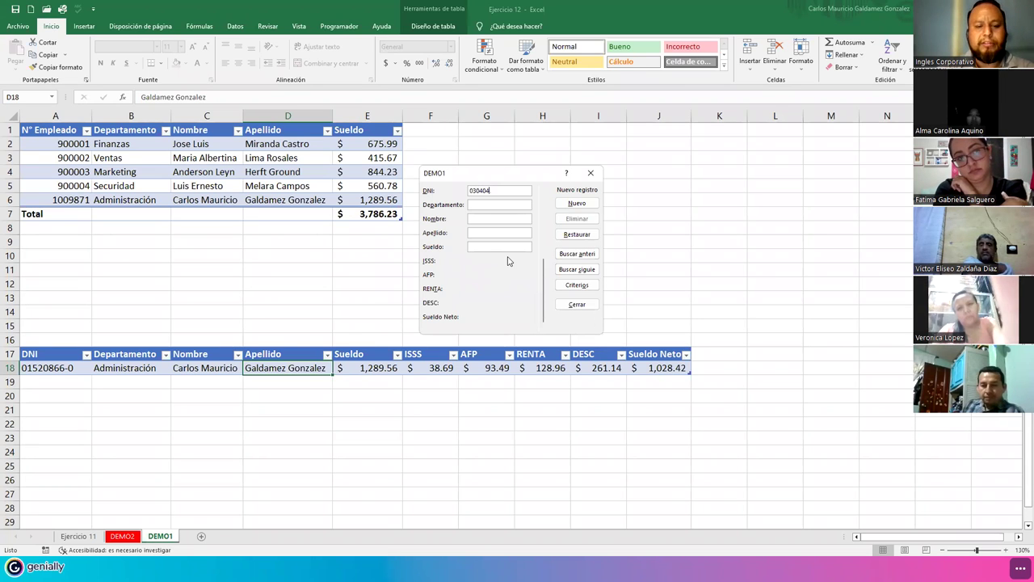
Add a Seguridad employee with DNI, name, surname and salary 560.78, then close the form
key("Tab")
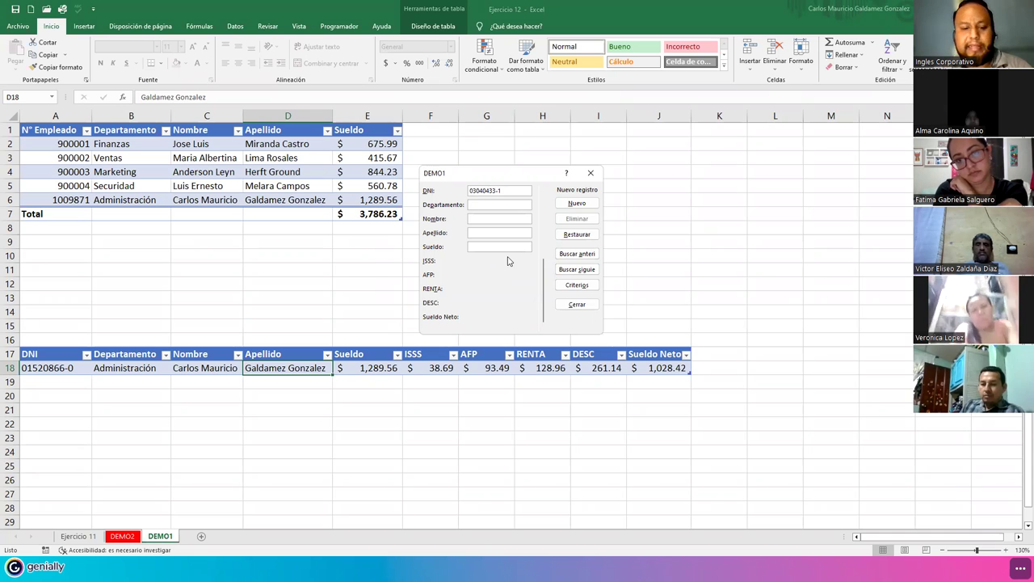
type("Seguridad")
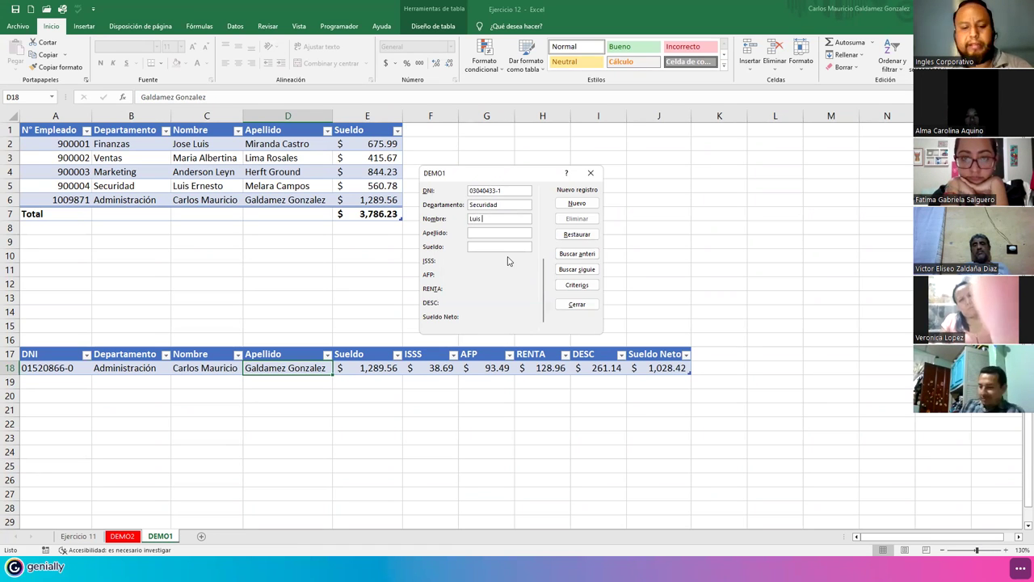
key("Tab")
key("Tab")
type("560.")
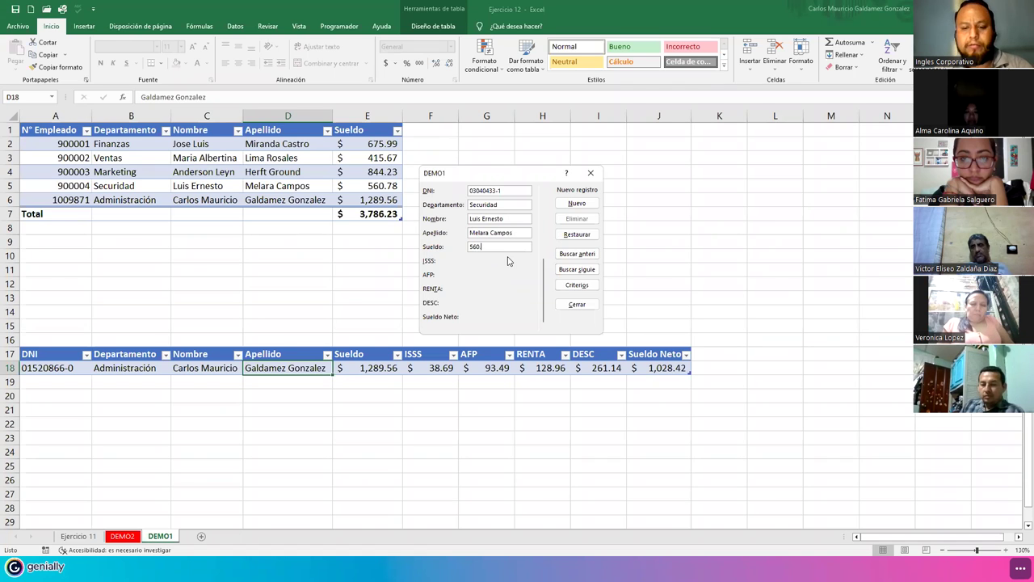
type("78")
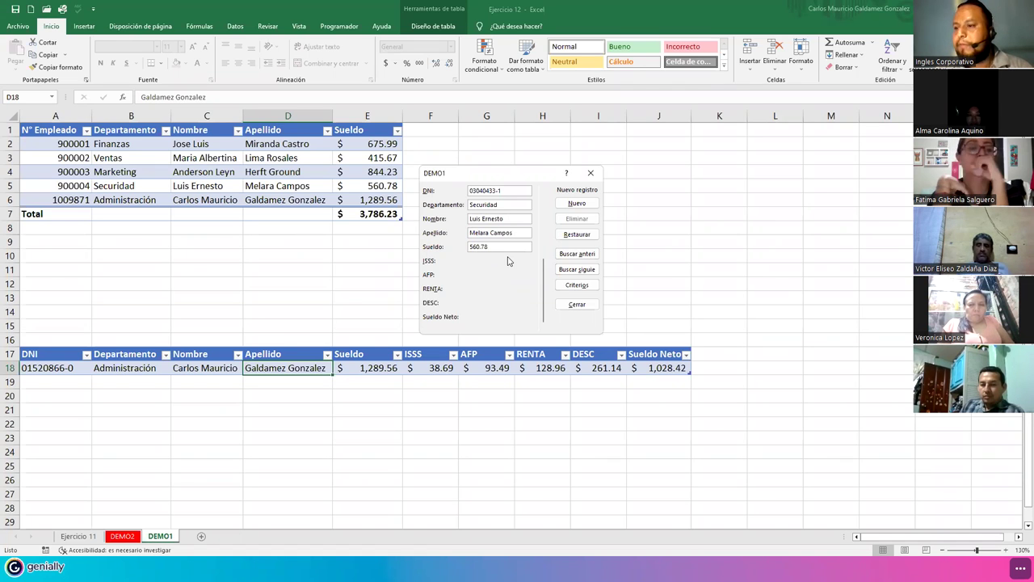
key("Return")
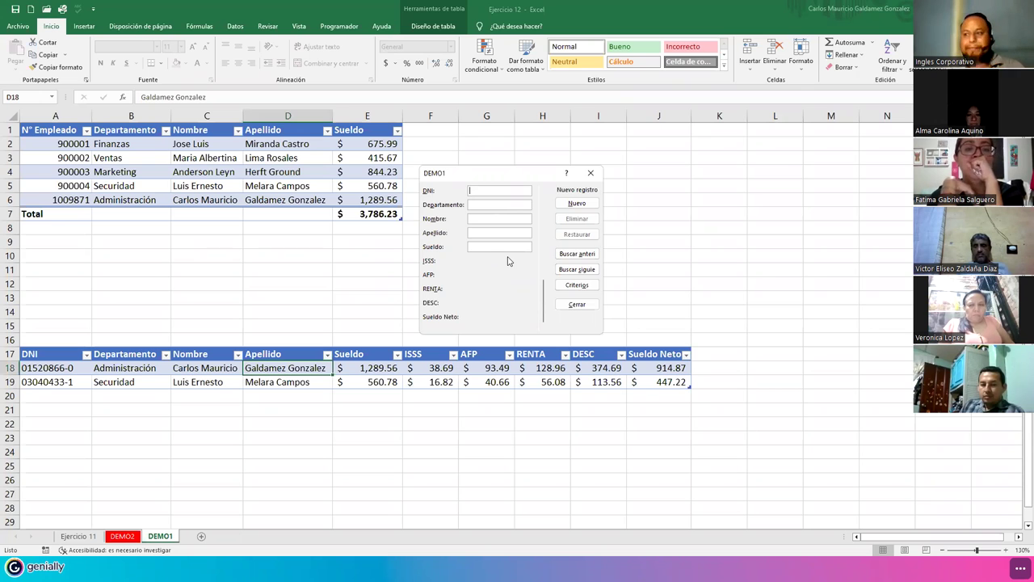
left_click(577, 304)
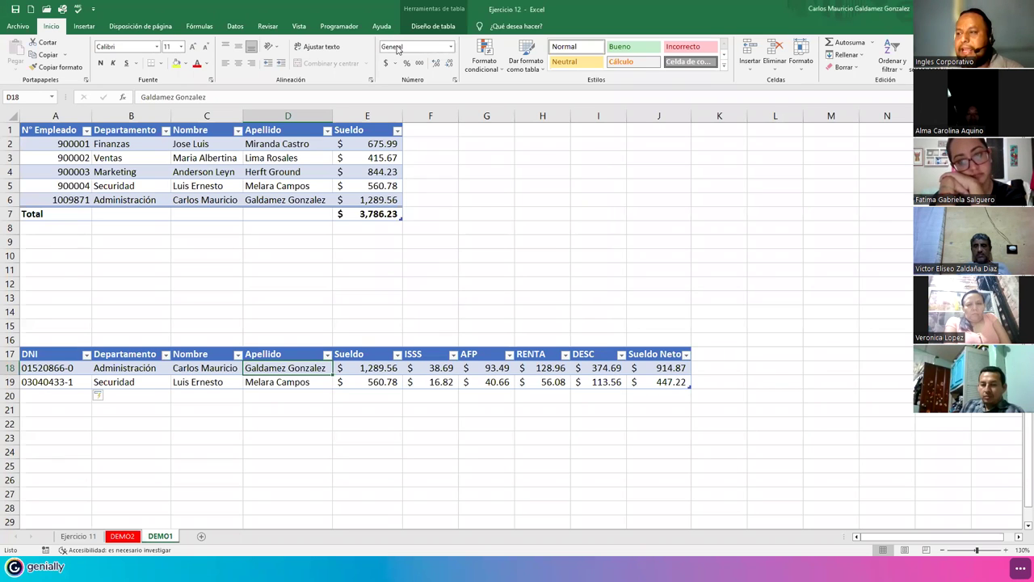
Turn on the table's Fila de totales and set the Sueldo total to Suma
left_click(55, 383)
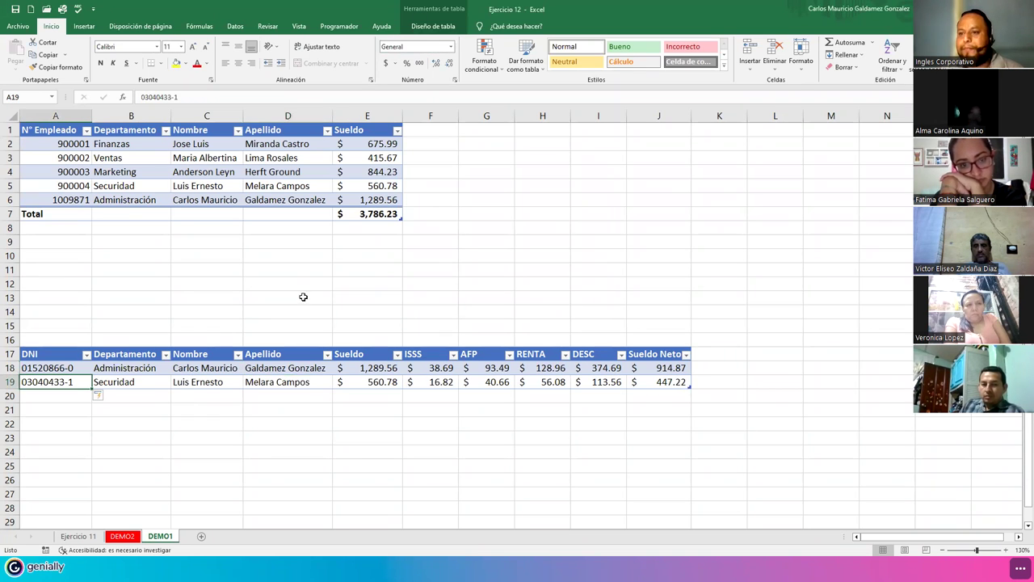
left_click(436, 26)
left_click(424, 54)
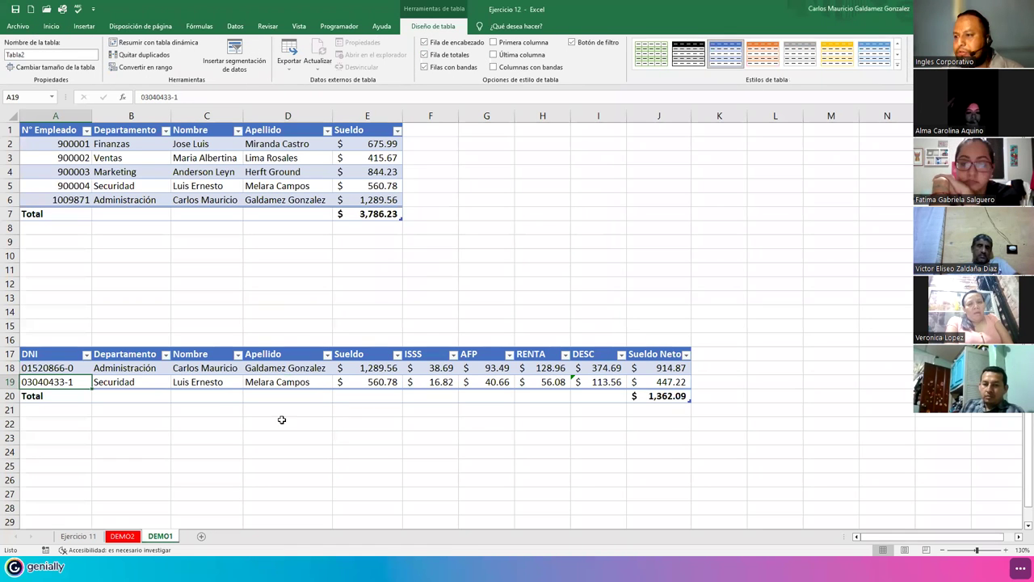
left_click(380, 397)
left_click(407, 398)
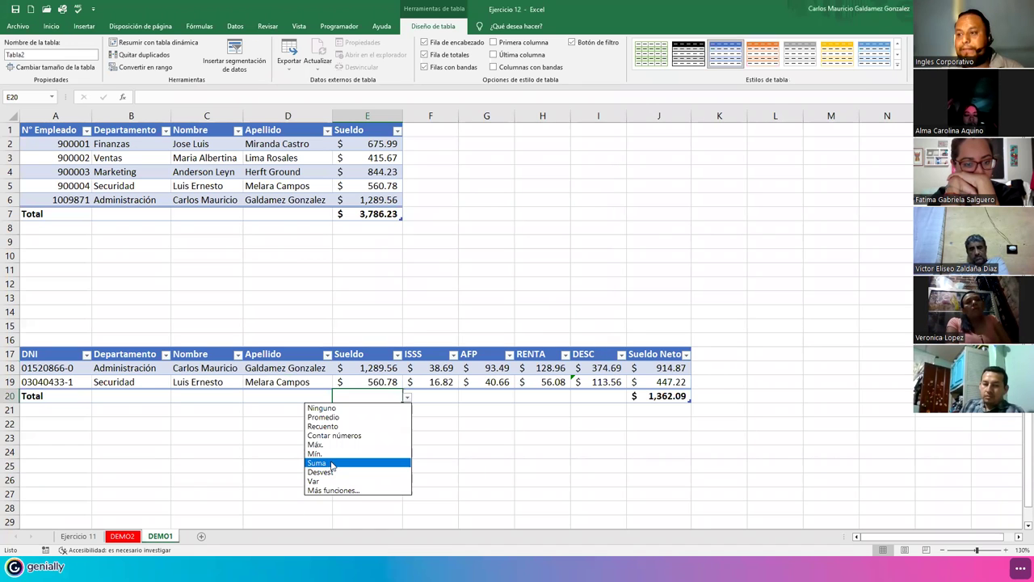
left_click(317, 462)
Label the totals row 'Total sin Descuentos' in D20 and 'Total C/Desc' in I20
left_click(293, 395)
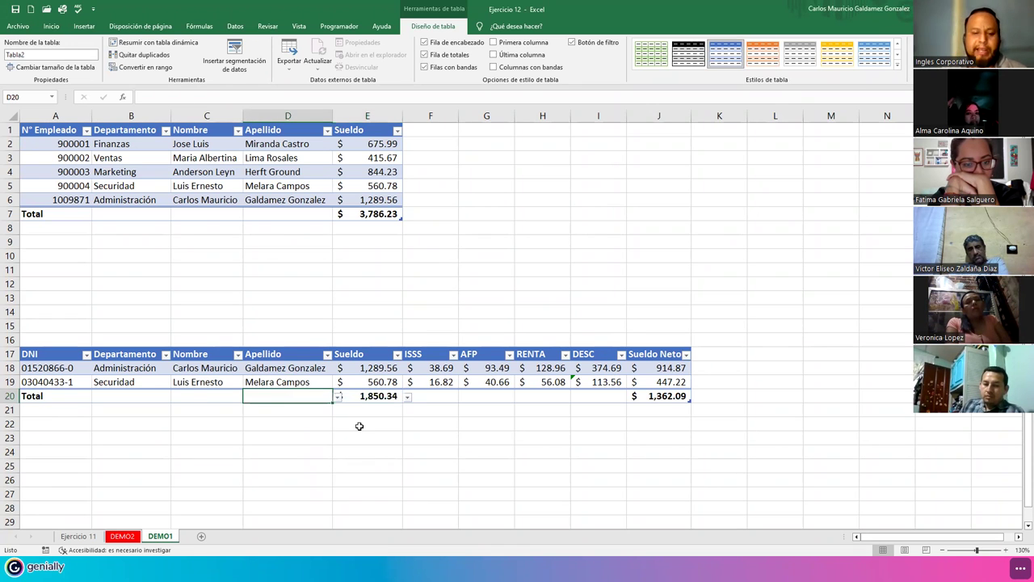
type("Si")
type(" Descuen")
key("BackSpace")
key("BackSpace")
key("BackSpace")
key("BackSpace")
key("Tab")
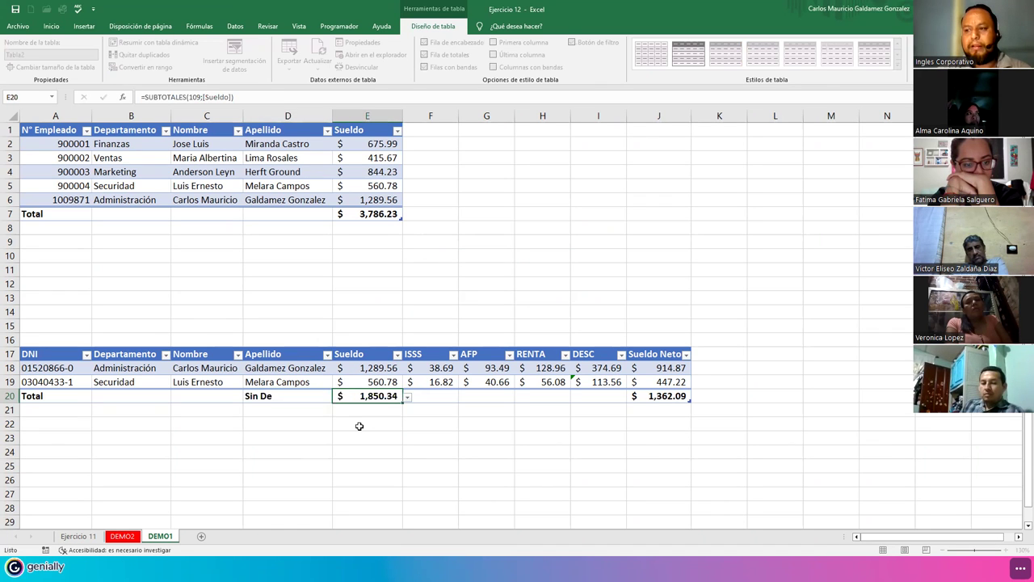
key("Left")
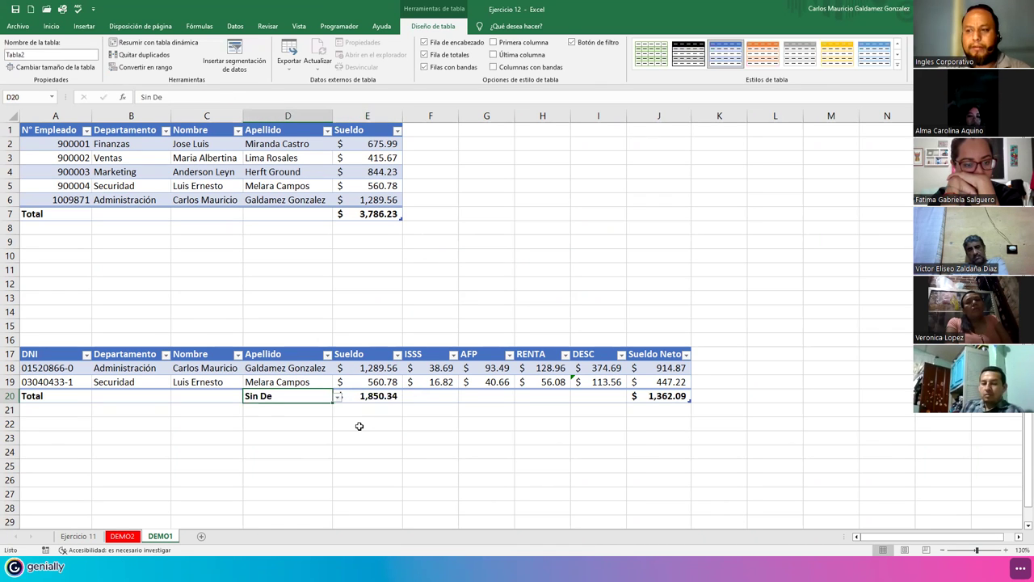
type("Total sin Descuentos")
key("Tab")
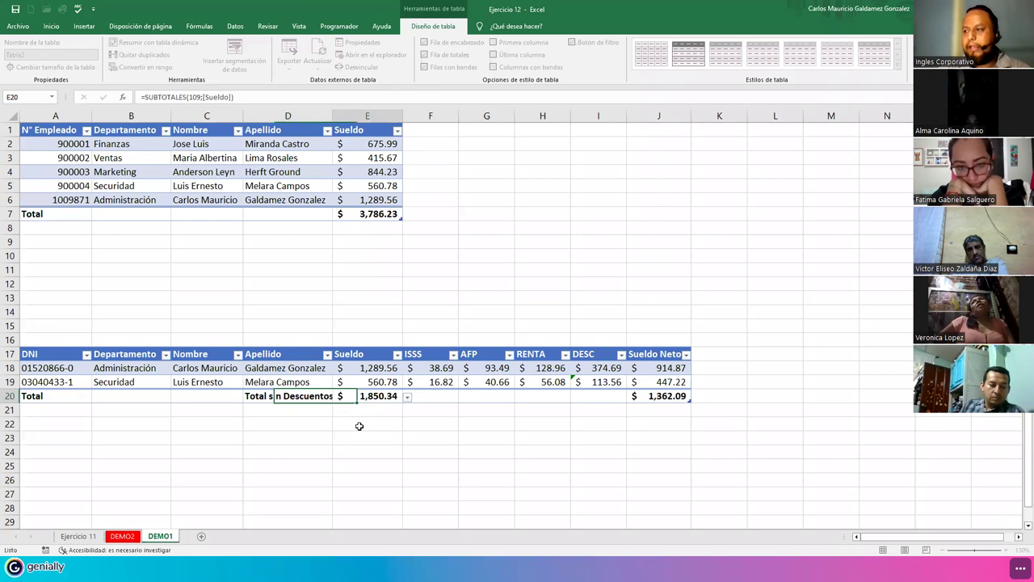
key("Tab")
key("Tab")
key("Tab")
key("Tab")
type("Total")
type(" C/")
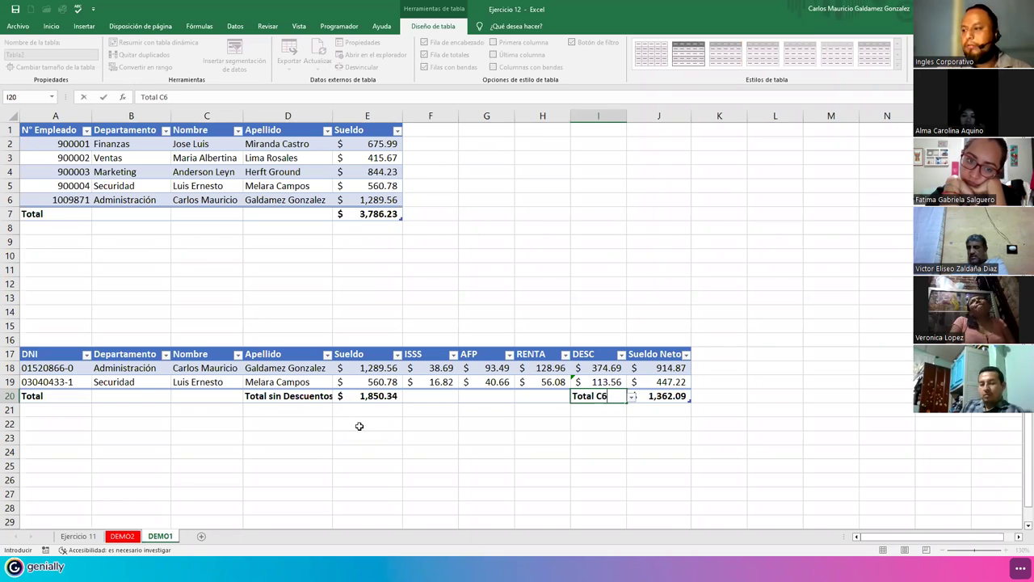
type("Desc")
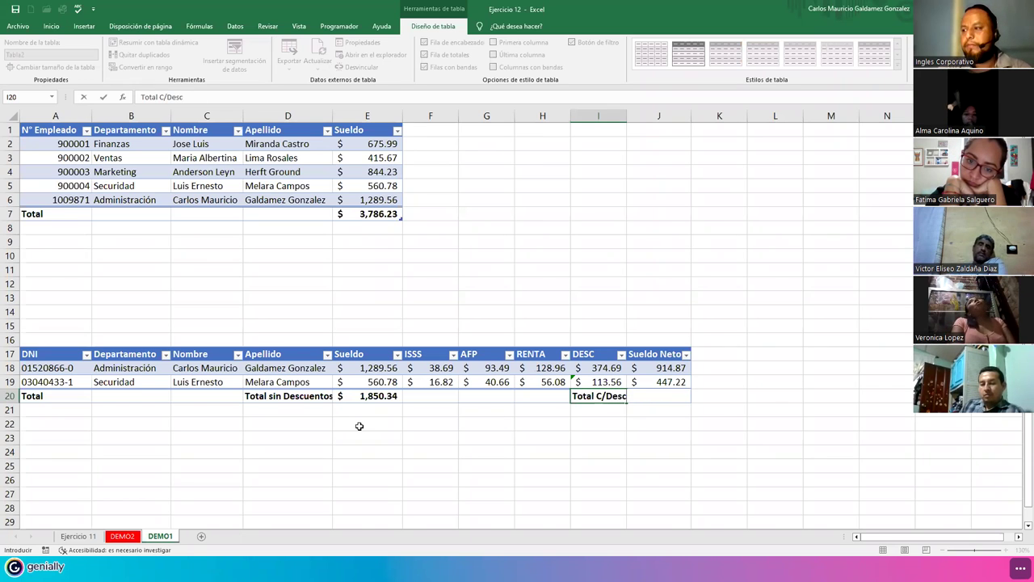
key("Return")
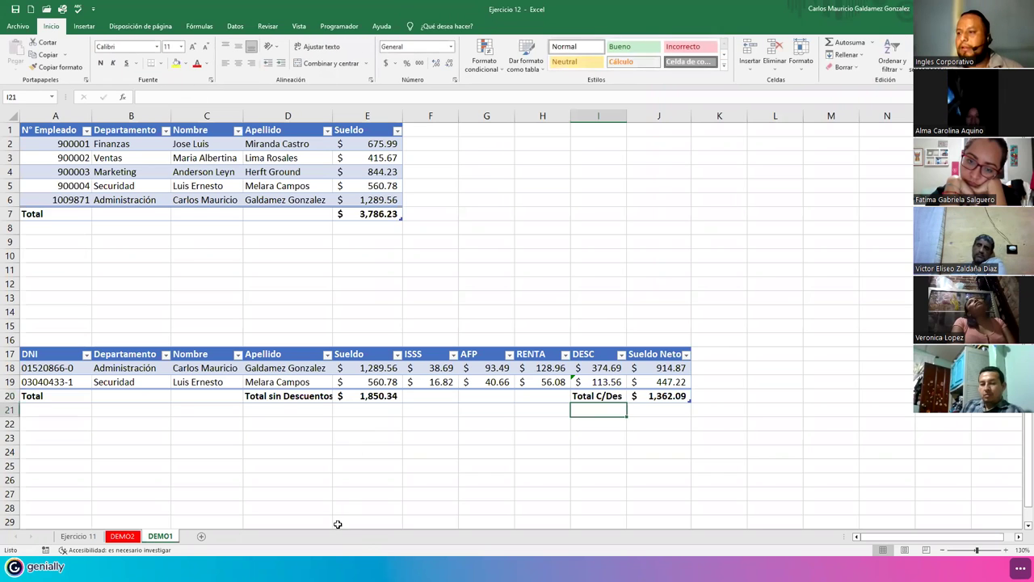
Edit the D20 and I20 labels to read Total S/Descuentos and Total C/D
double_click(274, 396)
double_click(275, 396)
type("S/")
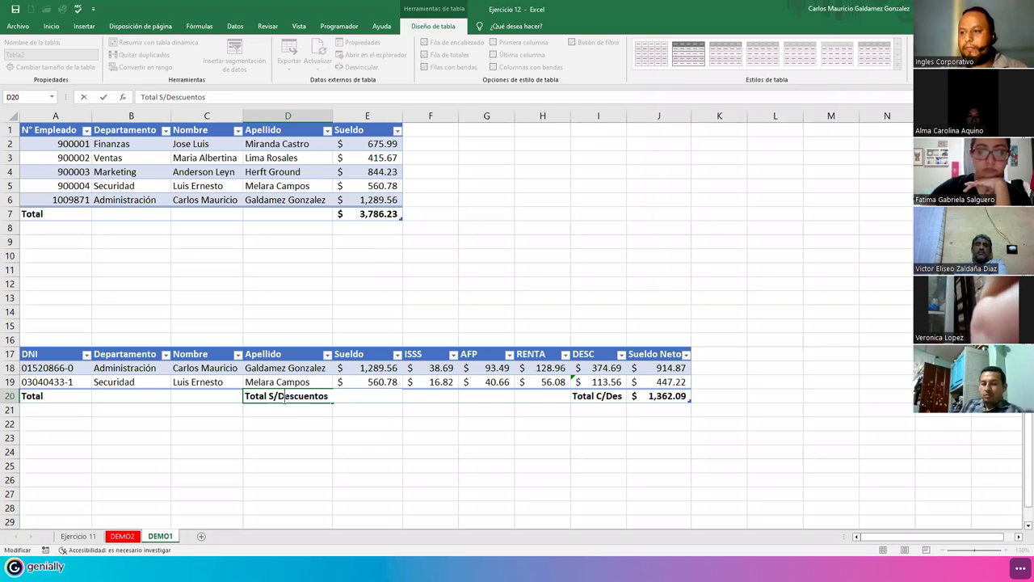
key("Return")
left_click(287, 396)
left_click(594, 396)
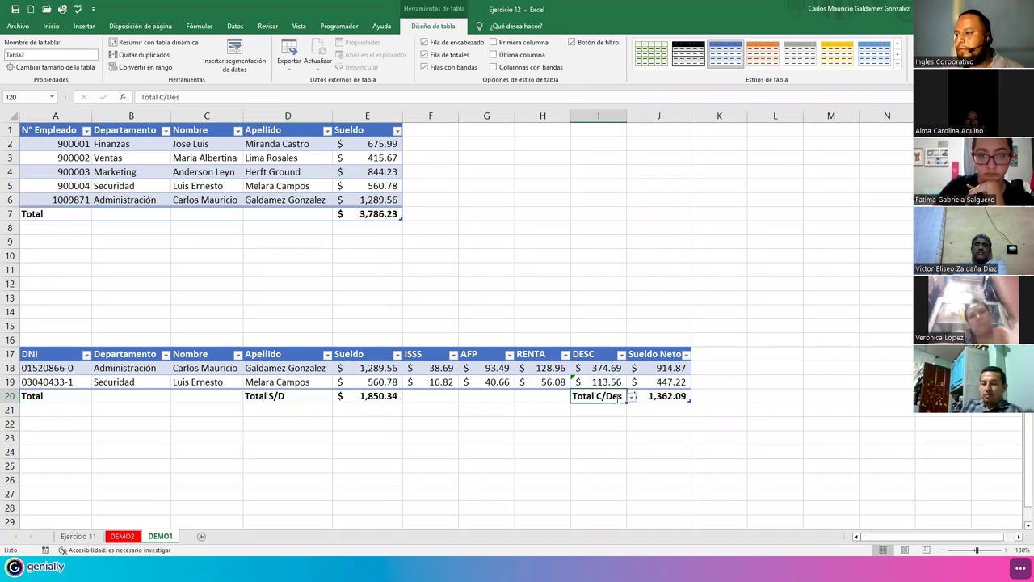
double_click(615, 396)
key("Delete")
key("Delete")
key("Delete")
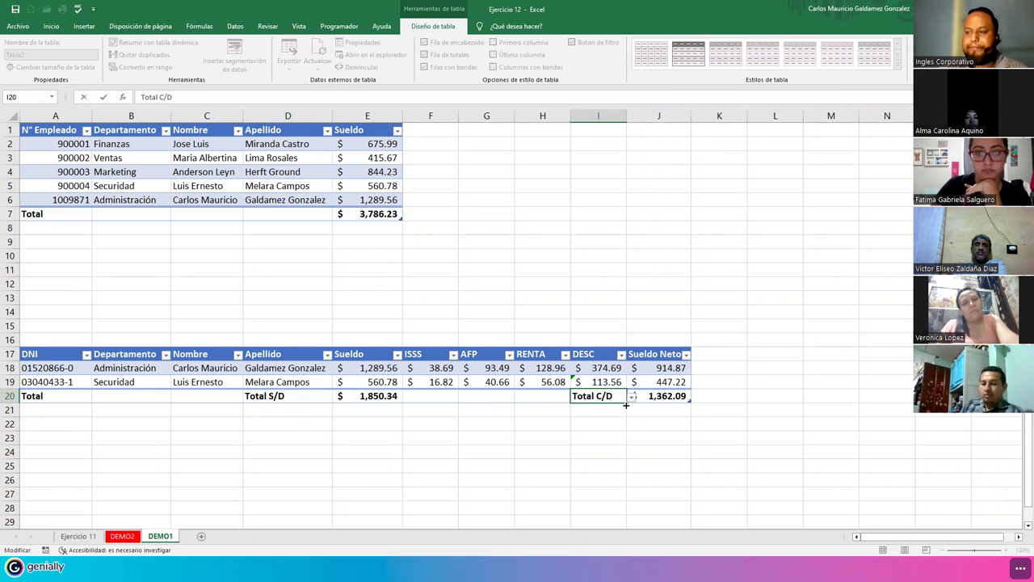
key("Return")
key("Up")
key("Up")
Right-align the Total S/D and Total C/D label cells
left_click(591, 395)
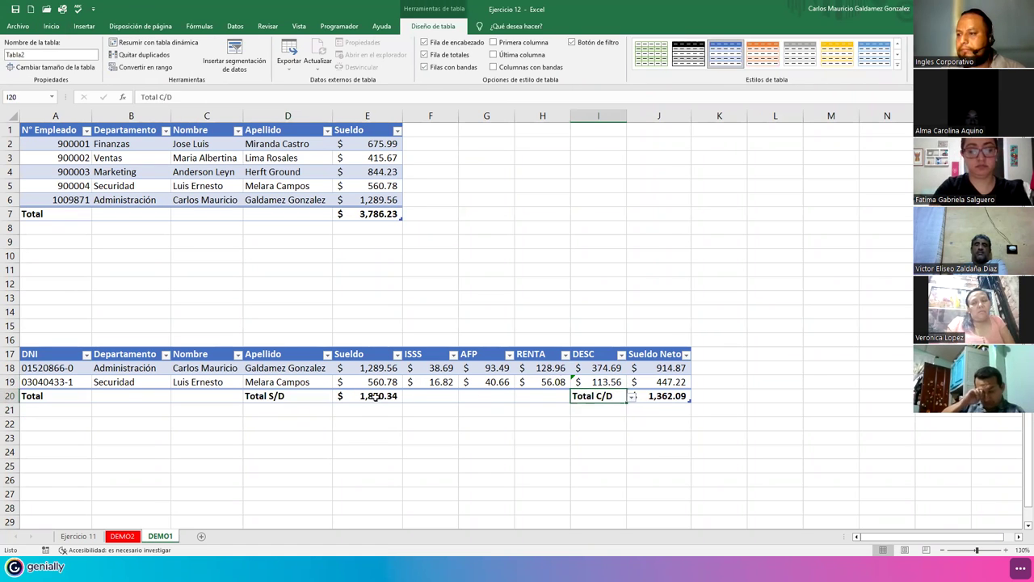
left_click(319, 396, "ctrl")
left_click(49, 26)
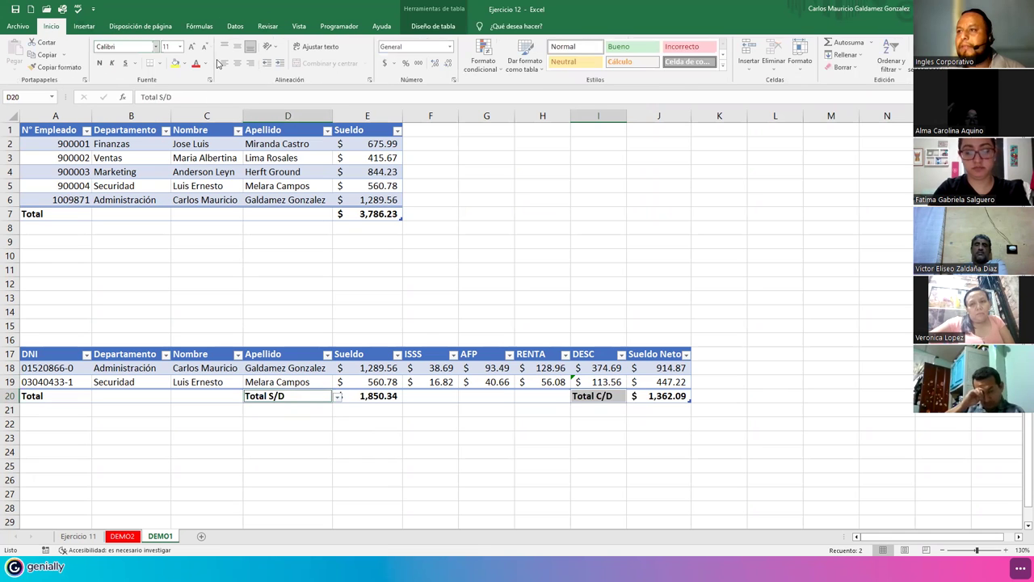
left_click(251, 63)
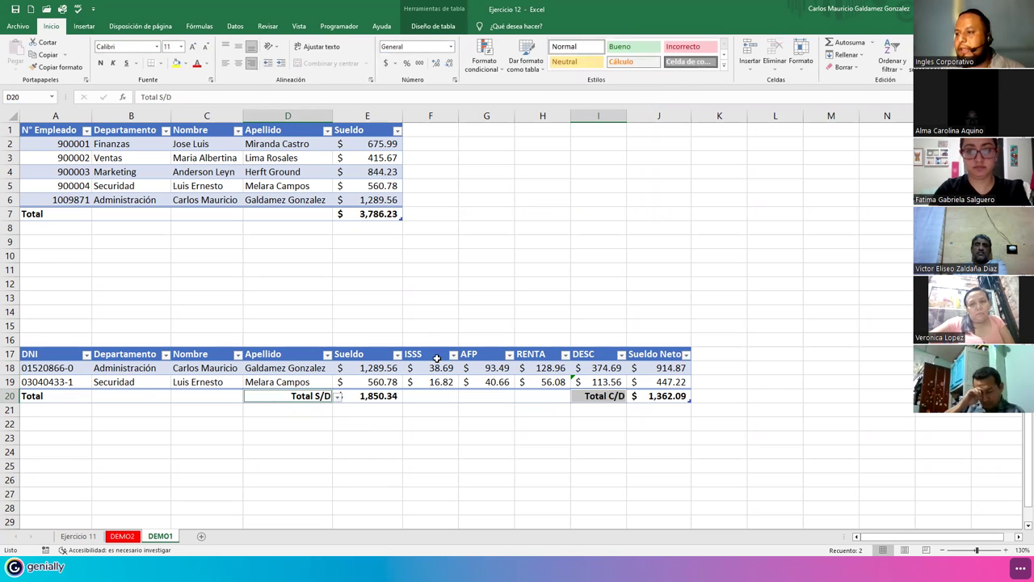
Apply the green Bueno cell style to the totals in E20 and J20
left_click(380, 396)
left_click(658, 396, "ctrl")
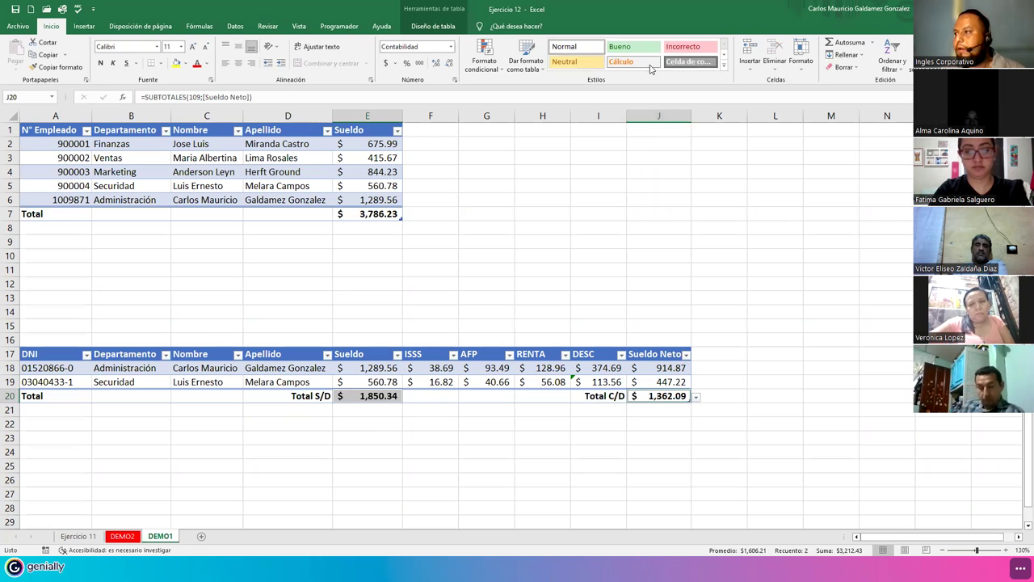
left_click(619, 46)
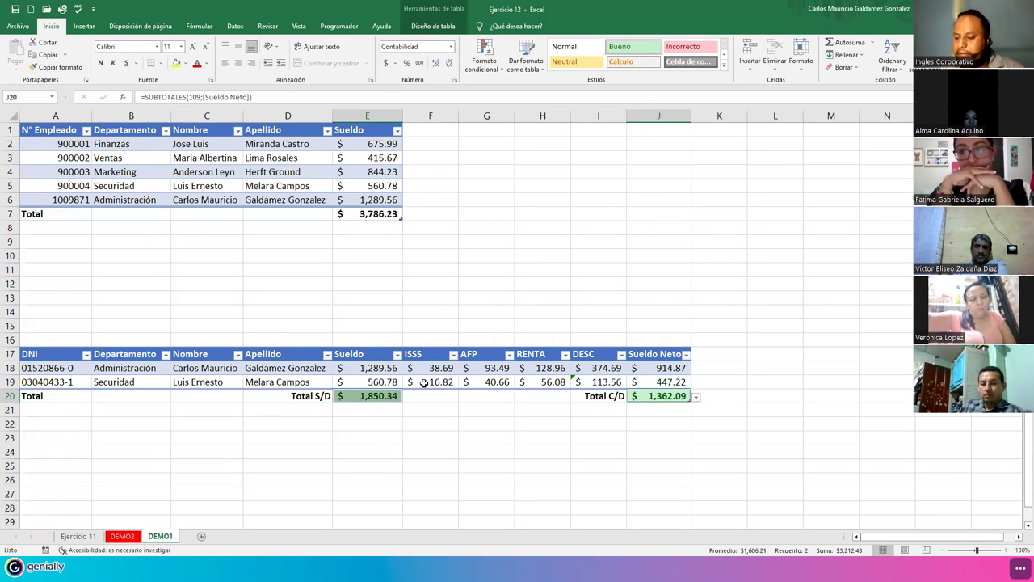
left_click(159, 372)
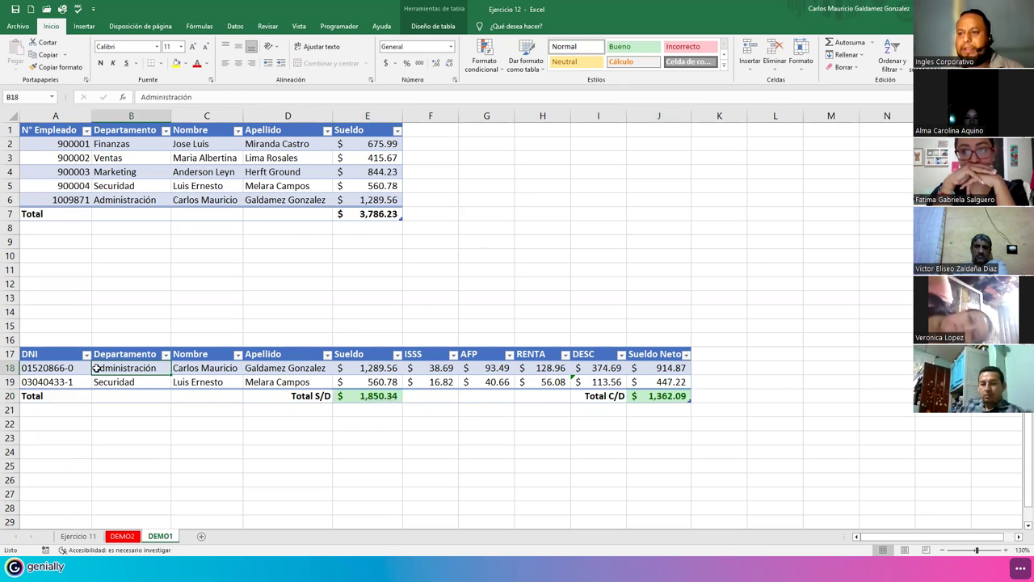
Add a data form record with the employee's DNI and full name entered under Departamento
left_click(78, 9)
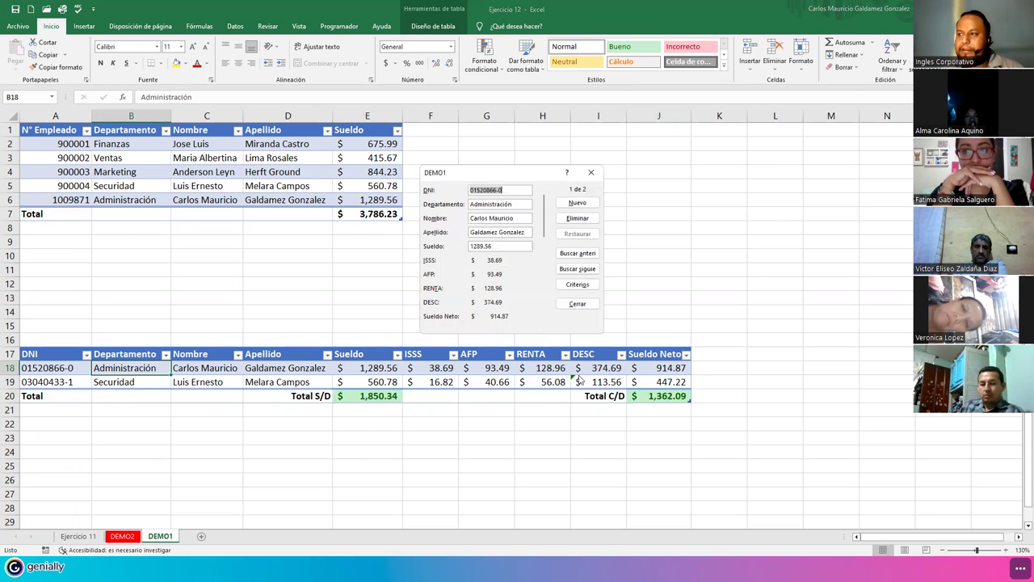
left_click(587, 205)
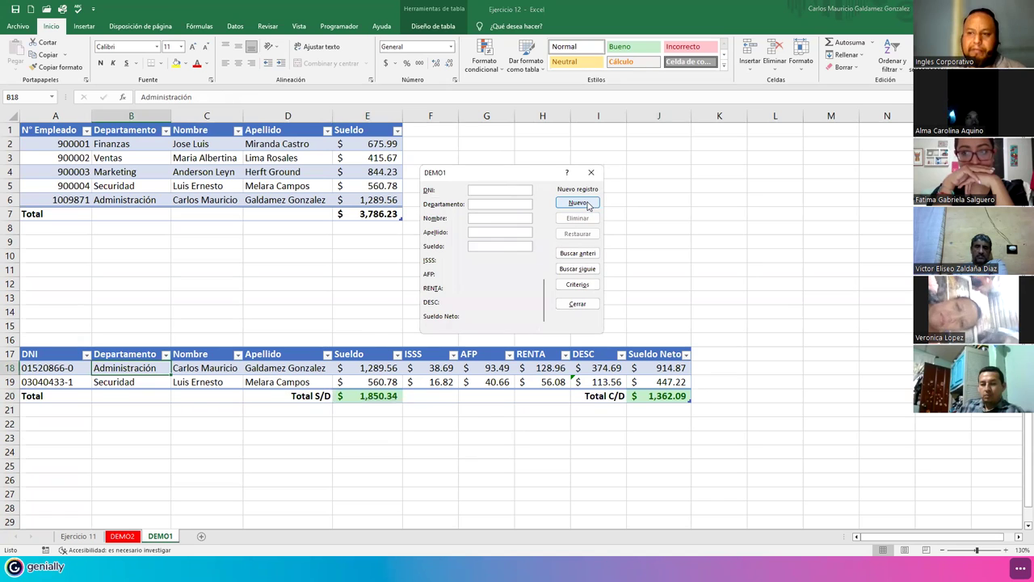
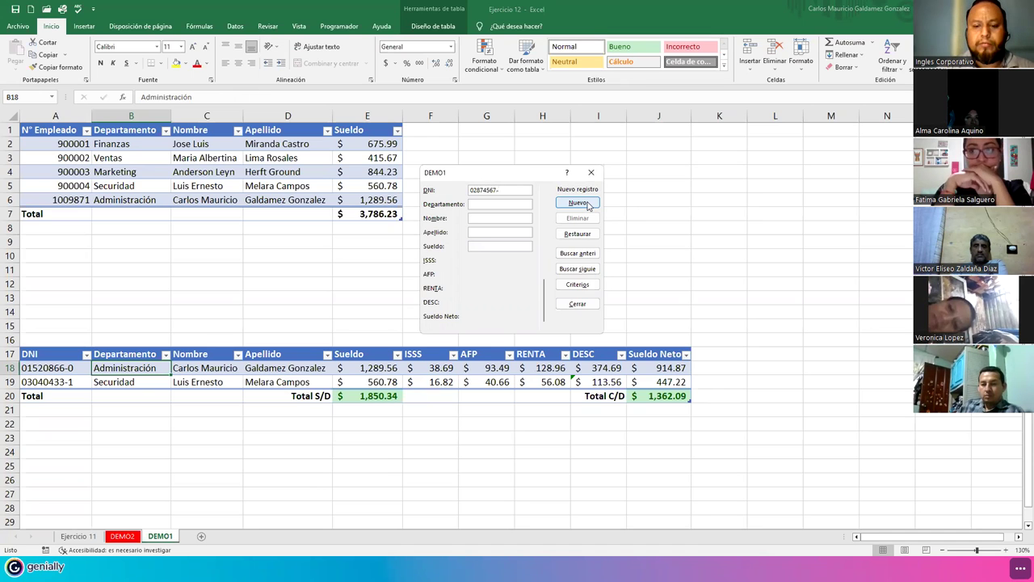
key("Tab")
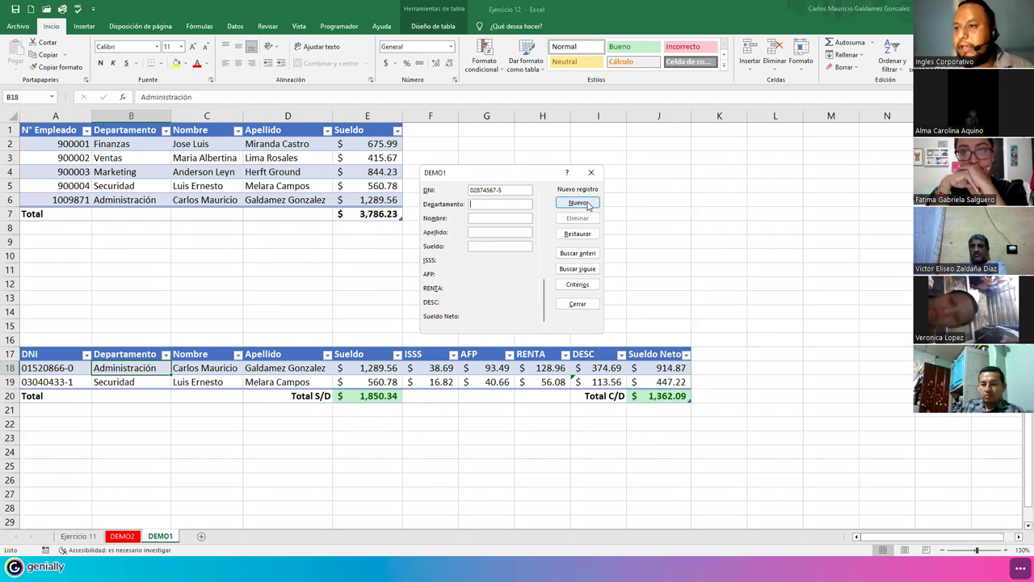
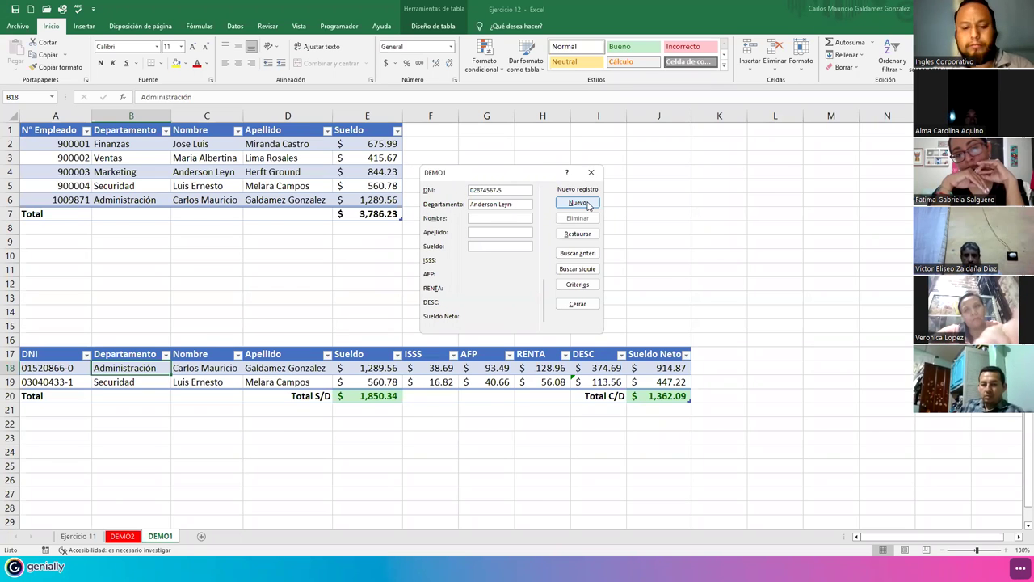
key("shift+Home")
left_click(579, 203)
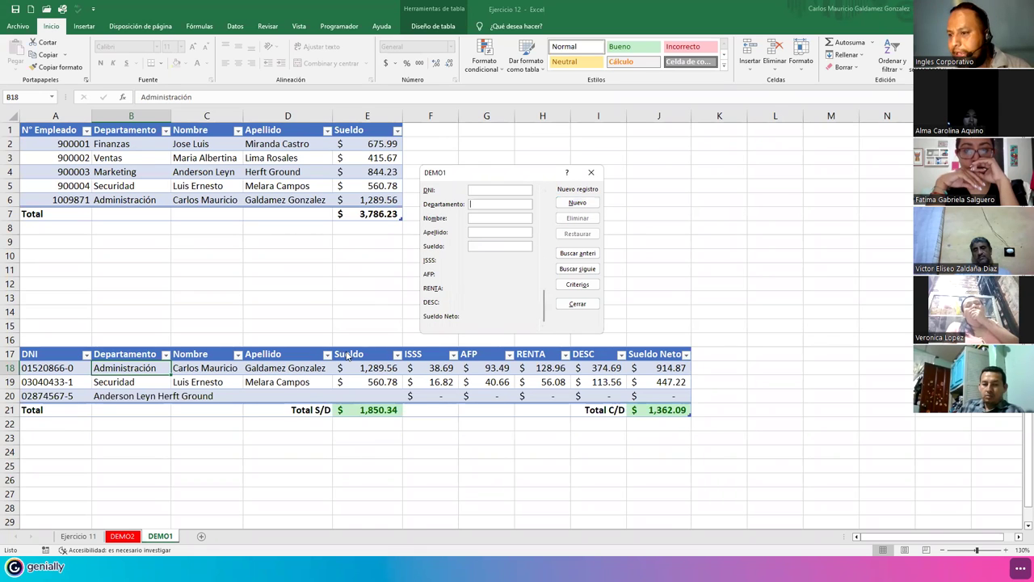
On record 3, move the first names into Nombre and the surname into Apellido
left_click(575, 257)
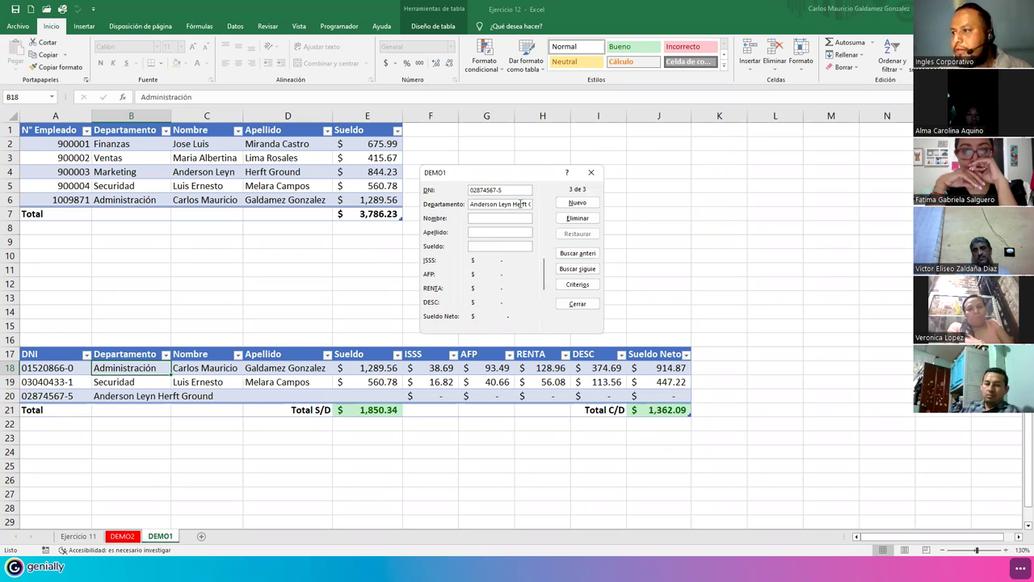
key("shift+End")
key("ctrl+c")
key("Delete")
key("ctrl+v")
key("Tab")
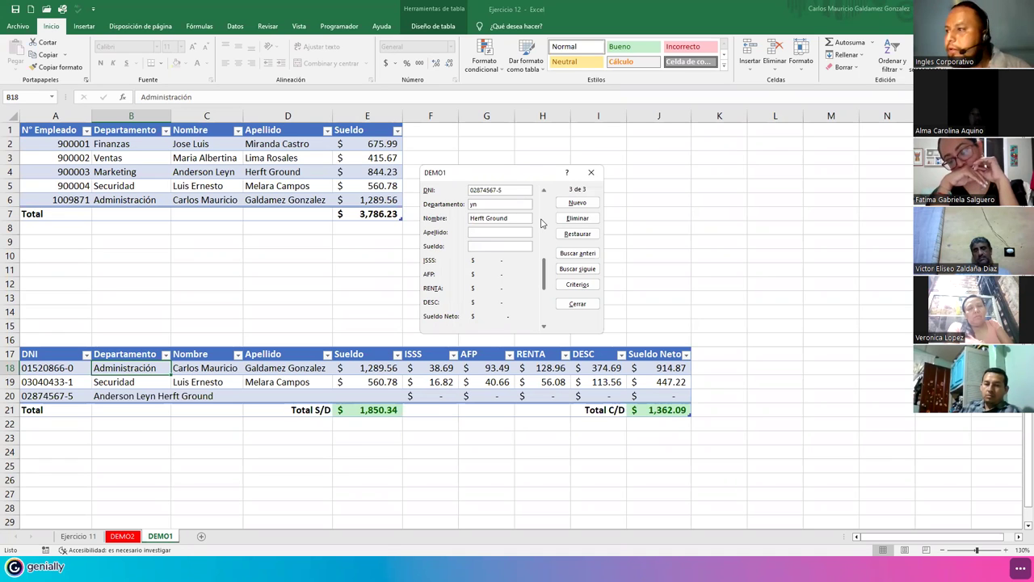
left_click(499, 203)
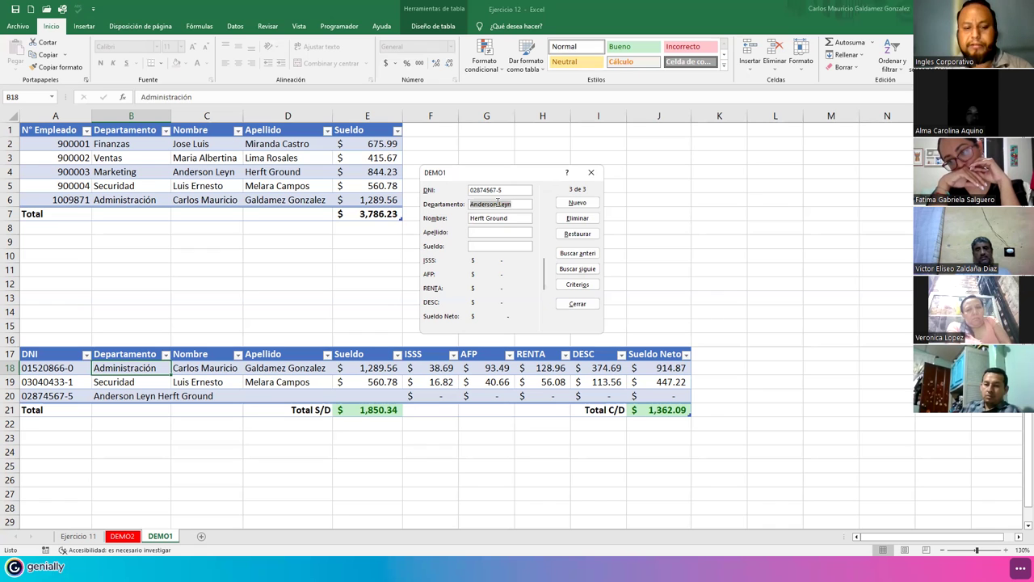
key("Delete")
key("Tab")
key("shift+Tab")
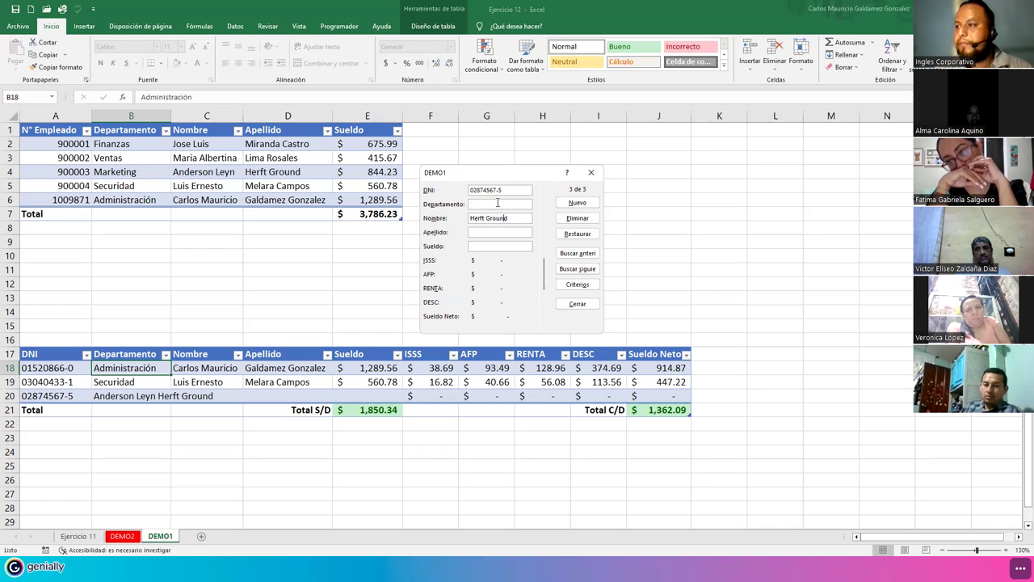
key("ctrl+v")
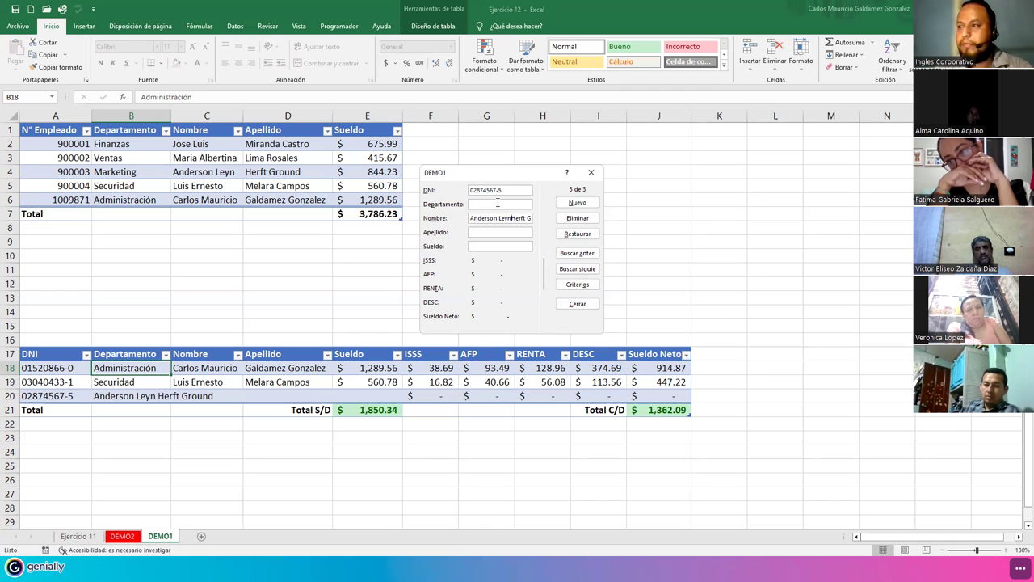
key("shift+End")
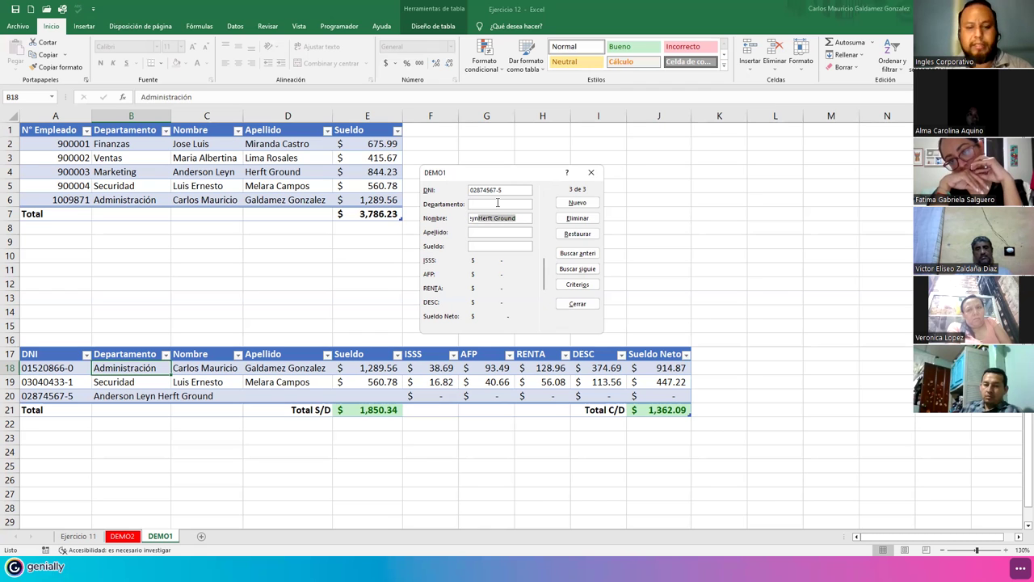
key("Delete")
key("ctrl+v")
Enter Marketing as the department and salary 844.23, then save the record
type("Marketing")
key("Tab")
key("Tab")
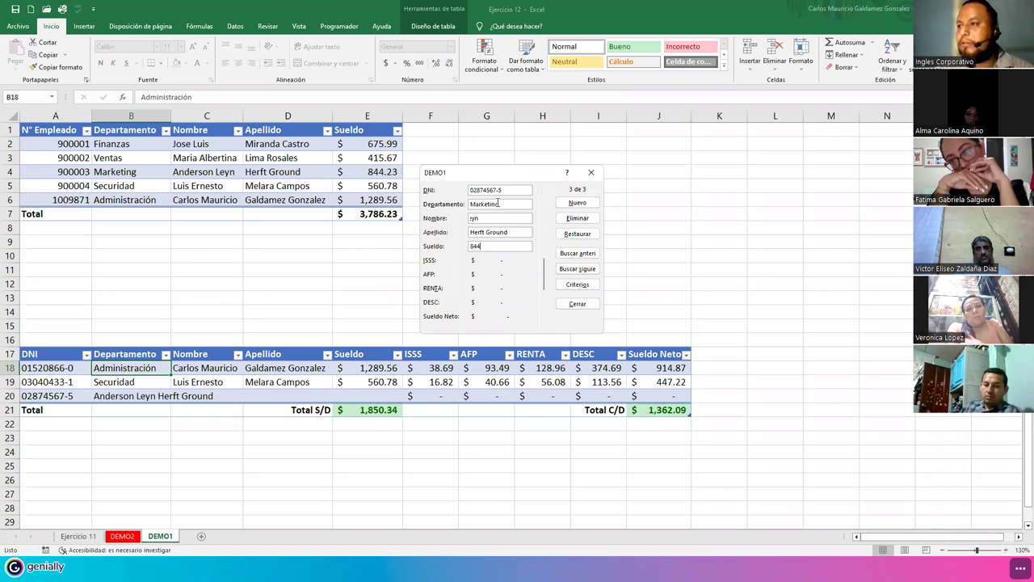
type(".23")
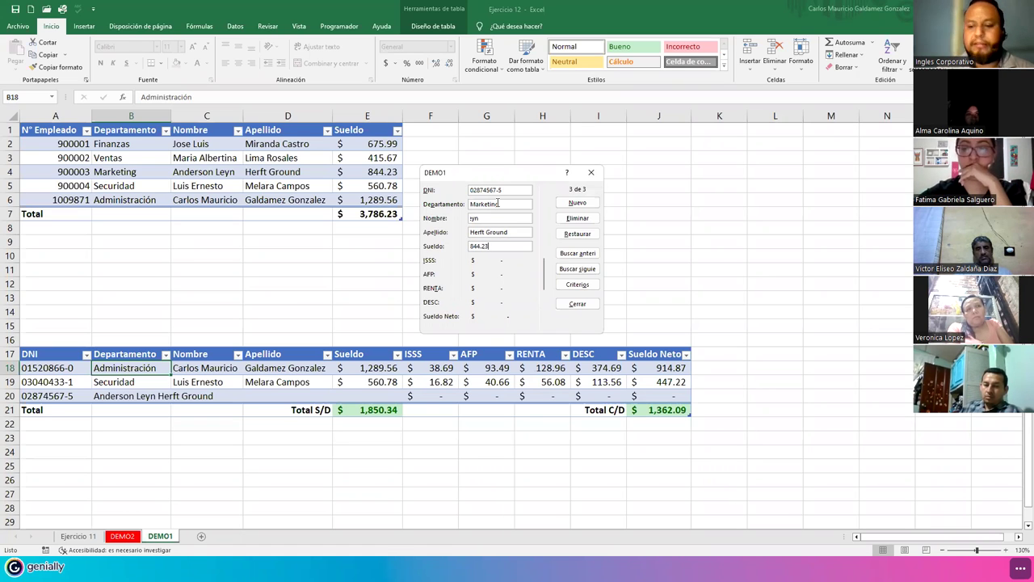
key("Return")
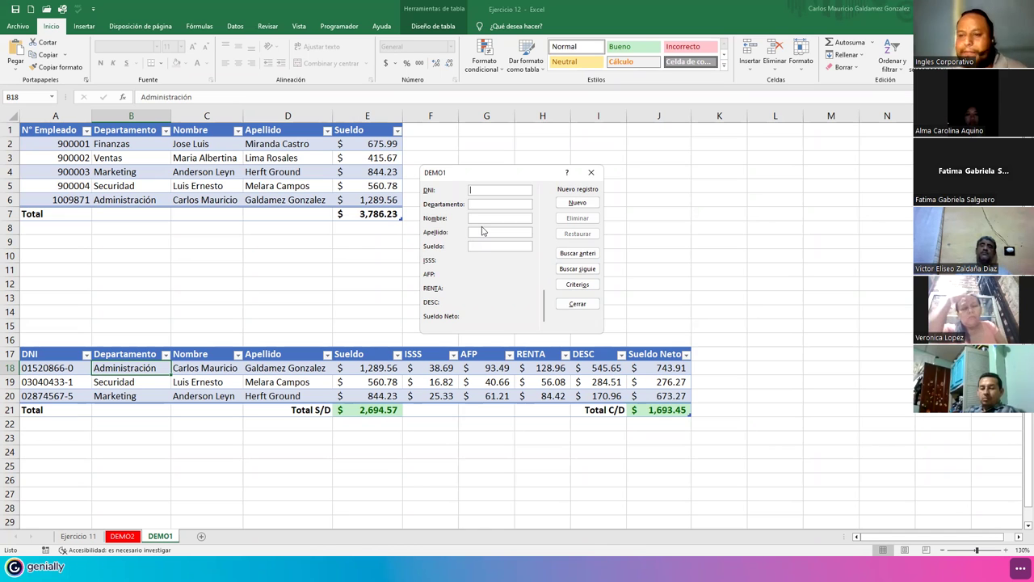
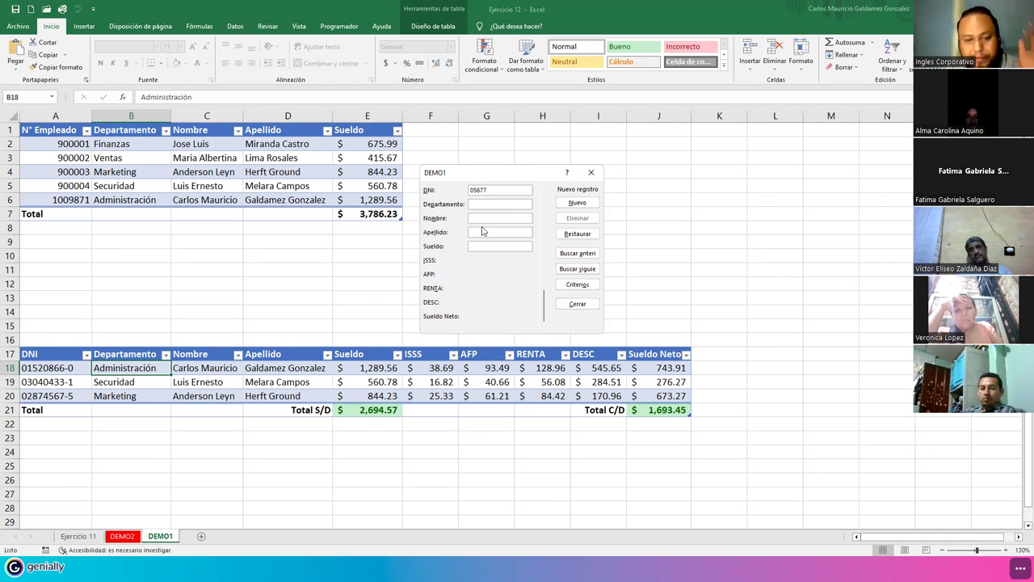
Add a fourth employee record with DNI, first name and a 415.67 salary
key("Tab")
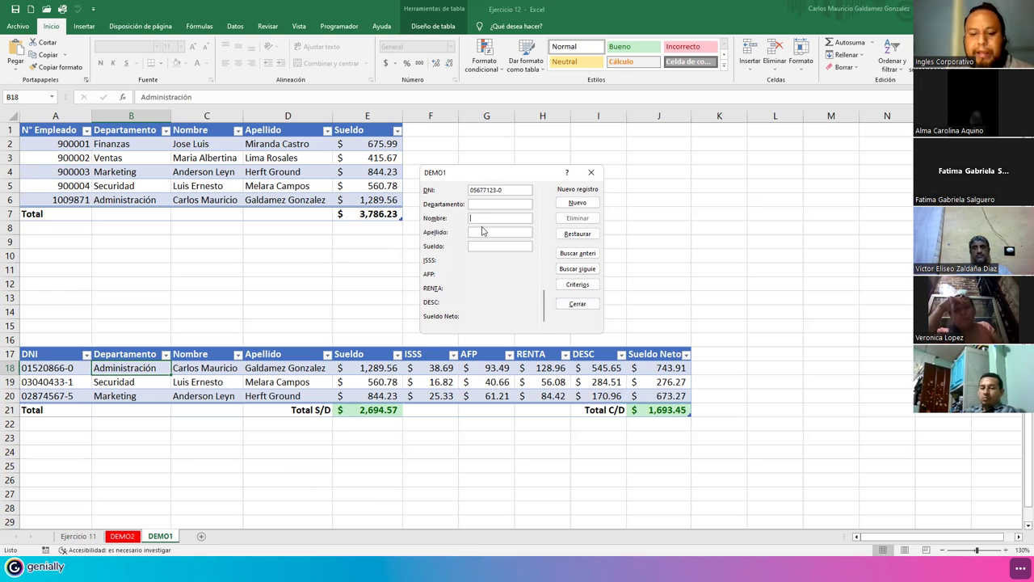
type("Albertina")
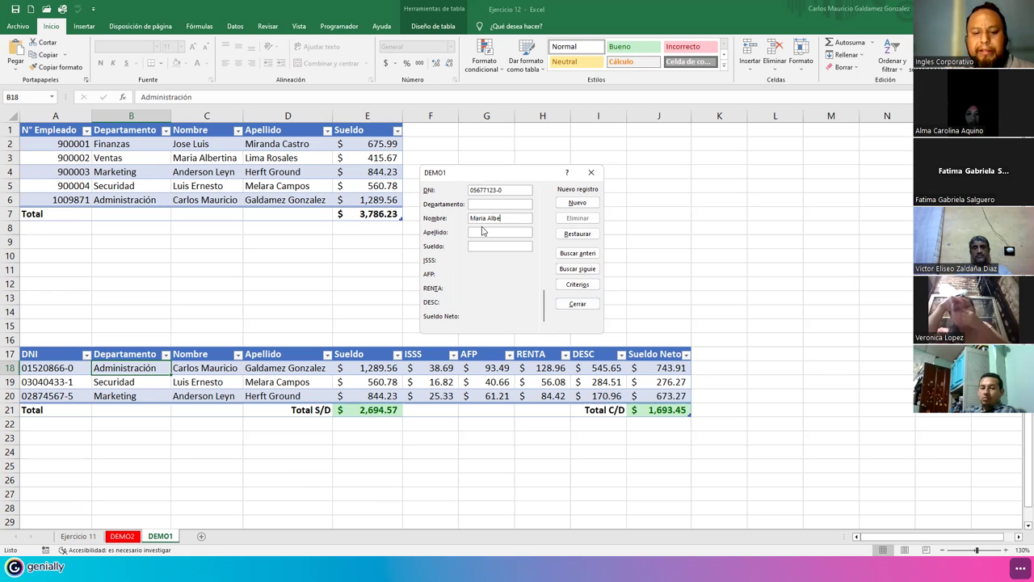
left_click(483, 232)
type("415.67")
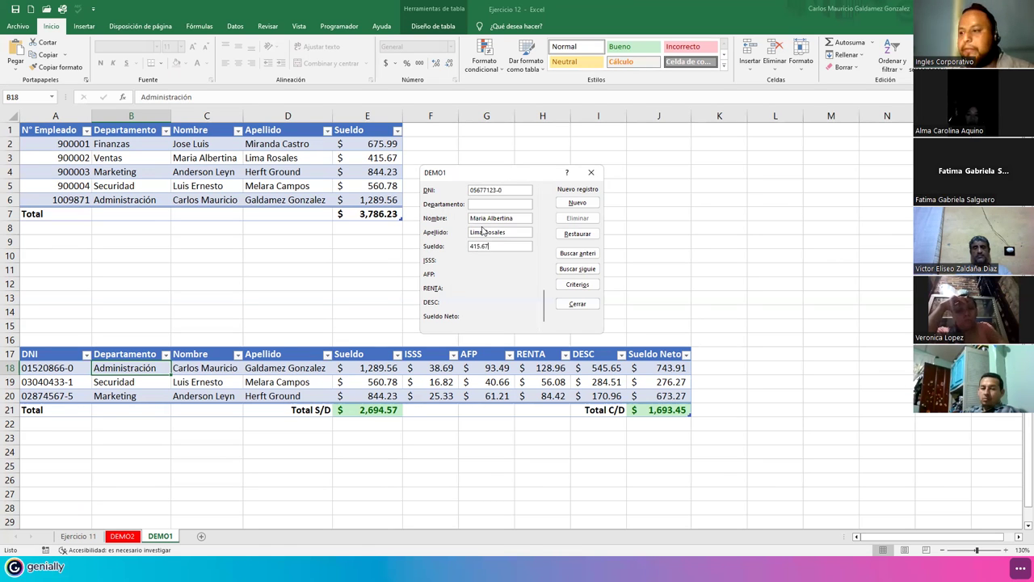
key("Return")
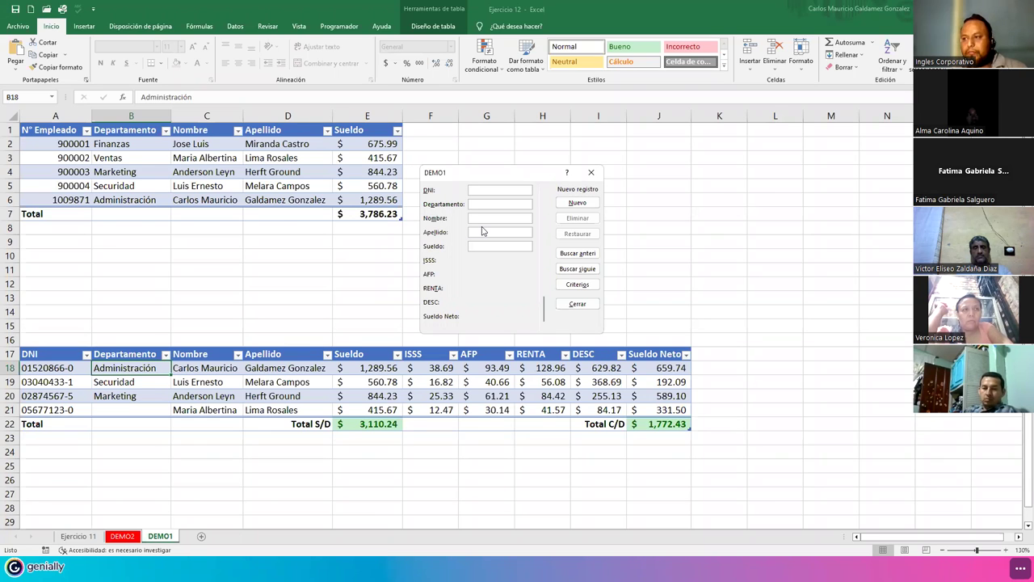
Add a junk test record filled with placeholder values
type("44455")
left_click(482, 232)
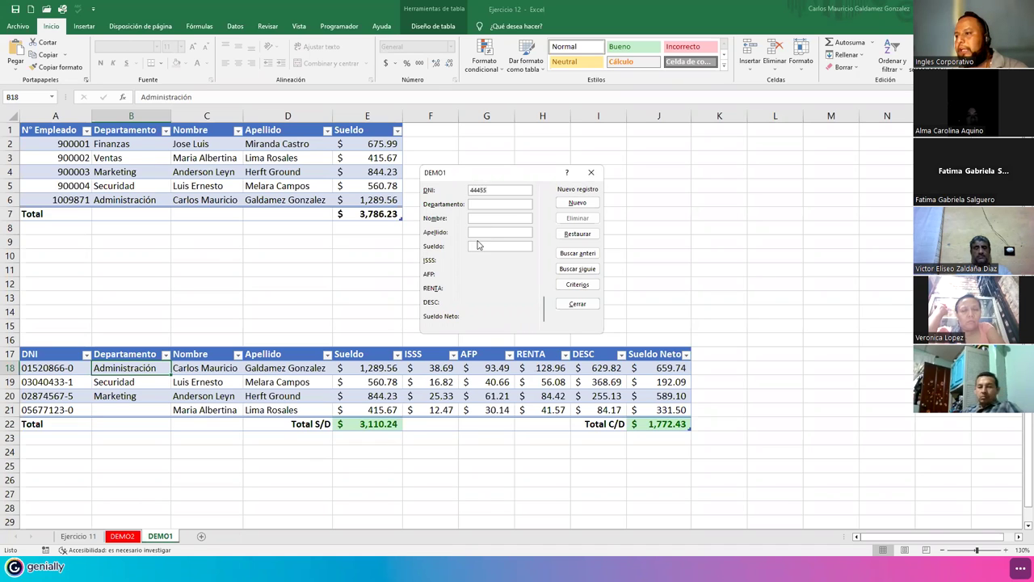
type("43445")
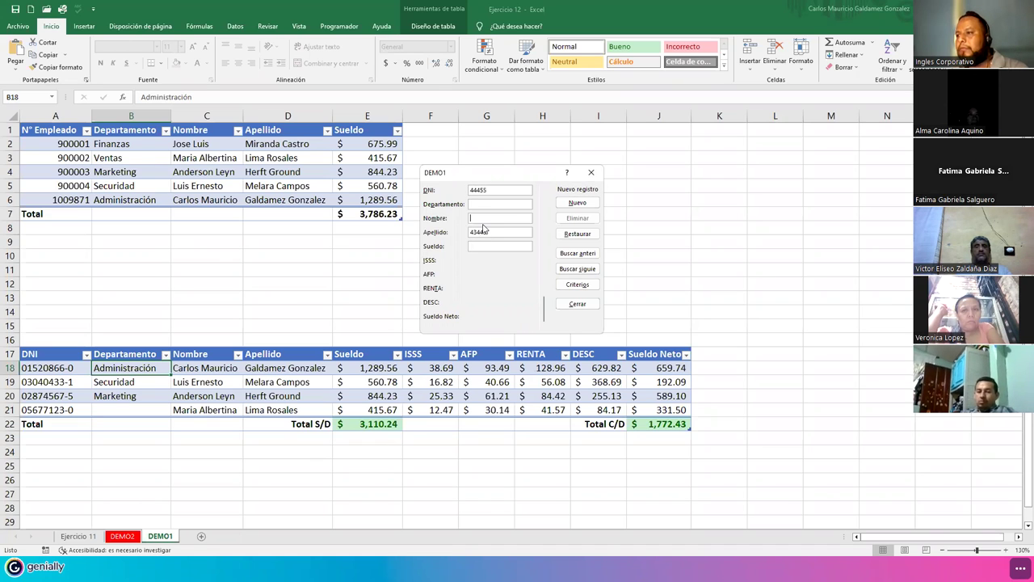
left_click(483, 223)
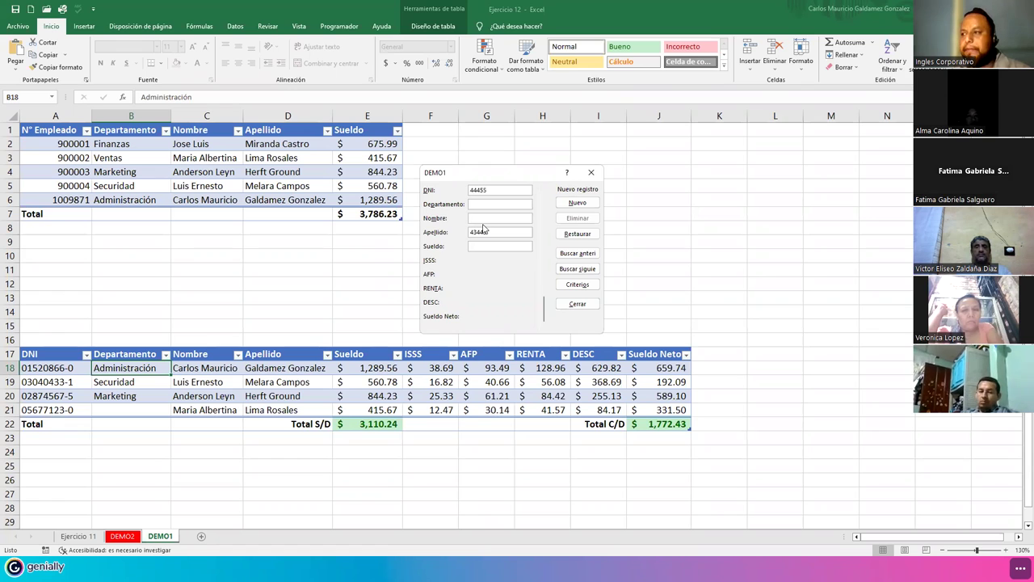
type("ererewrew")
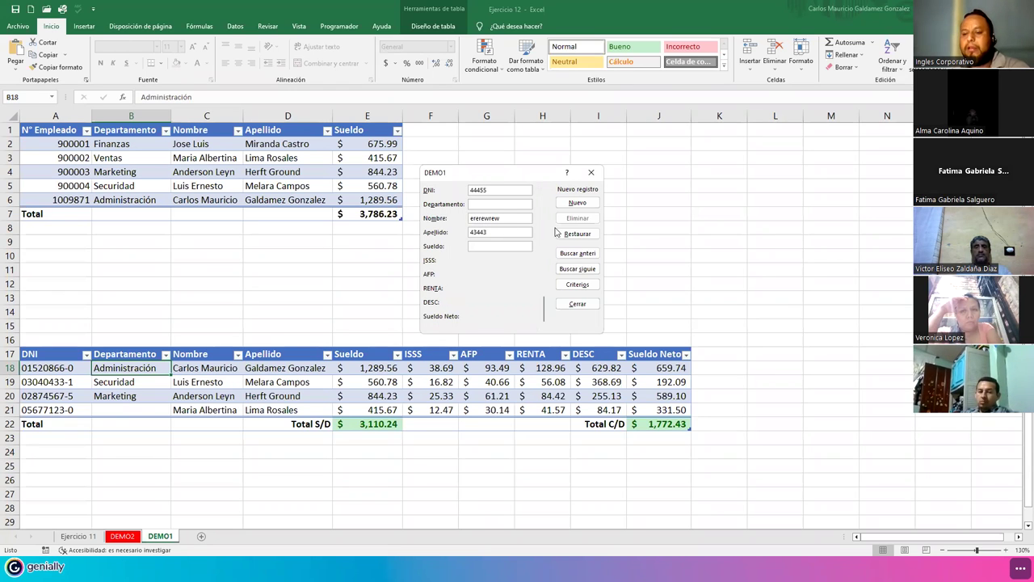
key("Return")
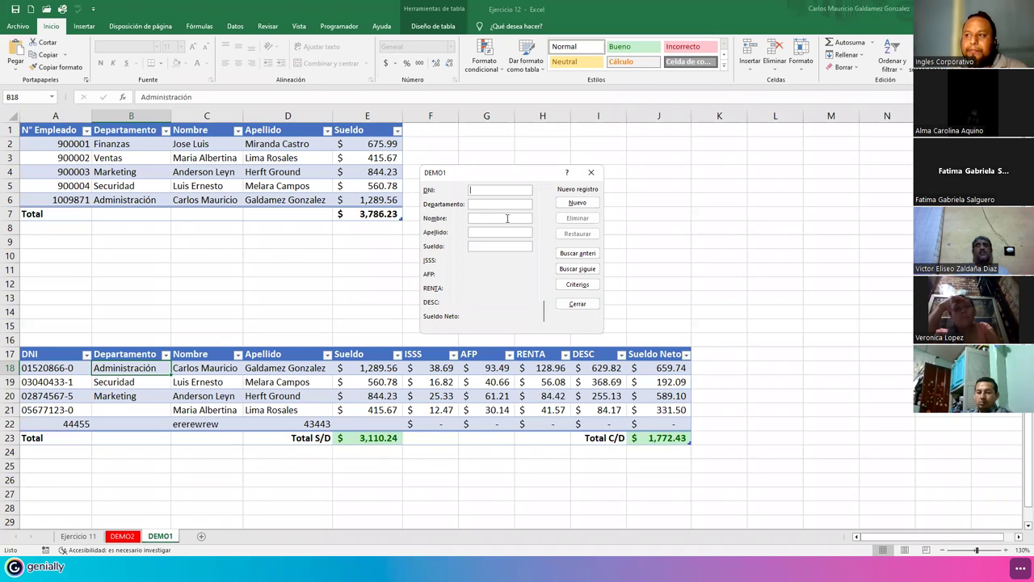
Delete the junk test record 44455 in the data form and confirm the prompt
left_click(576, 254)
left_click(572, 220)
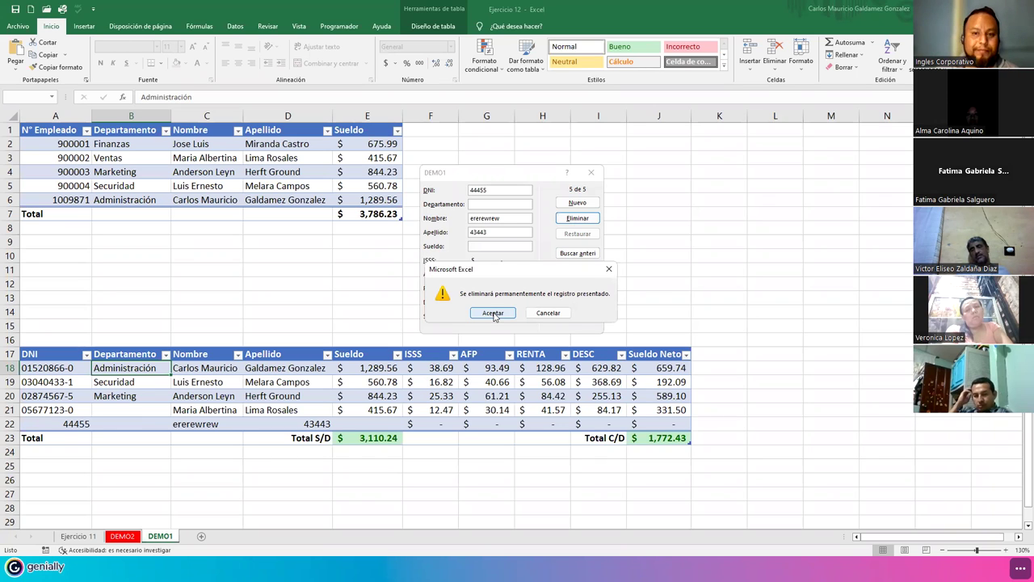
left_click(493, 312)
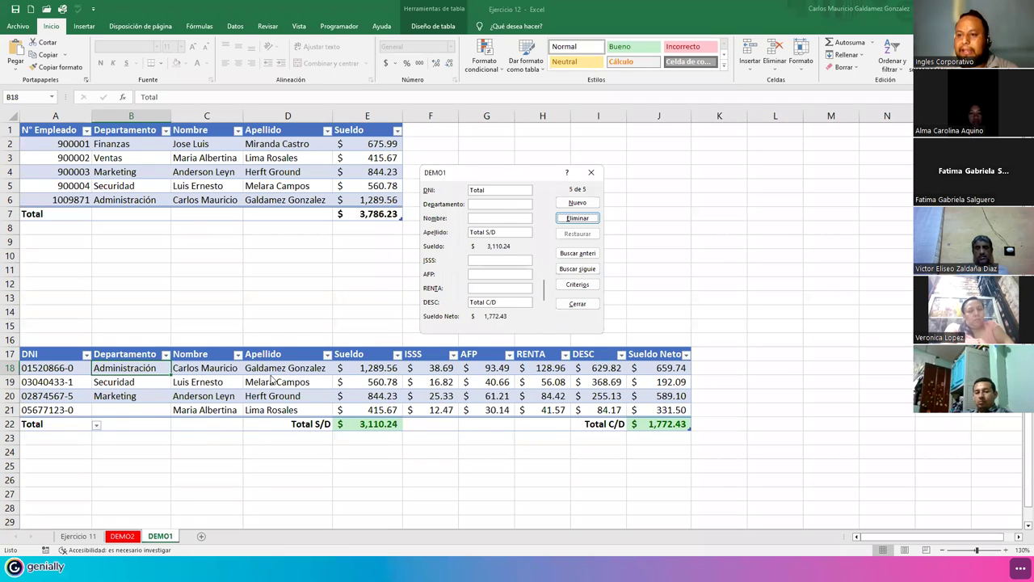
Browse back and forth through the form's records, then delete the Total row record
left_click(574, 255)
left_click(575, 270)
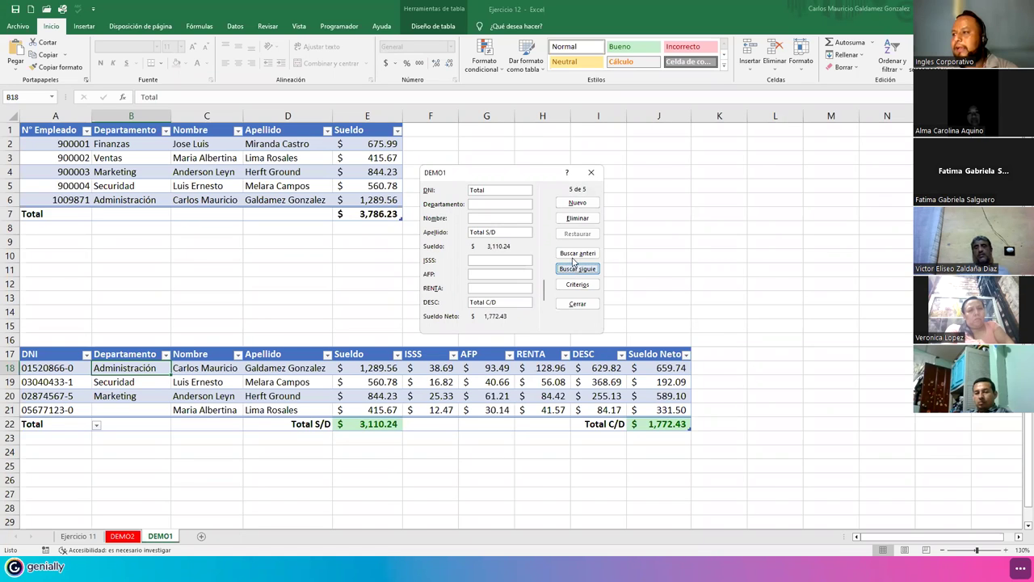
left_click(575, 254)
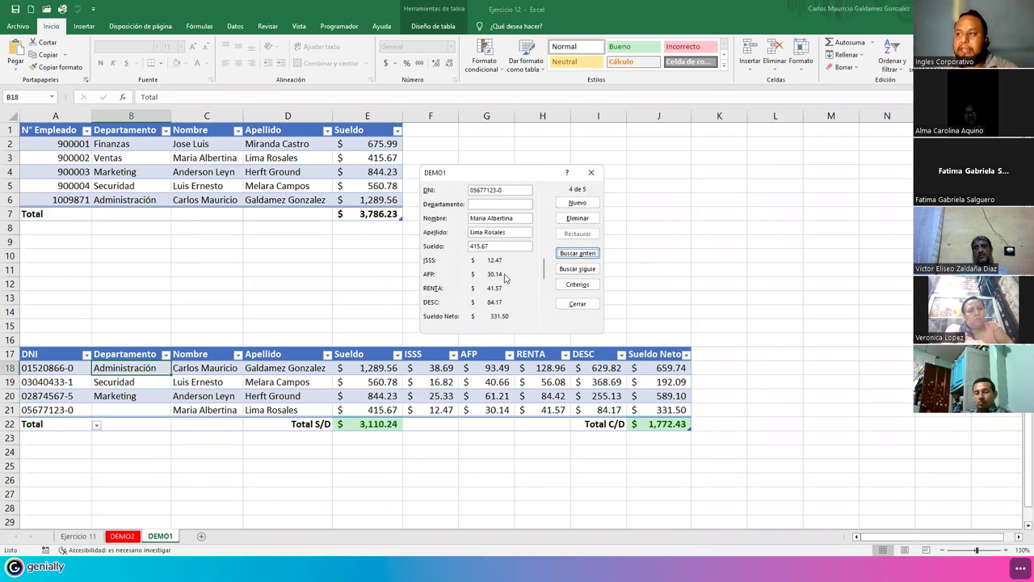
left_click(576, 254)
left_click(576, 254)
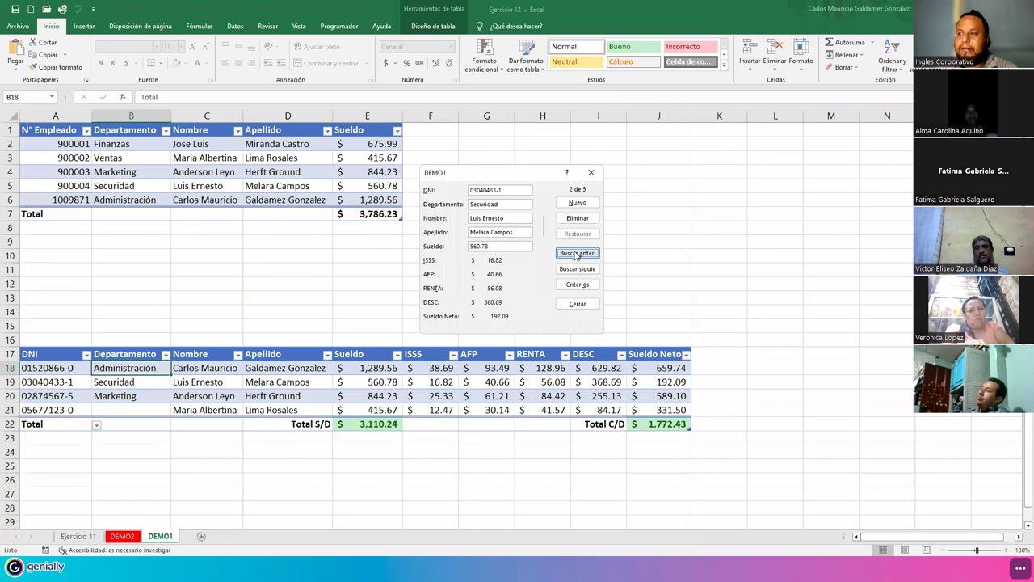
left_click(576, 253)
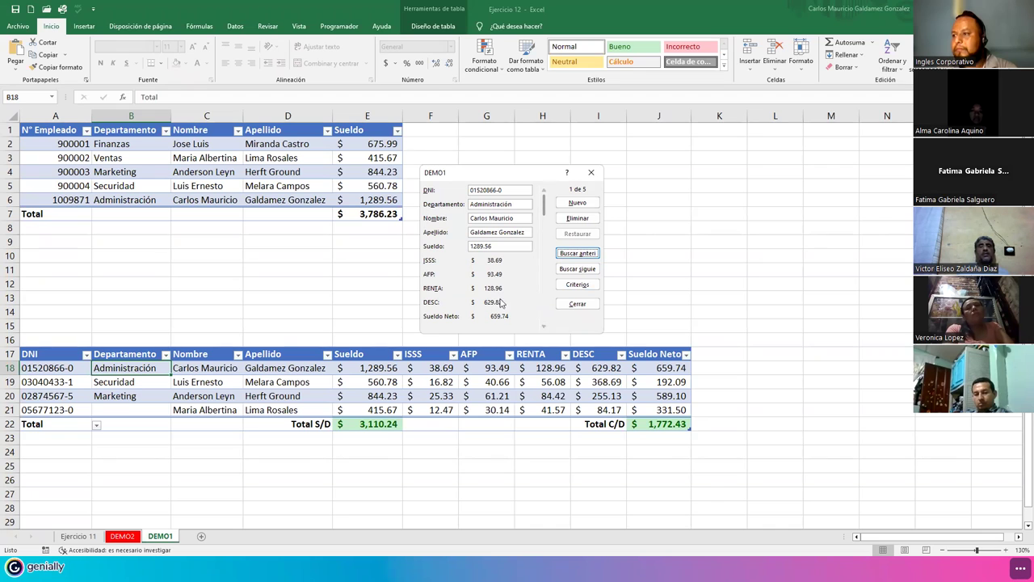
left_click(544, 328)
left_click(544, 327)
left_click(544, 327)
left_click(545, 328)
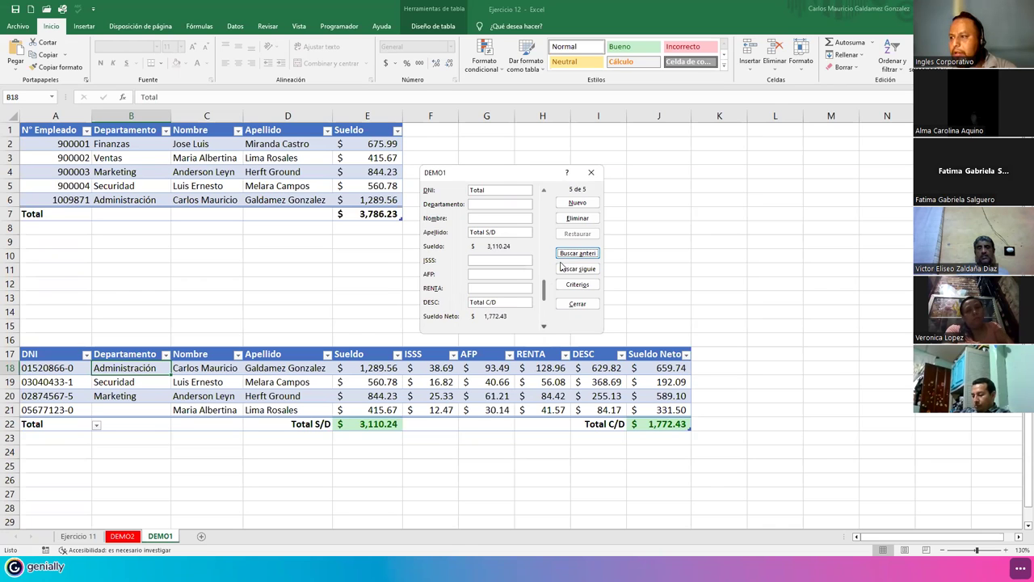
left_click(578, 218)
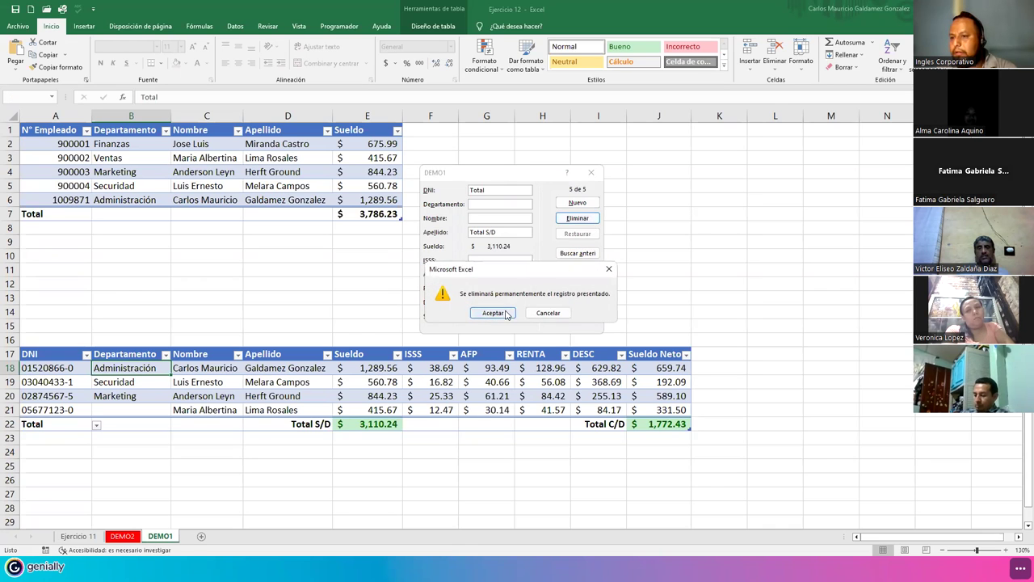
Confirm the deletion prompt, close the data form, and click an empty cell
left_click(494, 313)
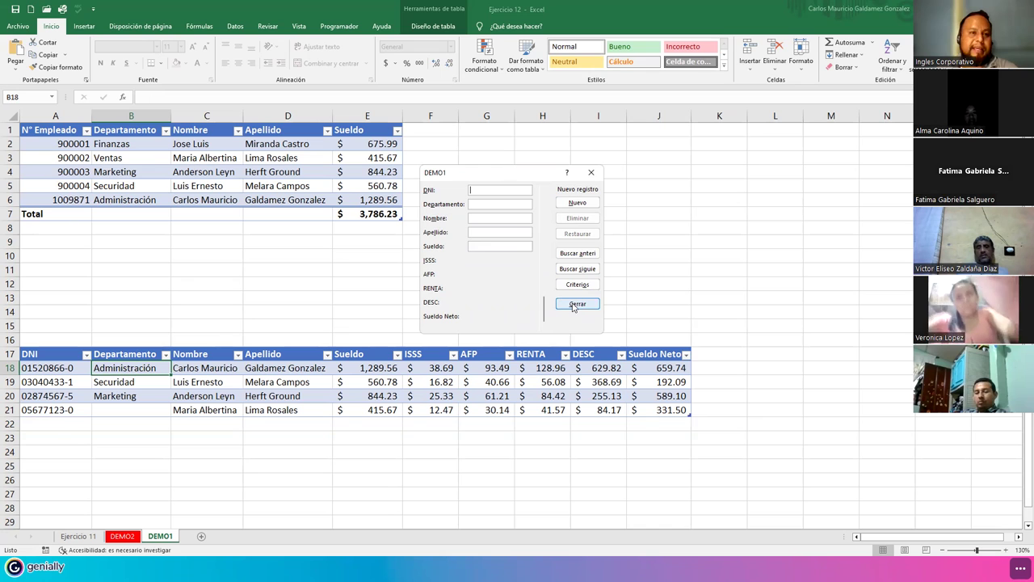
left_click(574, 306)
left_click(425, 452)
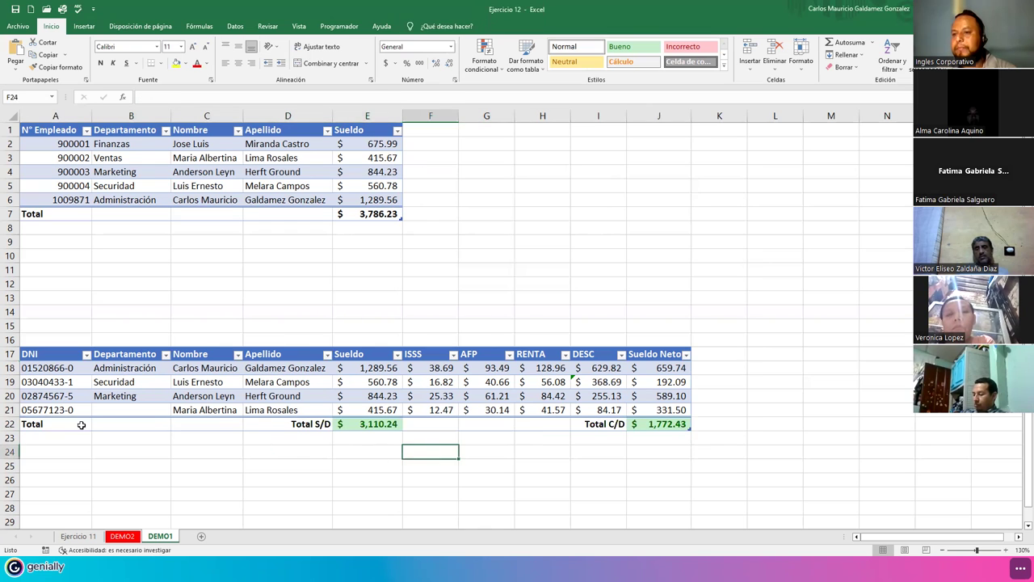
left_click(37, 424)
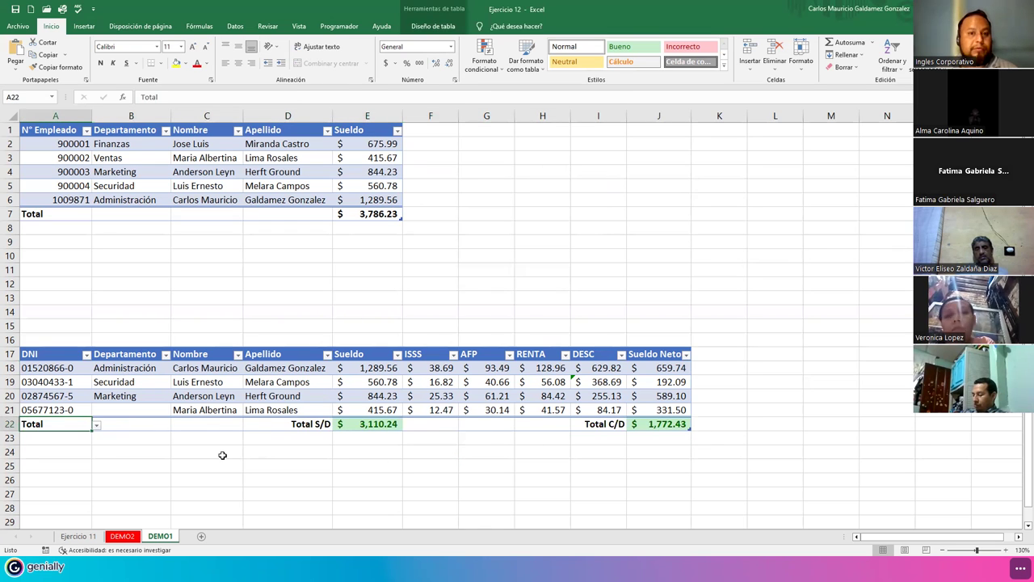
left_click(270, 271)
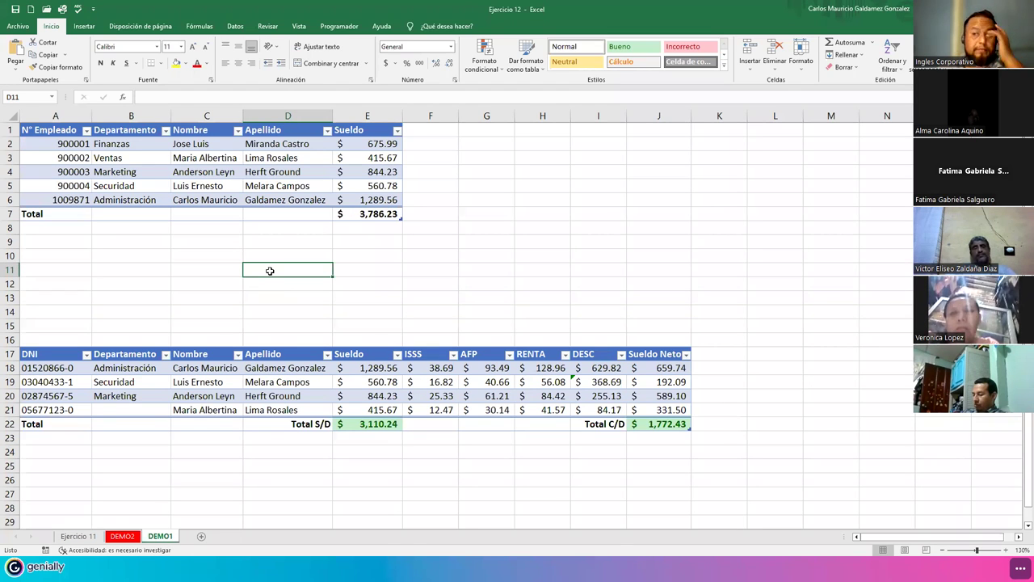
Switch between the Ejercicio 11, DEMO1 and DEMO2 sheets, settling on DEMO2
left_click(79, 536)
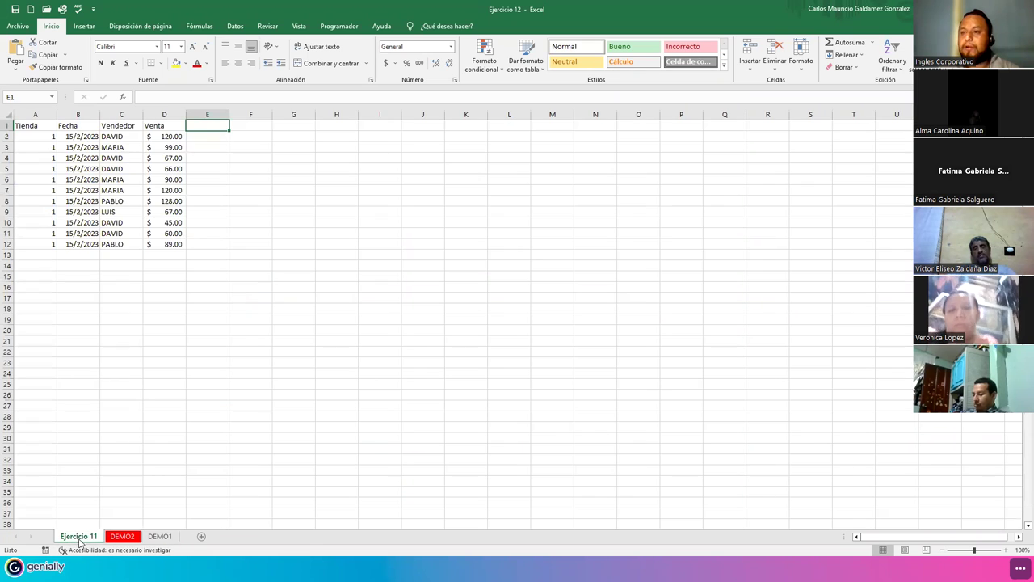
key("ctrl+Page_Down")
key("ctrl+Page_Down")
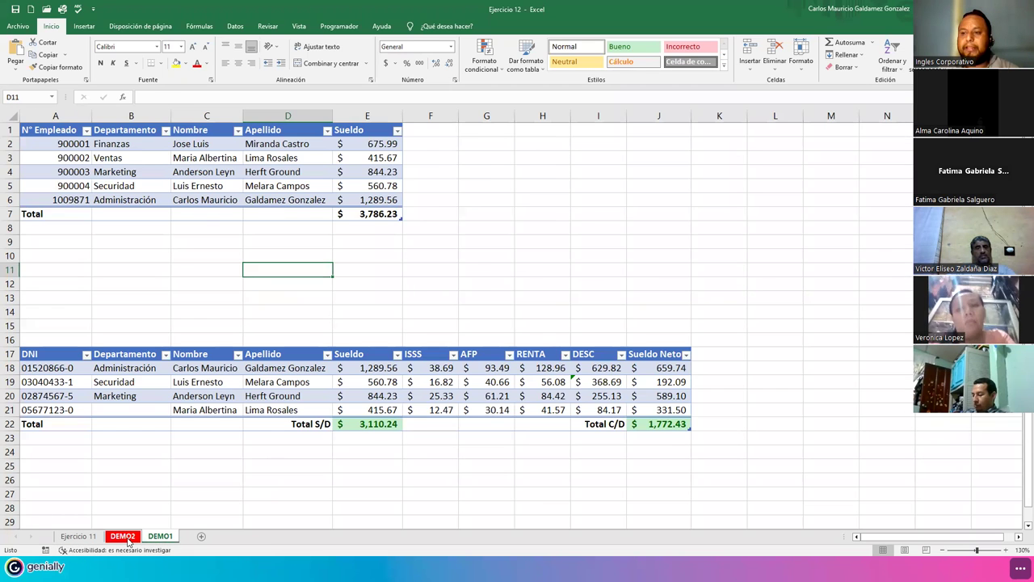
left_click(123, 537)
key("ctrl+Page_Down")
left_click(129, 537)
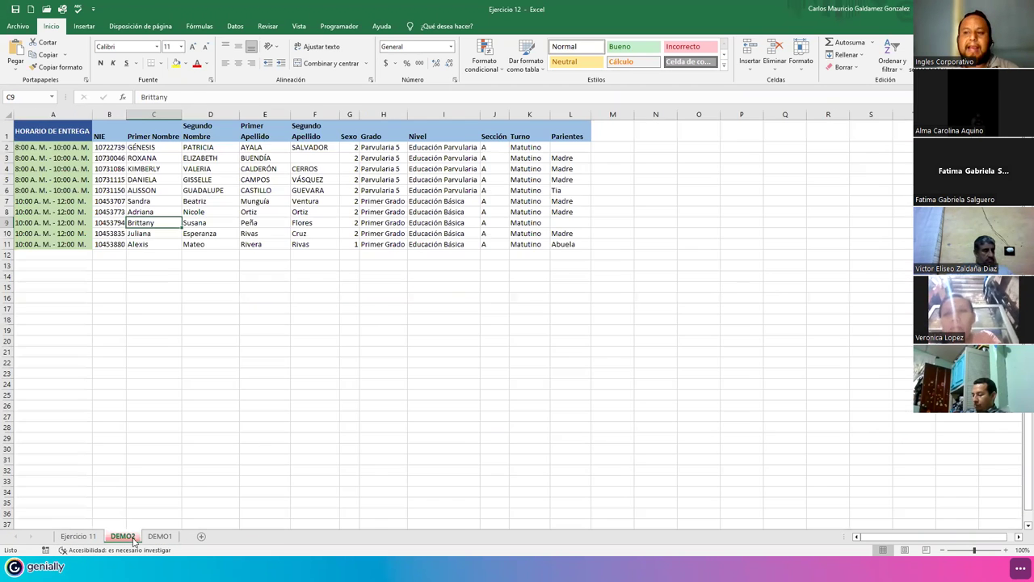
left_click(306, 265)
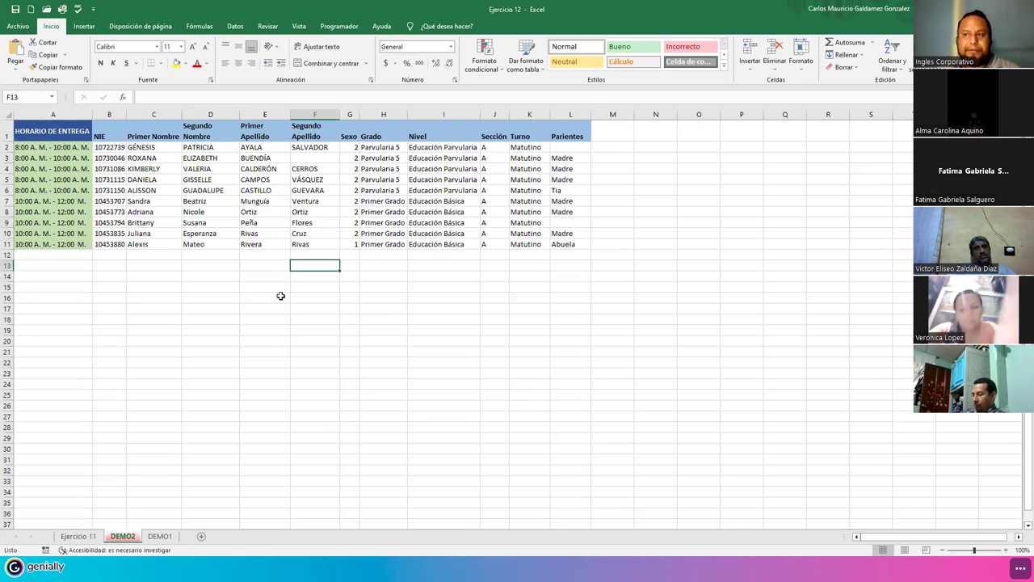
left_click(163, 192)
Convert the range A1:L11 into a table with headers via Insertar > Tabla
mouse_move(62, 130)
left_mouse_down()
mouse_move(480, 235)
mouse_move(566, 244)
left_mouse_up()
left_click(84, 26)
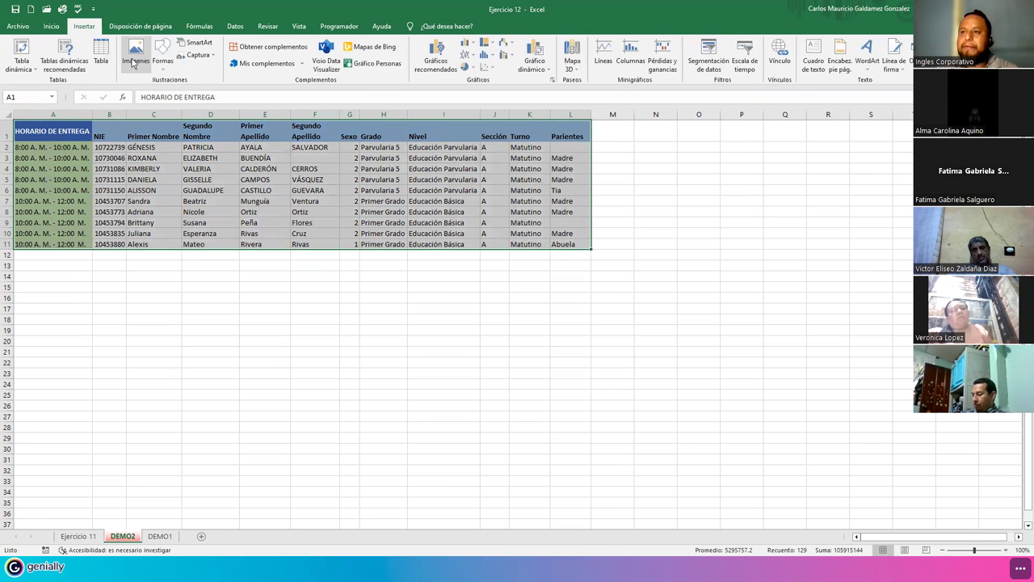
left_click(102, 61)
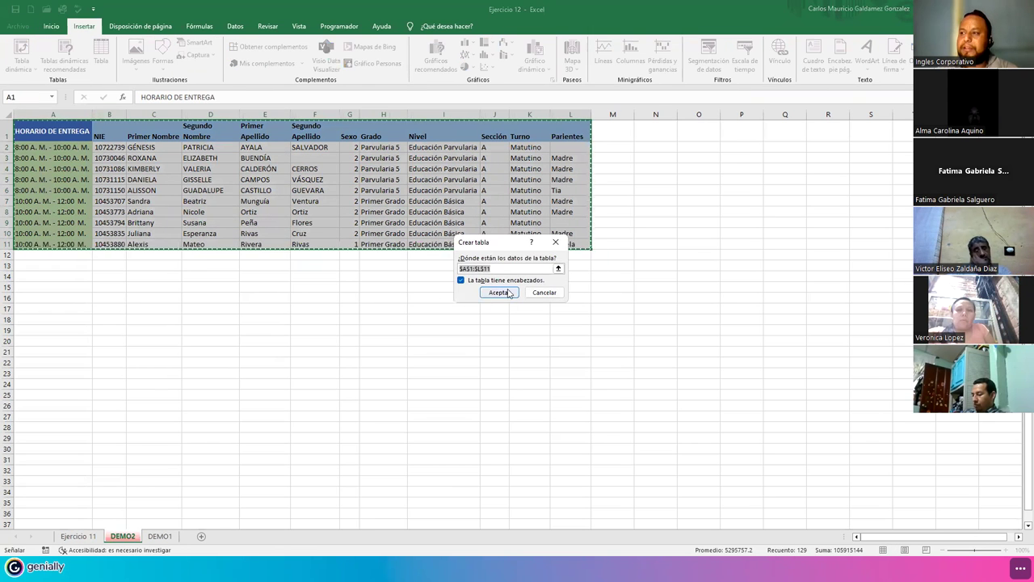
left_click(495, 292)
left_click(363, 200)
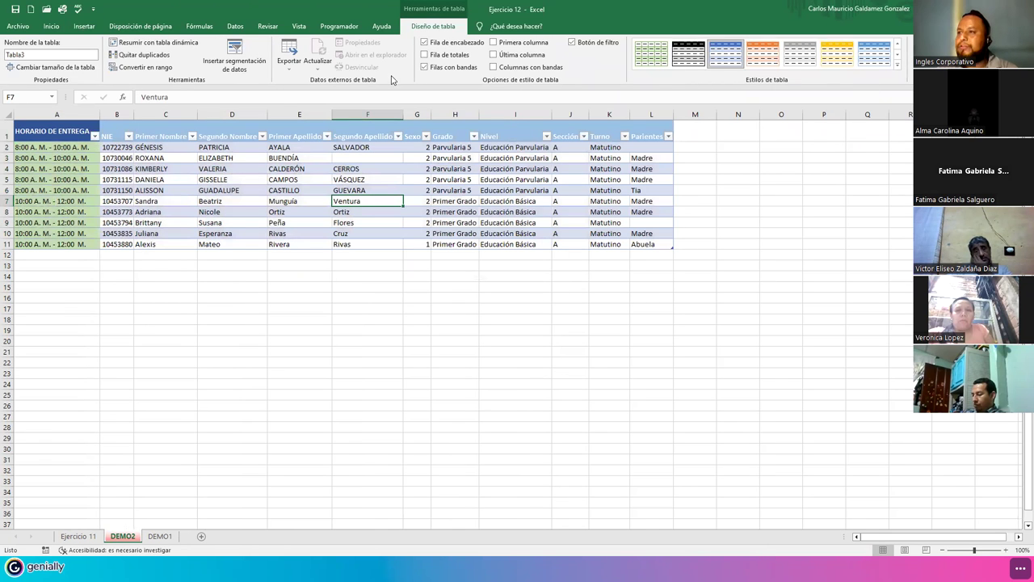
left_click(50, 26)
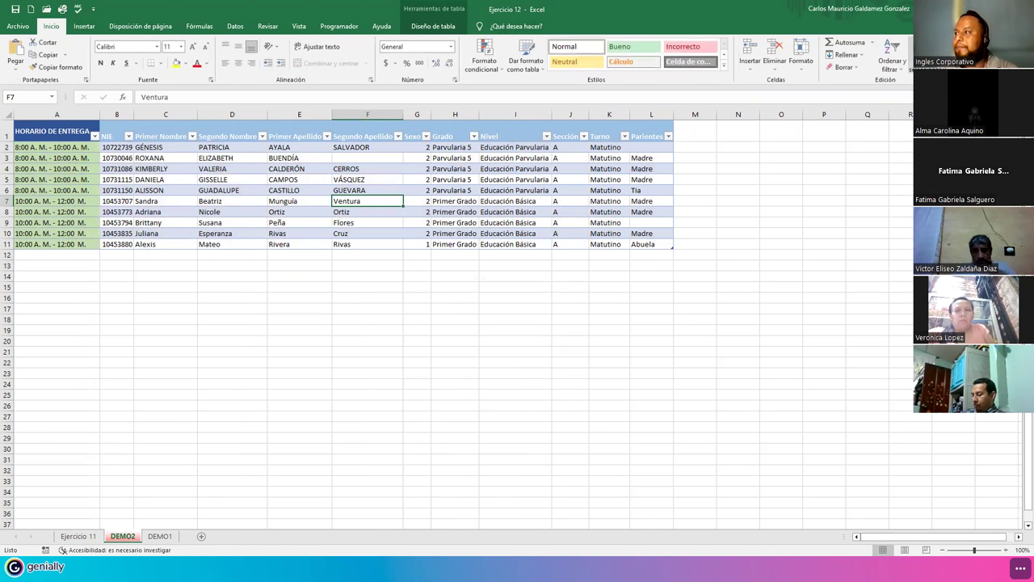
Open, reposition and close the student table's Formulario data form, then switch to Ejercicio 11
left_click(63, 9)
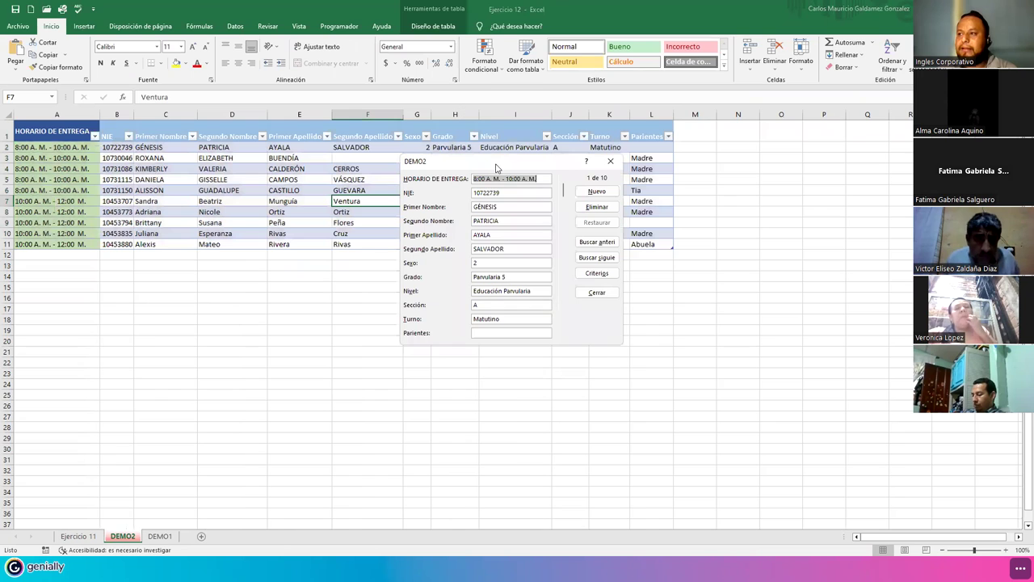
left_click_drag(496, 167, 663, 293)
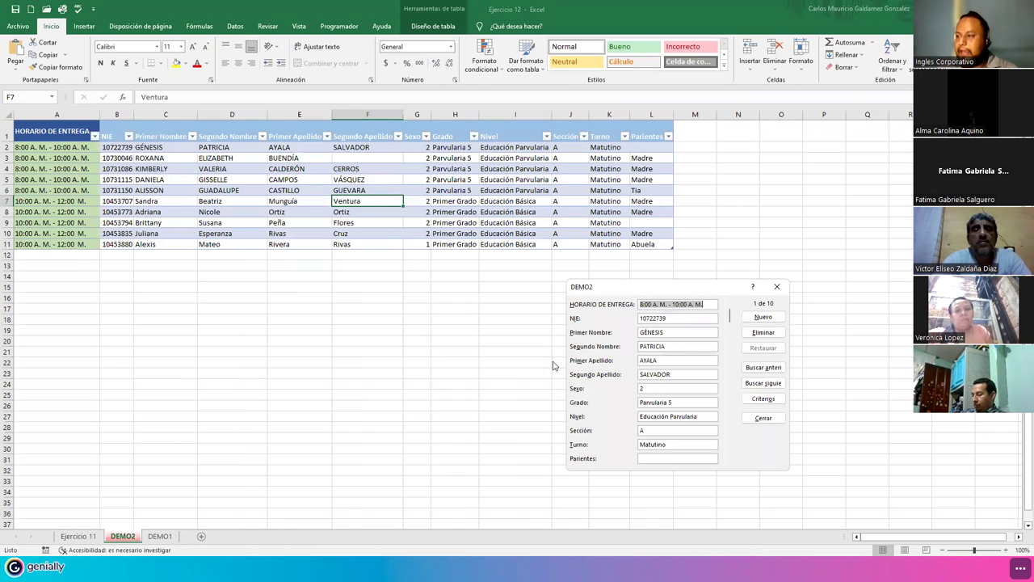
left_click(776, 286)
left_click(230, 179)
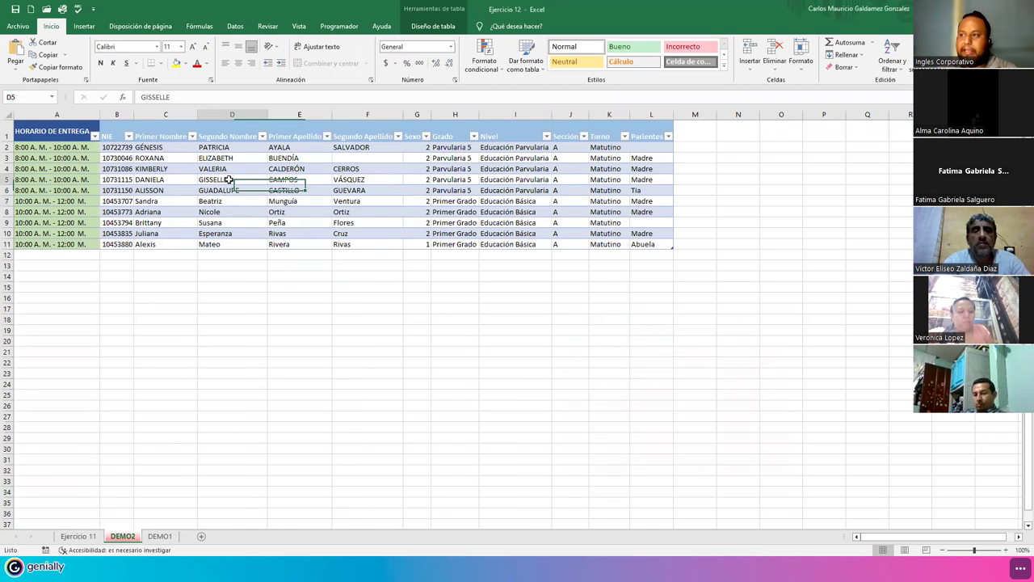
left_click(62, 9)
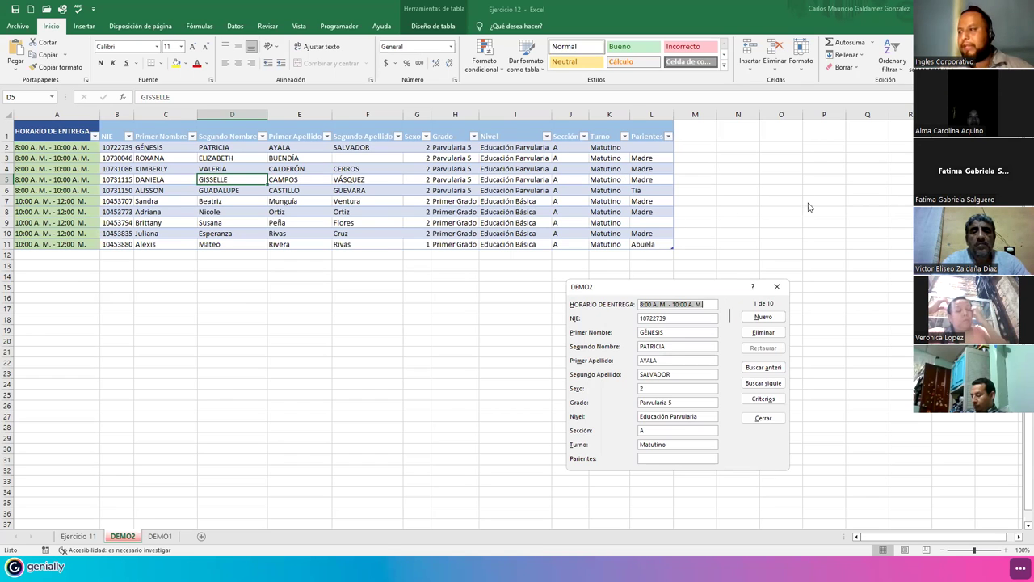
left_click(777, 287)
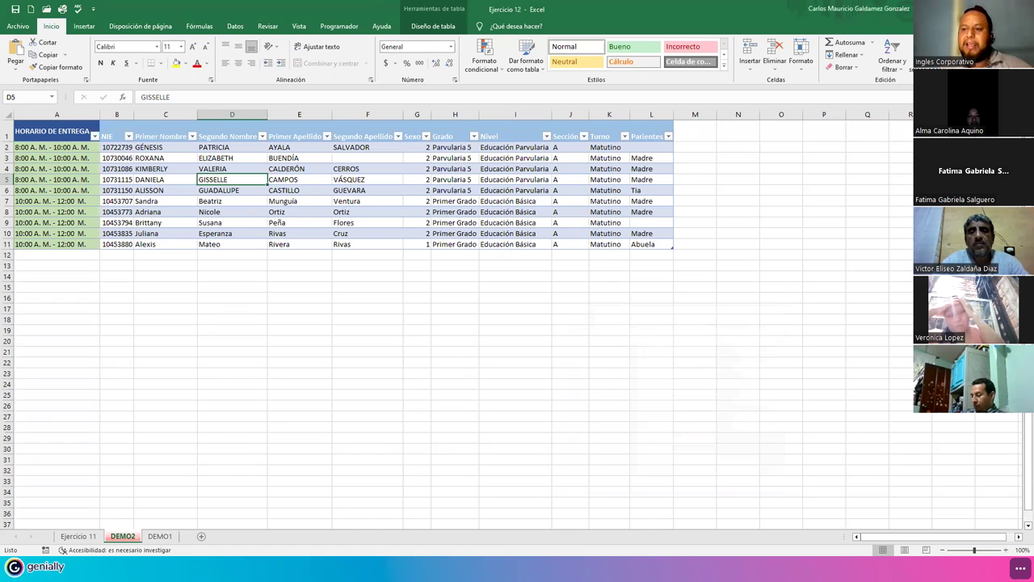
left_click(77, 537)
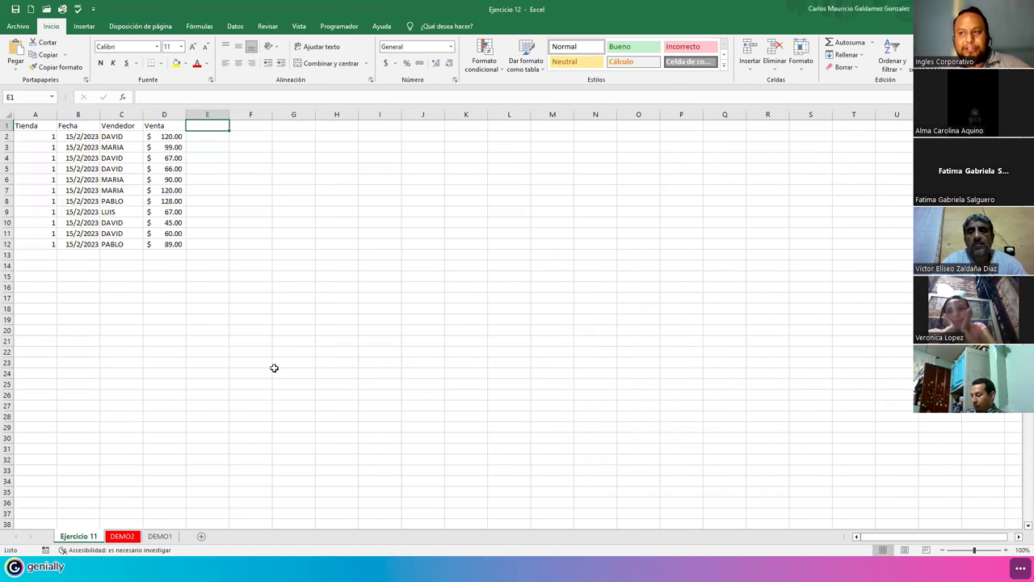
Highlight the sales data A1:D12, then columns Tienda, Fecha, Vendedor and Venta, ending on C8
left_click(281, 342)
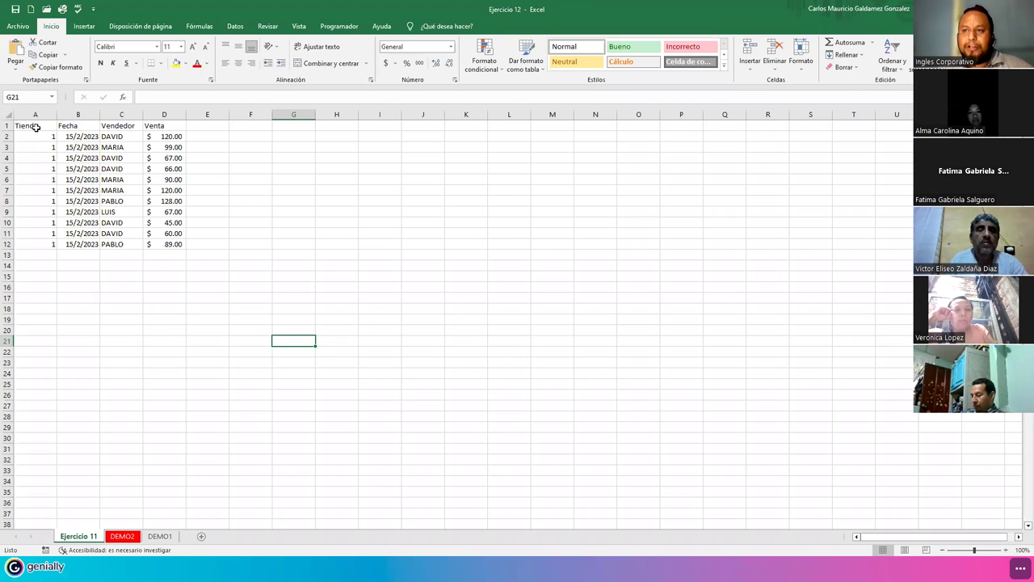
left_click_drag(36, 127, 168, 243)
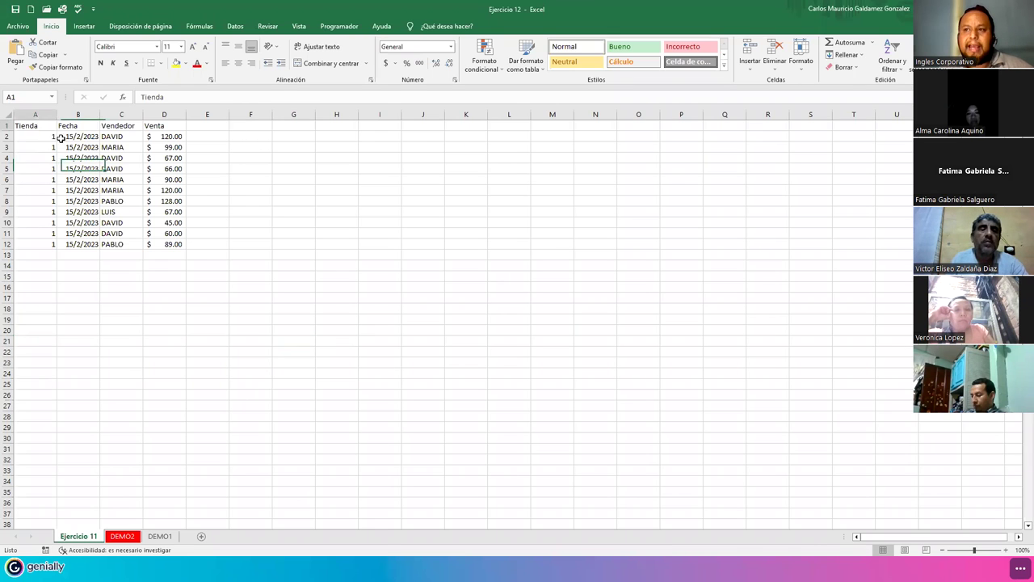
left_click(153, 327)
left_click_drag(29, 129, 168, 242)
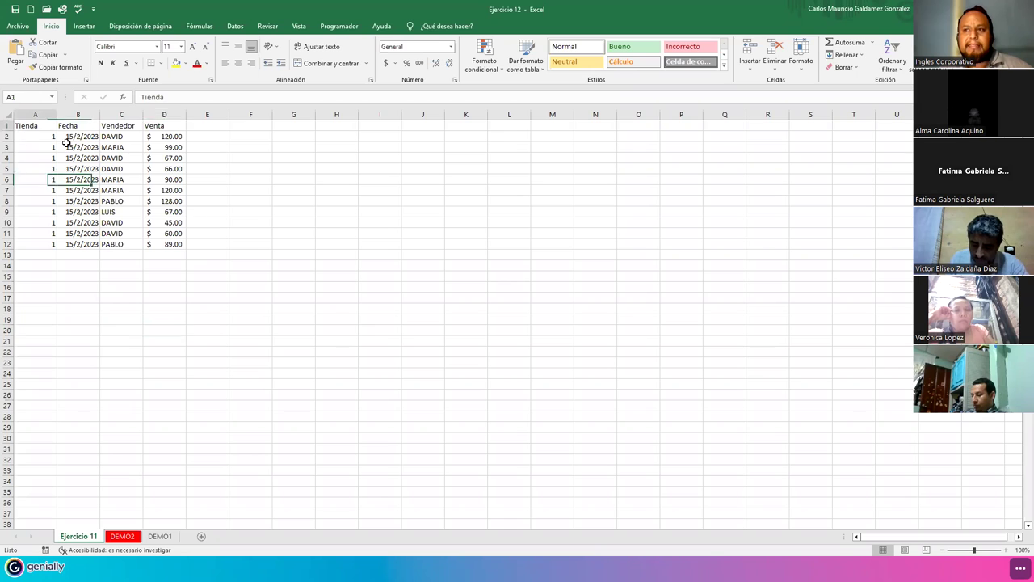
left_click(35, 256)
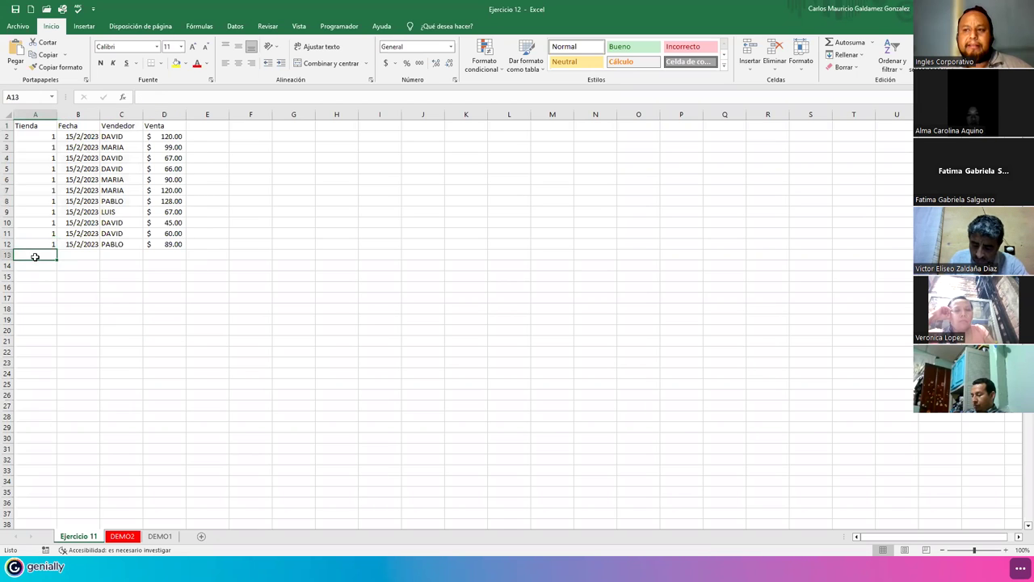
left_click_drag(48, 136, 35, 372)
mouse_move(51, 137)
left_mouse_down()
mouse_move(51, 248)
mouse_move(30, 374)
left_mouse_up()
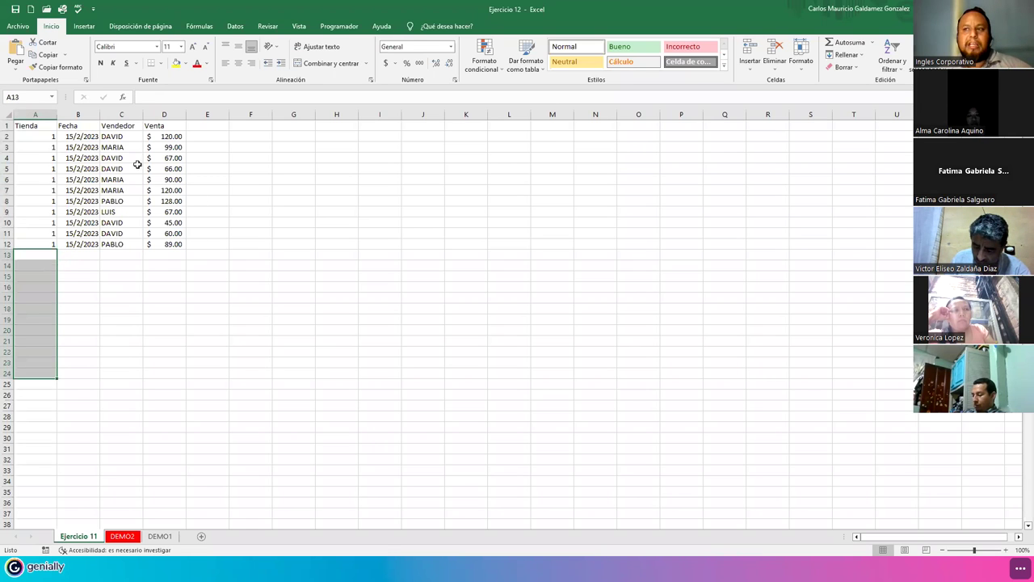
left_click_drag(127, 140, 121, 244)
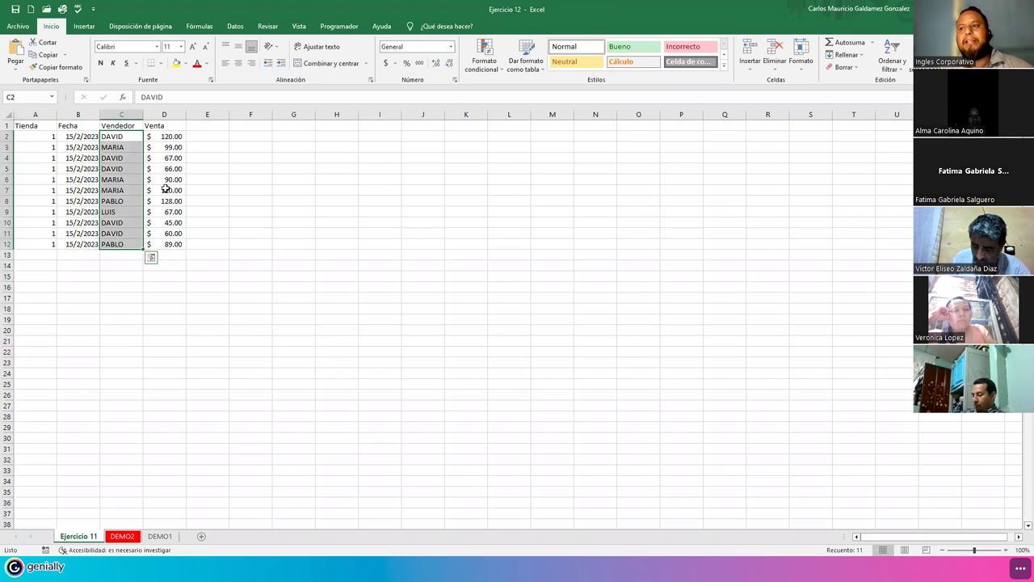
left_click_drag(165, 138, 166, 244)
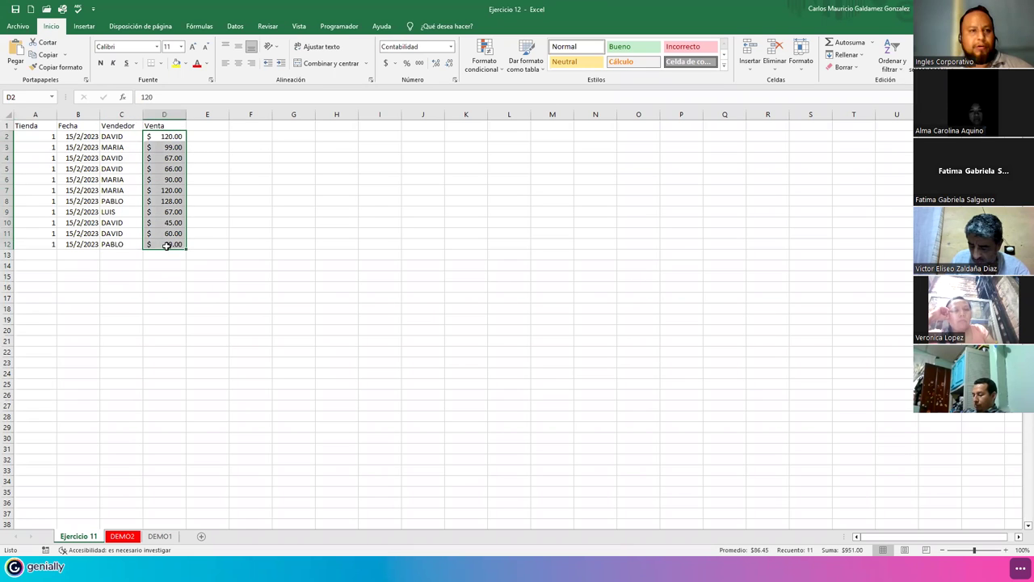
left_click(106, 198)
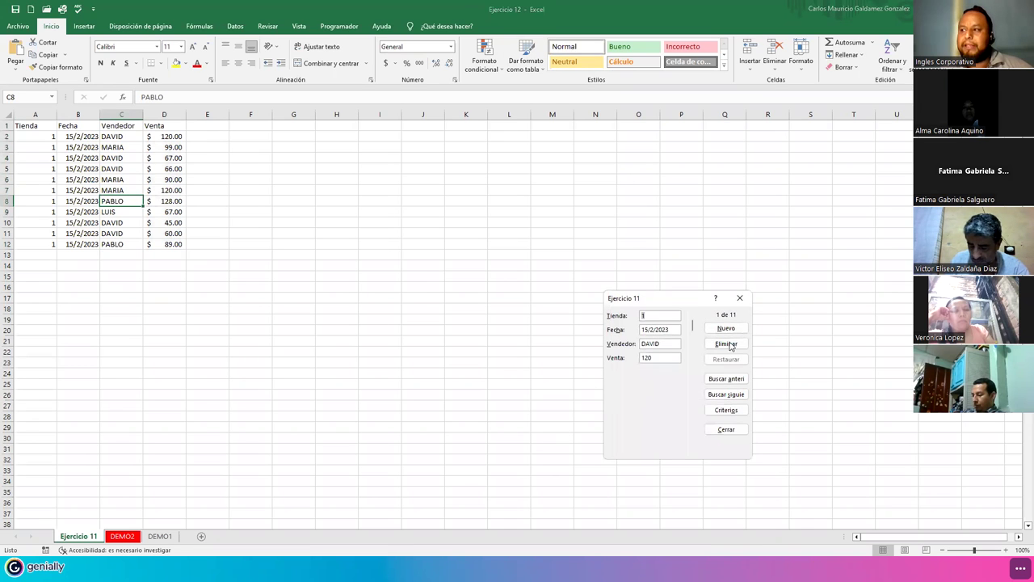
Close the data form and enter '22 Registros Más Usando Formularios de Datos' in F8
left_click(739, 298)
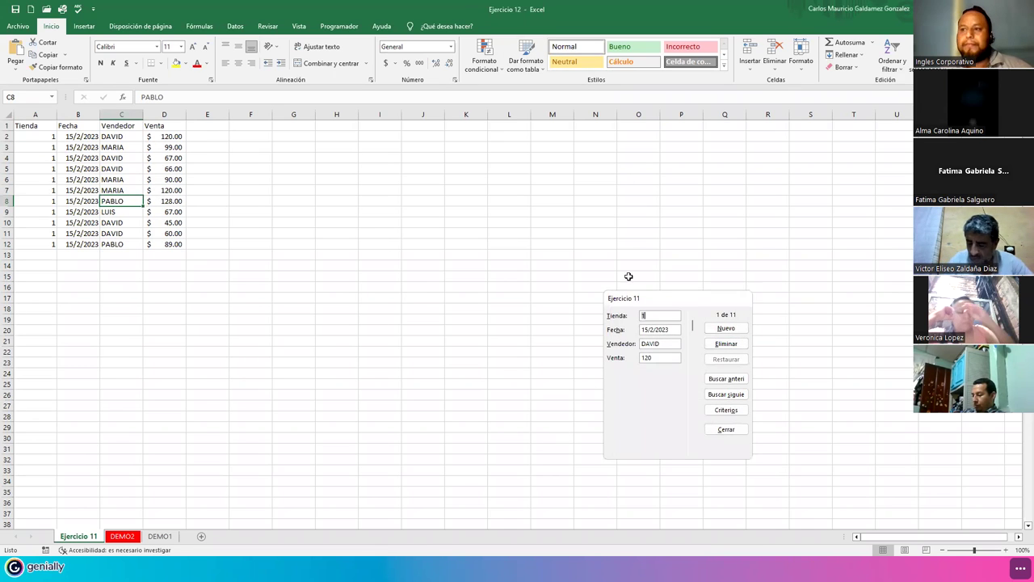
left_click(261, 200)
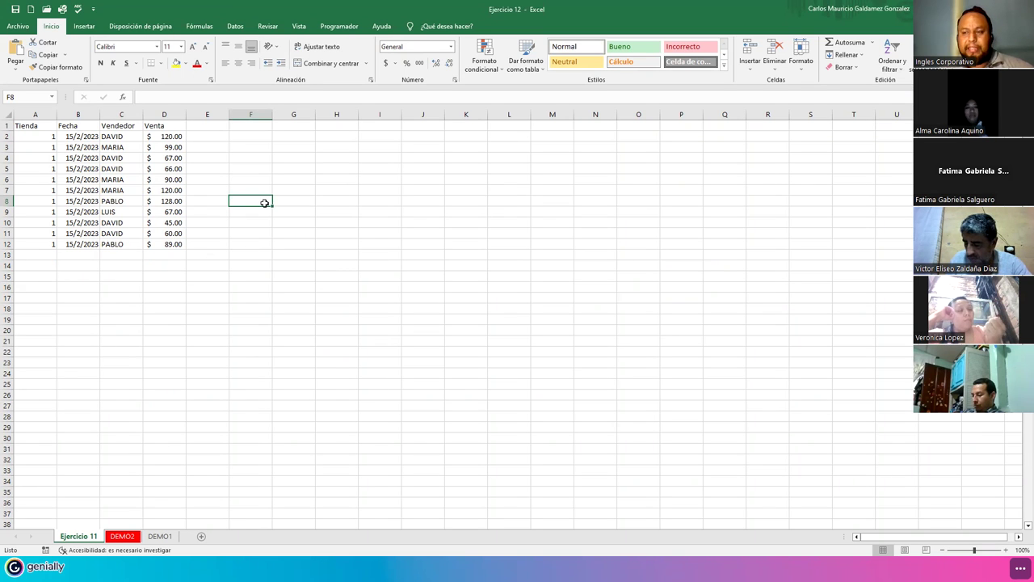
type("22")
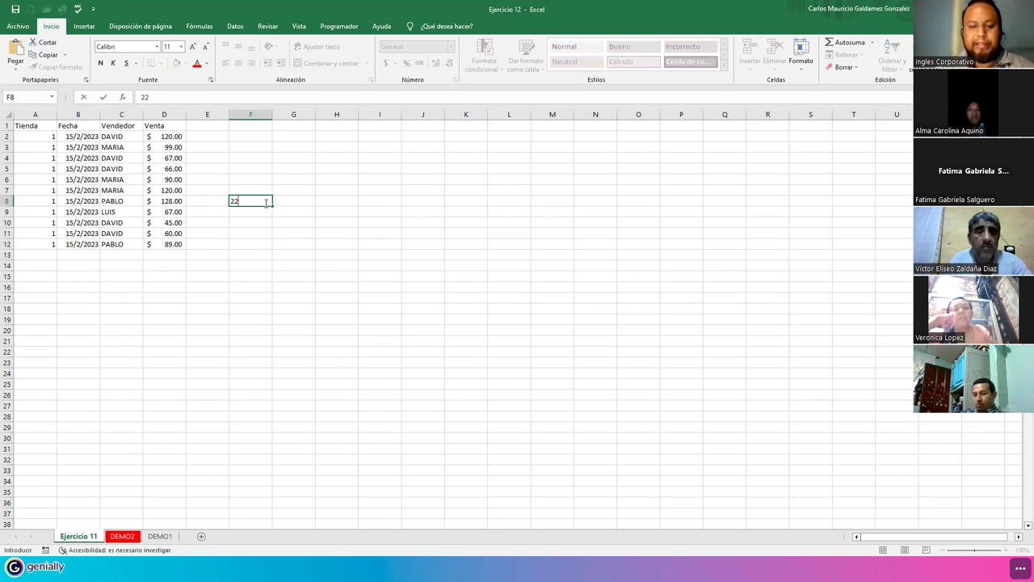
type(" Registros Mas")
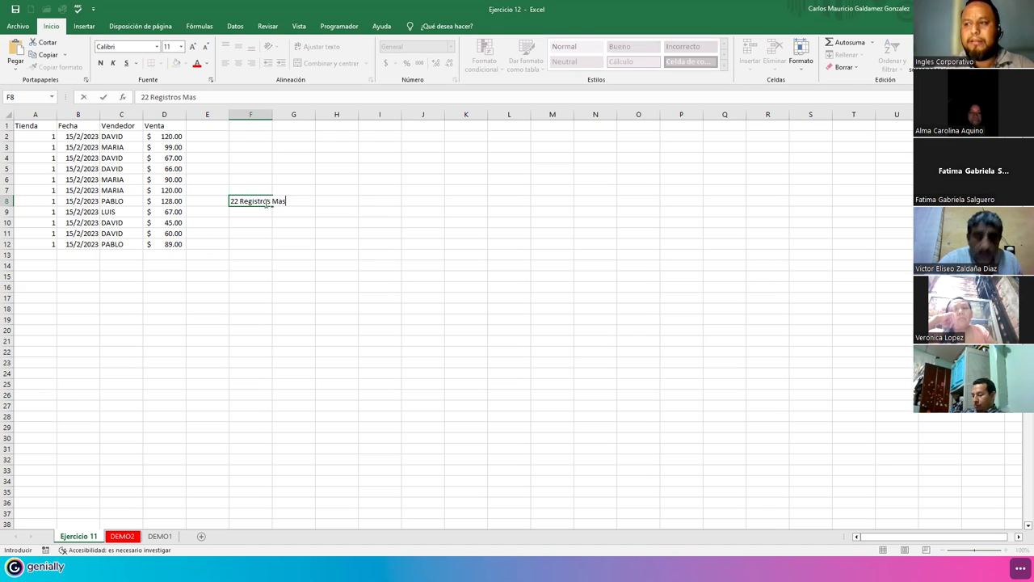
key("BackSpace")
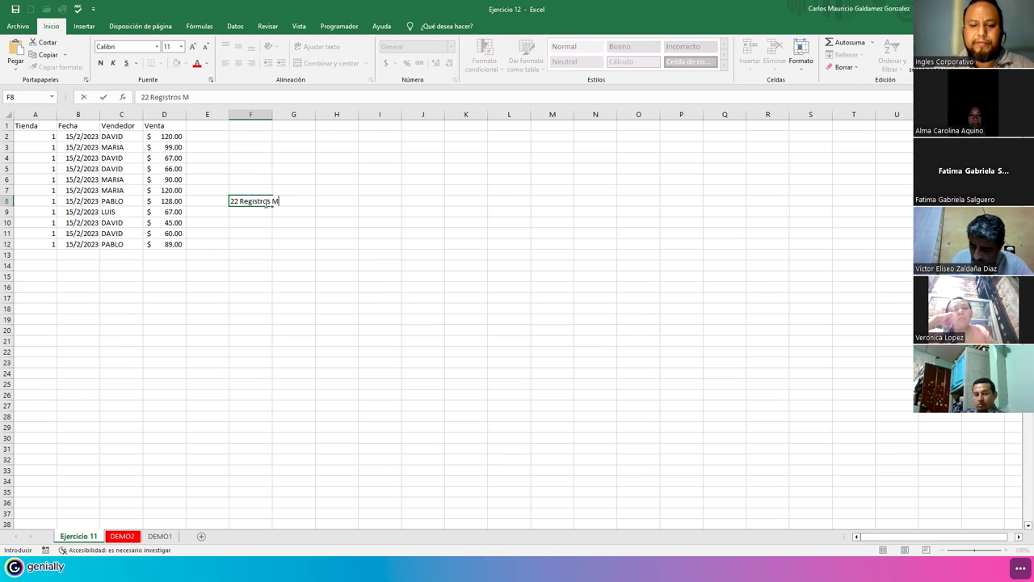
type("Usando Formu")
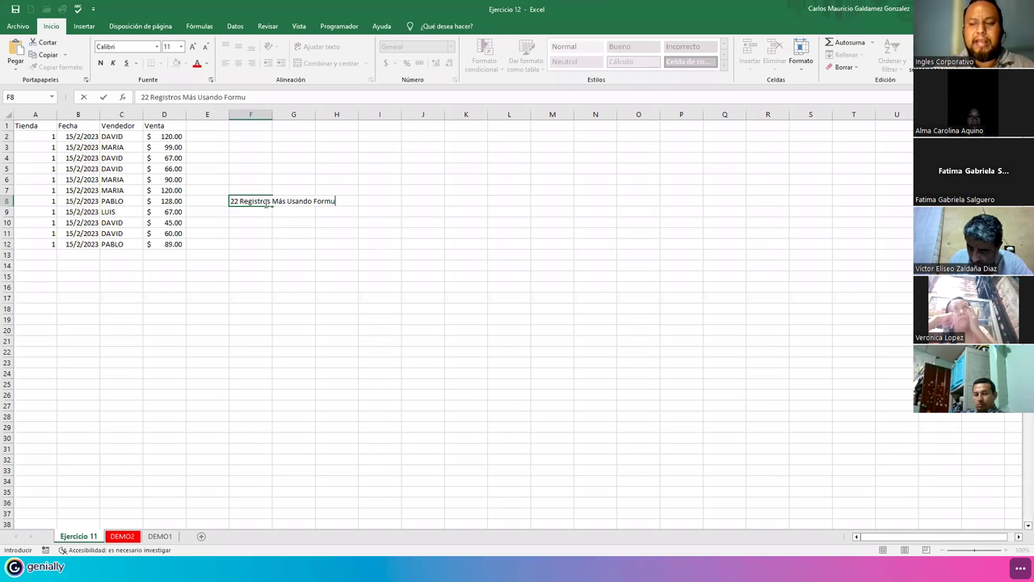
type("de Datos")
key("Return")
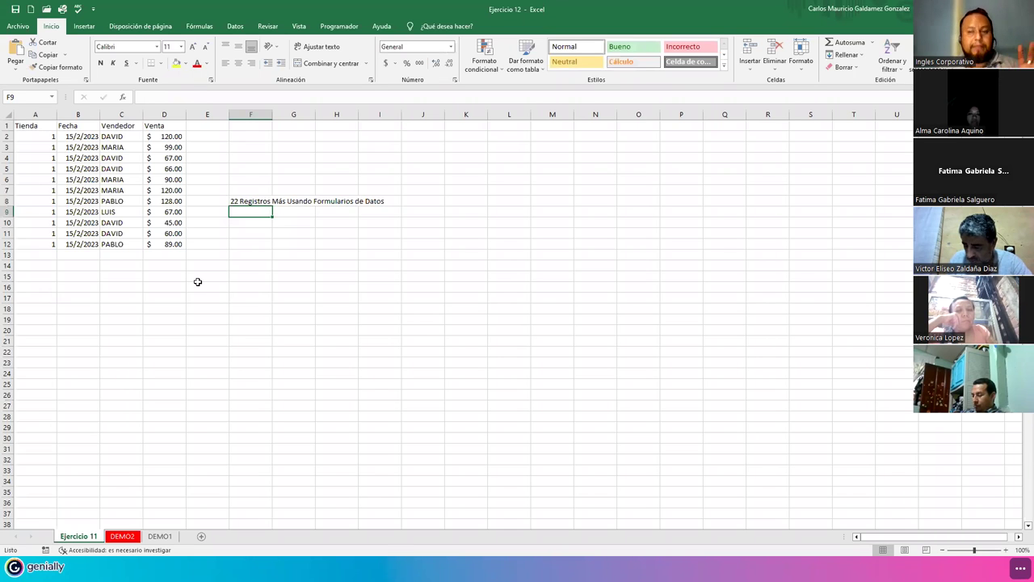
Reopen the Ejercicio 11 data form and move its pasted picture beside the table A1:D12
left_click(54, 235)
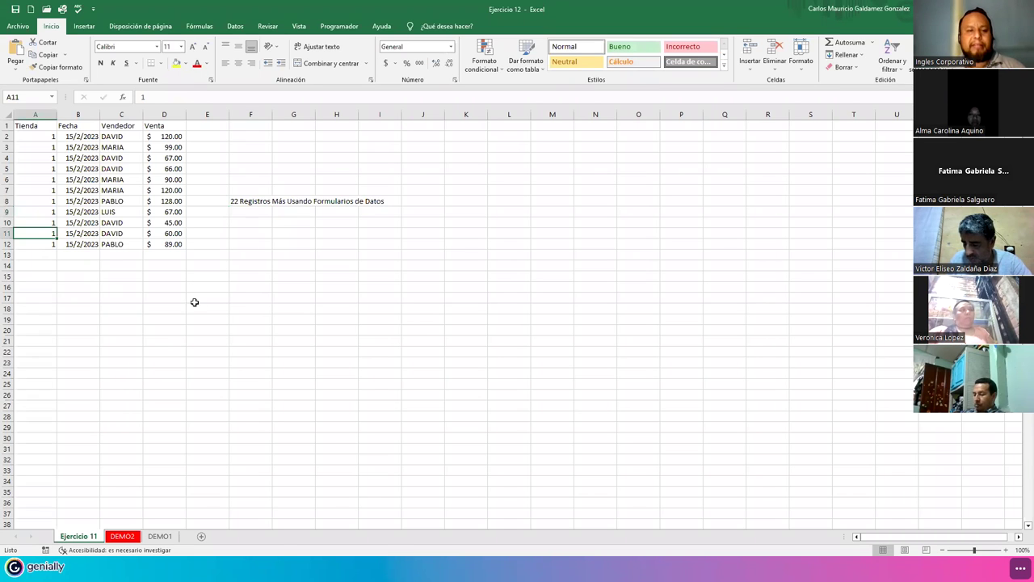
key("alt+5")
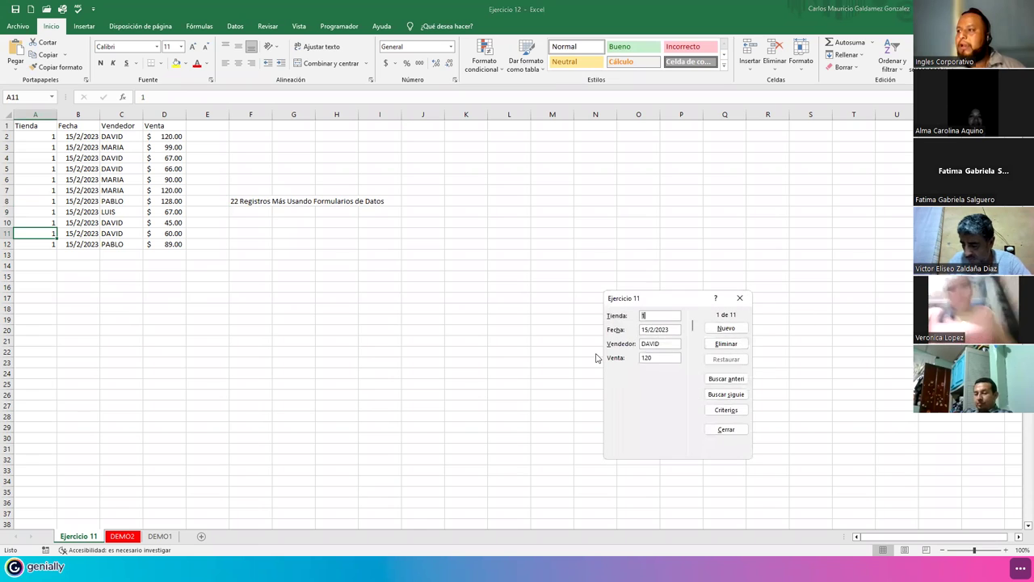
left_click_drag(648, 301, 431, 233)
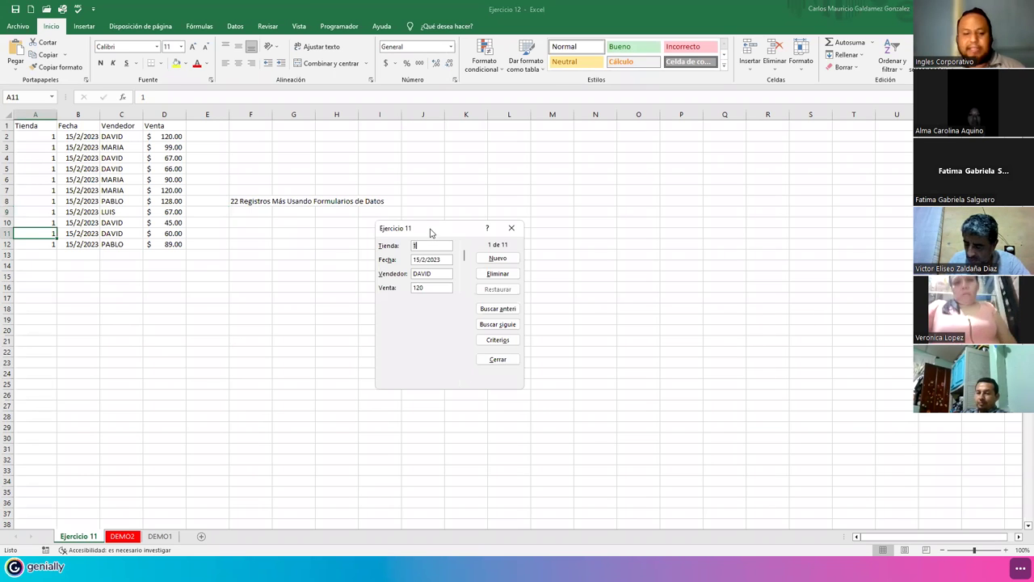
left_click(511, 228)
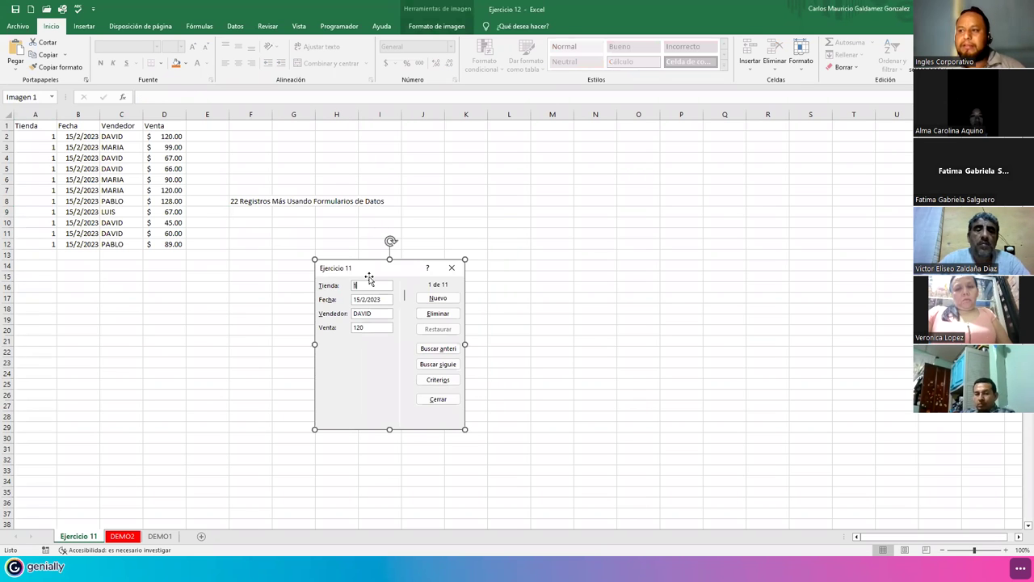
left_click_drag(363, 272, 473, 143)
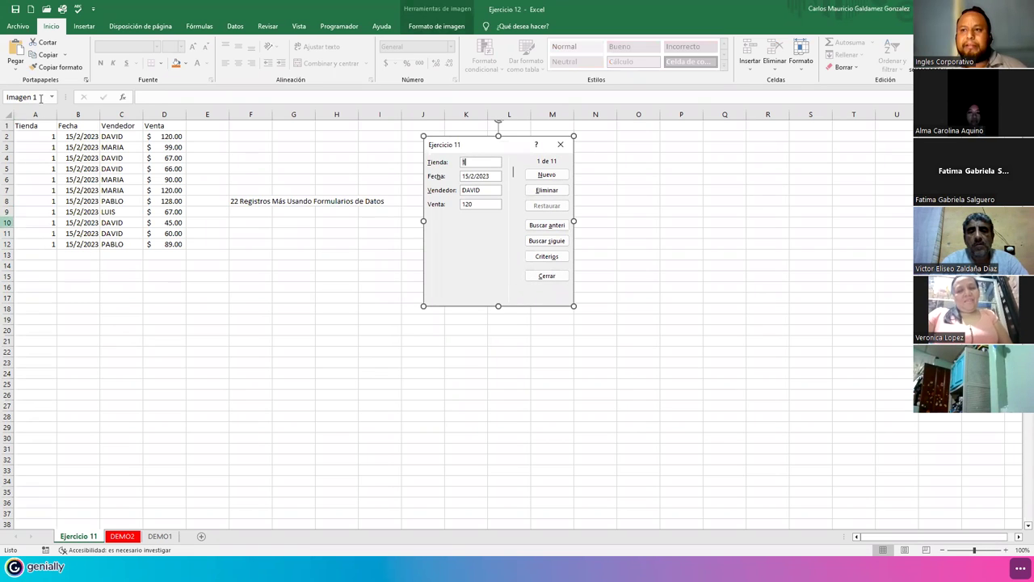
left_click_drag(24, 125, 165, 244)
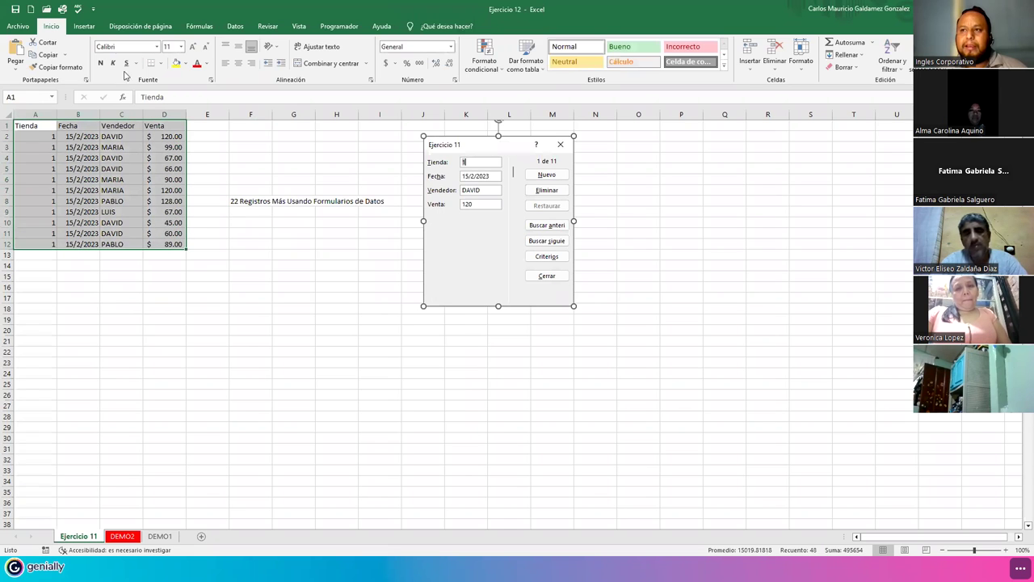
On the Insertar tab, enter 'Convertir Rango en Tabla -' in F7
left_click(78, 27)
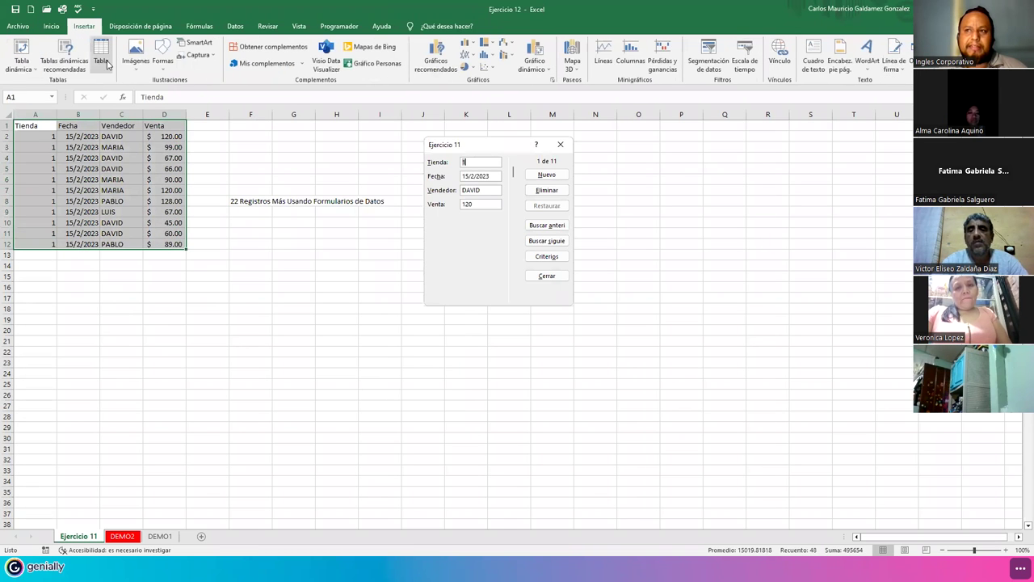
left_click(243, 191)
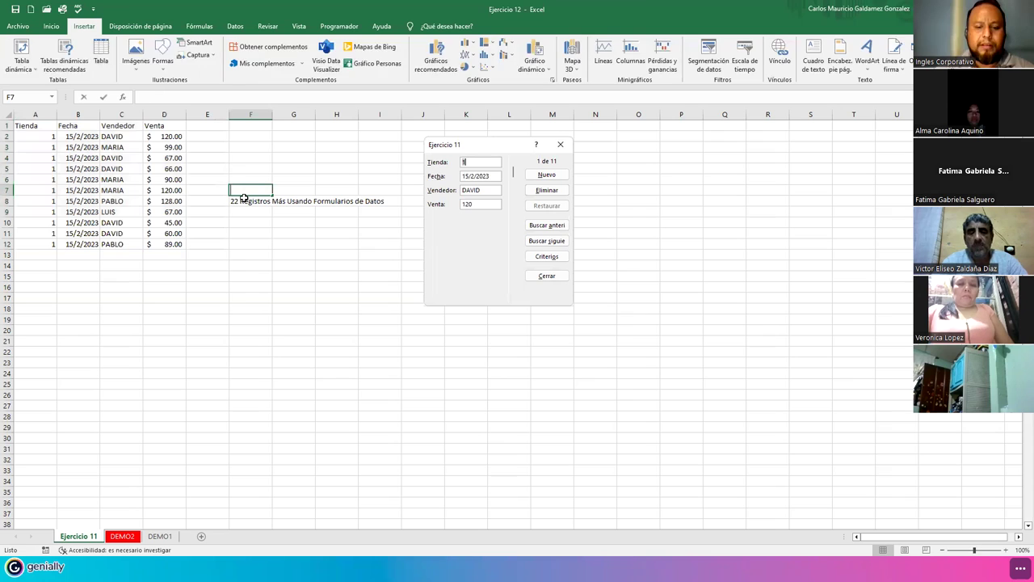
type("COnvertir")
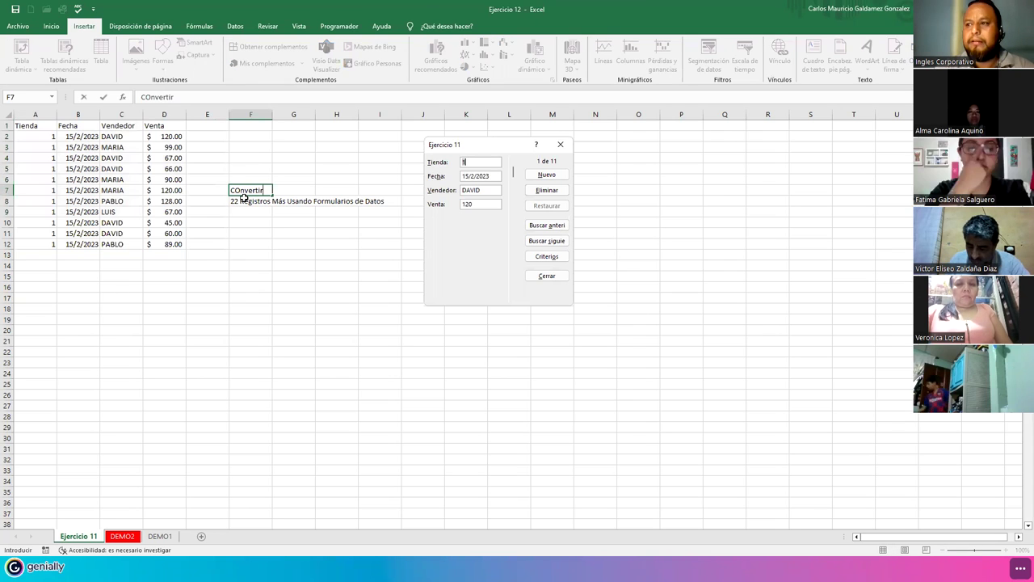
key("Escape")
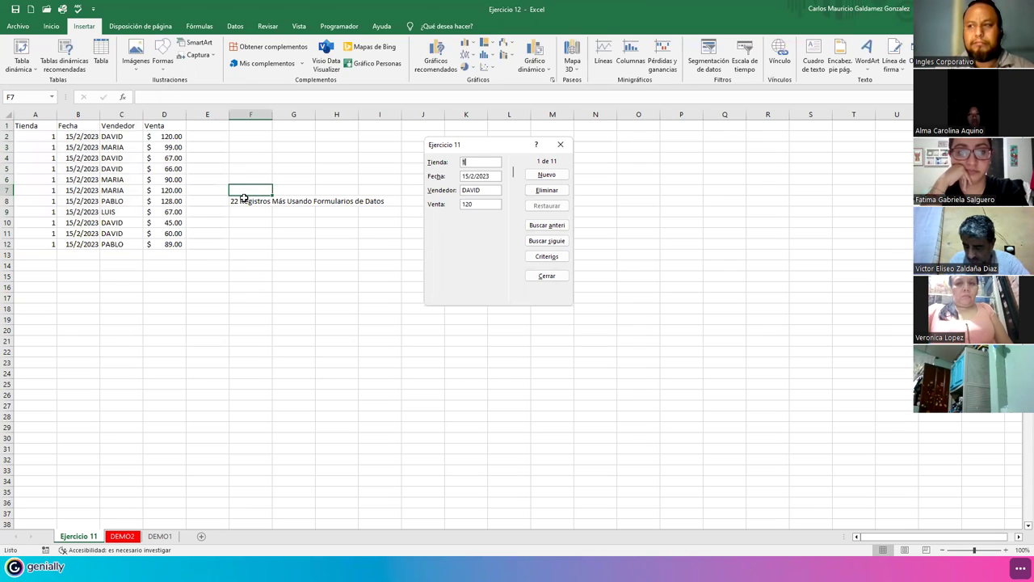
type("Convertir Rango en Tabla -")
key("Return")
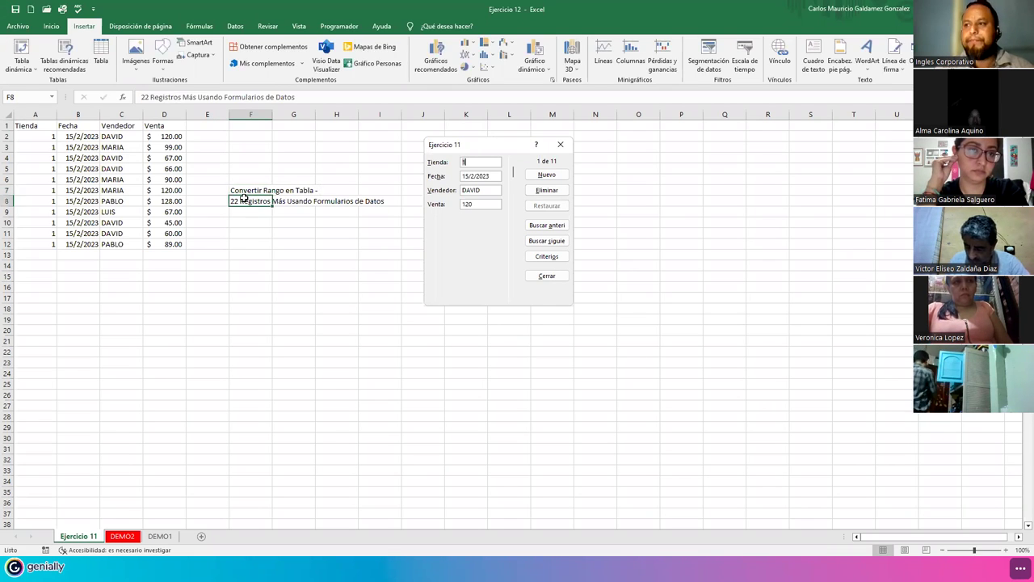
Delete the data form picture from the sheet
left_click(558, 149)
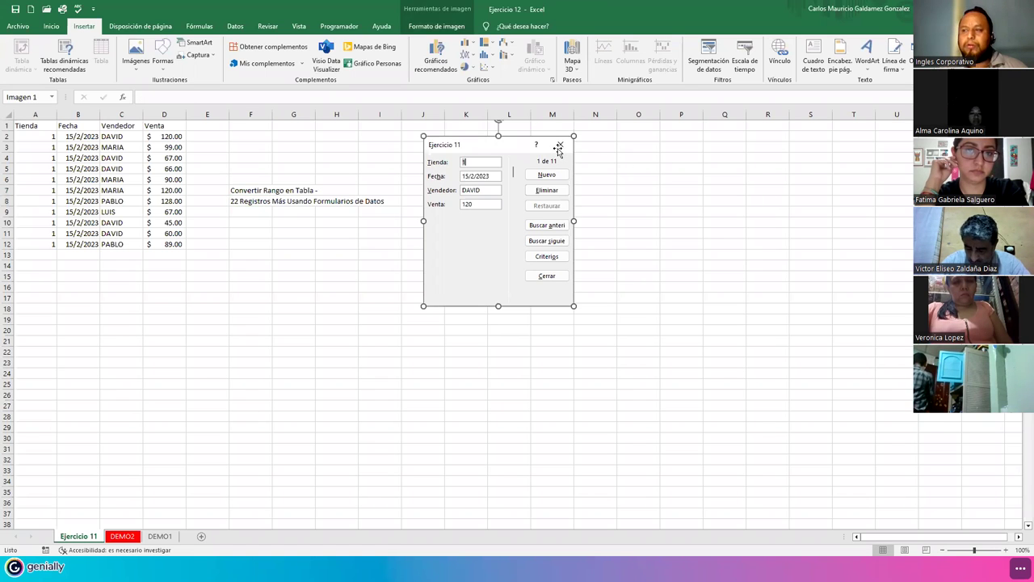
key("Delete")
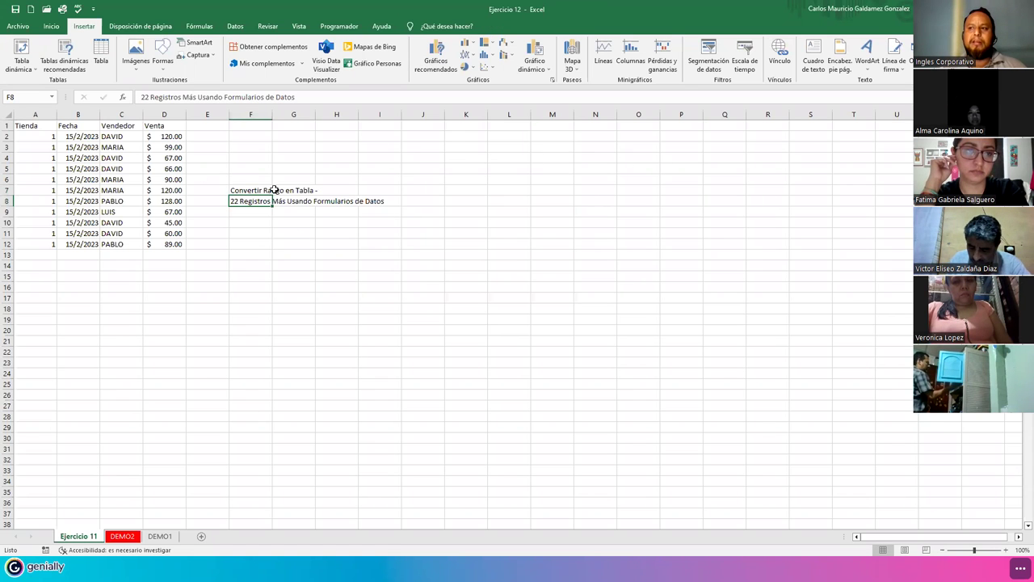
left_click_drag(41, 141, 42, 249)
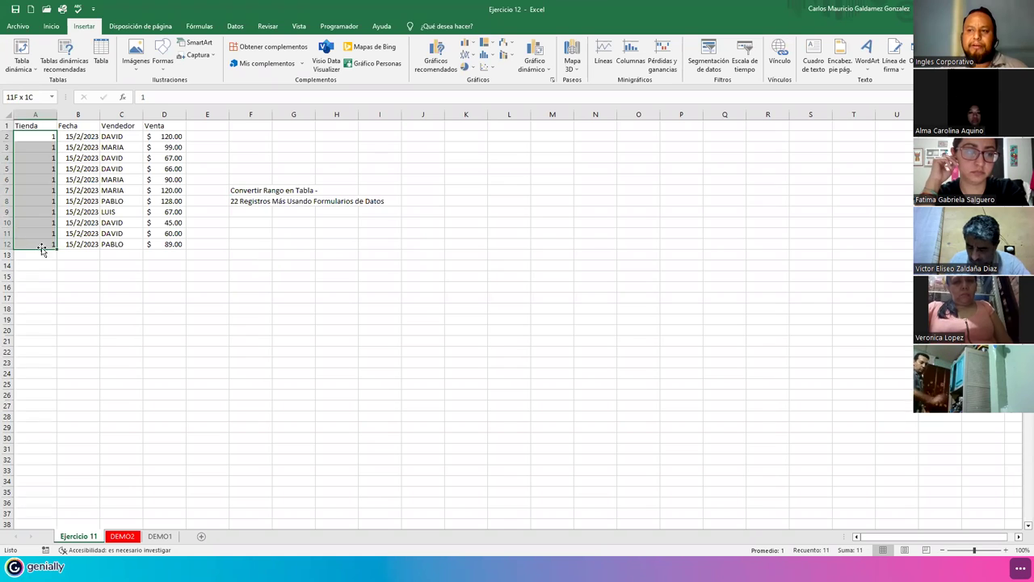
left_click(249, 198)
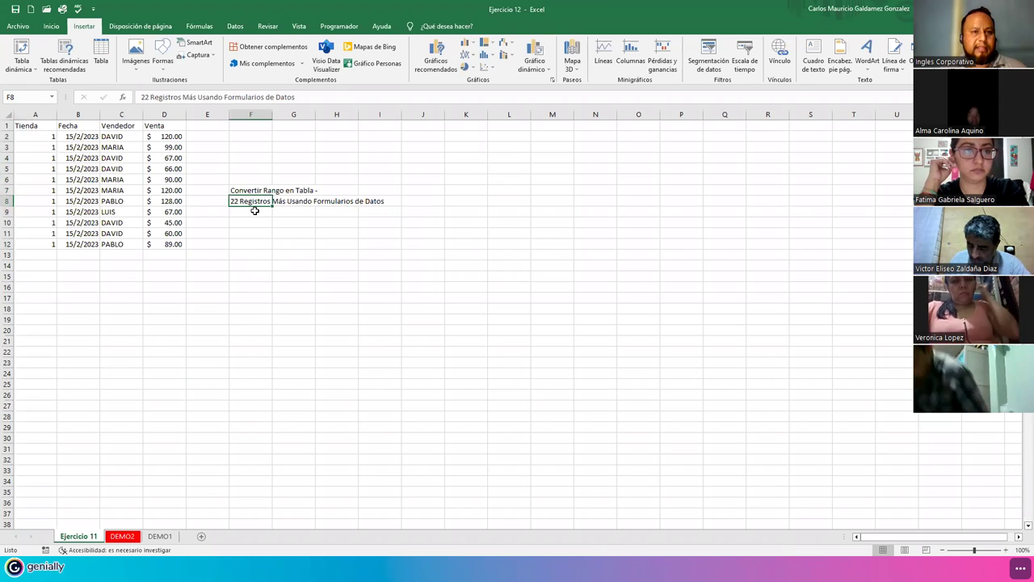
left_click(255, 230)
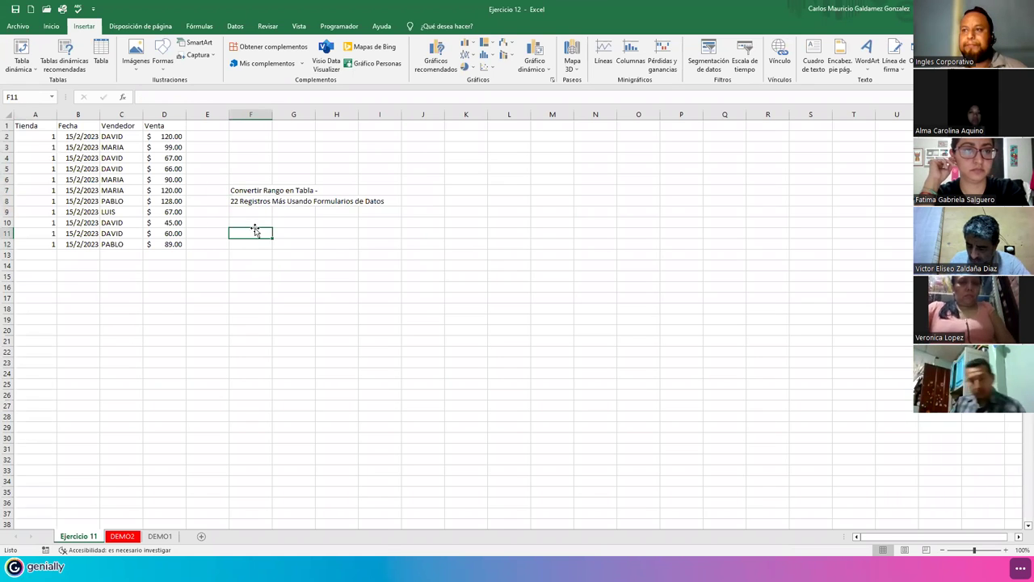
Save the workbook from Inicio and advance the Genially presentation to the CONSULTAS slide
left_click(48, 26)
left_click(15, 9)
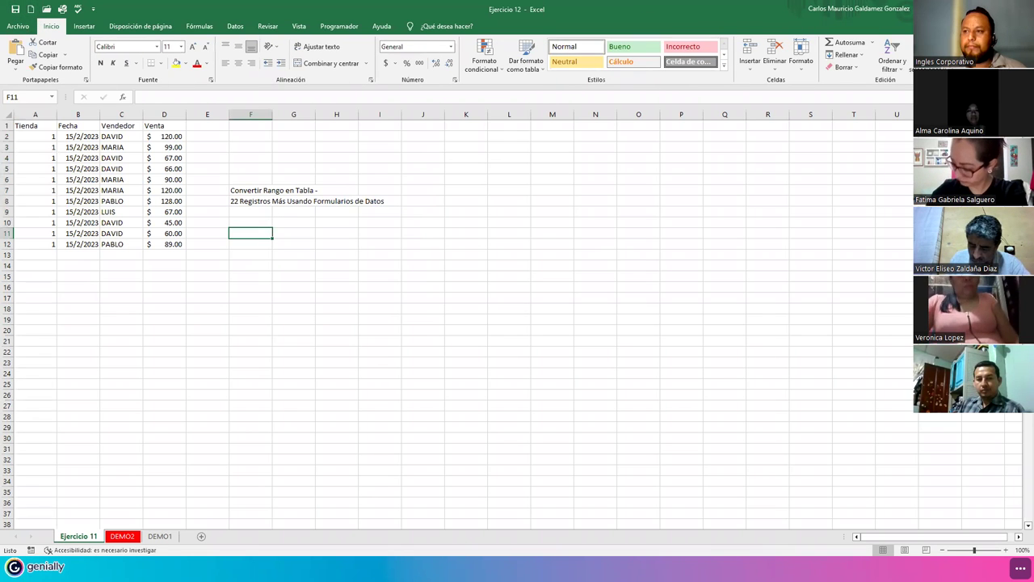
key("alt+Tab")
key("Right")
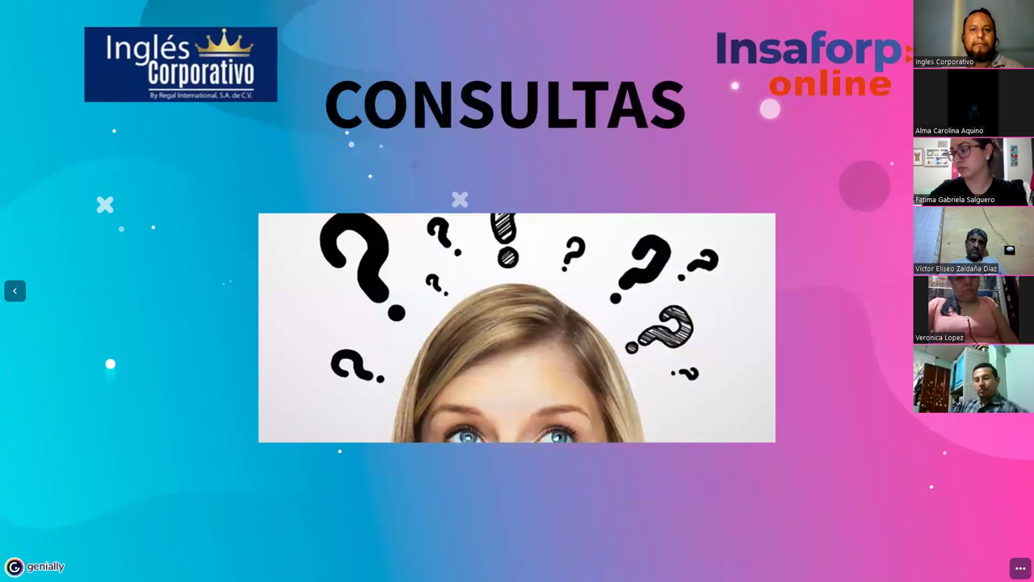
Advance the Genially slideshow past CONSULTAS to the astronaut slide
key("Right")
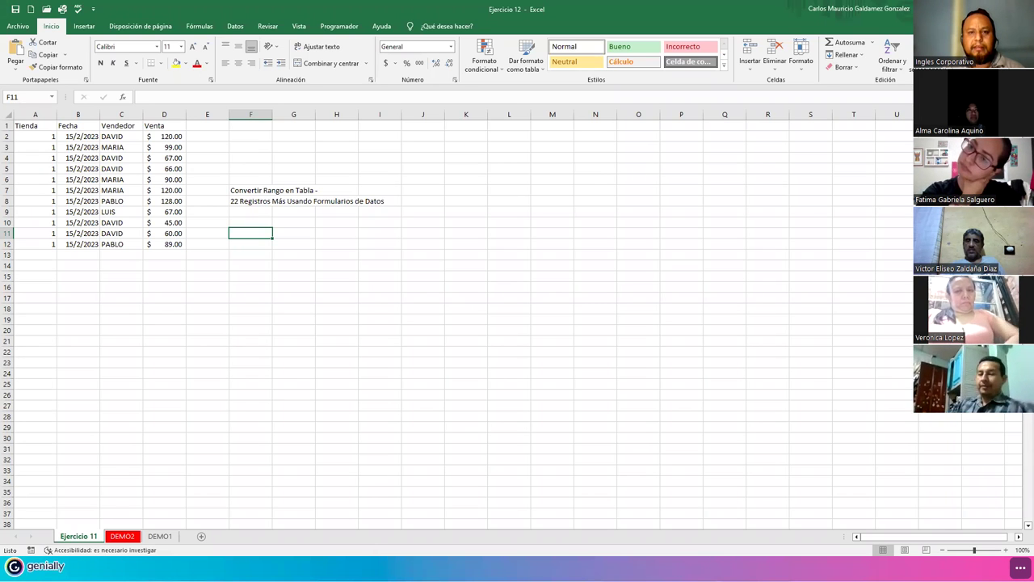
Open Excel Options from Archivo on the Personalizar cinta de opciones page
left_click(23, 28)
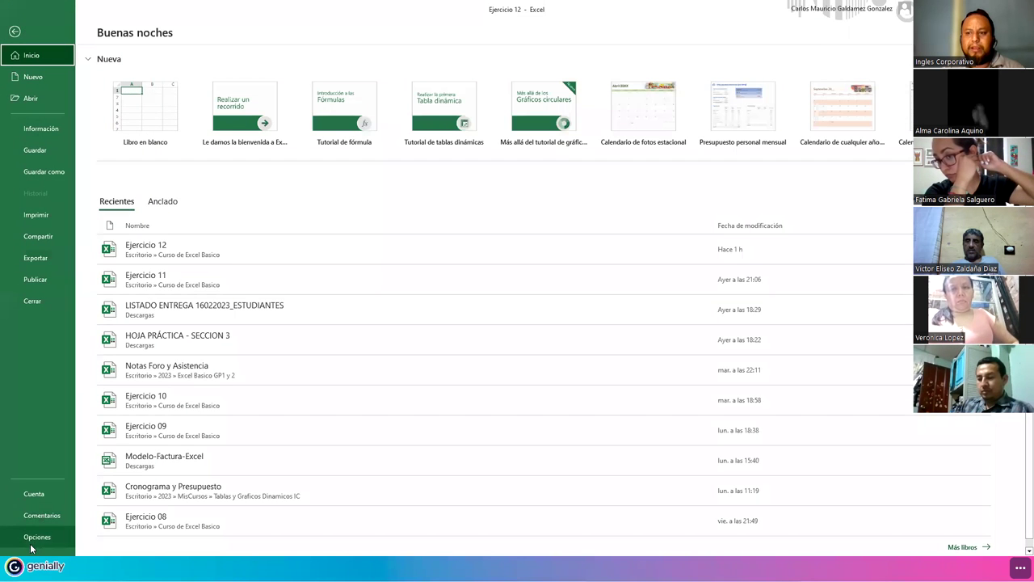
left_click(37, 537)
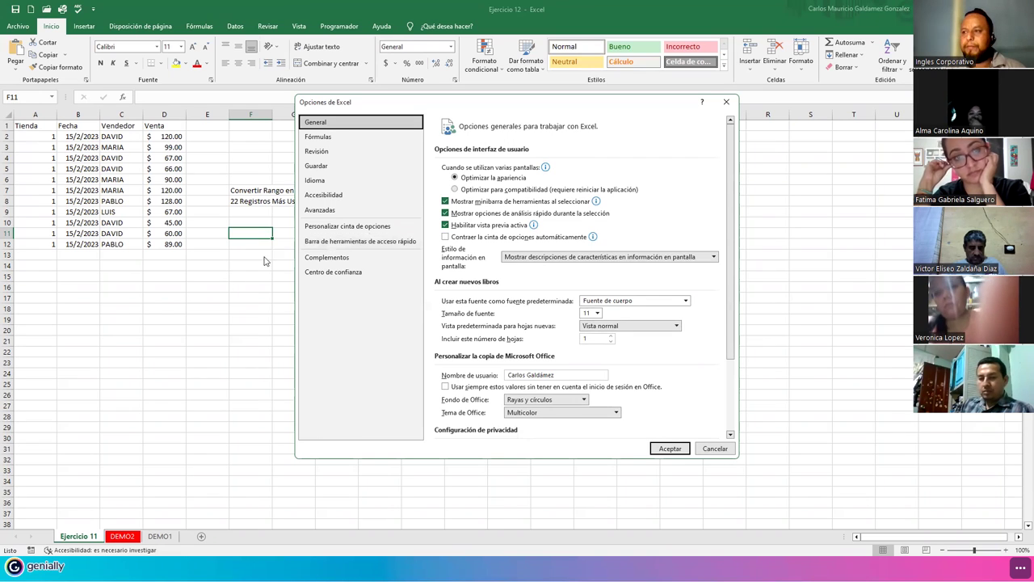
left_click(348, 227)
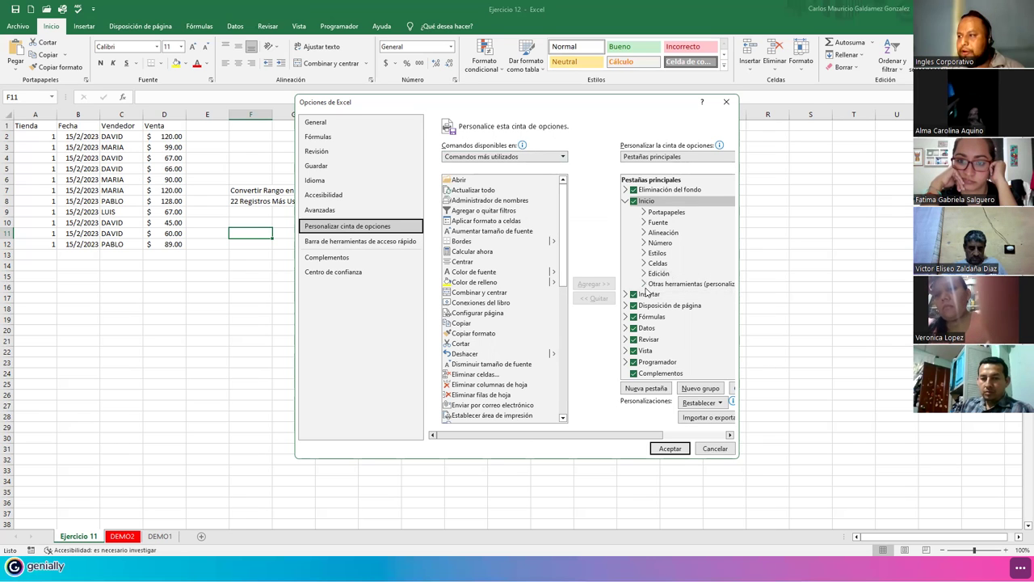
Expand Otras herramientas (personalizada) under Inicio to reveal its Formulario command
left_click(644, 285)
left_click(687, 284)
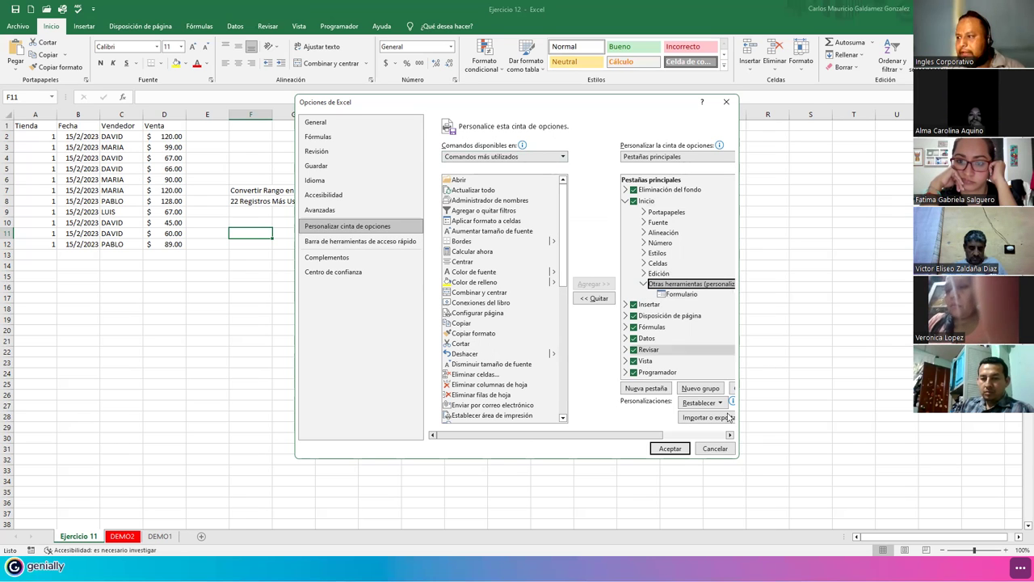
left_click(729, 434)
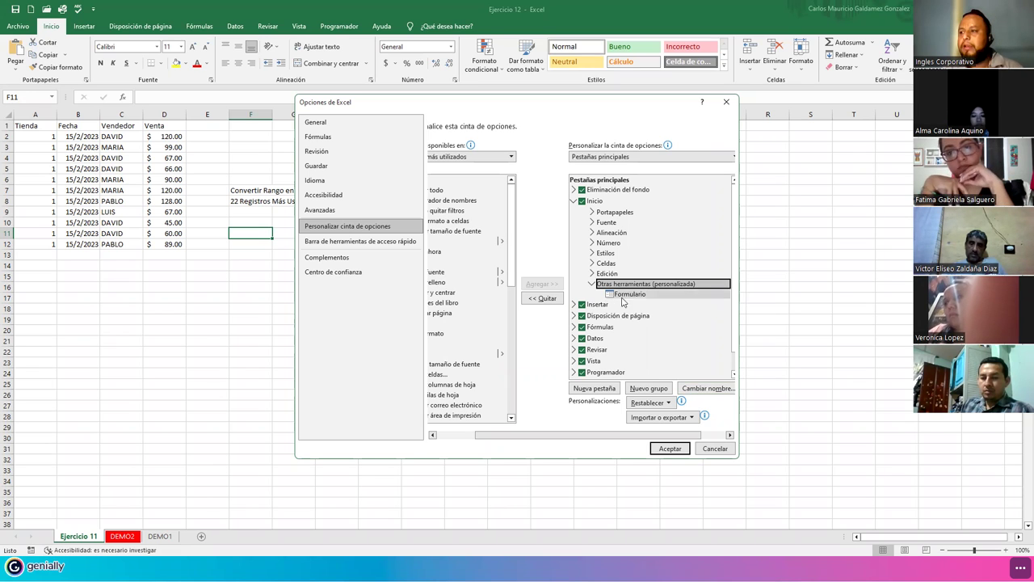
left_click(443, 436)
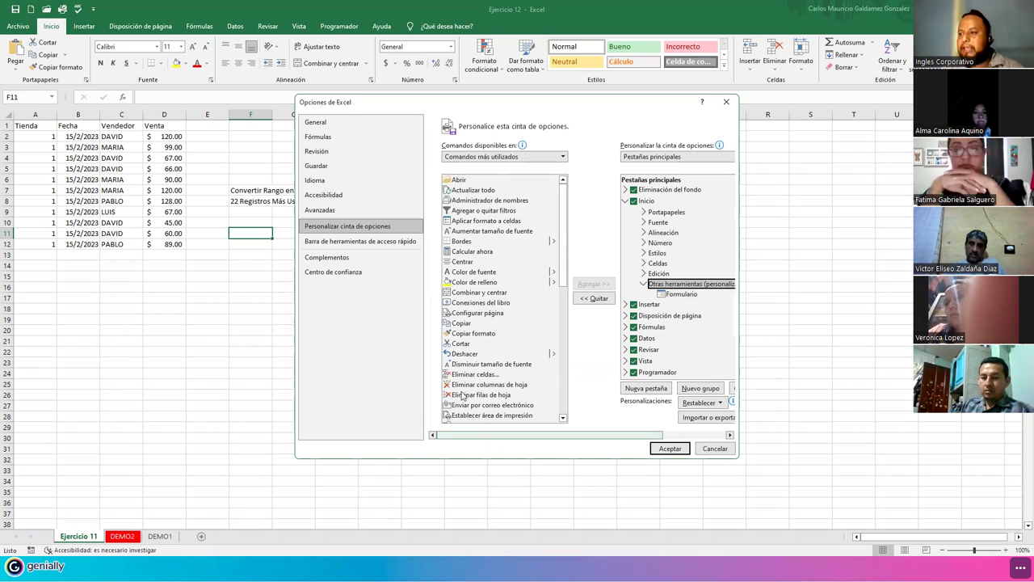
left_click(505, 156)
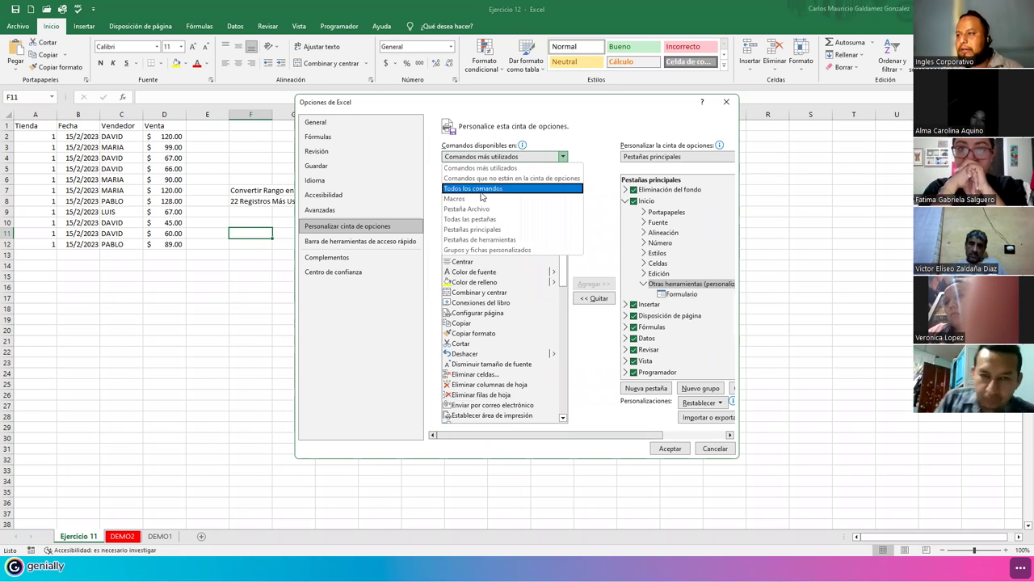
Show Todos los comandos in the command list and locate Formulario...
left_click(493, 166)
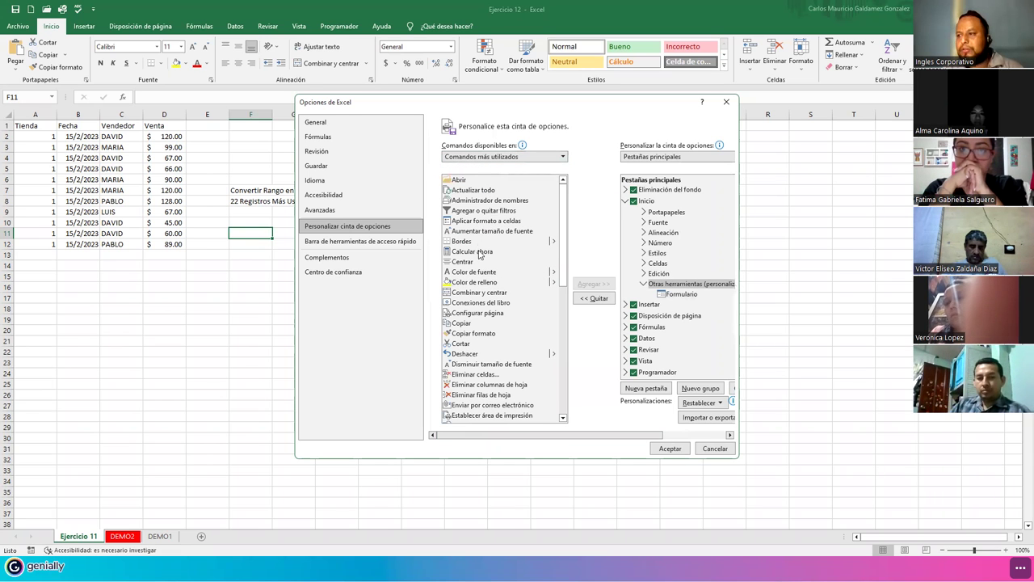
scroll(487, 317, "down", 2)
left_click(487, 314)
key("Page_Down")
key("Page_Down")
key("Page_Down")
key("Page_Down")
key("Page_Down")
key("Page_Down")
key("Page_Down")
key("Page_Down")
key("Down")
key("Down")
key("Down")
key("Down")
key("Down")
key("Down")
key("Down")
key("Down")
key("Down")
key("Down")
key("Down")
key("Down")
key("Down")
key("Down")
key("Down")
key("Down")
key("Down")
key("Down")
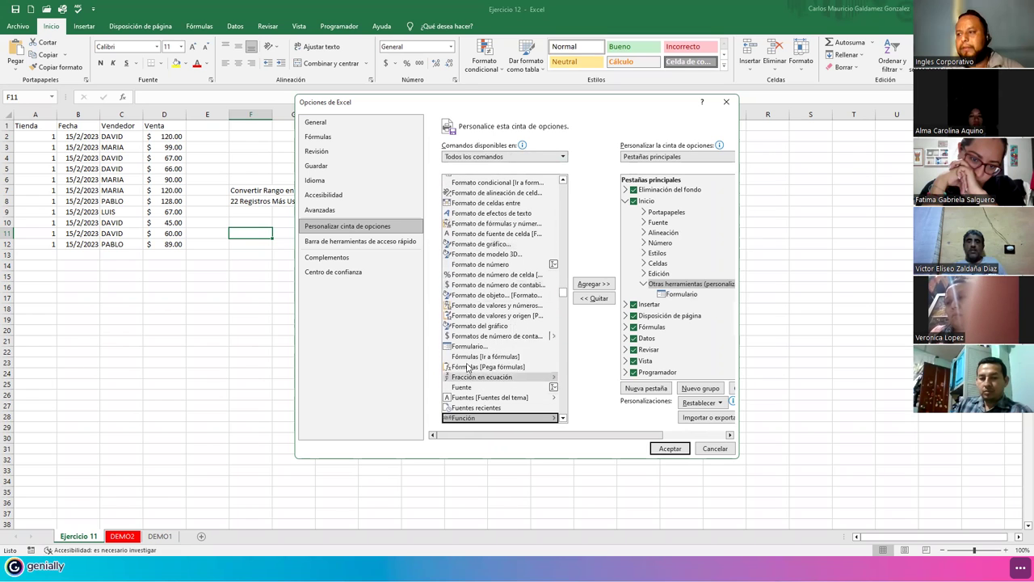
key("Up")
key("Up")
key("Up")
key("Up")
key("Up")
key("Up")
Remove and re-add Formulario to Otras herramientas (personalizada), then confirm with Aceptar
left_click(656, 285)
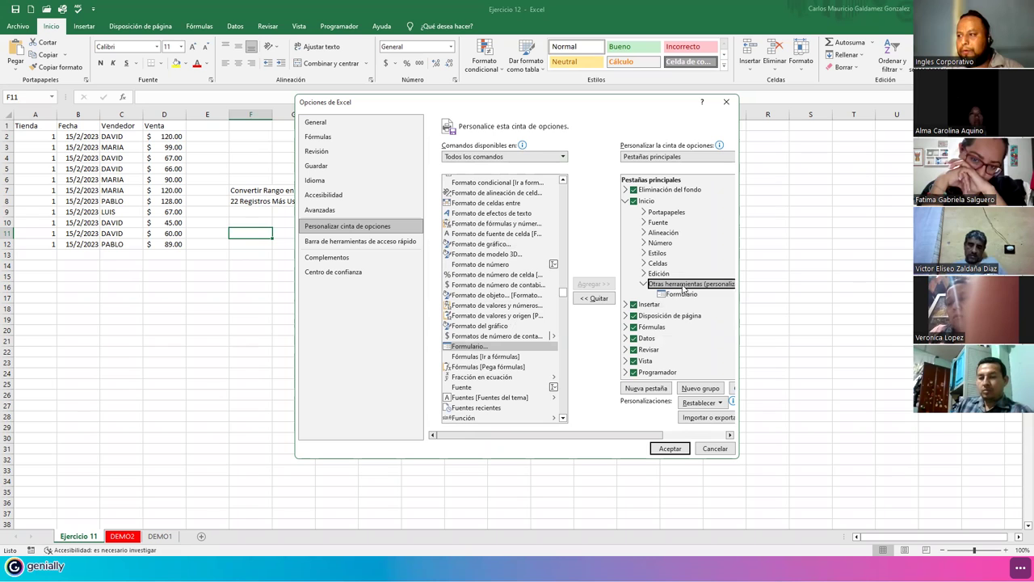
left_click(467, 346)
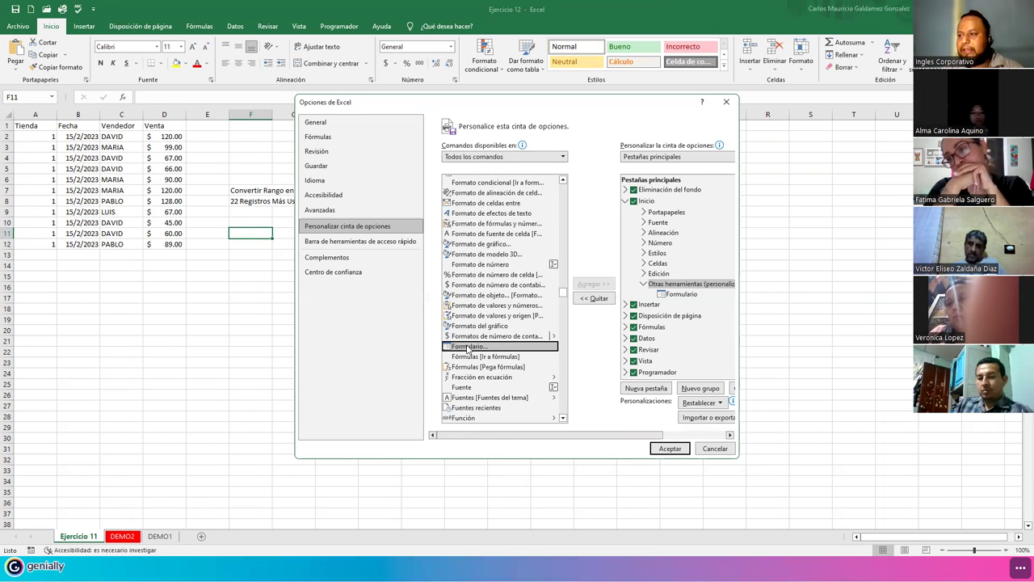
left_click(680, 295)
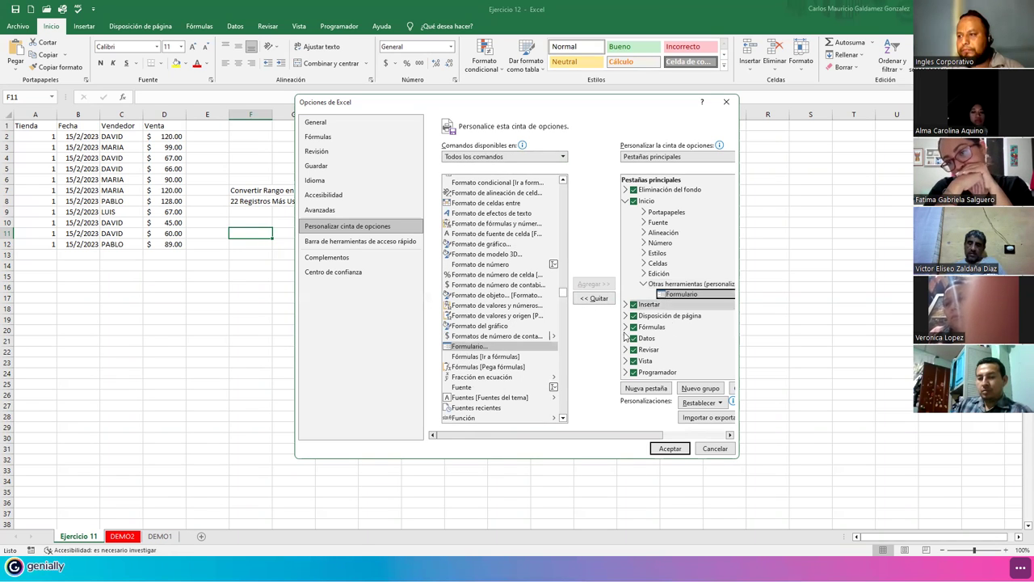
left_click(596, 299)
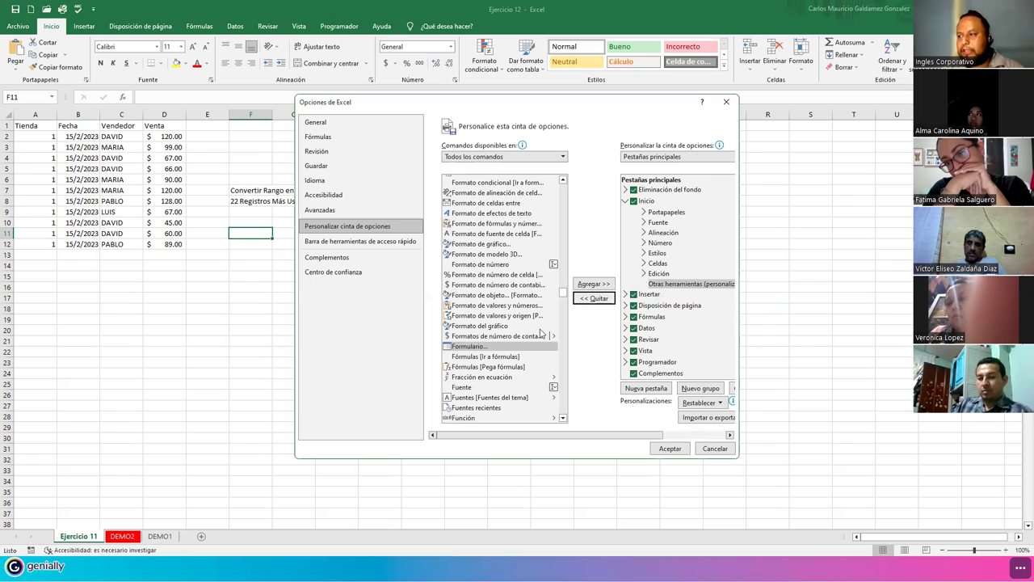
left_click(473, 348)
left_click(594, 286)
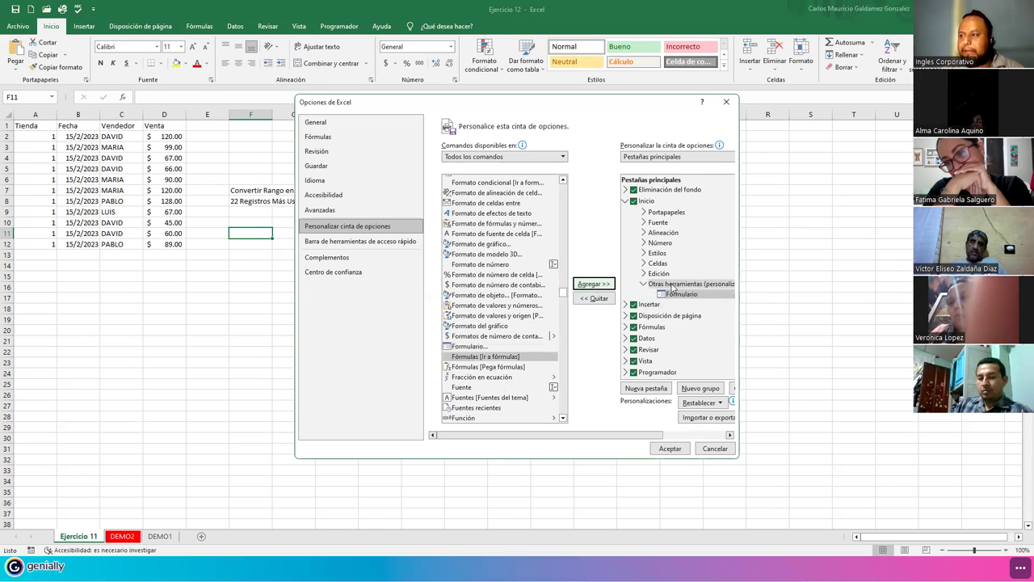
left_click(671, 285)
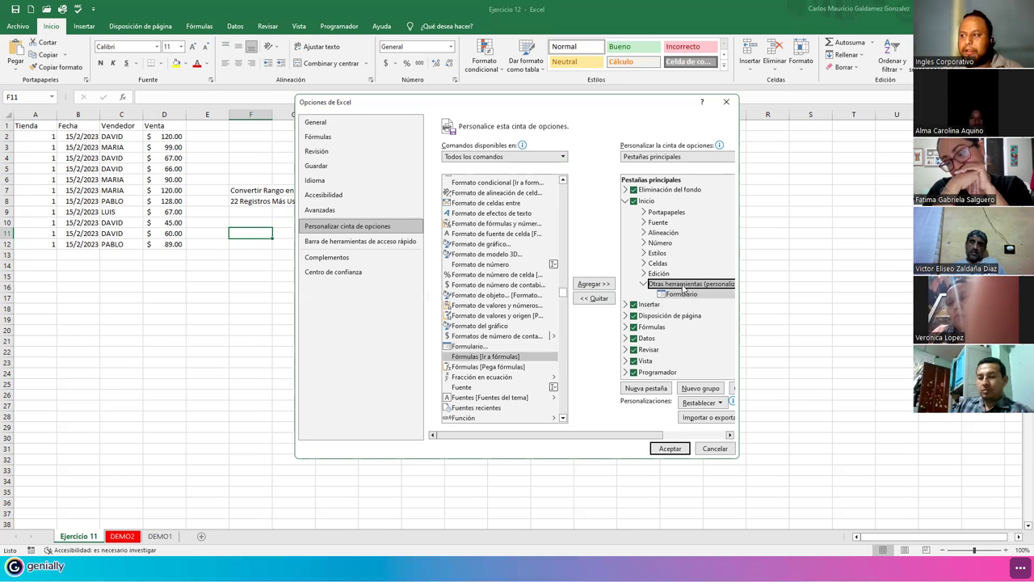
left_click(670, 449)
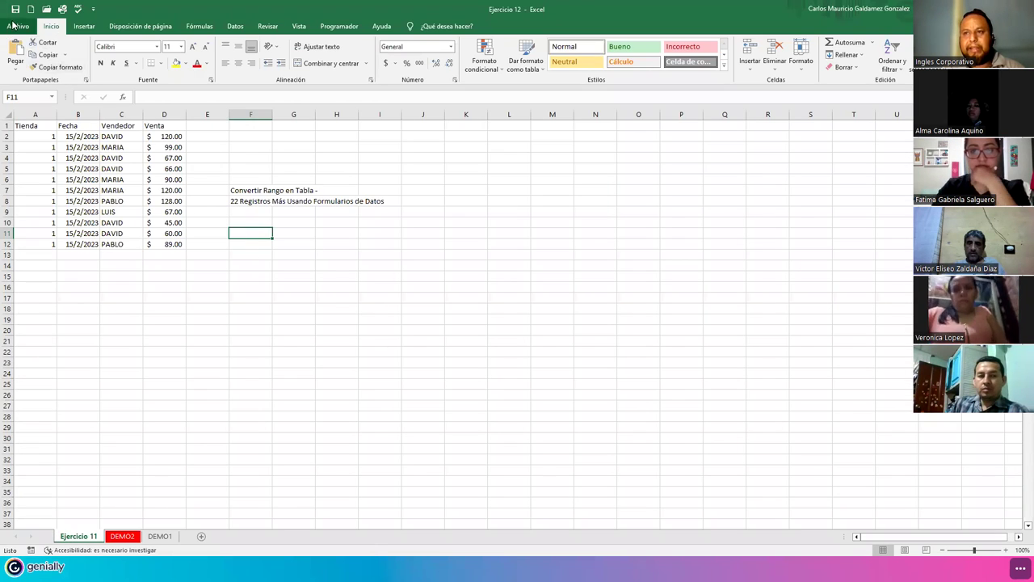
Add a trial Nuevo grupo under Inicio, remove it, and cancel the Excel Options
left_click(15, 25)
left_click(37, 536)
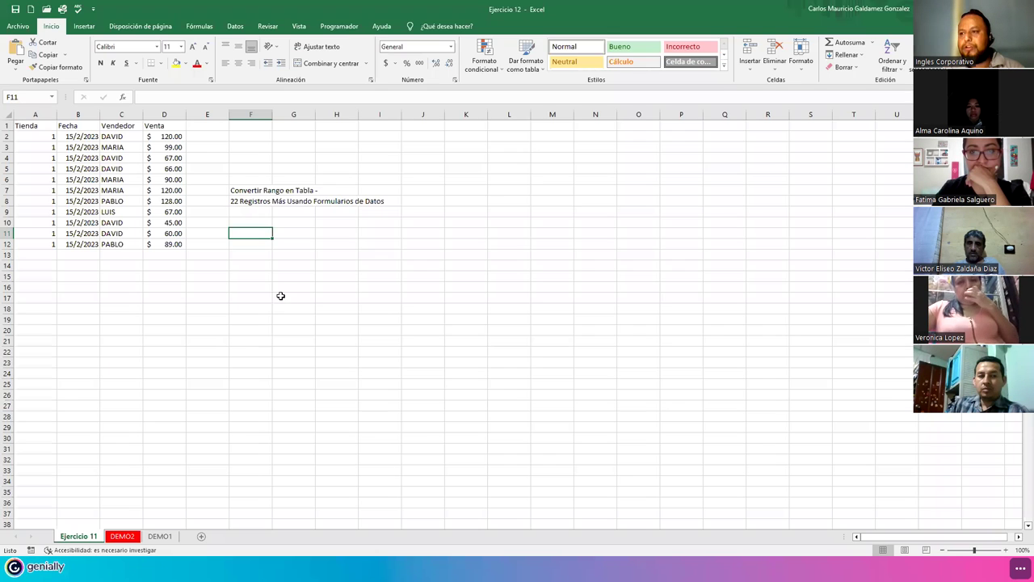
left_click(347, 225)
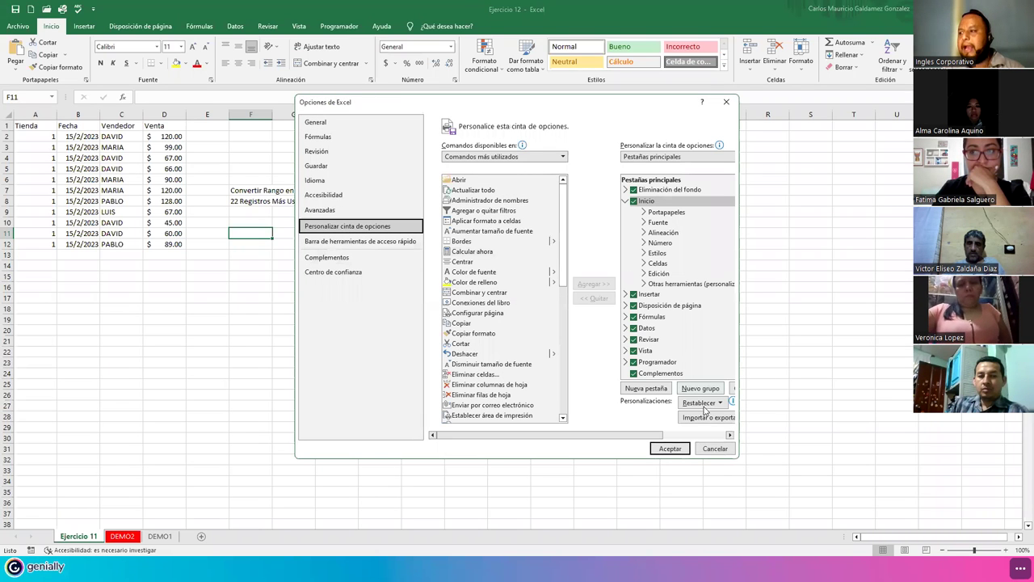
left_click(658, 203)
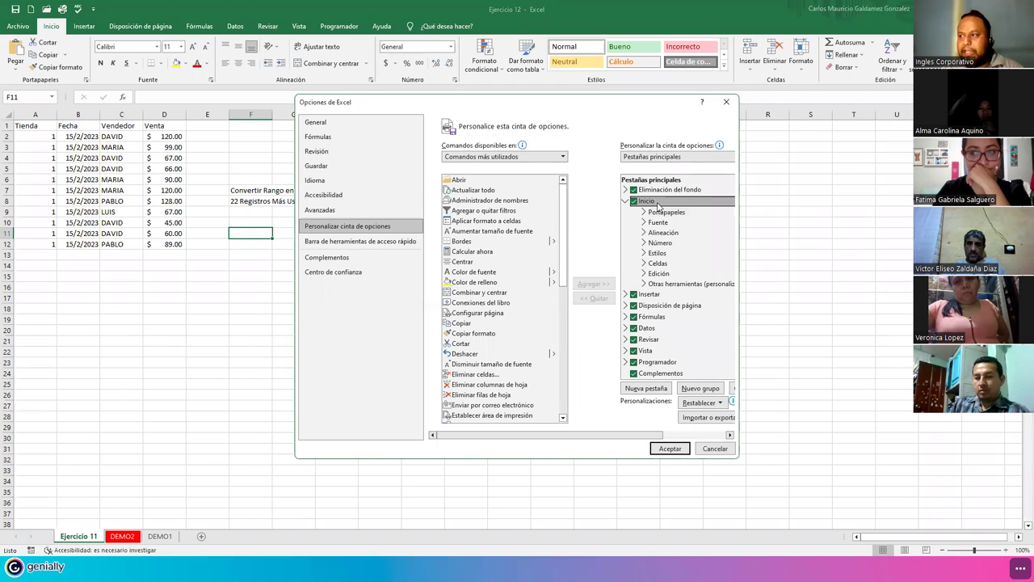
left_click(700, 389)
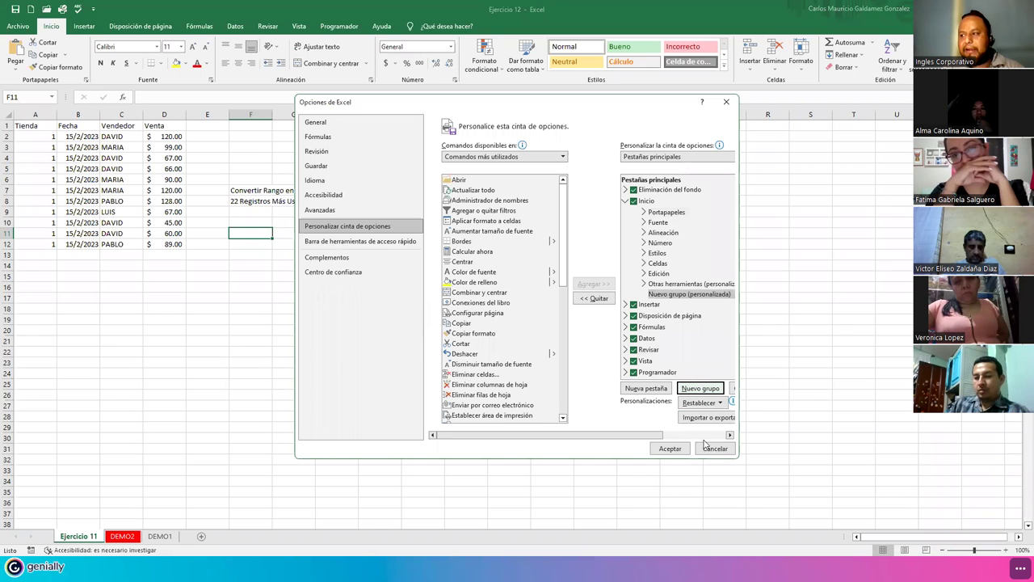
left_click(595, 299)
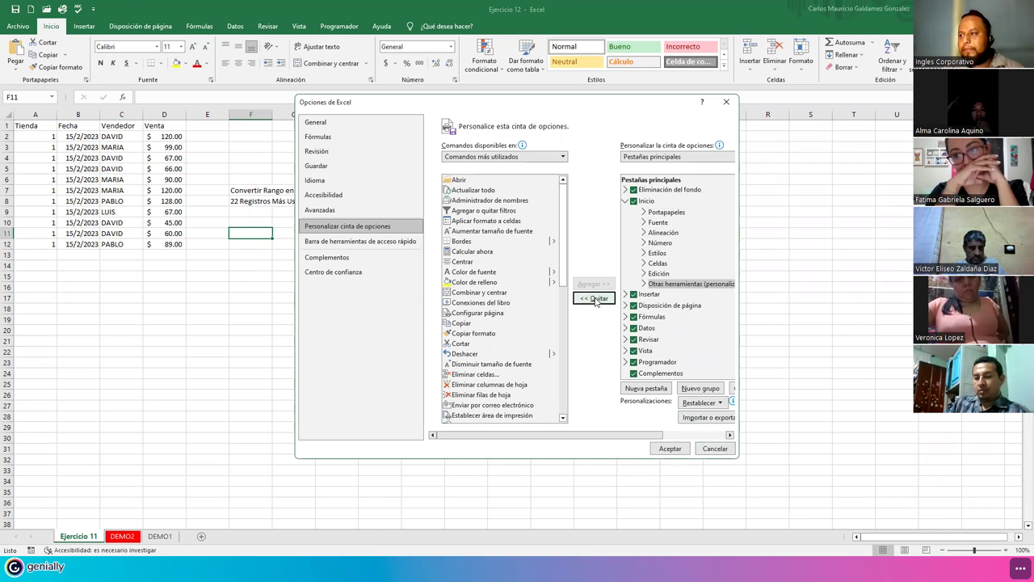
left_click(716, 450)
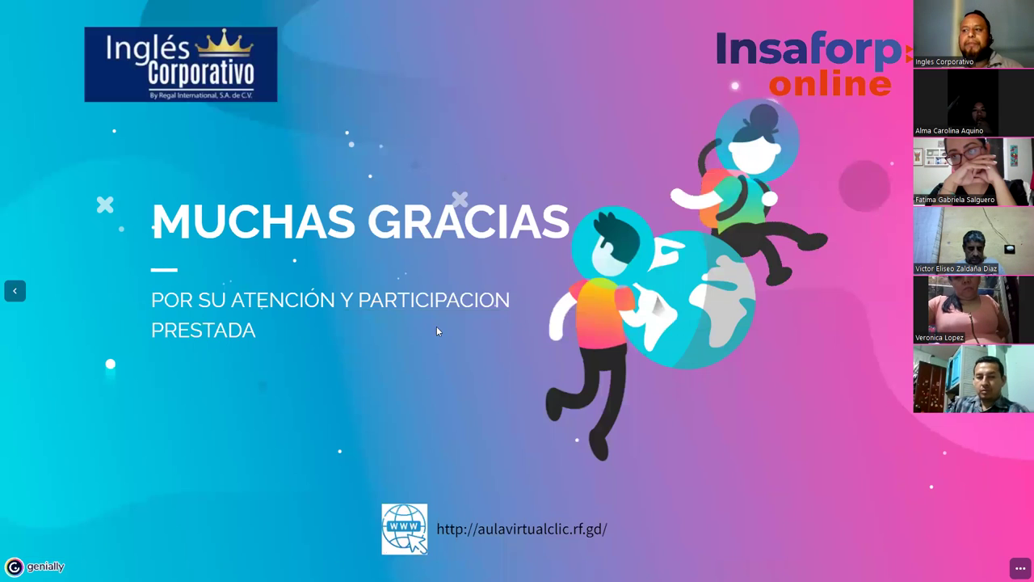